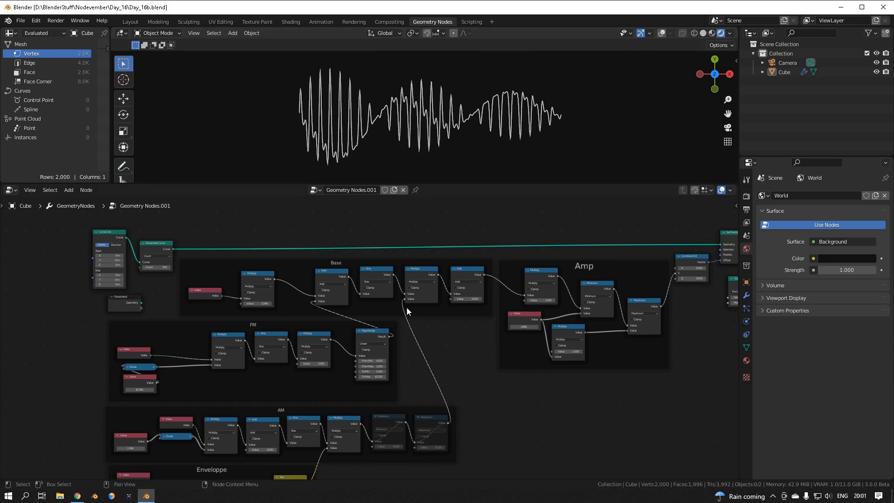
Try a different multiplier on the Multiply node that follows the Index in the Base frame.
scroll(387, 321, "up", 1)
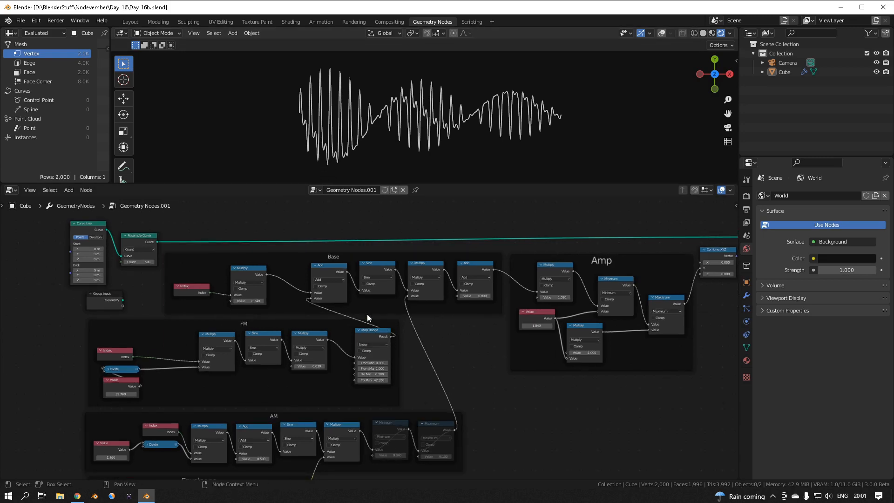
scroll(263, 272, "up", 1)
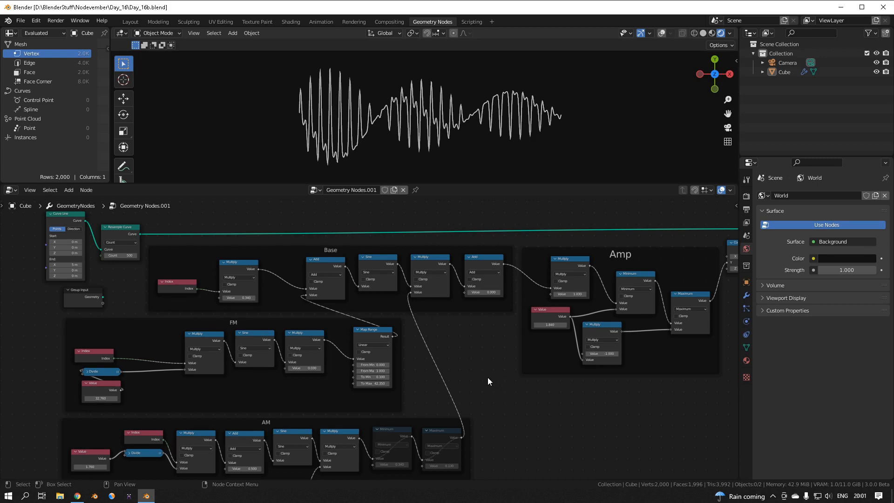
middle_click_drag(487, 377, 512, 353)
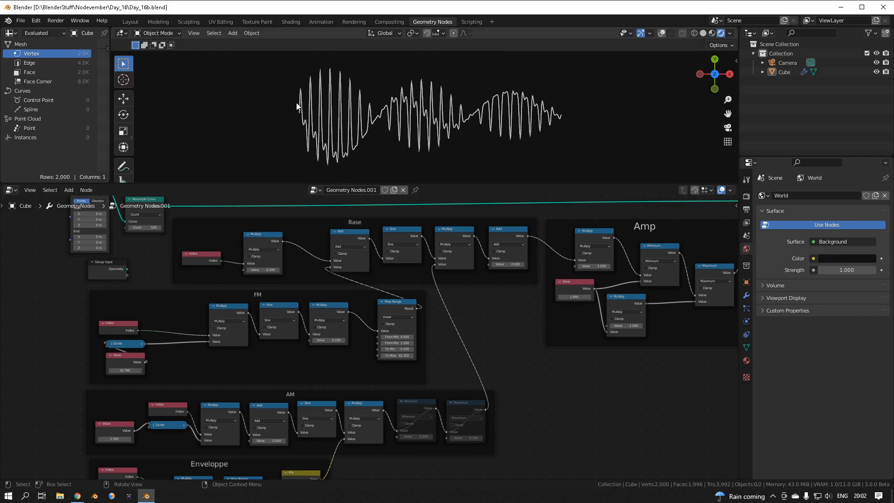
scroll(319, 271, "up", 3)
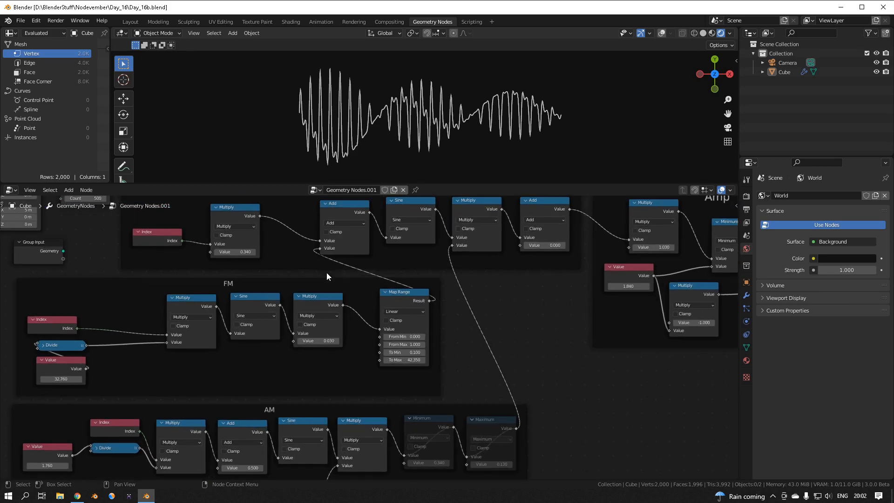
middle_click_drag(312, 248, 379, 309)
scroll(368, 308, "up", 2)
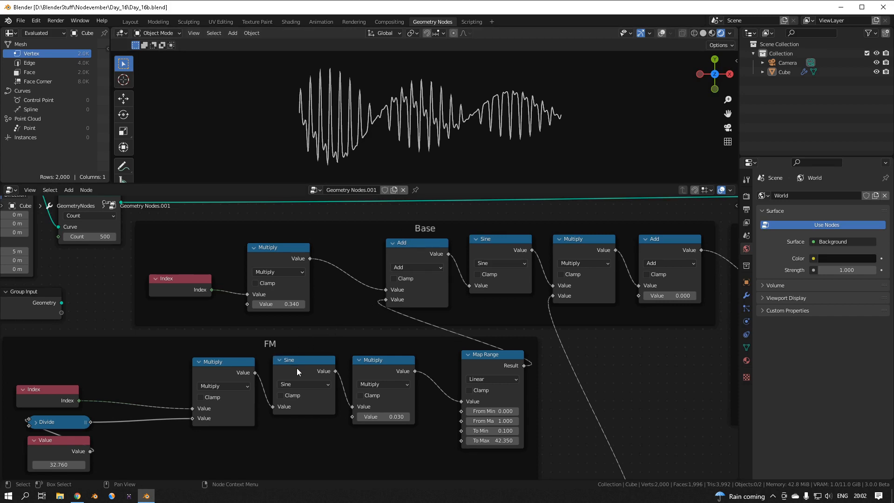
mouse_move(279, 304)
left_mouse_down()
mouse_move(300, 304)
mouse_move(263, 304)
mouse_move(272, 304)
left_mouse_up()
Try different numbers in the Value node that feeds the Divide node of the FM frame.
middle_click_drag(390, 343, 409, 295)
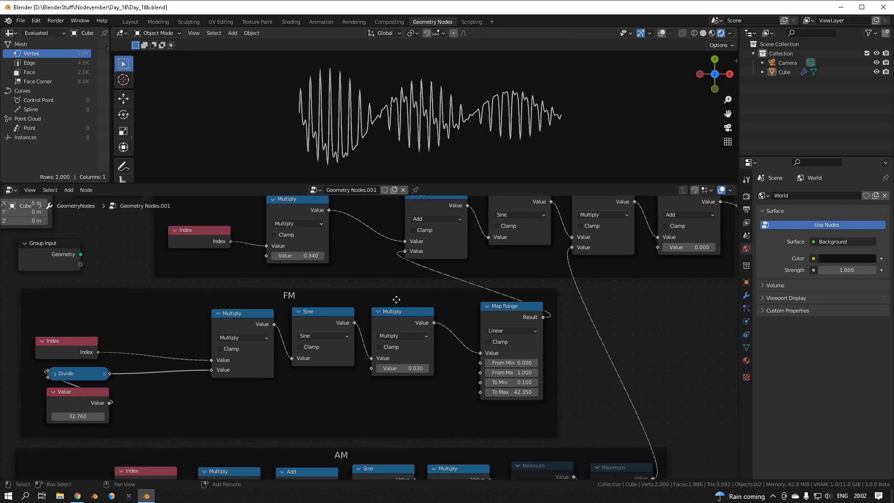
middle_click_drag(261, 282, 316, 268)
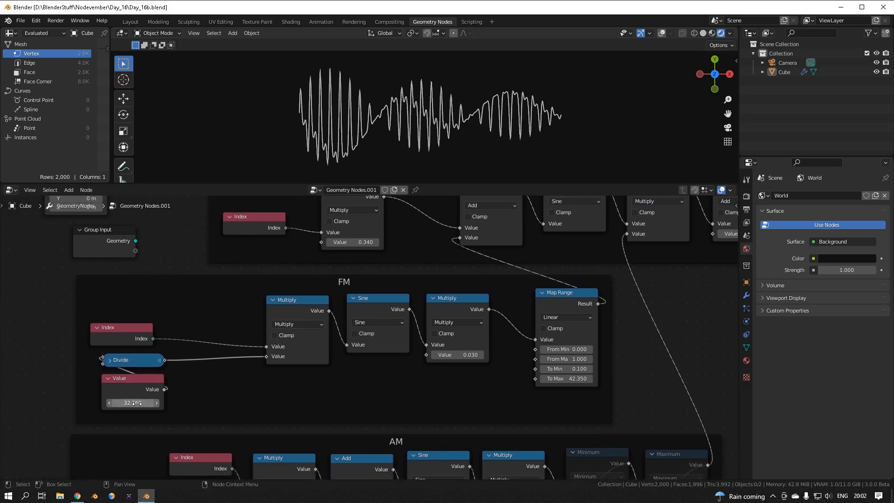
left_click_drag(124, 404, 241, 404)
key("Escape")
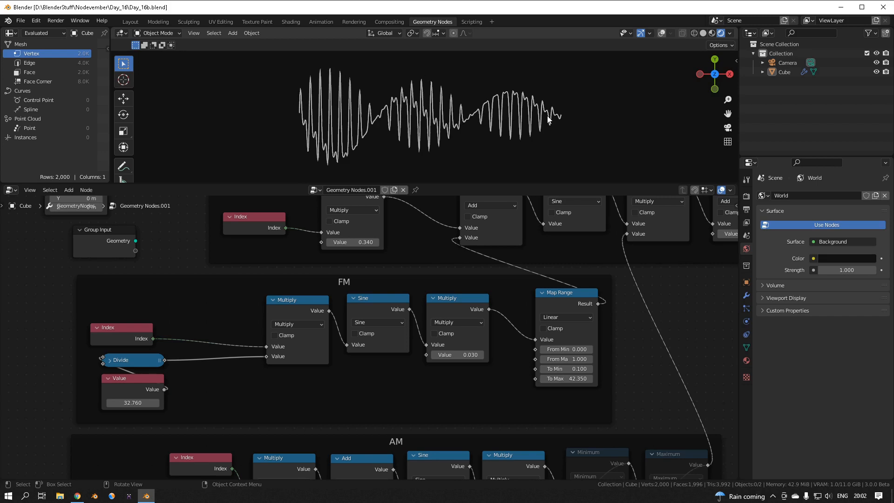
left_click_drag(136, 403, 207, 402, "shift")
right_click(136, 402)
Try a different number in the Value node at the start of the AM frame.
scroll(251, 432, "down", 3)
middle_click_drag(354, 394, 355, 303)
scroll(339, 312, "up", 1)
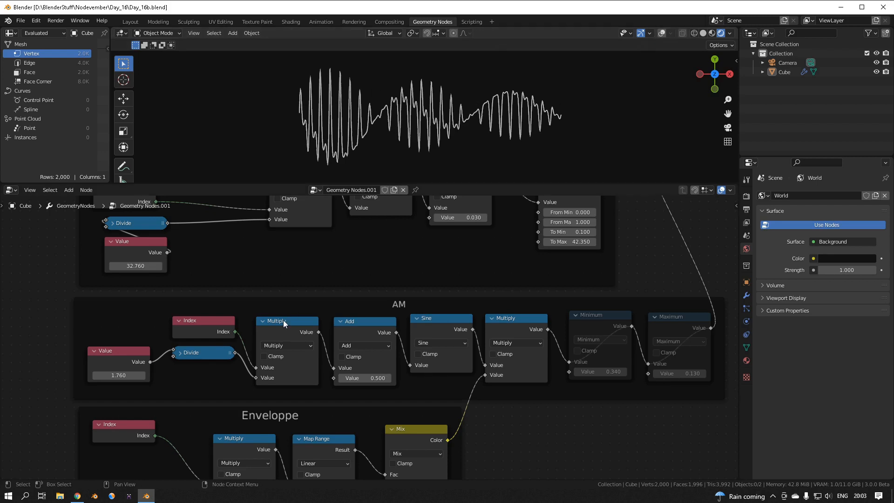
middle_click_drag(230, 402, 239, 359, "shift")
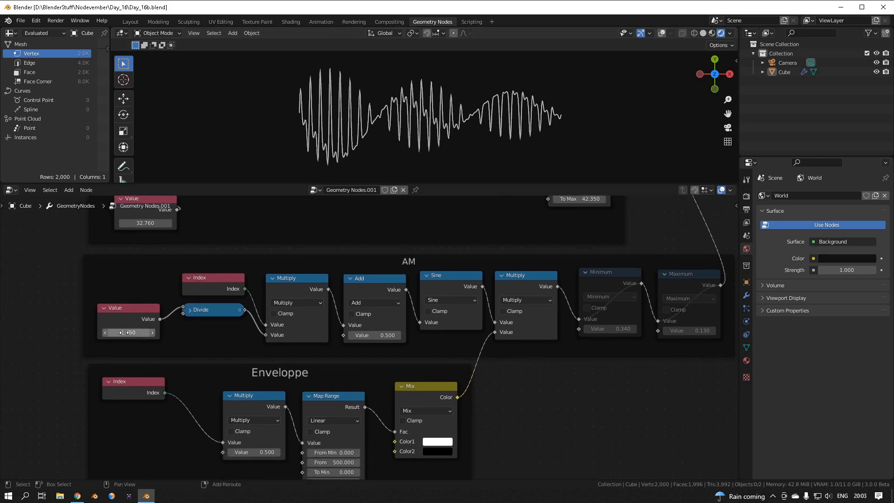
mouse_move(125, 333)
left_mouse_down("shift")
mouse_move(410, 333)
mouse_move(42, 332)
mouse_move(123, 332)
left_mouse_up("shift")
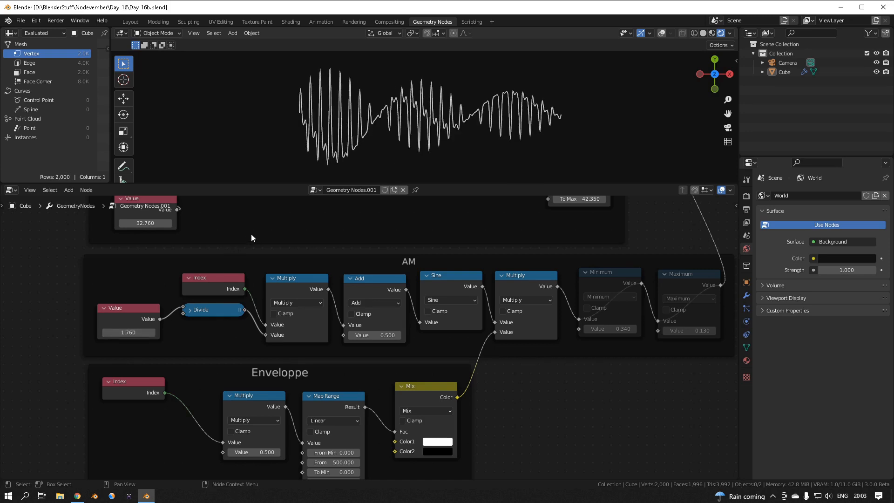
Try a count of 536 on the Resample Curve node.
middle_click_drag(254, 228, 285, 388)
middle_click_drag(282, 275, 297, 386)
scroll(294, 364, "up", 1)
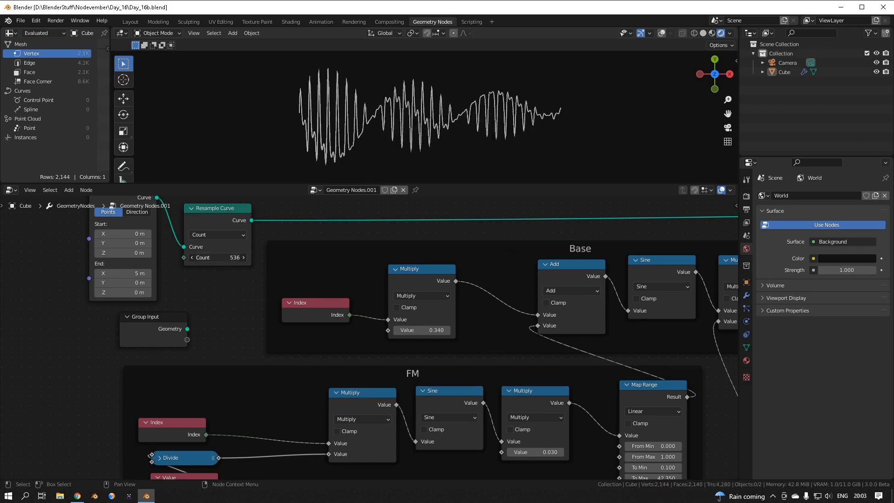
left_click_drag(124, 273, 232, 257)
right_click(125, 273)
Disconnect the FM Map Range output from the Base Add node and the AM output from the Base Multiply node.
scroll(249, 291, "down", 3)
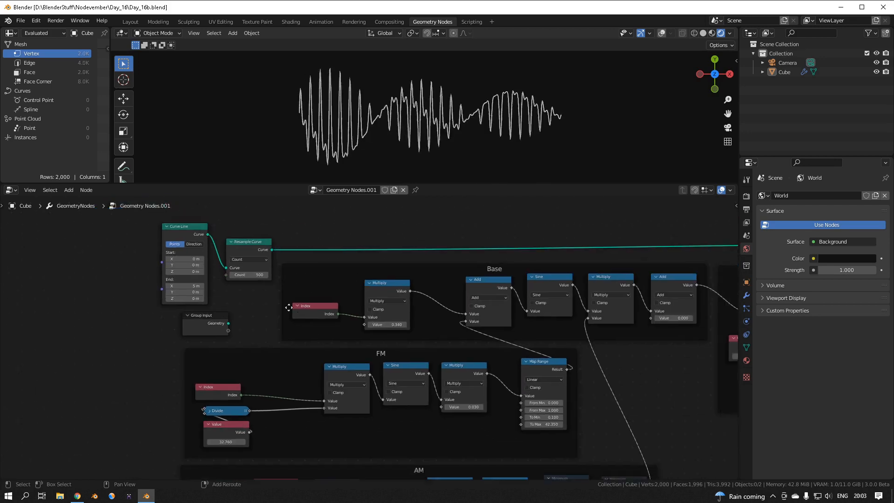
scroll(433, 320, "up", 1)
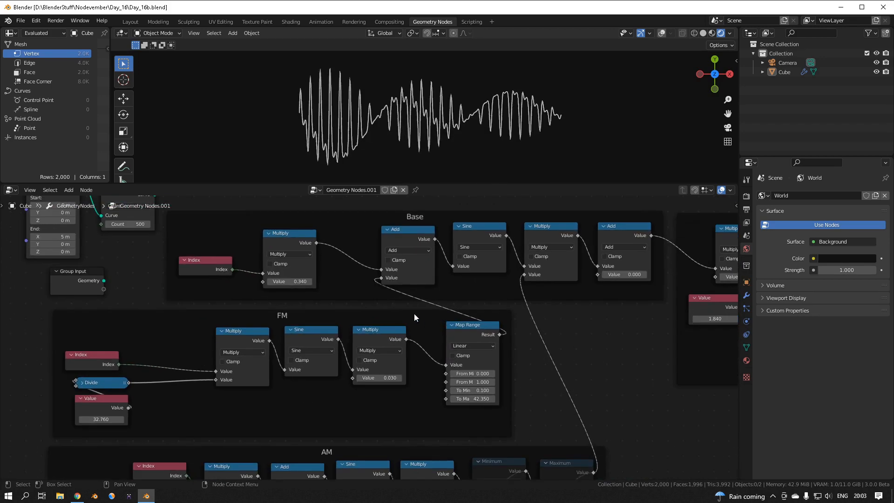
mouse_move(380, 280)
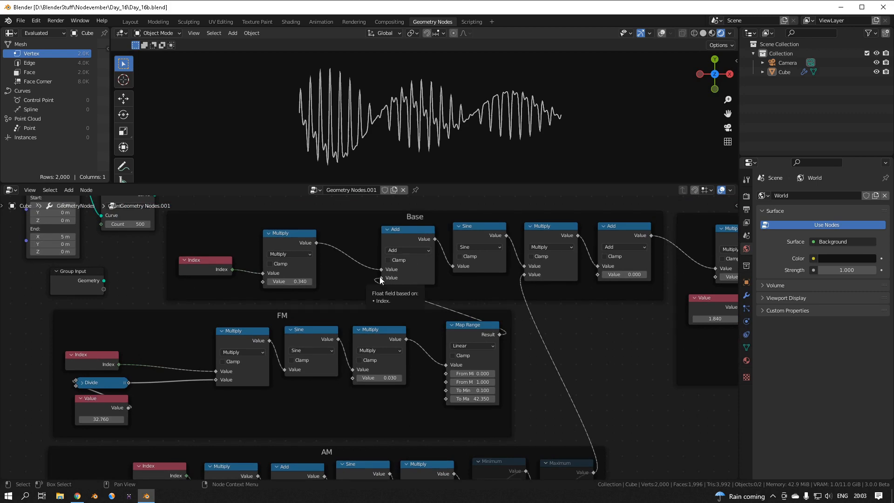
left_click_drag(380, 279, 528, 339)
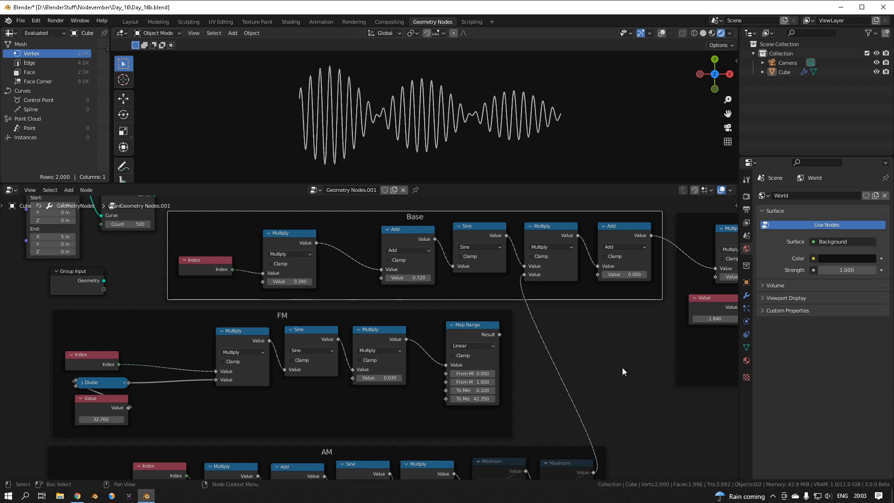
scroll(621, 367, "down", 1)
middle_click_drag(613, 370, 591, 315)
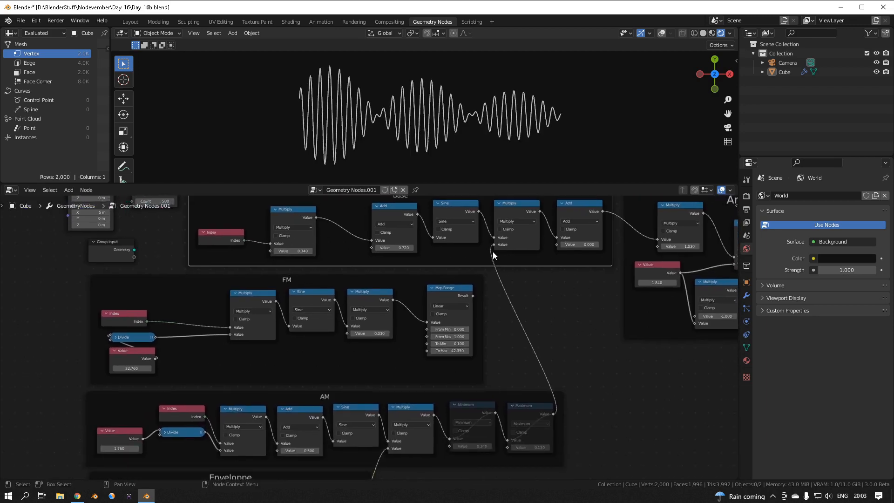
left_click_drag(494, 243, 520, 377)
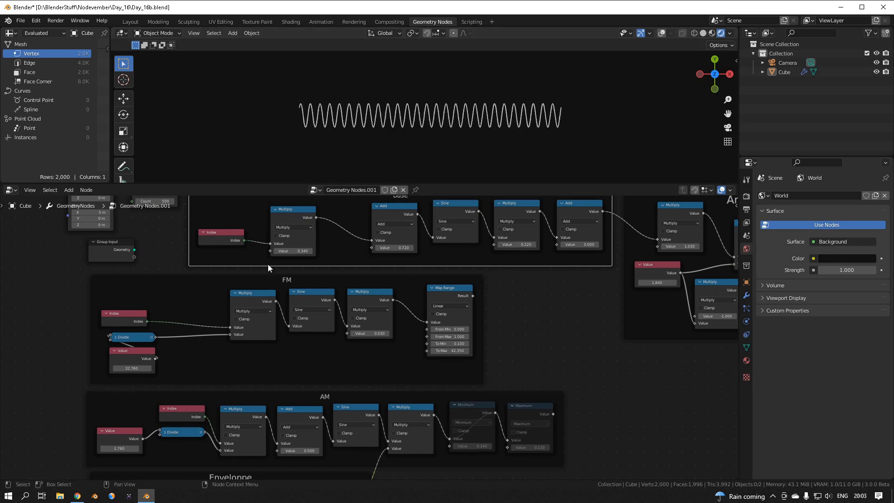
Set the multiplier of the first Multiply node in the Base frame to 0.280.
mouse_move(295, 251)
left_mouse_down()
mouse_move(254, 251)
mouse_move(286, 251)
left_mouse_up()
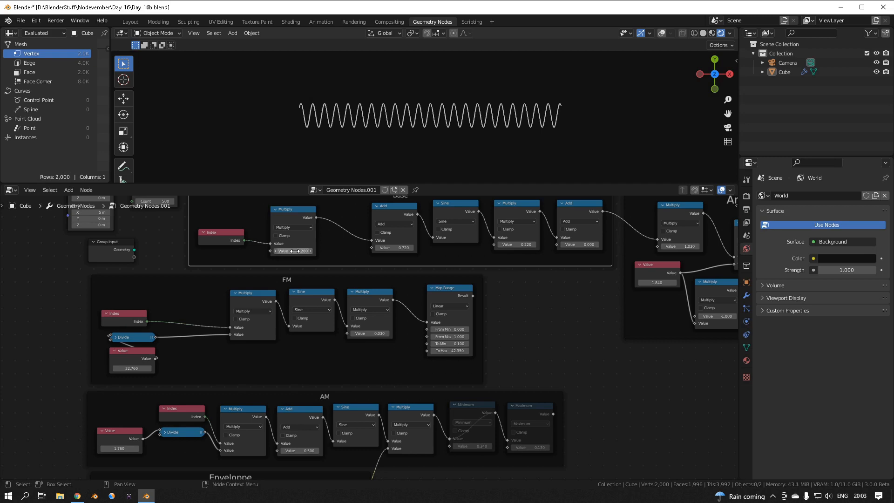
scroll(309, 272, "down", 2)
middle_click_drag(321, 233, 320, 288)
scroll(317, 290, "up", 1)
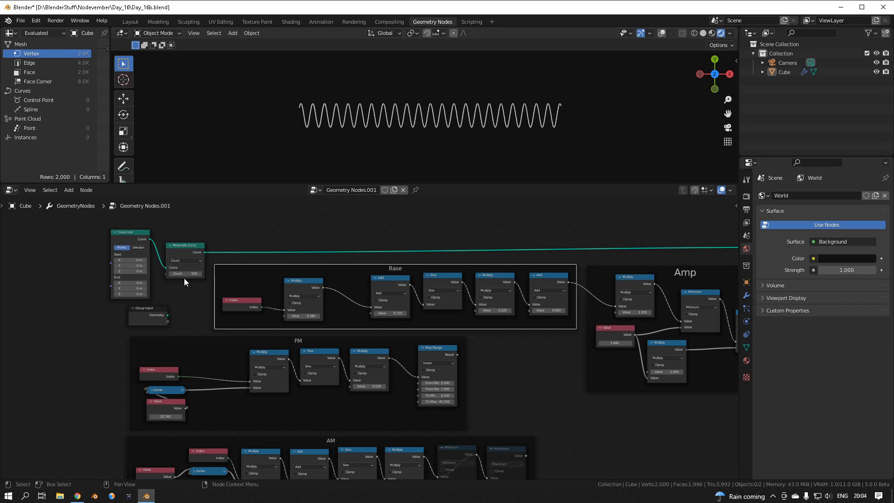
scroll(182, 280, "up", 1)
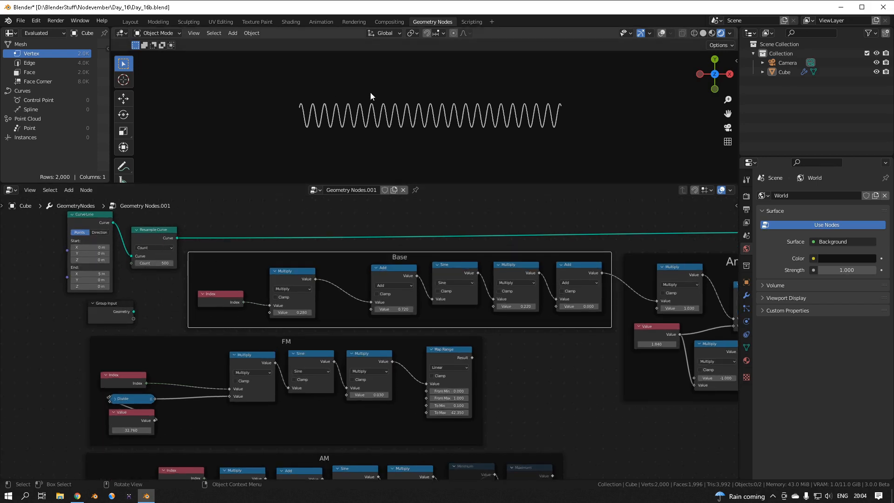
Examine the Amp frame's Minimum and Maximum nodes, the Combine XYZ into Set Position, and the Base chain feeding them.
scroll(605, 242, "down", 1)
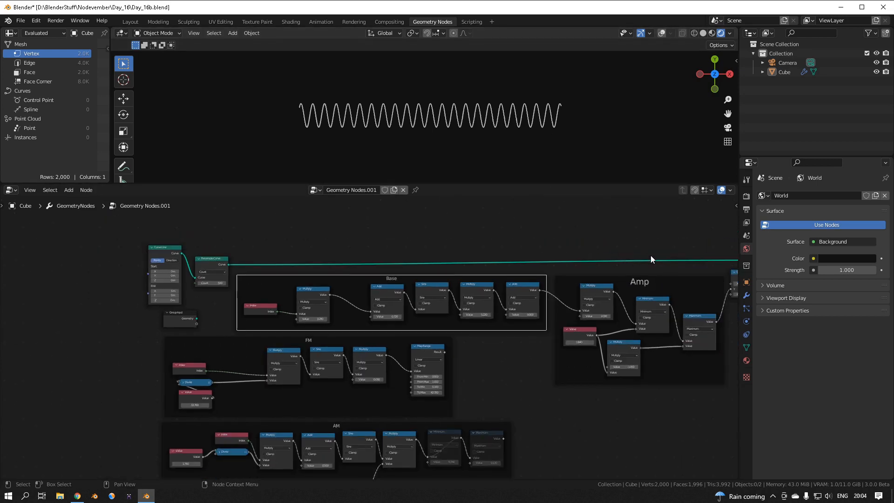
middle_click_drag(650, 256, 414, 253)
scroll(489, 264, "up", 2)
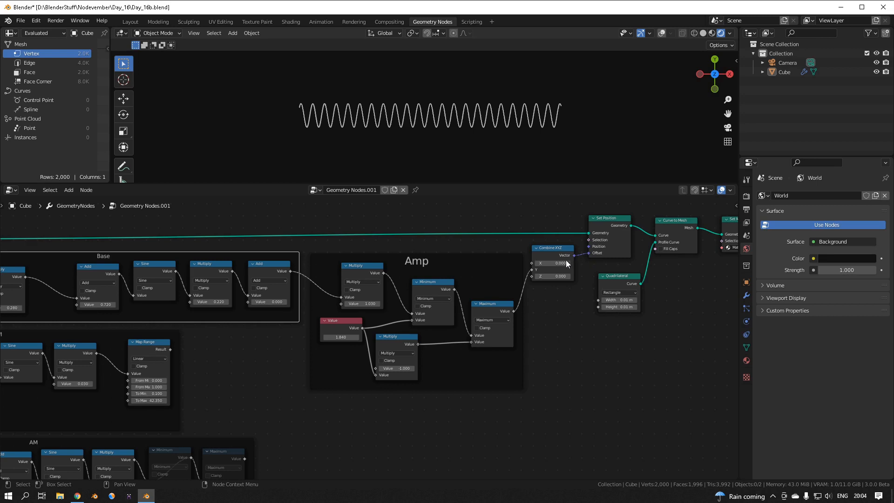
scroll(493, 290, "up", 1)
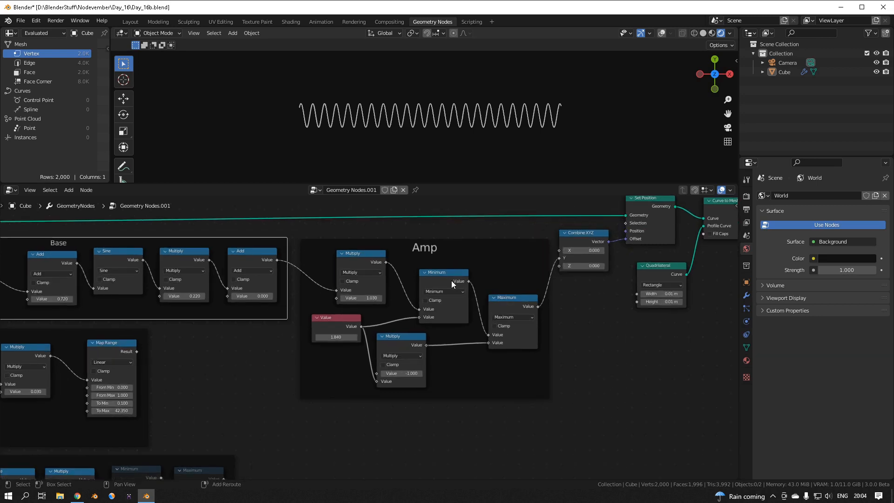
middle_click_drag(448, 279, 488, 283)
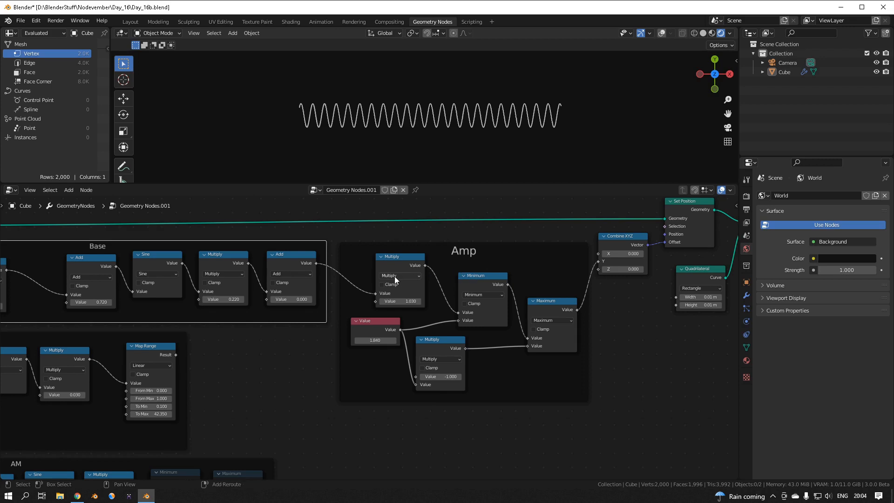
middle_click_drag(395, 275, 474, 274)
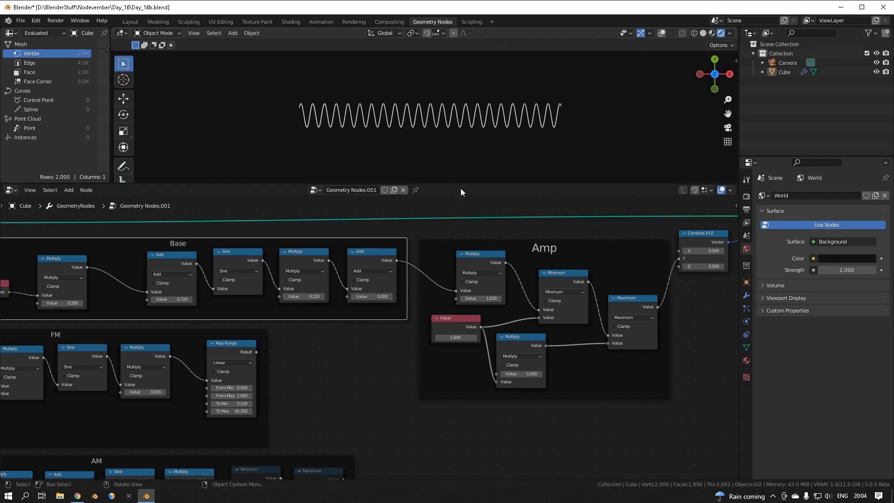
scroll(398, 284, "down", 3)
middle_click_drag(215, 280, 359, 299)
scroll(336, 272, "up", 3)
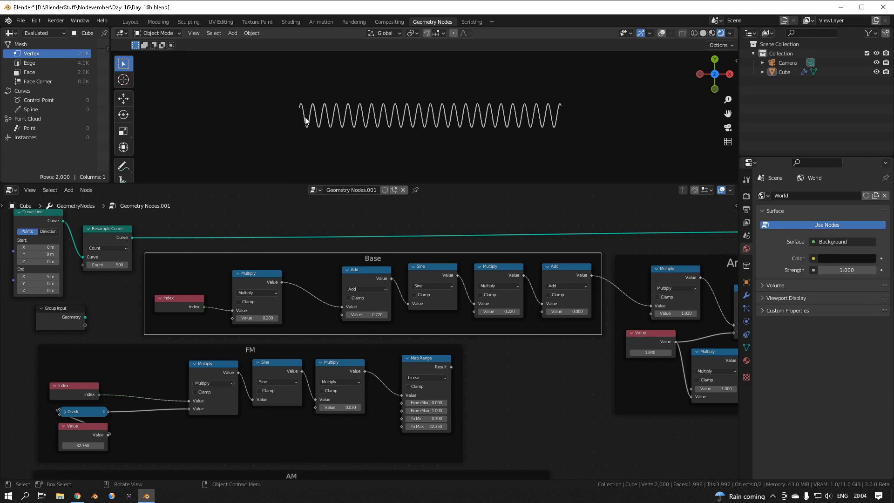
Try other multipliers on the Base frame's first Multiply node to change the sine frequency.
left_click(431, 272)
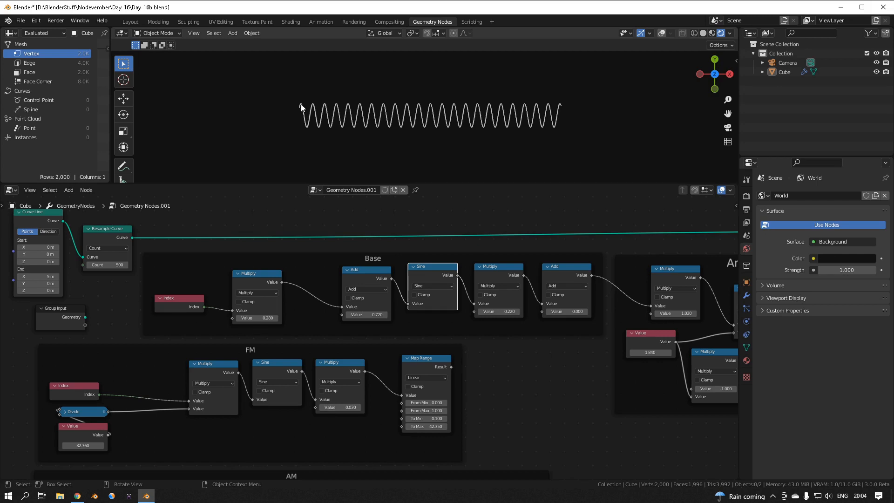
left_click_drag(260, 318, 291, 318)
right_click(264, 318)
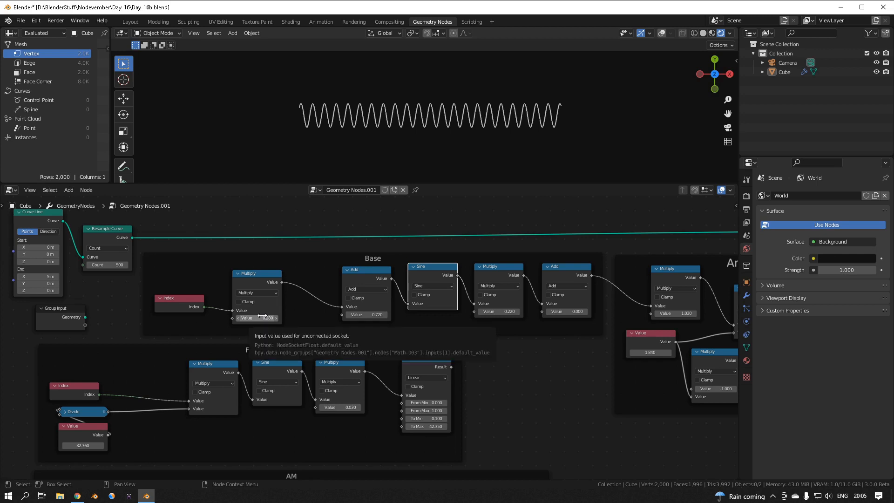
mouse_move(262, 317)
left_mouse_down()
mouse_move(270, 317)
mouse_move(246, 318)
mouse_move(279, 318)
left_mouse_up()
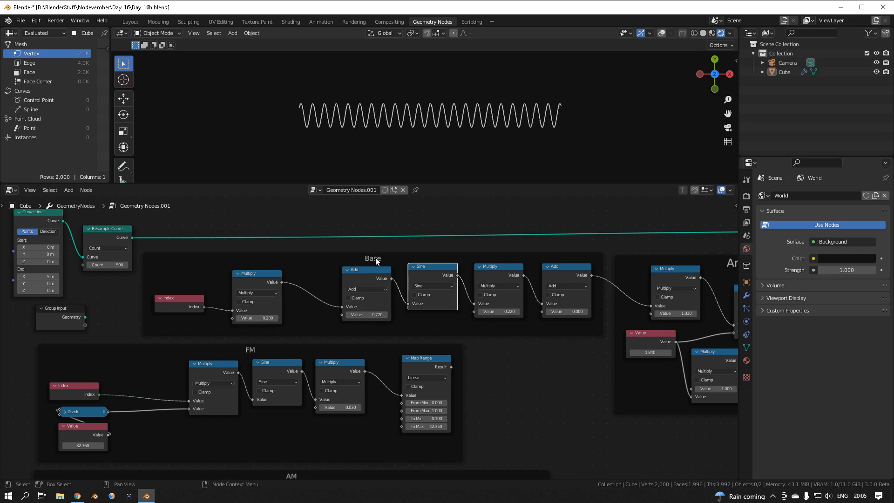
Try other values on the Add node before the Sine and on the first Multiply node in the Base frame.
left_click_drag(370, 316, 414, 315)
key("Escape")
mouse_move(259, 319)
left_mouse_down("ctrl")
mouse_move(279, 318)
mouse_move(268, 319)
left_mouse_up("ctrl")
key("Escape")
left_click_drag(347, 314, 326, 314)
key("Escape")
Try other values on both Multiply nodes and both Add nodes of the Base frame.
middle_click_drag(481, 297, 421, 292)
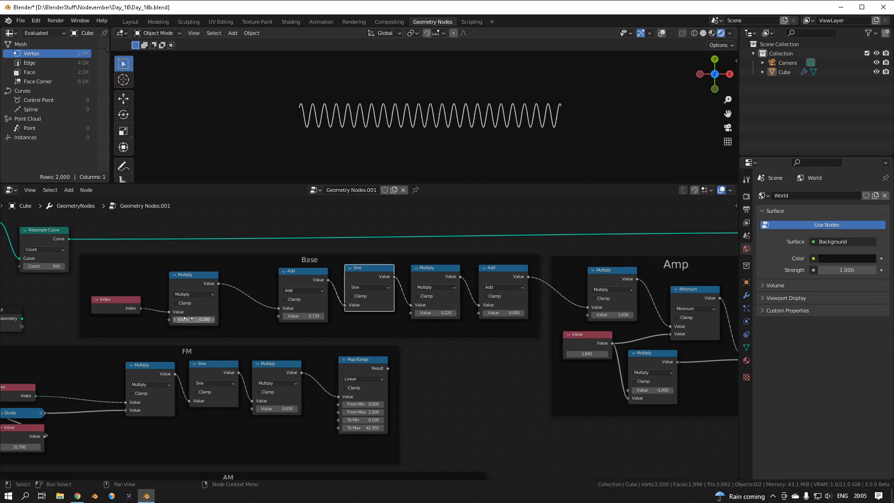
mouse_move(189, 320)
left_mouse_down("shift")
mouse_move(233, 319)
mouse_move(184, 319)
left_mouse_up("shift")
mouse_move(430, 313)
left_mouse_down()
mouse_move(454, 313)
mouse_move(438, 313)
left_mouse_up()
mouse_move(501, 312)
left_mouse_down()
mouse_move(613, 312)
mouse_move(456, 312)
mouse_move(576, 313)
mouse_move(501, 312)
left_mouse_up()
left_click_drag(286, 318, 82, 318)
right_click(286, 316)
Connect the FM Map Range result to the second value of the Base frame's first Add node.
scroll(323, 344, "down", 2)
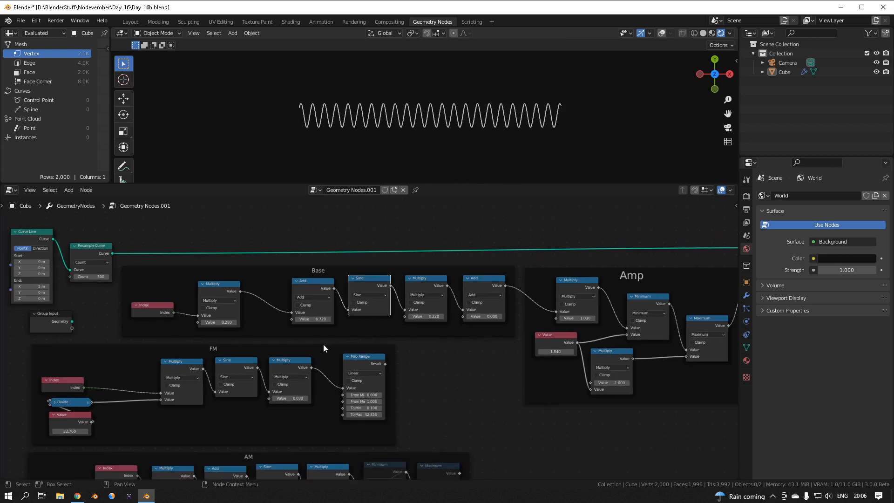
scroll(314, 350, "up", 1)
scroll(342, 348, "up", 1)
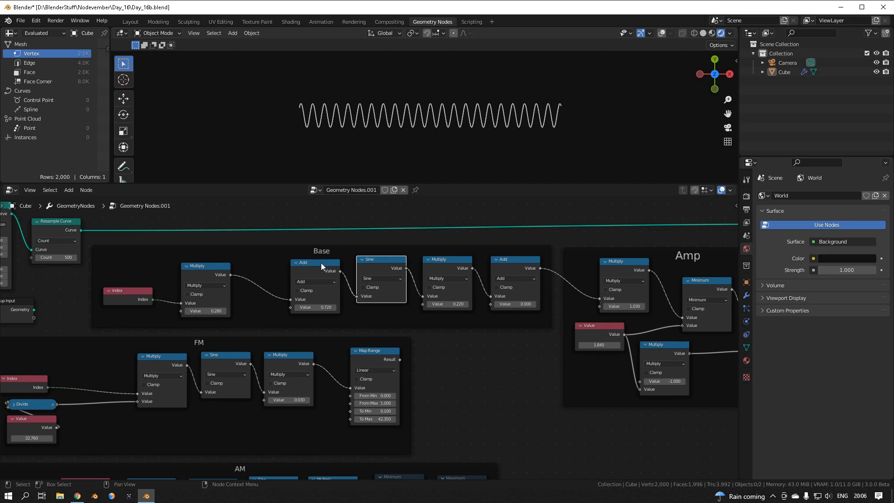
left_click_drag(401, 358, 287, 309)
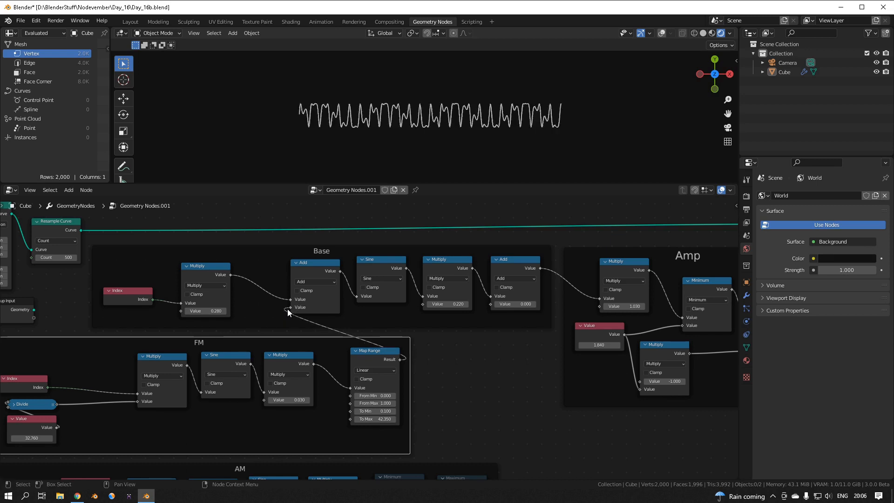
middle_click_drag(286, 355, 406, 321)
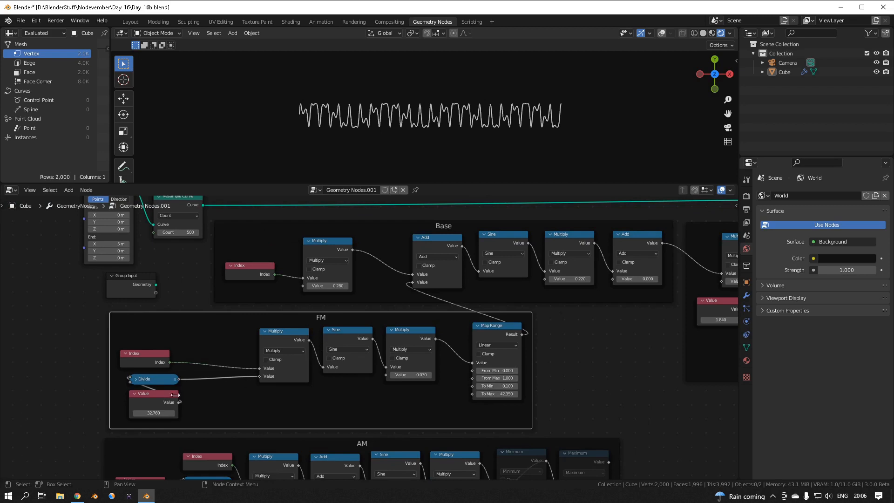
Set the FM frame's Value to 29.35 and disconnect its Map Range result from the Base frame's first Add node.
mouse_move(160, 413)
left_mouse_down("shift")
mouse_move(239, 413)
mouse_move(164, 413)
mouse_move(174, 413)
left_mouse_up("shift")
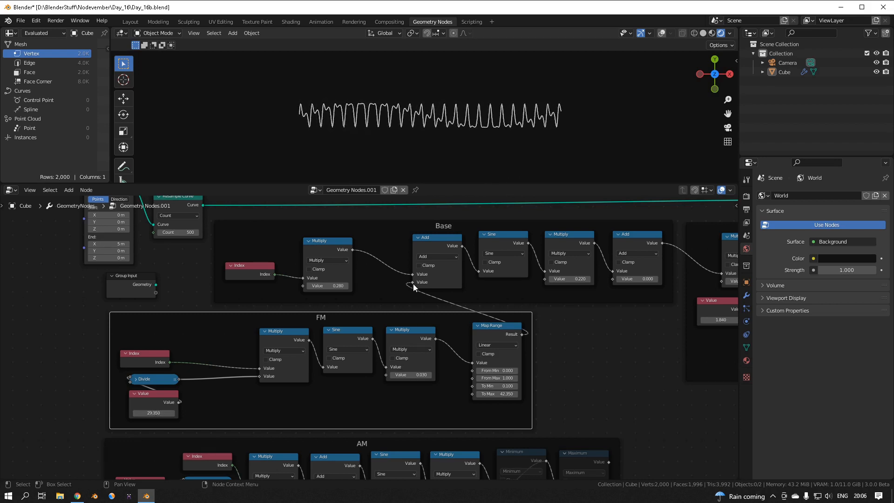
left_click_drag(413, 283, 513, 338)
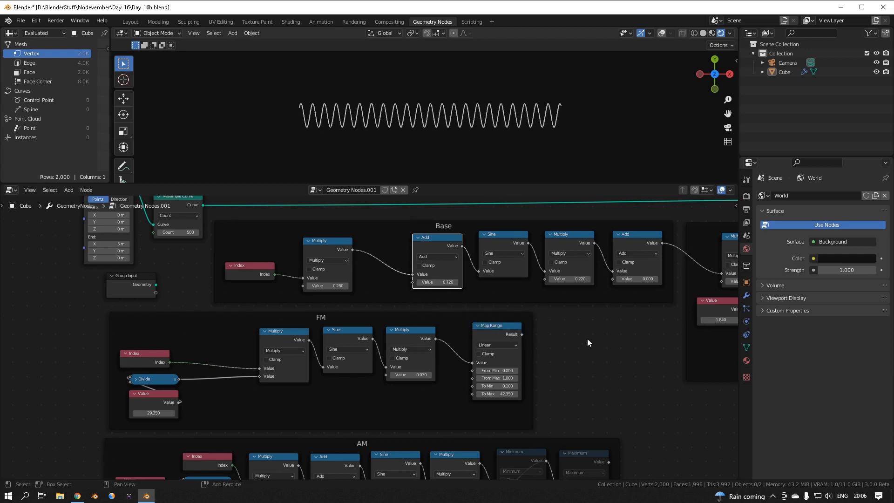
Connect the AM frame's Maximum output to the second value of the last Base Add node and set the AM Value to 8.58.
middle_click_drag(588, 343, 431, 321)
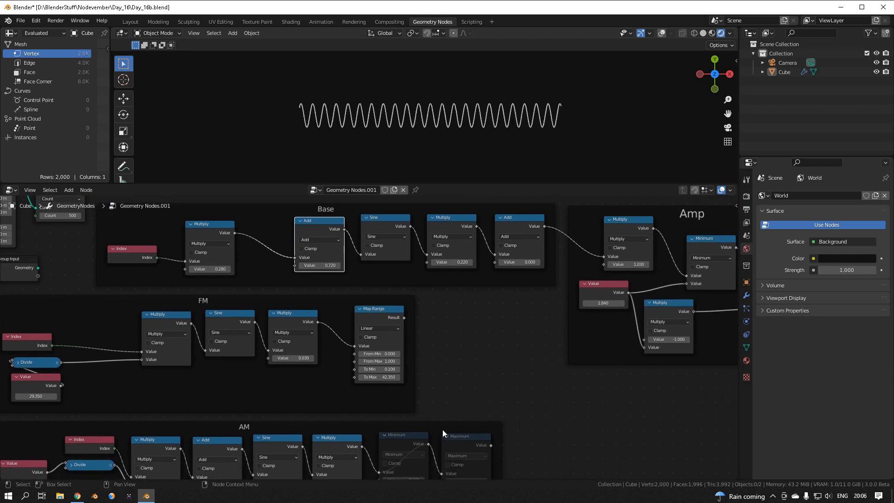
left_click_drag(491, 445, 492, 263)
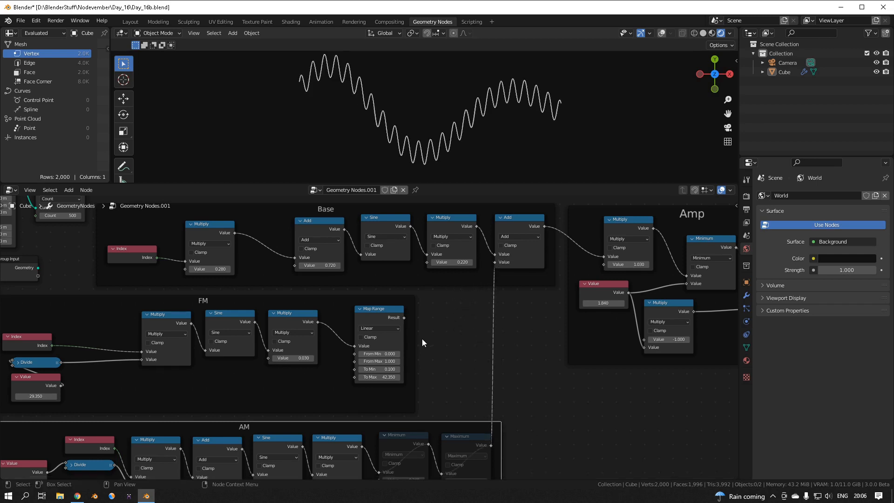
scroll(423, 349, "down", 4)
scroll(436, 335, "up", 2)
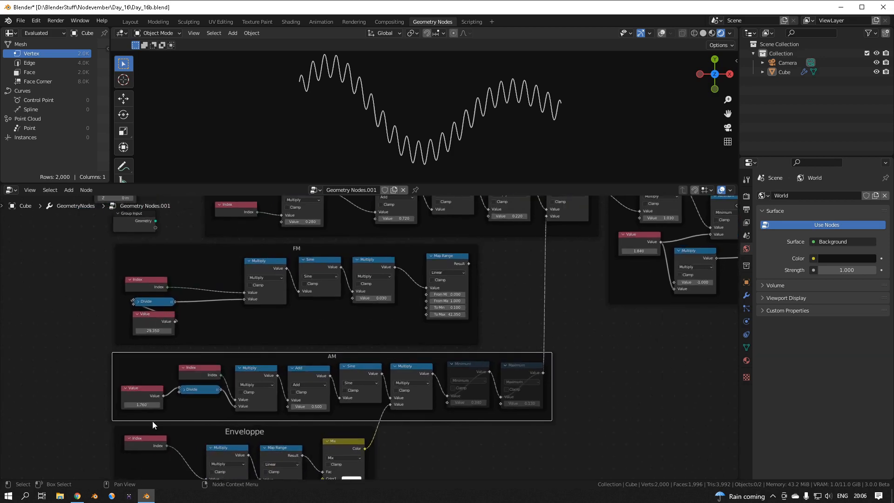
left_click_drag(142, 404, 454, 405)
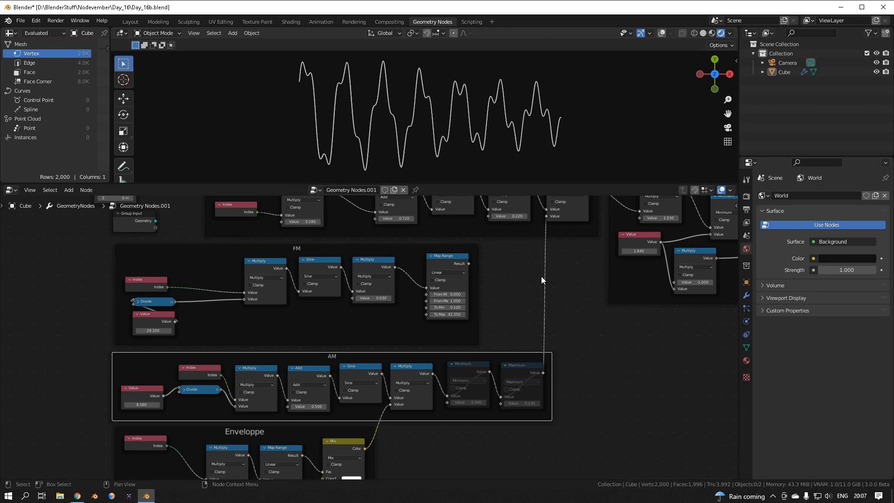
Set Color2 of the Enveloppe frame's Mix node to white.
scroll(555, 295, "down", 3)
middle_click_drag(599, 306, 471, 326, "shift")
scroll(471, 326, "up", 3)
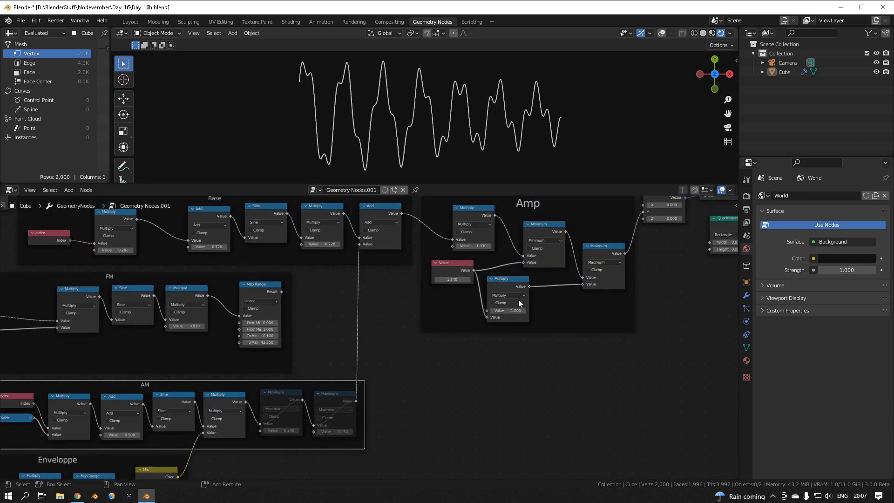
middle_click_drag(283, 387, 522, 275)
scroll(400, 345, "up", 2)
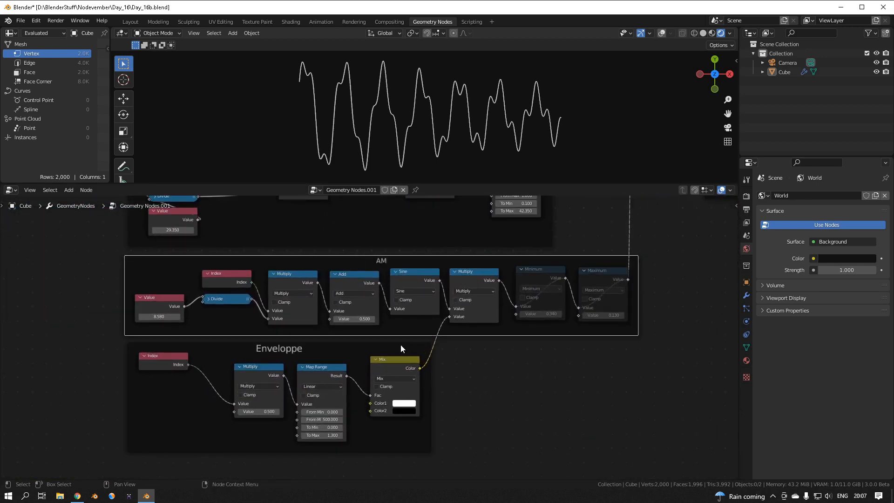
scroll(398, 416, "up", 1)
left_click(404, 410)
left_click(403, 416)
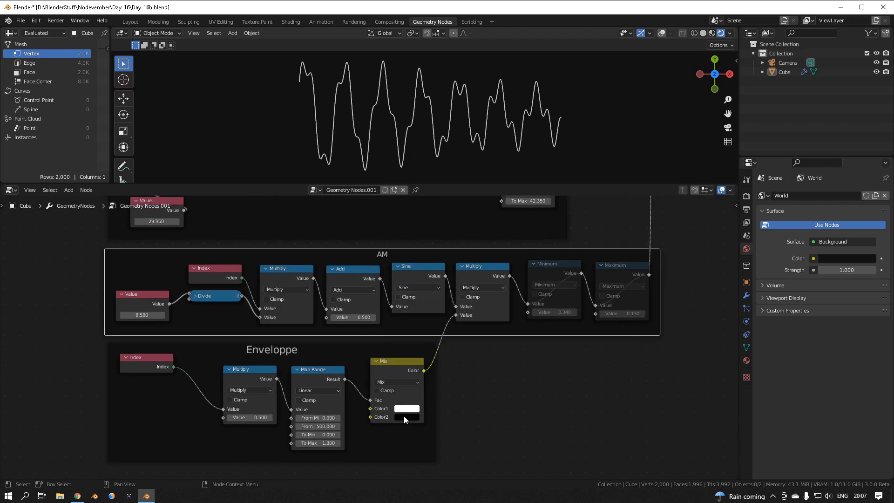
left_click(403, 415)
left_click_drag(460, 361, 460, 308)
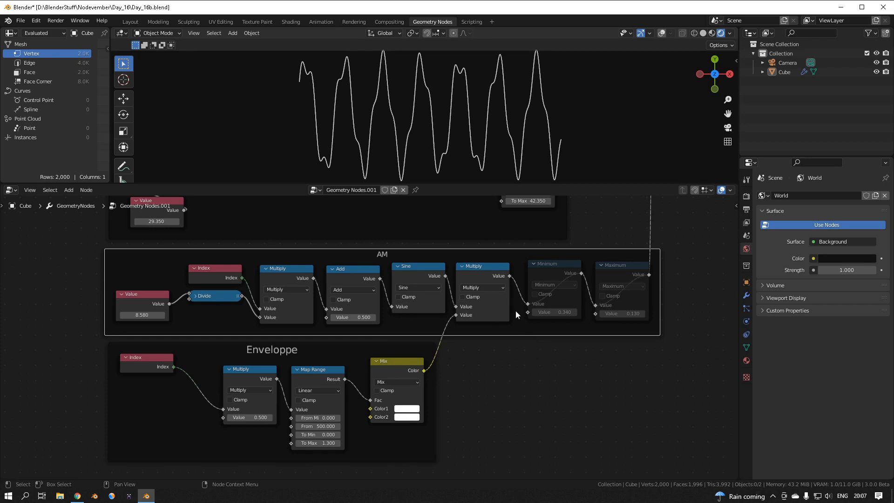
Disconnect the Enveloppe Mix color from the AM frame's last Multiply node and reconnect it to the same input.
scroll(507, 301, "down", 2)
scroll(502, 317, "up", 2)
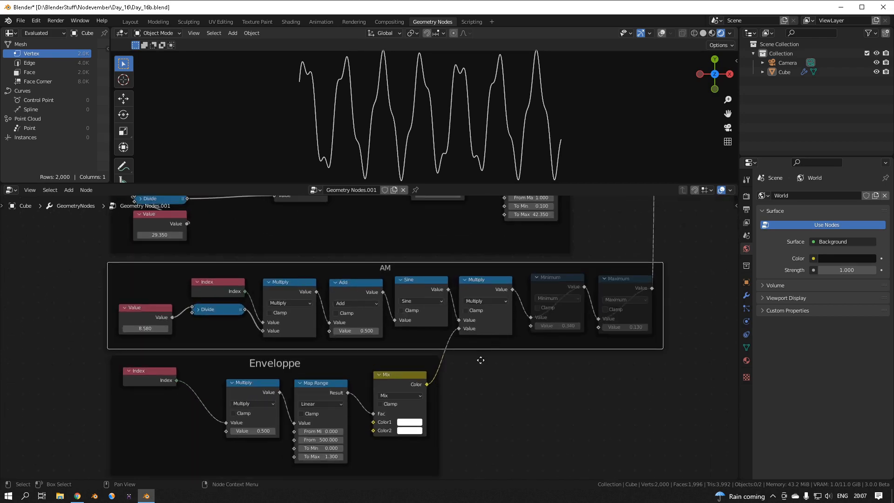
middle_click_drag(480, 360, 506, 348)
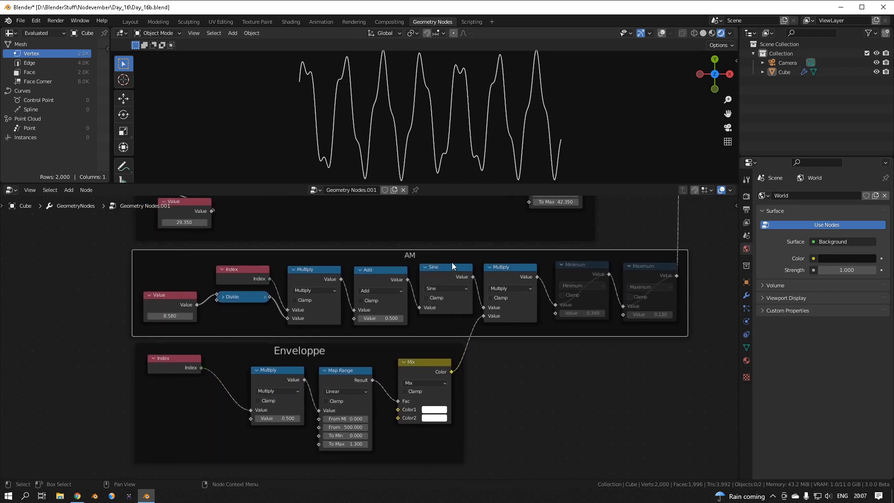
left_click_drag(484, 315, 509, 316)
left_click(450, 373)
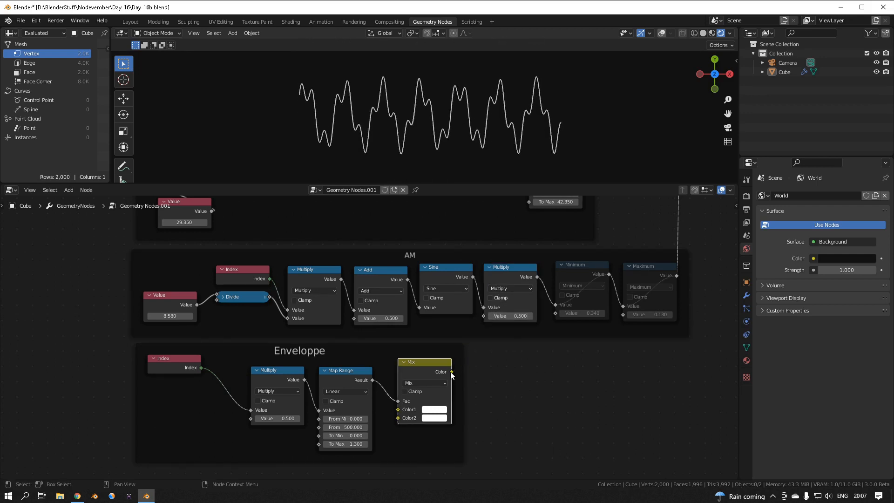
left_click_drag(451, 372, 484, 316)
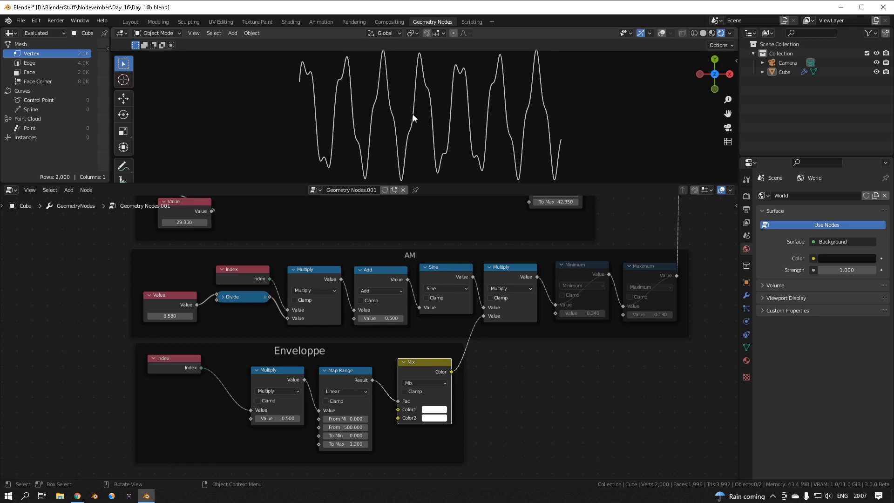
Try other brightness values for Color1 and Color2 of the Enveloppe frame's Mix node.
left_click(434, 409)
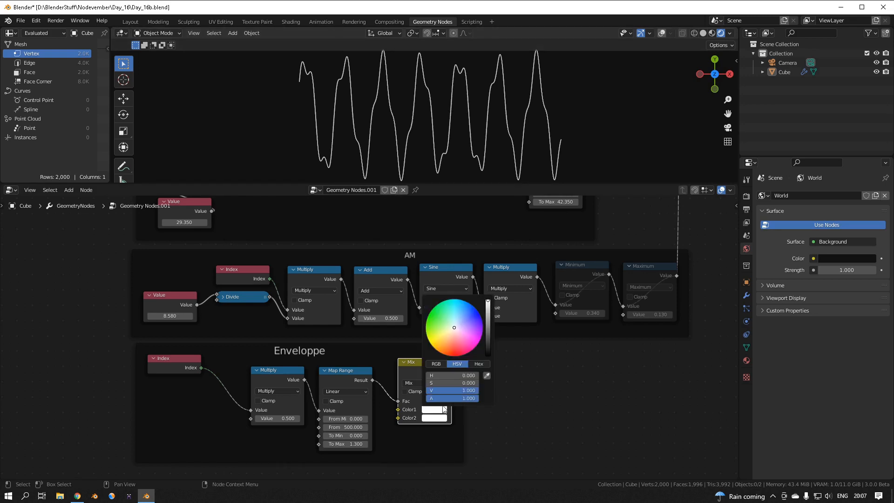
mouse_move(491, 316)
left_mouse_down()
mouse_move(487, 352)
mouse_move(488, 300)
mouse_move(488, 363)
mouse_move(488, 309)
left_mouse_up()
left_click(435, 418)
scroll(577, 370, "down", 1)
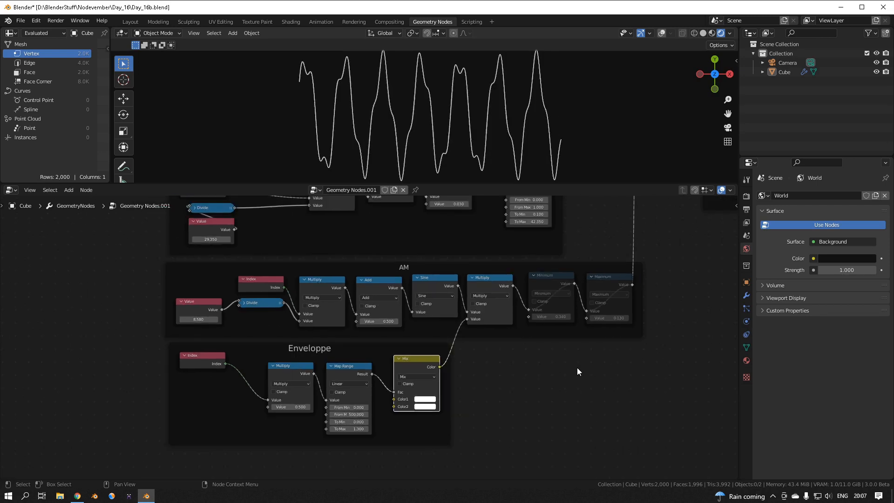
Try other values on the Amp frame's Value node that feeds the Minimum and Maximum limits.
middle_click_drag(598, 359, 540, 362)
middle_click_drag(563, 299, 408, 395)
scroll(431, 381, "up", 1)
middle_click_drag(472, 334, 459, 392)
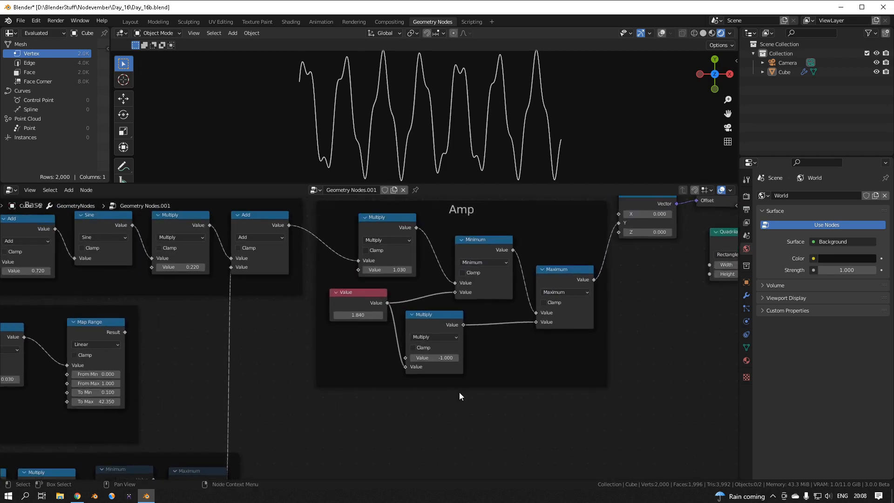
scroll(510, 334, "up", 2)
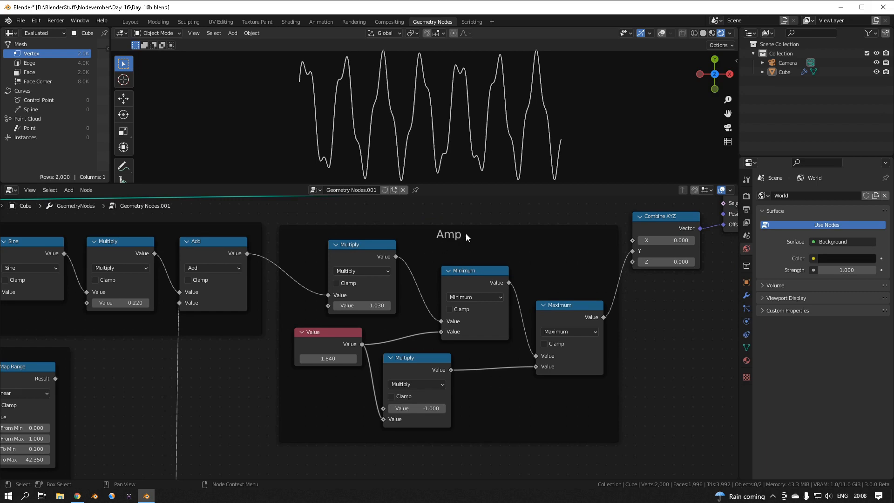
scroll(366, 321, "down", 2)
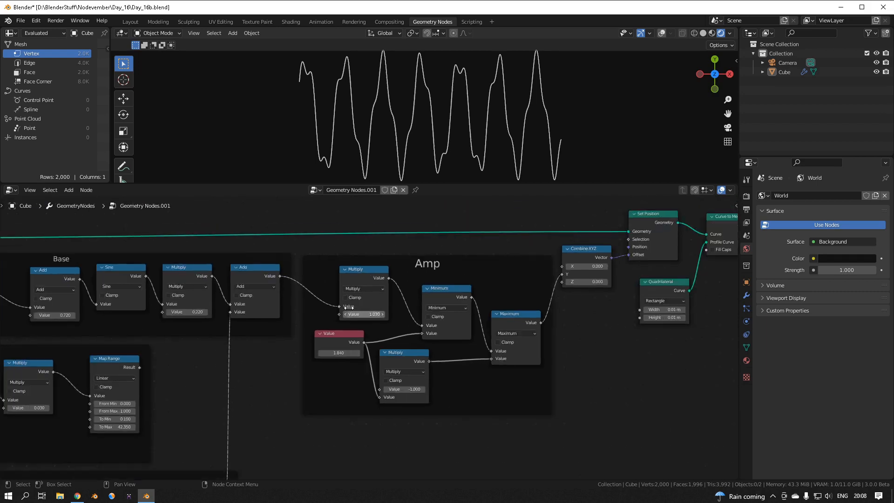
scroll(424, 299, "up", 2)
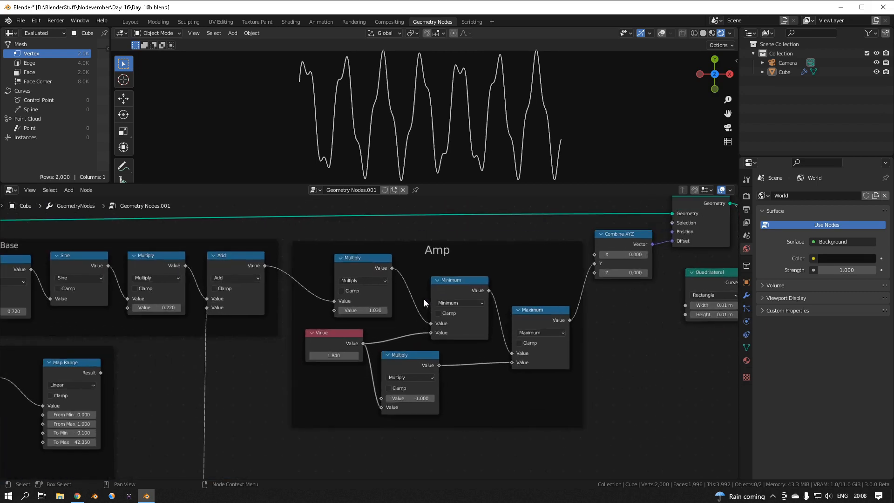
mouse_move(331, 357)
left_mouse_down()
mouse_move(293, 356)
mouse_move(331, 356)
left_mouse_up()
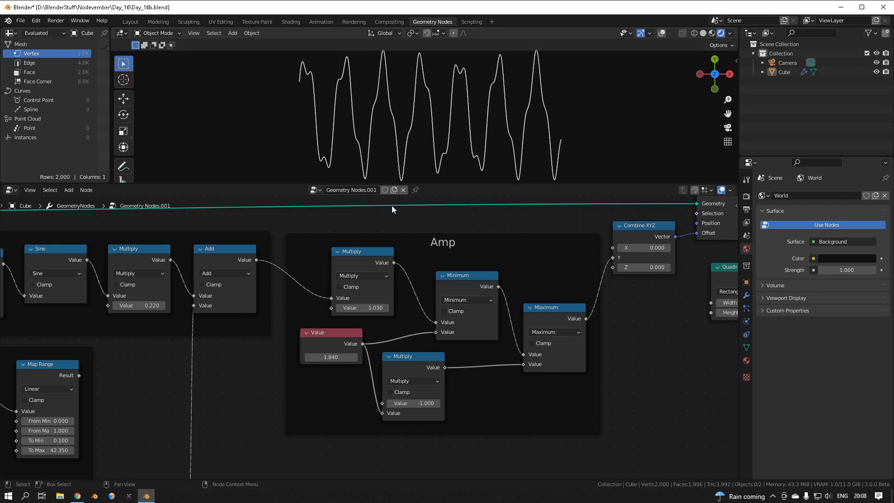
Disconnect the second inputs of the Amp frame's Minimum and Maximum nodes and try separate limits, such as 0.87 on Minimum.
left_click_drag(433, 332, 456, 342)
left_click_drag(524, 364, 510, 379)
left_click_drag(462, 330, 509, 330, "shift")
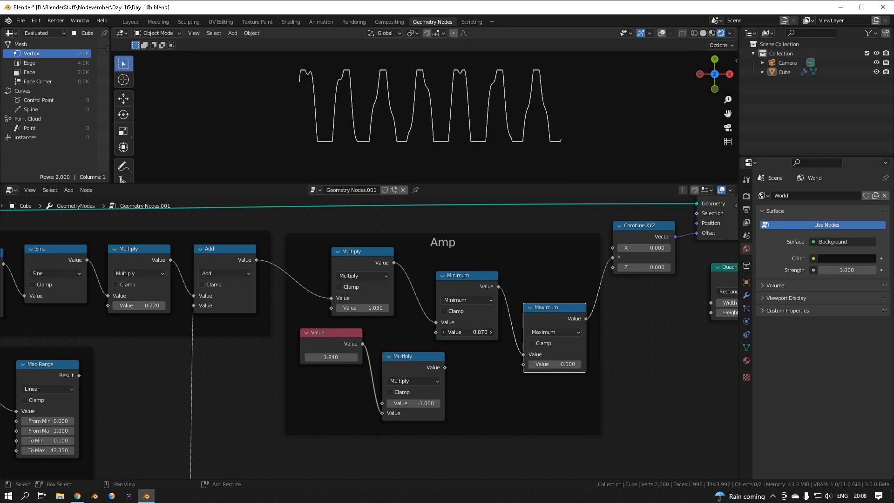
right_click(462, 330)
mouse_move(547, 366)
left_mouse_down()
mouse_move(532, 366)
mouse_move(544, 367)
left_mouse_up()
right_click(546, 367)
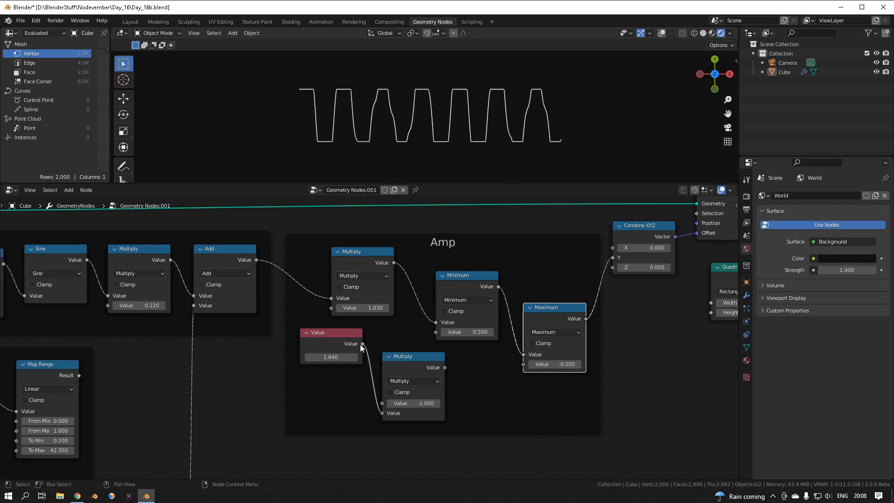
Reconnect the Amp Value node to the Minimum node and, through the lowered -1 Multiply node, to the Maximum node.
left_click_drag(362, 344, 436, 332)
mouse_move(363, 344)
left_mouse_down()
mouse_move(507, 370)
mouse_move(524, 364)
left_mouse_up()
left_click_drag(429, 365, 434, 398)
mouse_move(333, 357)
left_mouse_down()
mouse_move(351, 357)
mouse_move(333, 357)
left_mouse_up()
left_click_drag(521, 365, 387, 434)
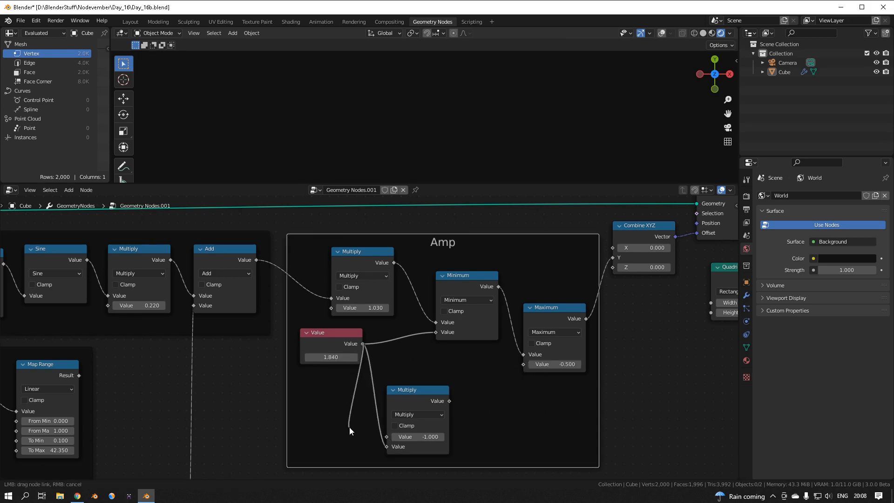
left_click(451, 400)
left_click_drag(451, 400, 521, 364)
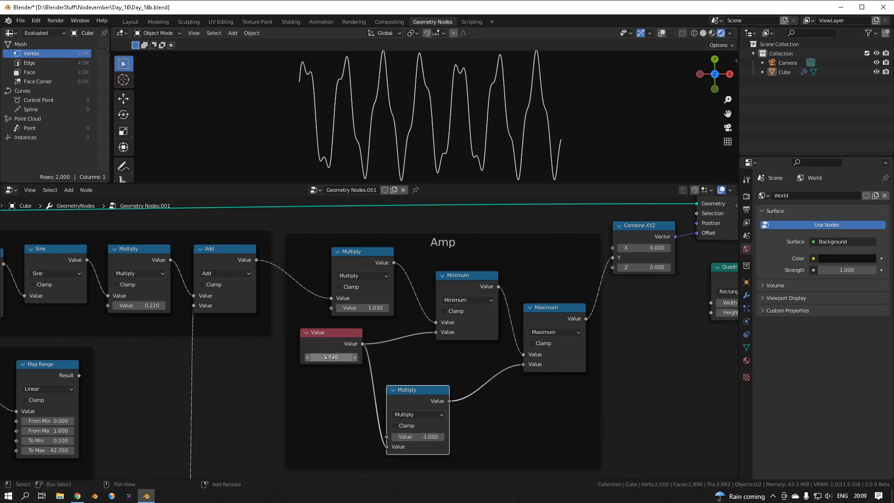
Set the Amp frame's Value to 0.7 and move the Maximum node closer to the Minimum node.
left_click_drag(332, 357, 279, 357)
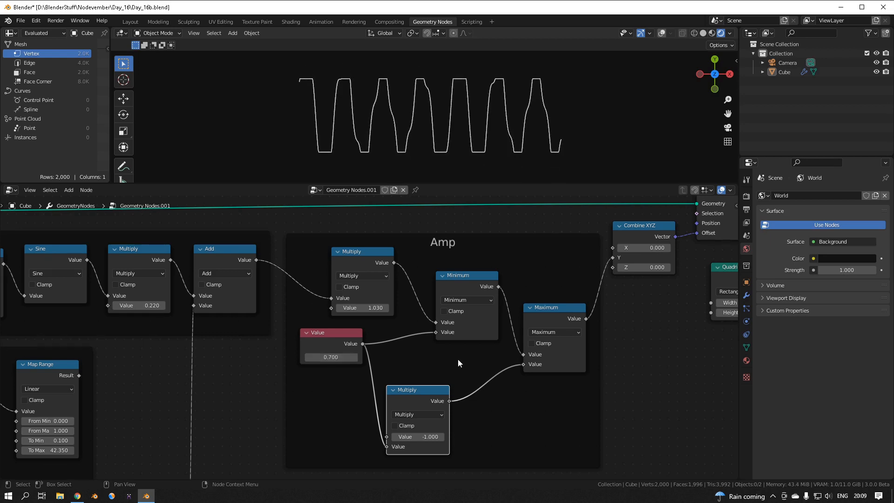
middle_click_drag(634, 336, 582, 332)
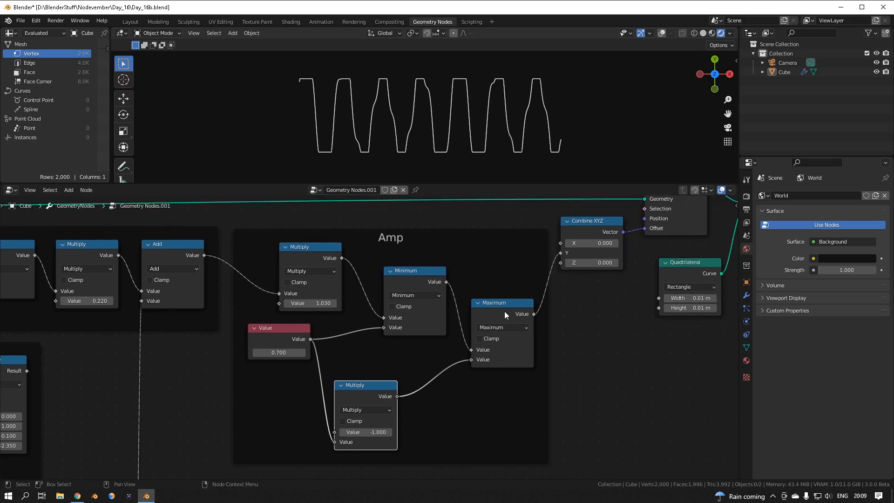
left_click_drag(504, 311, 493, 305)
left_click(492, 269)
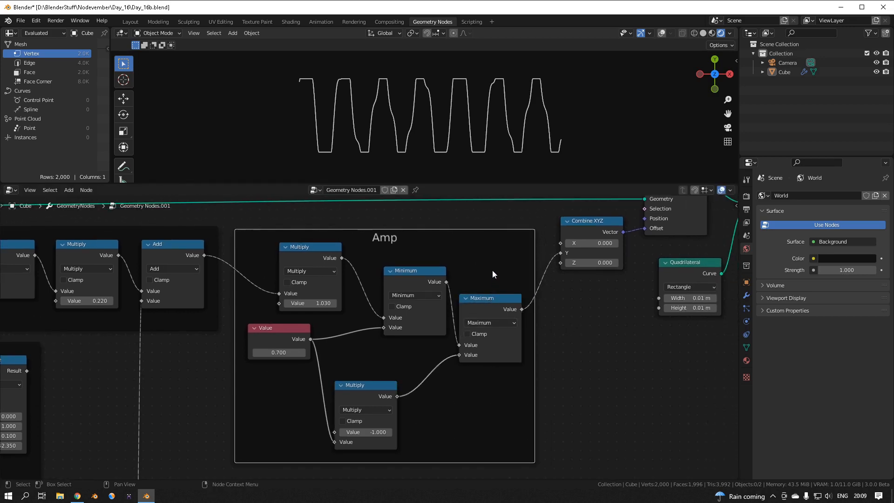
Insert a Math node set to Snap between the Amp Maximum node and Combine XYZ, with an increment of 0.54.
key("shift+a")
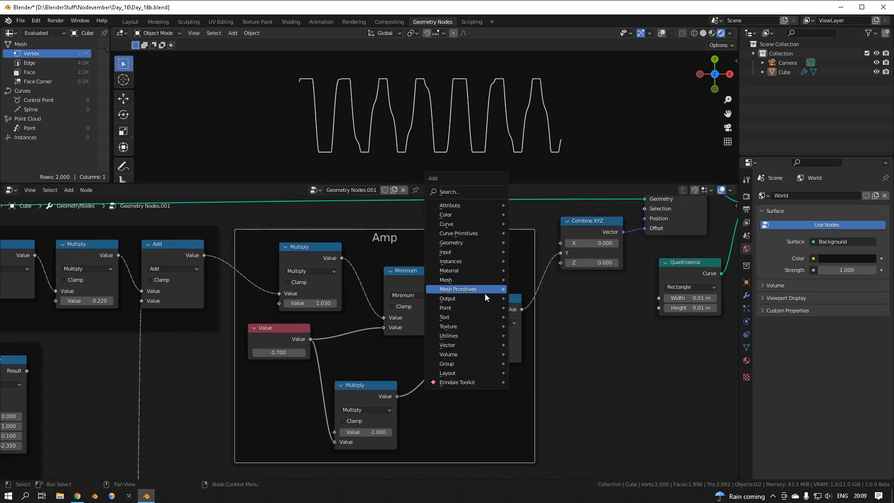
mouse_move(461, 334)
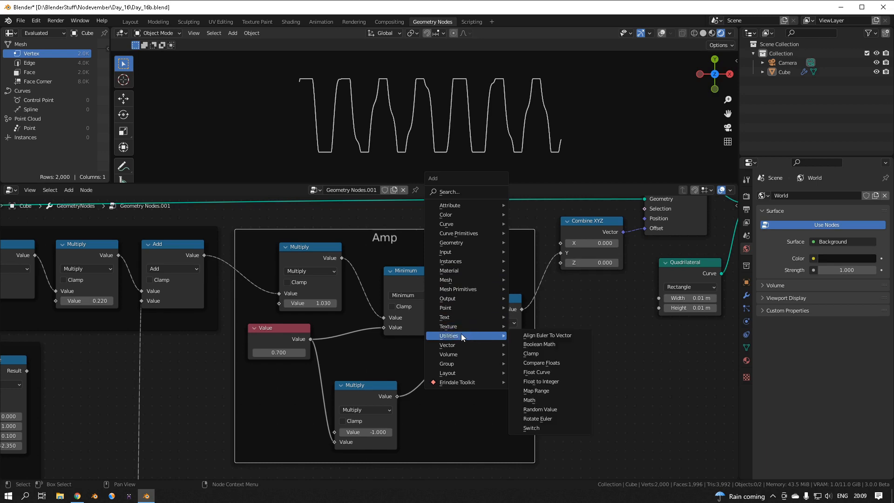
left_click(533, 400)
left_click(463, 380)
left_click(493, 409)
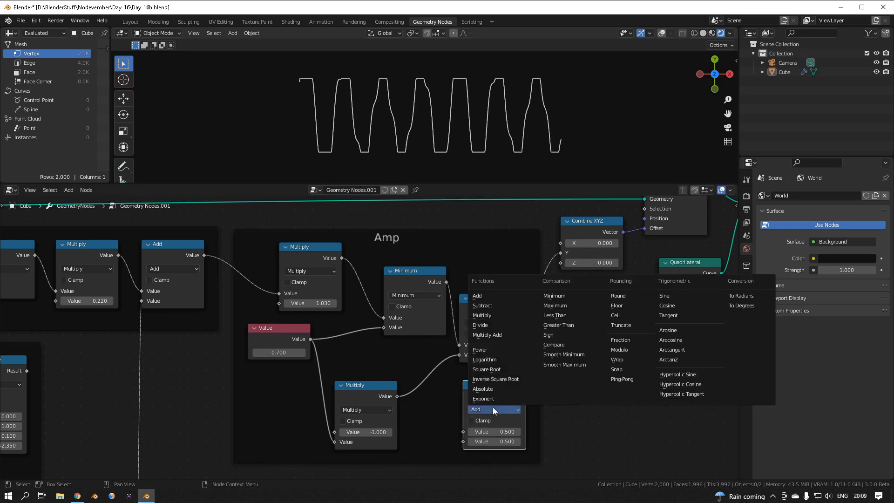
left_click(618, 370)
left_click_drag(484, 388, 572, 292)
middle_click_drag(573, 328, 539, 332)
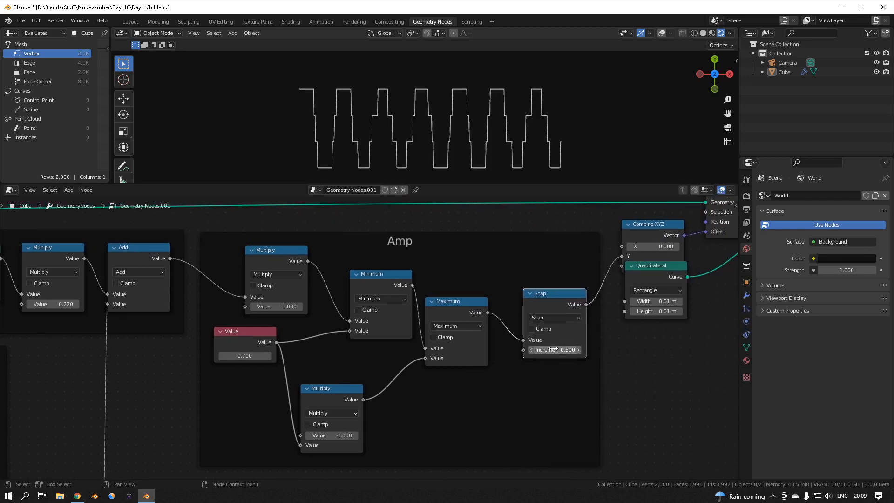
mouse_move(552, 349)
left_mouse_down()
mouse_move(522, 349)
mouse_move(572, 349)
mouse_move(563, 349)
left_mouse_up()
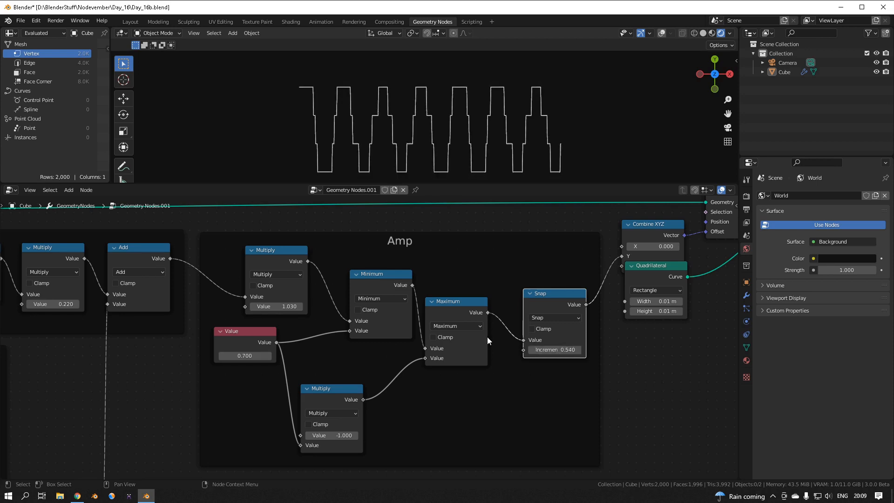
Orbit the waveform to an angled view and switch the 3D viewport to Solid shading.
scroll(448, 313, "down", 1)
middle_click_drag(476, 161, 600, 44)
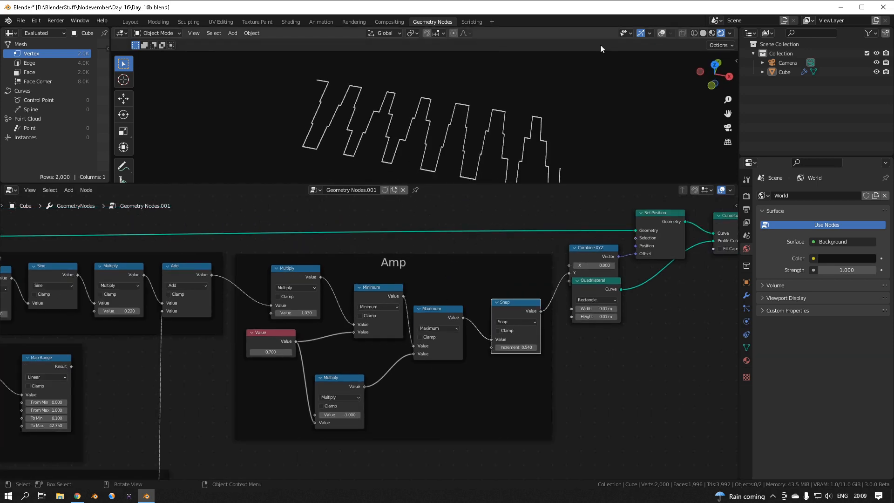
left_click(703, 34)
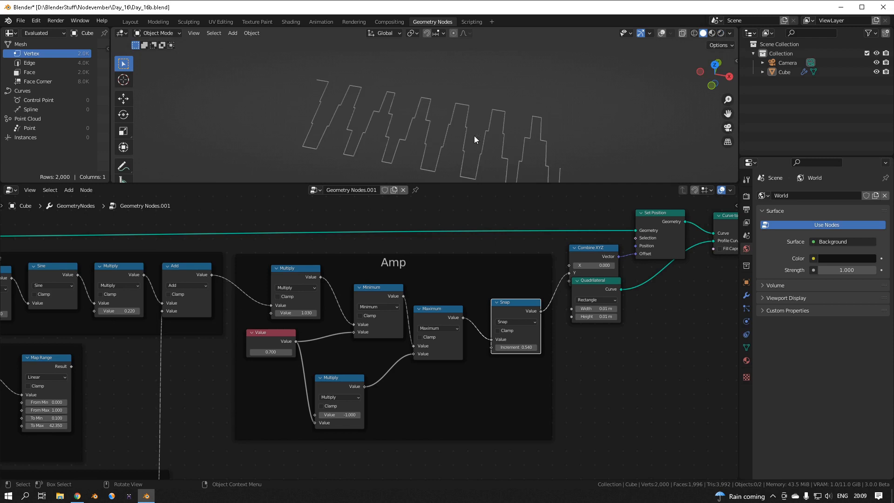
Set the height of the Quadrilateral profile curve to 0.46 m.
scroll(519, 275, "down", 5)
middle_click_drag(632, 335, 467, 321)
scroll(488, 319, "up", 6)
middle_click_drag(514, 301, 510, 364)
scroll(495, 321, "up", 1)
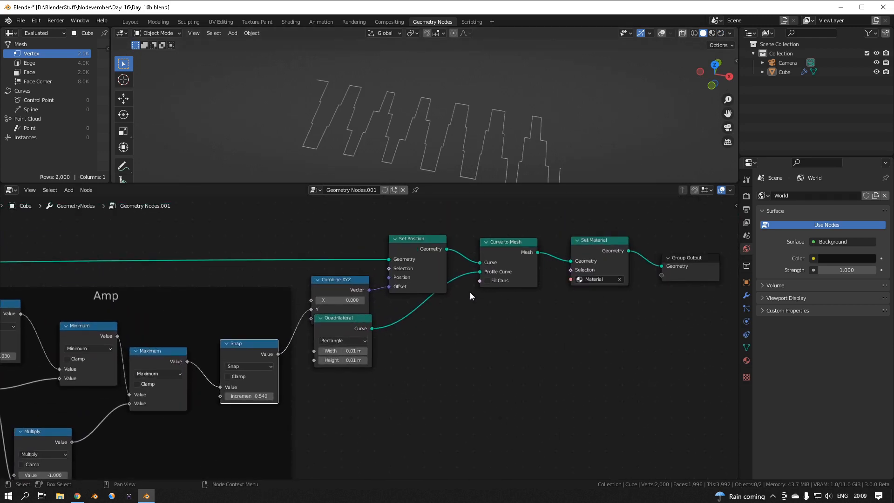
mouse_move(336, 360)
left_mouse_down("shift")
mouse_move(375, 360)
mouse_move(349, 360)
left_mouse_up("shift")
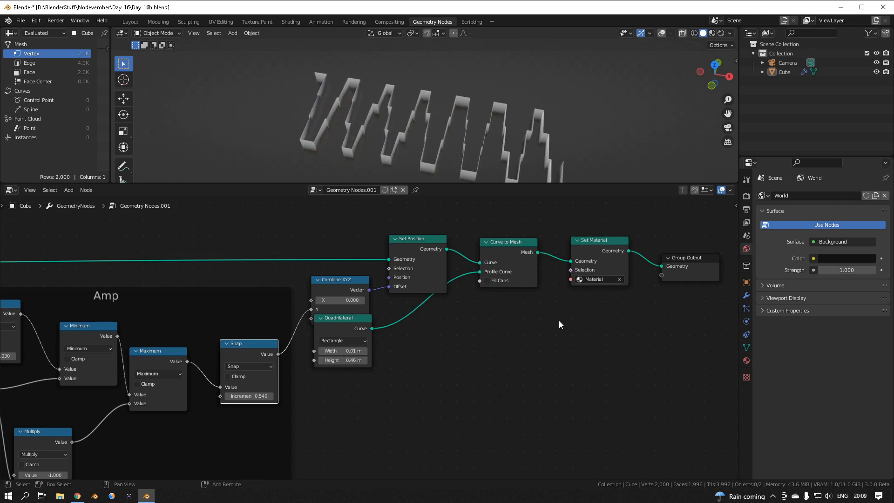
Insert a Set Shade Smooth node between Curve to Mesh and Set Material, with Shade Smooth turned off.
key("shift+a")
mouse_move(524, 228)
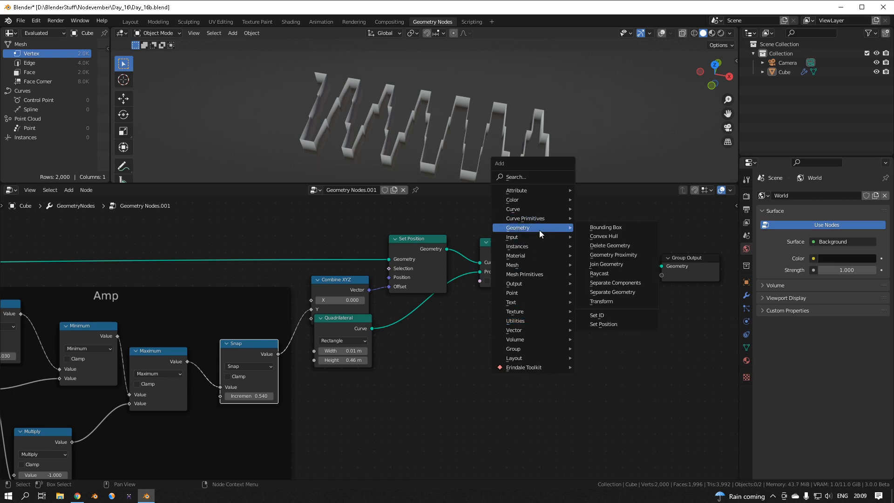
mouse_move(518, 265)
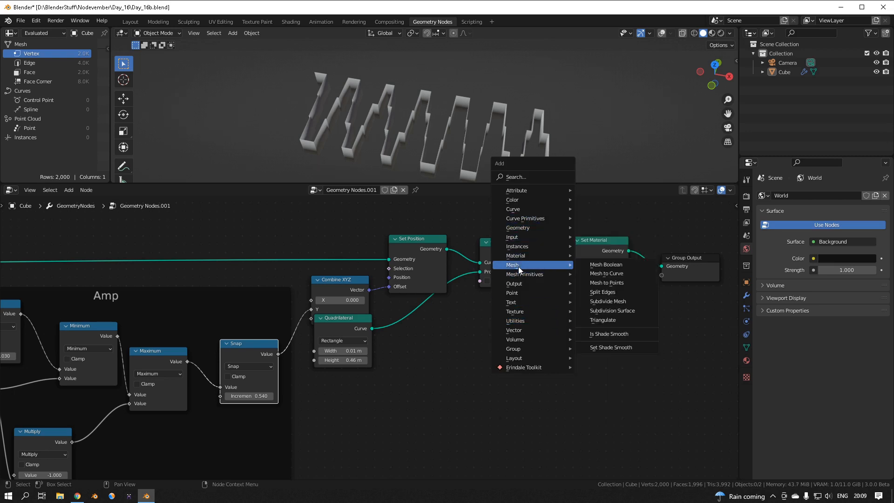
left_click(600, 348)
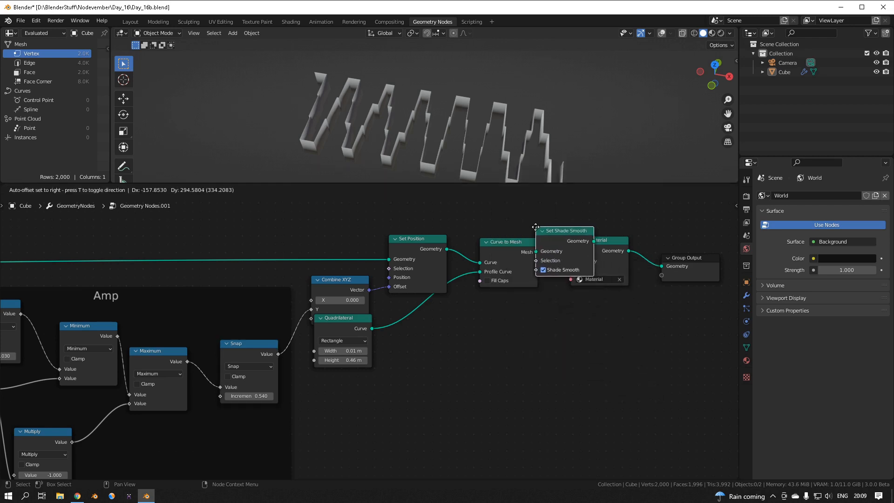
left_click(570, 227)
left_click(576, 270)
middle_click_drag(443, 132, 462, 99)
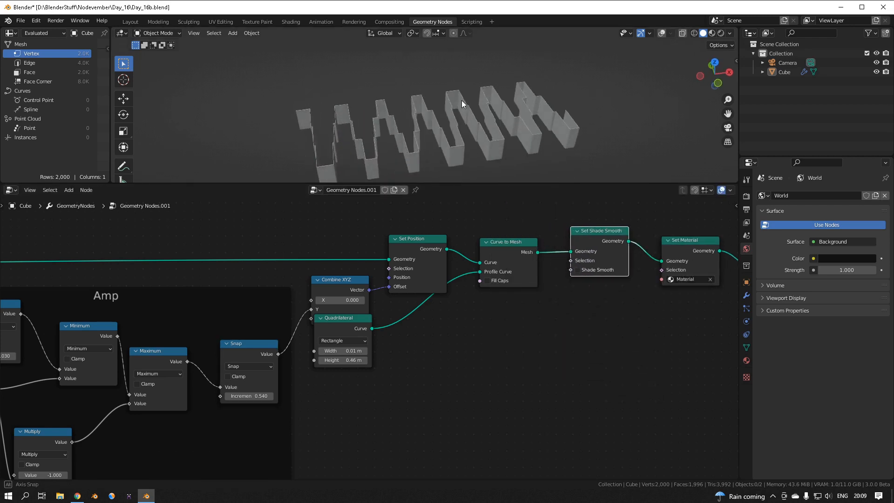
scroll(463, 121, "up", 8)
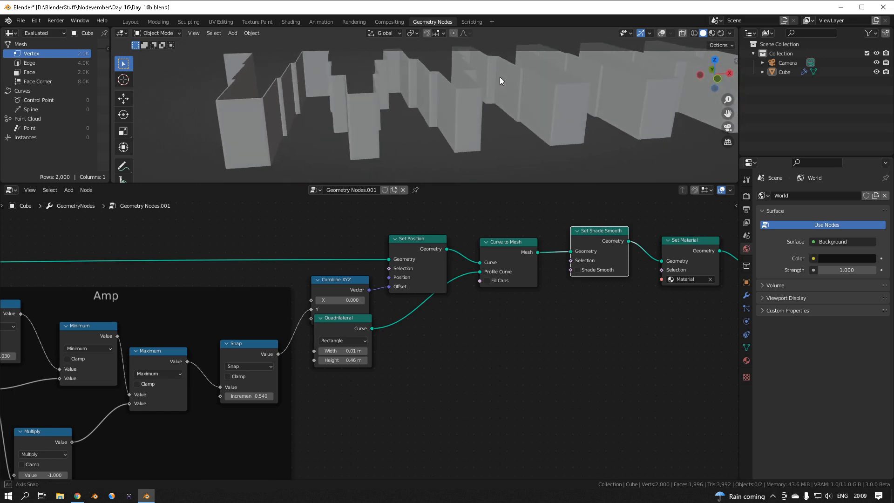
Set the Value node in the Amp frame to 0.57.
scroll(315, 300, "down", 5)
middle_click_drag(273, 345, 463, 297)
scroll(423, 350, "up", 2)
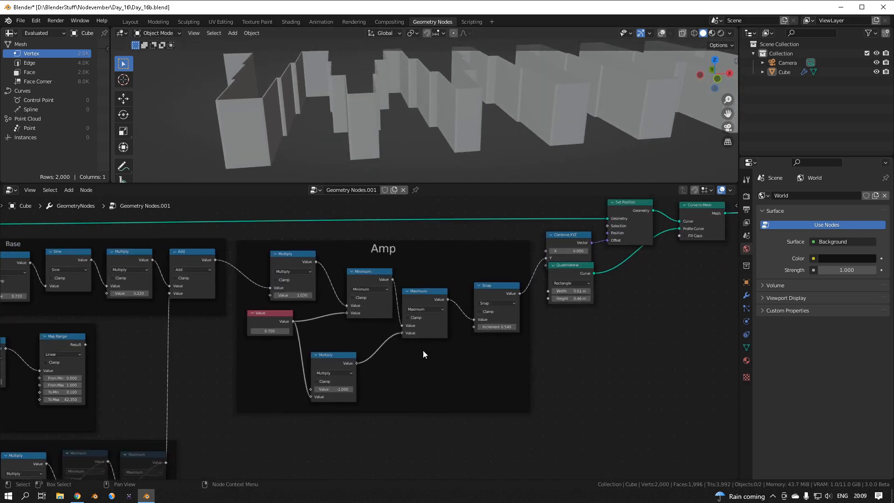
scroll(423, 355, "down", 3)
middle_click_drag(399, 429, 514, 345)
scroll(513, 349, "up", 3)
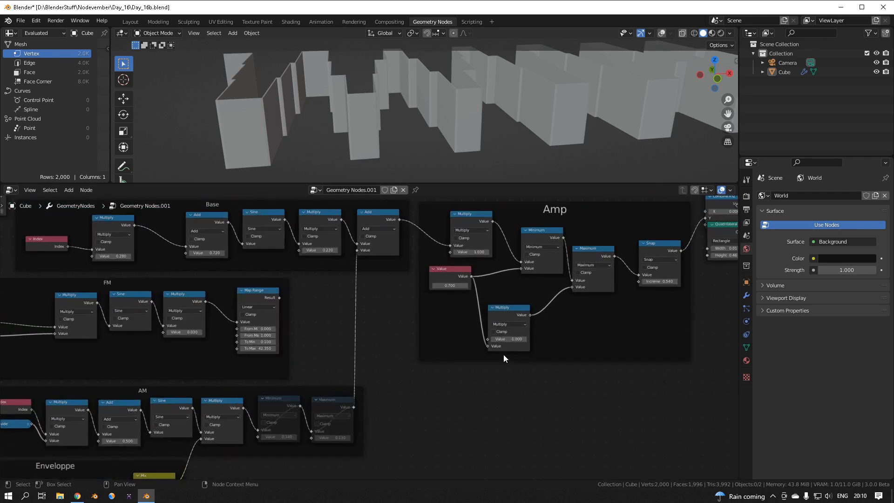
scroll(504, 353, "up", 2)
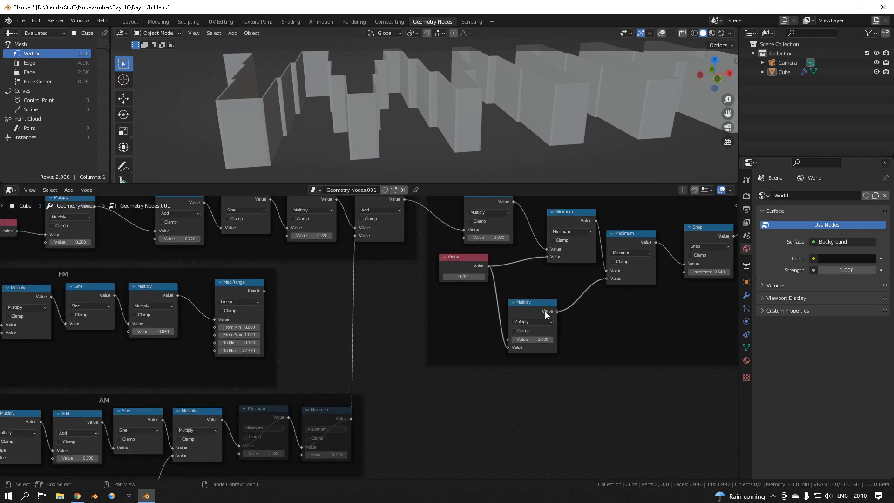
scroll(399, 352, "down", 3)
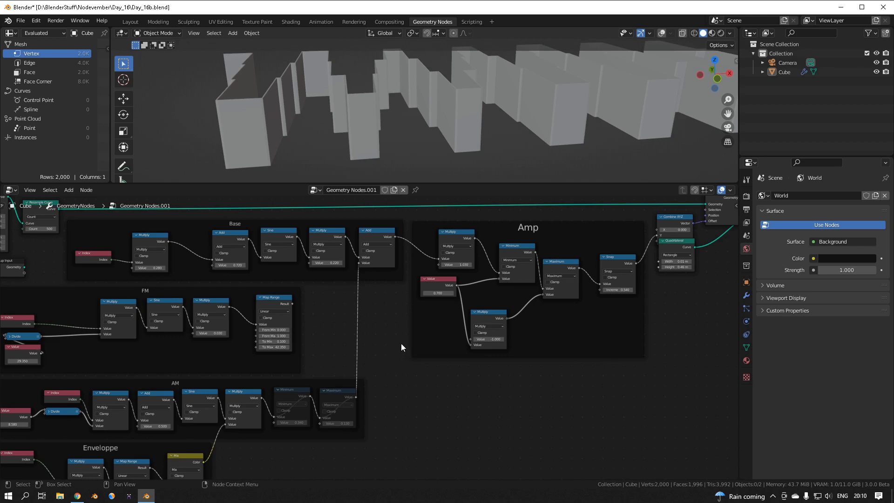
scroll(401, 347, "up", 3)
mouse_move(461, 278)
left_mouse_down("shift")
mouse_move(443, 278)
mouse_move(455, 278)
left_mouse_up("shift")
scroll(292, 370, "down", 4)
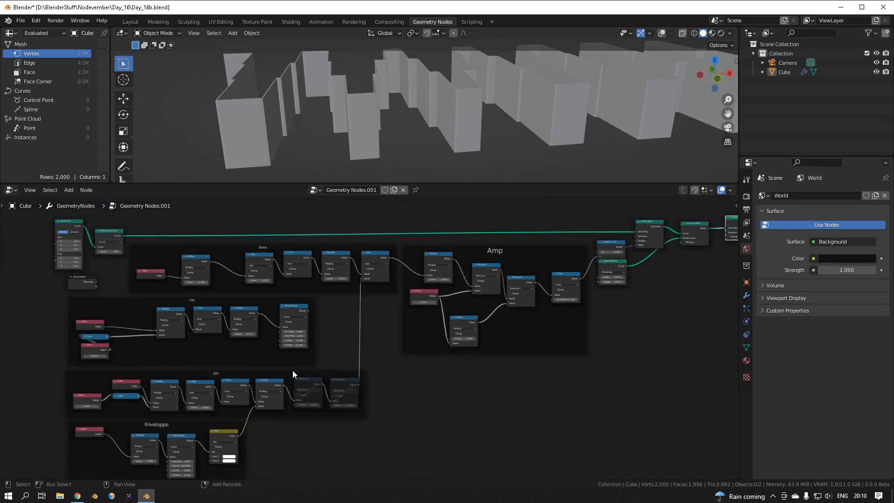
Try out other amounts in the AM frame's Add and Value nodes.
scroll(401, 310, "up", 3)
scroll(369, 339, "up", 1)
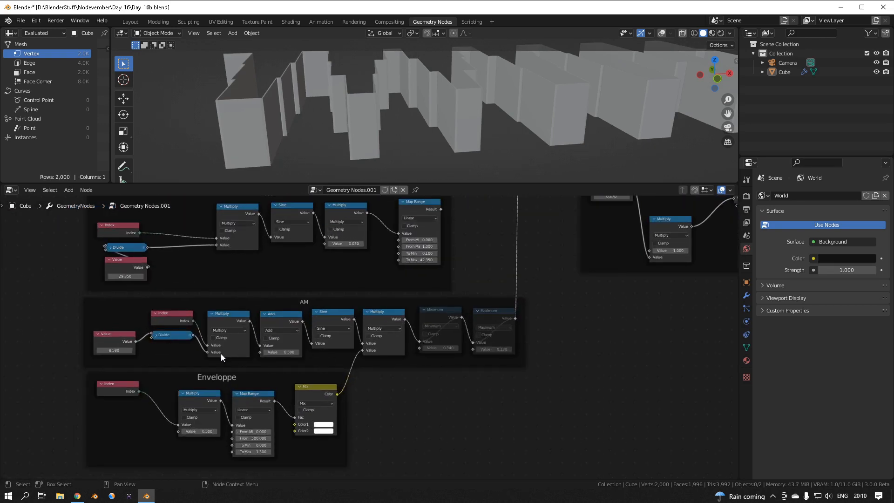
left_click_drag(282, 352, 326, 352)
right_click(282, 352)
left_click_drag(110, 350, 175, 350)
scroll(582, 328, "down", 3)
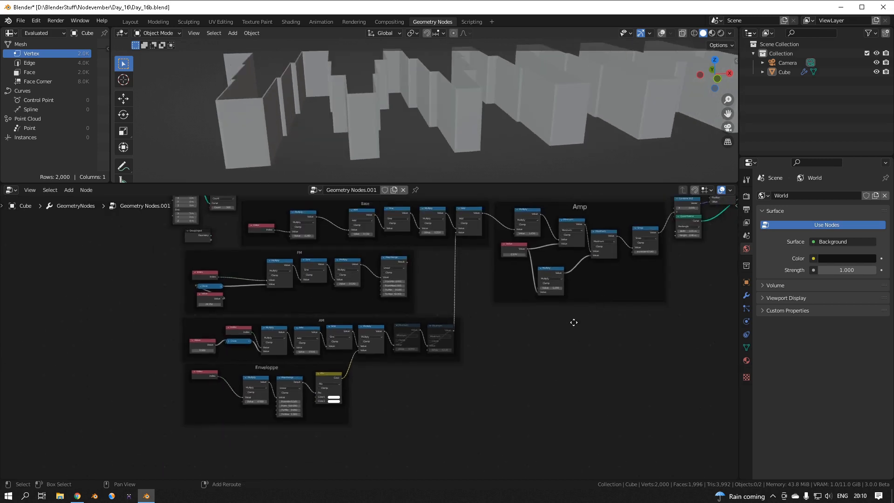
Set the multiplier of the Multiply node that feeds Minimum in the Amp frame to -0.09.
scroll(521, 127, "down", 5)
middle_click_drag(519, 133, 511, 169)
scroll(509, 170, "up", 1)
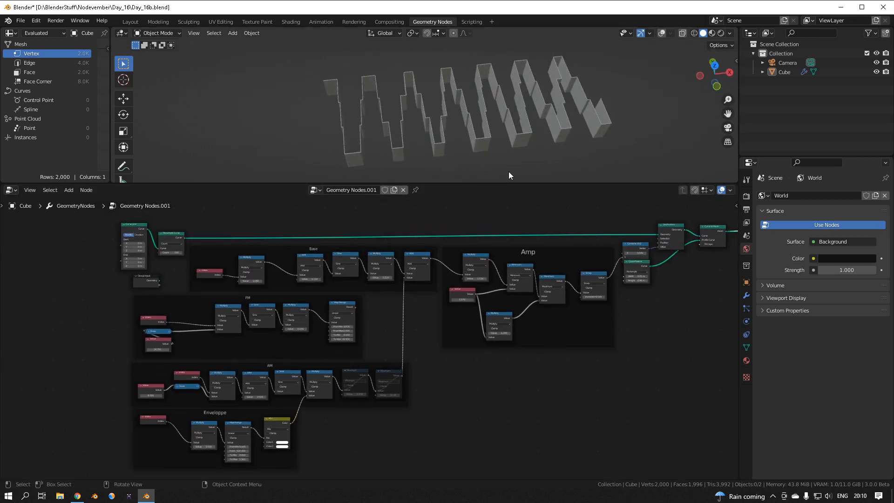
scroll(234, 338, "up", 2)
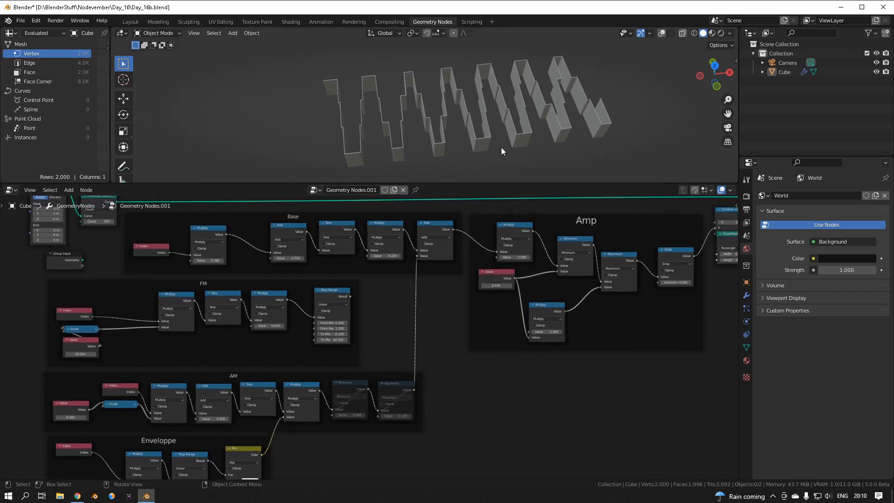
mouse_move(501, 147)
middle_mouse_down()
mouse_move(493, 120)
mouse_move(504, 143)
middle_mouse_up()
scroll(610, 334, "up", 2)
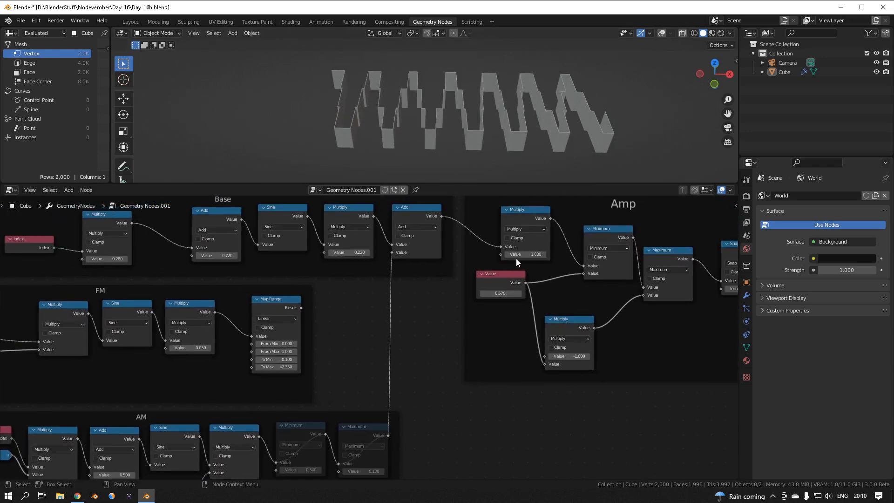
left_click_drag(516, 255, 463, 255)
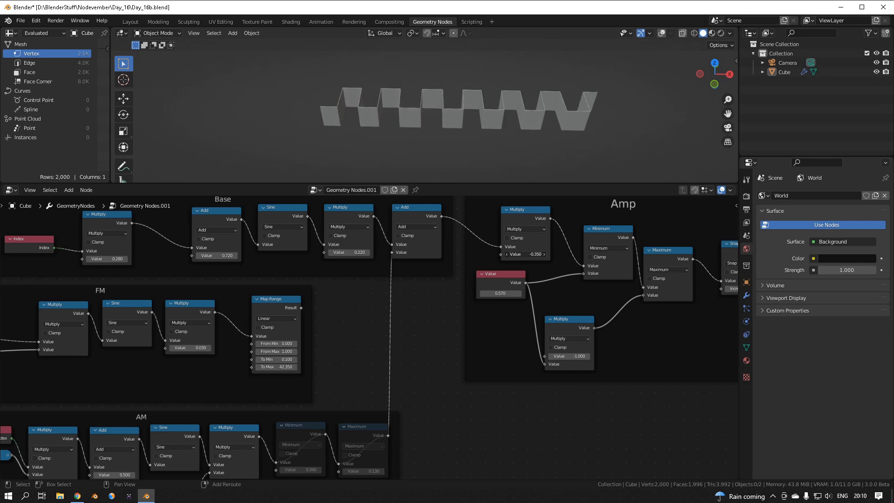
scroll(608, 334, "up", 3)
middle_click_drag(610, 335, 425, 359)
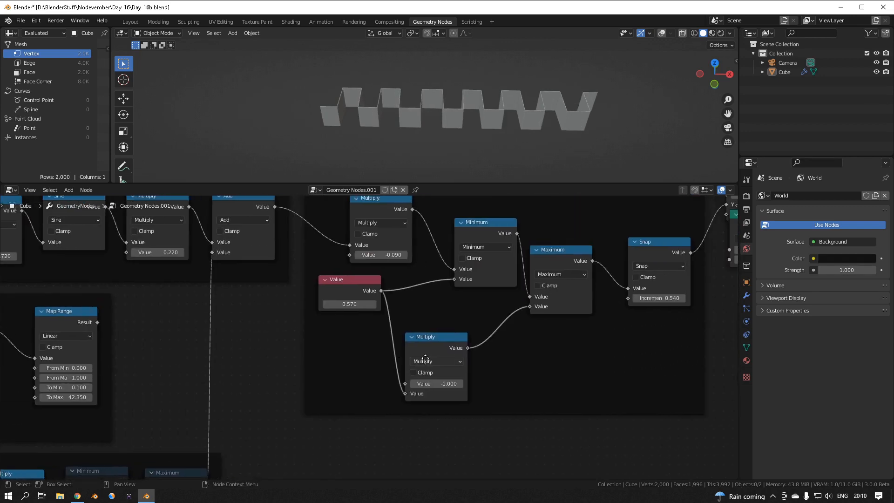
scroll(425, 359, "up", 1)
Try out another multiplier in the Multiply node right after Index in the Base frame.
scroll(325, 341, "down", 6)
middle_click_drag(163, 340, 473, 326)
scroll(386, 297, "up", 2)
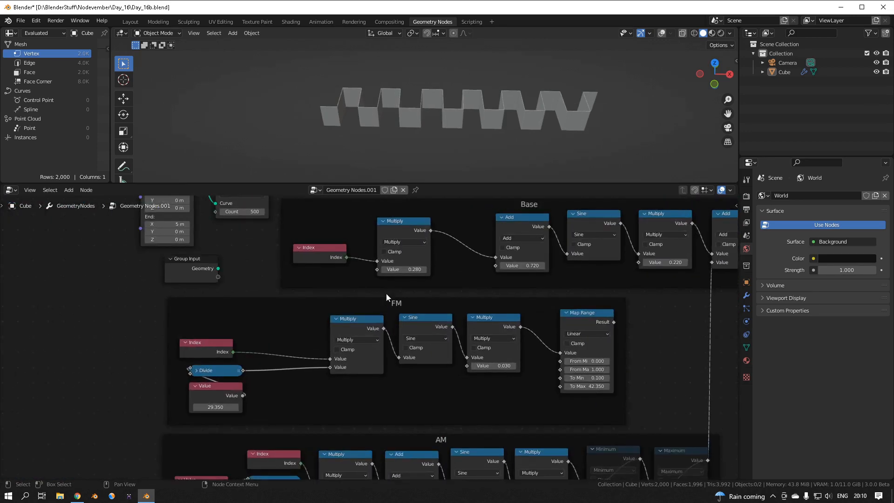
middle_click_drag(403, 278, 376, 312)
left_click_drag(376, 303, 439, 302)
right_click(376, 302)
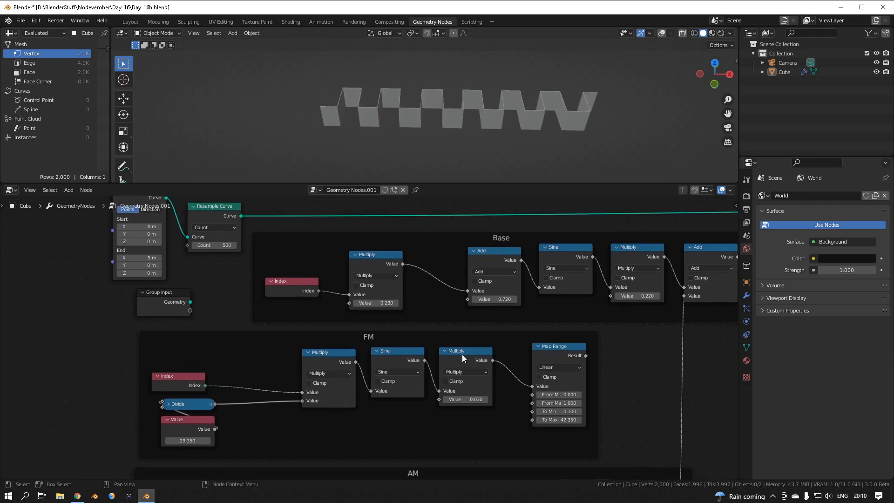
Review the FM, AM, Enveloppe and Amp frames and how they connect across the whole node tree.
scroll(462, 354, "down", 4)
middle_click_drag(569, 372, 487, 309)
middle_click_drag(418, 360, 452, 290, "shift")
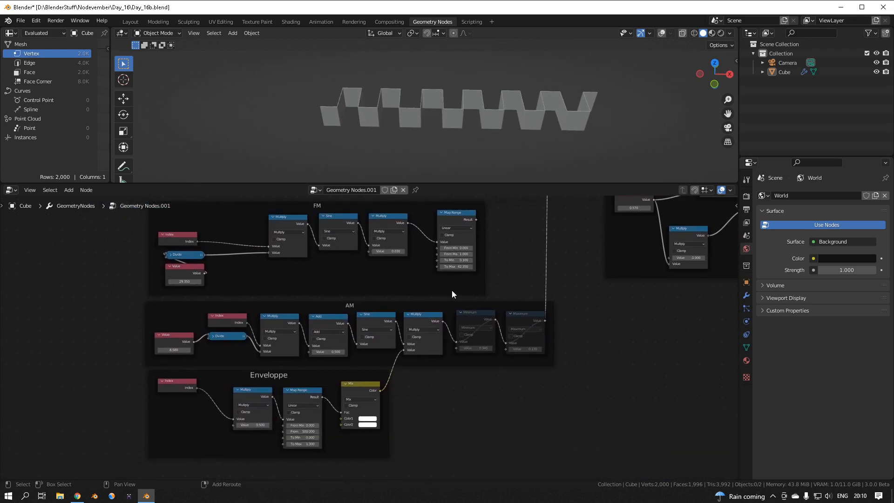
scroll(511, 310, "up", 2)
middle_click_drag(596, 330, 297, 370)
scroll(462, 352, "up", 1)
middle_click_drag(462, 352, 454, 417)
scroll(581, 345, "up", 2)
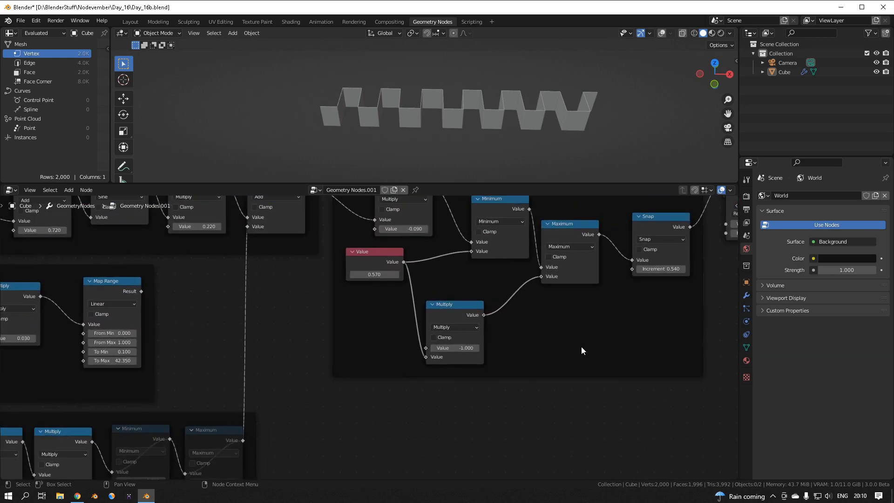
middle_click_drag(621, 306, 612, 347)
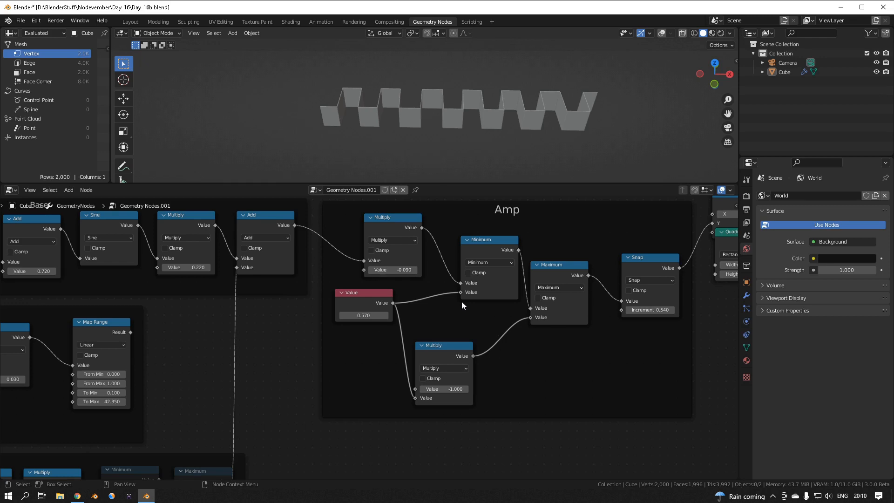
scroll(387, 284, "down", 4)
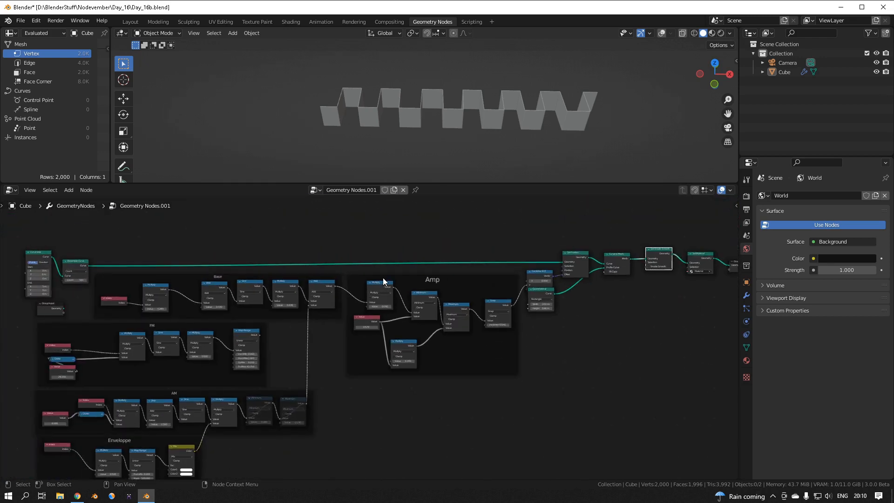
scroll(382, 277, "down", 2, "shift")
scroll(377, 279, "down", 1)
middle_click_drag(376, 279, 401, 273)
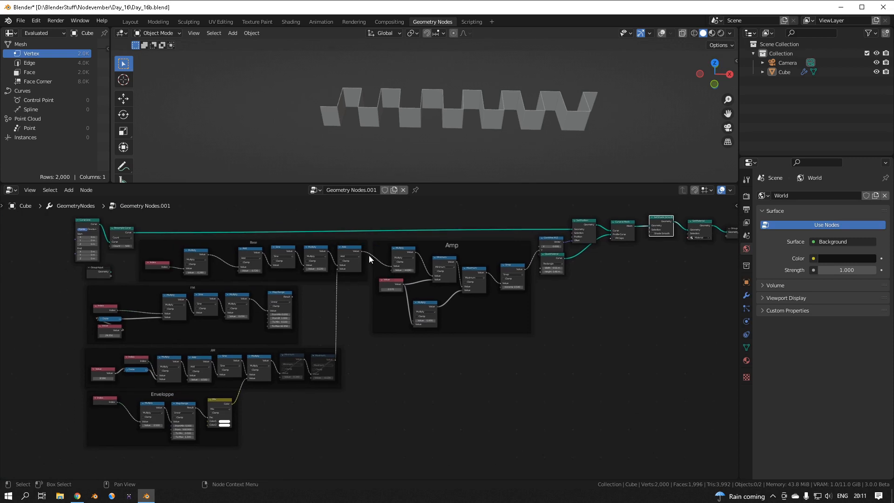
scroll(368, 255, "up", 1)
Start a new General file and create a new Geometry Nodes tree on the default cube.
left_click(22, 19)
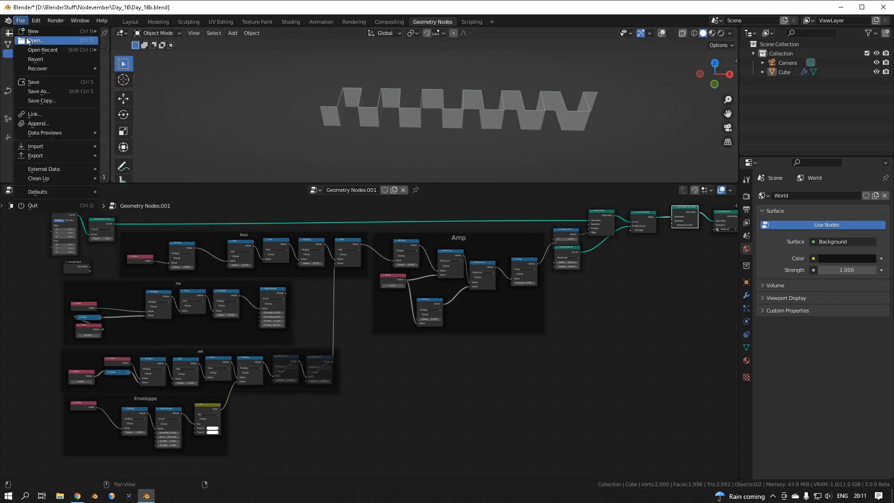
mouse_move(70, 31)
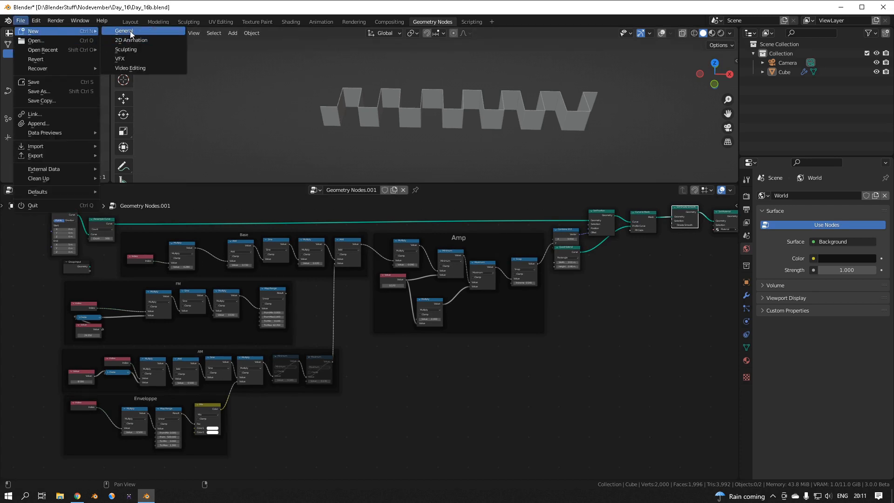
left_click(130, 31)
left_click(455, 268)
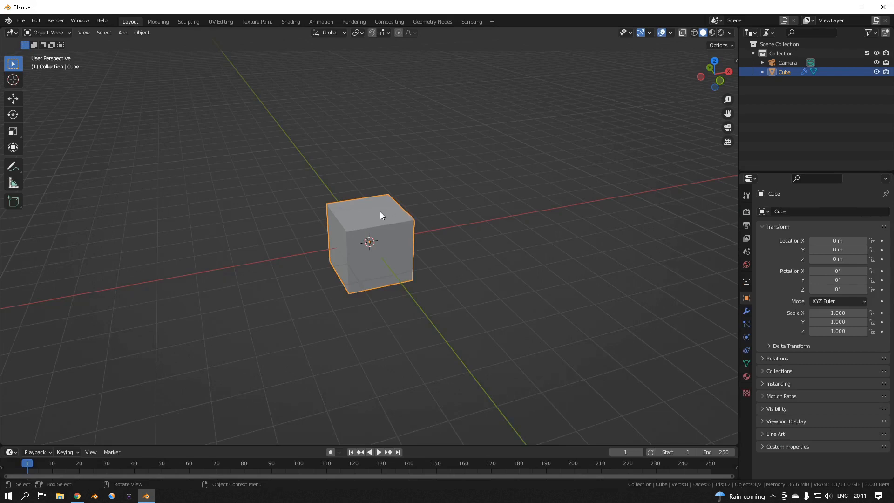
left_click(427, 22)
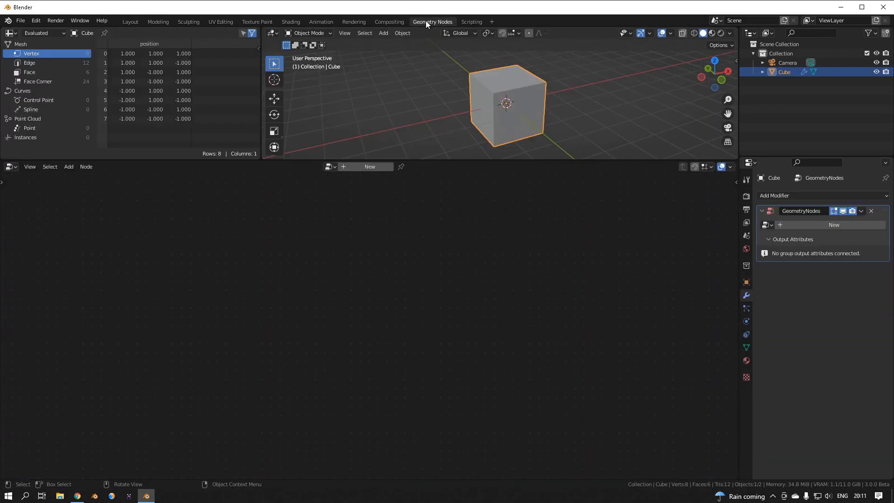
left_click(355, 167)
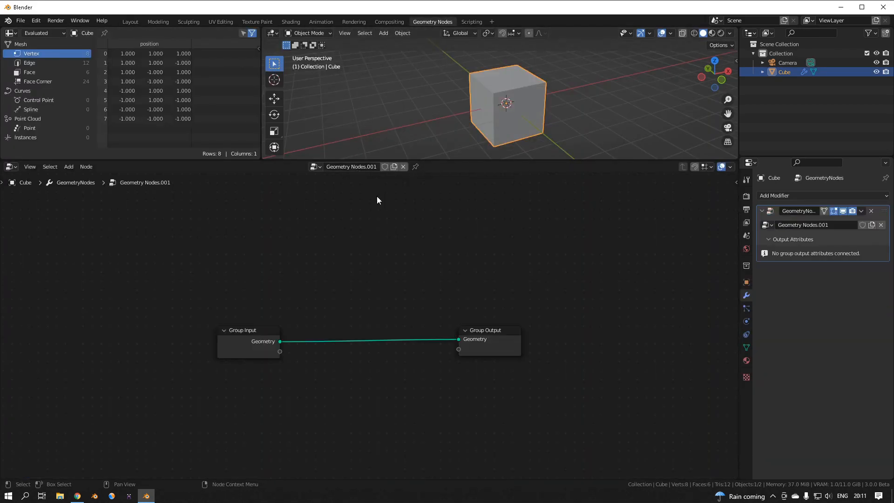
Move the Group Input node away from Group Output and remove the link between them.
left_click(225, 347)
left_click_drag(262, 340, 192, 312)
left_click_drag(363, 341, 363, 340)
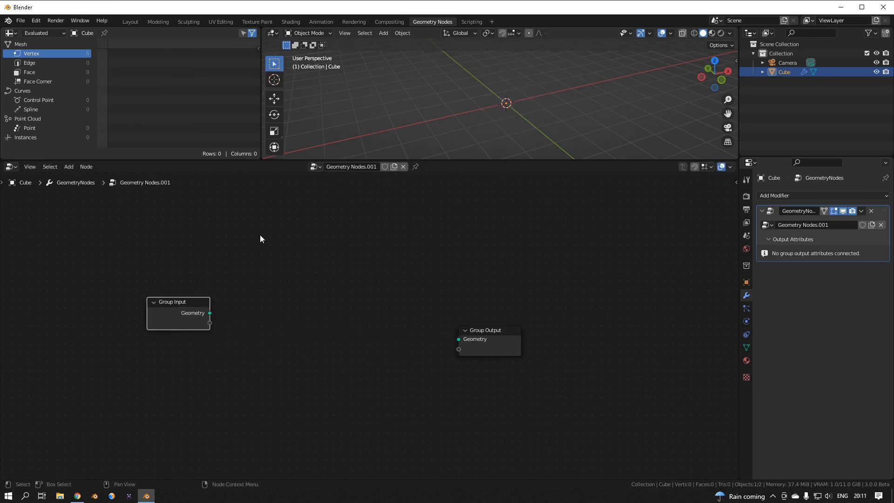
Add a Curve Line node between the Group Input and Group Output nodes.
key("shift+a")
mouse_move(242, 196)
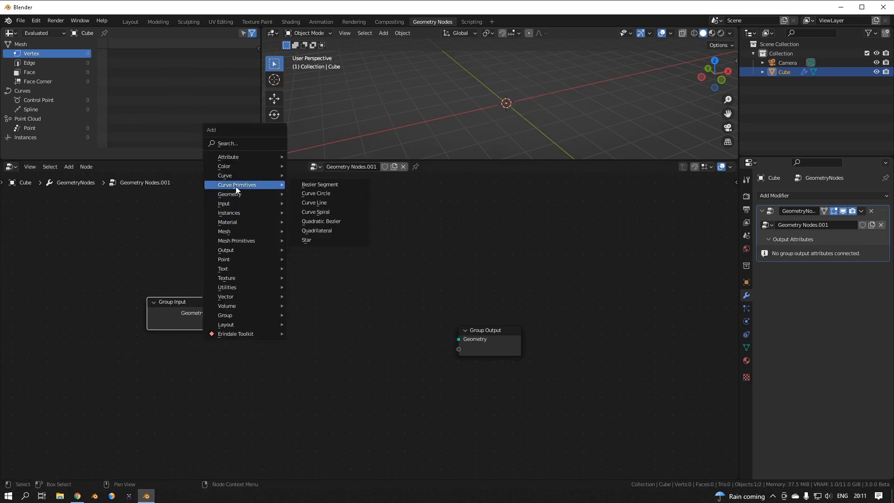
left_click(309, 202)
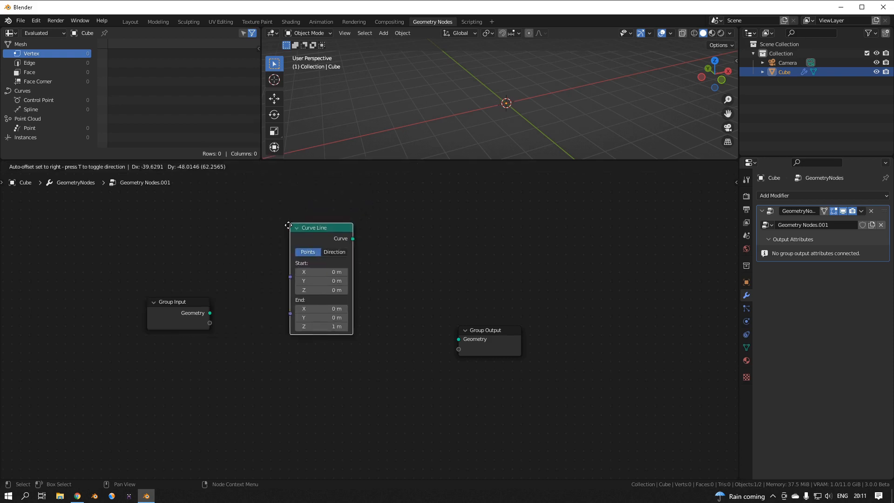
left_click(318, 259)
Add a Resample Curve node beside the Curve Line node and set its count to 500.
key("shift+a")
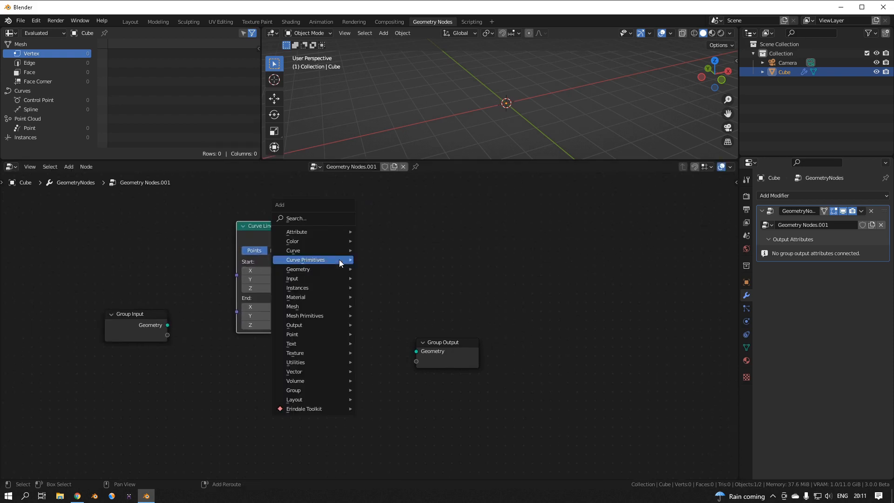
mouse_move(334, 251)
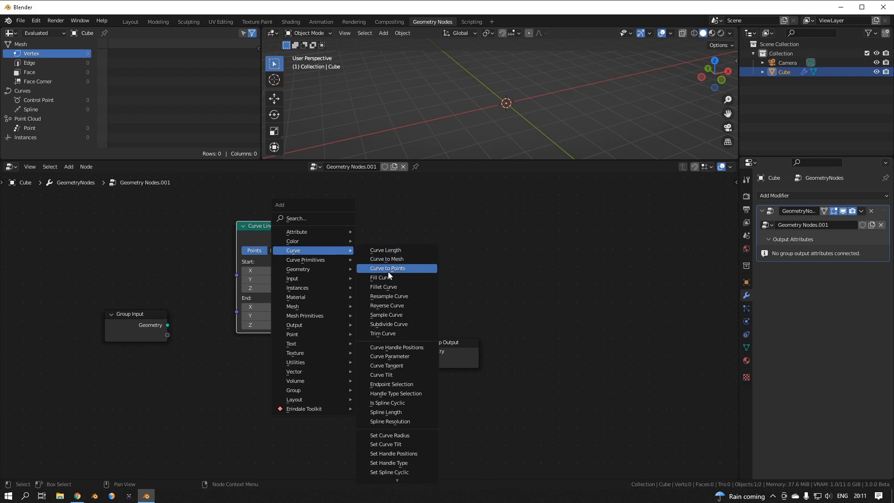
left_click(406, 297)
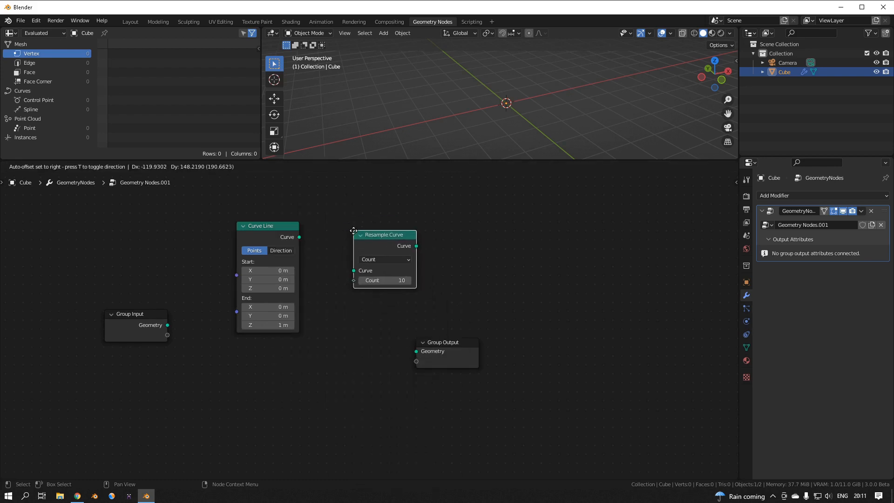
left_click(331, 213)
double_click(360, 263)
key("ctrl+a")
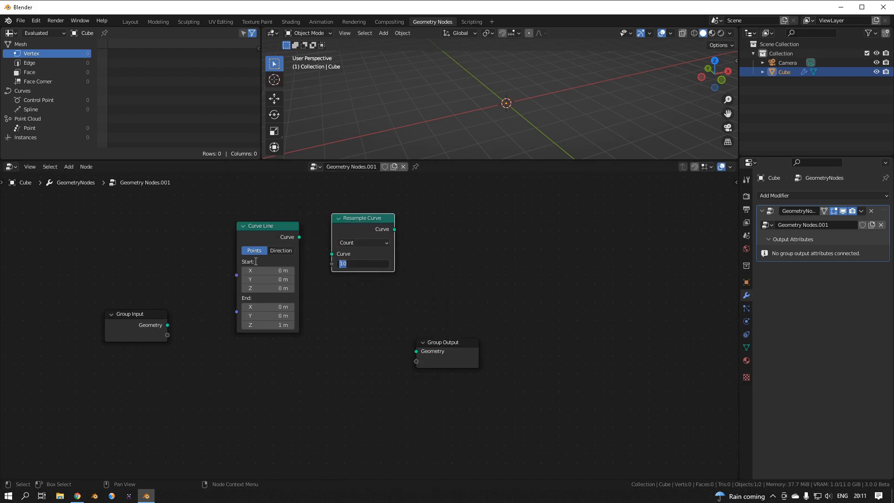
type("500")
key("Return")
Link the Curve Line output through Resample Curve to the Group Output's Geometry input.
left_click_drag(301, 239, 357, 258)
middle_click_drag(358, 258, 354, 242)
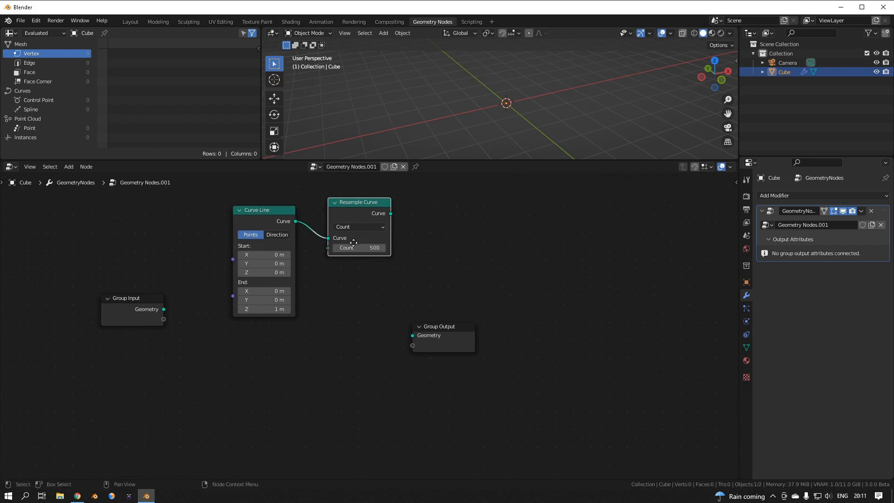
left_click_drag(391, 213, 414, 336)
mouse_move(507, 118)
middle_mouse_down()
mouse_move(483, 101)
mouse_move(470, 108)
mouse_move(516, 119)
middle_mouse_up()
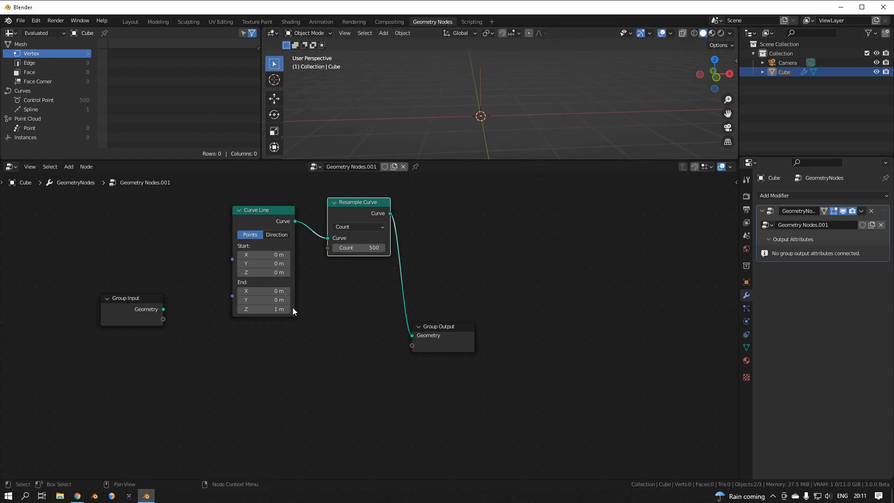
Set the Curve Line's end point to X 5 m and Z 0 m.
left_click(269, 309)
type("0")
key("shift+Tab")
key("shift+Tab")
type("1")
key("Return")
left_click(259, 290)
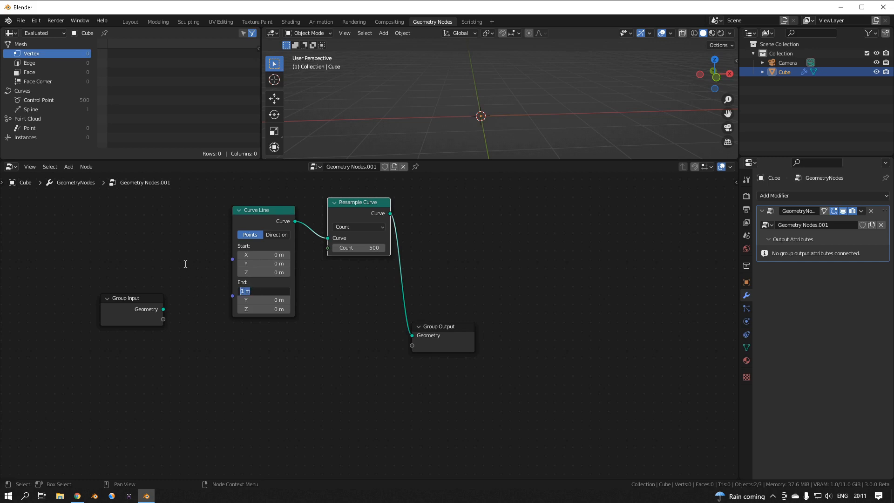
type("5")
key("Return")
middle_click_drag(533, 136, 446, 107)
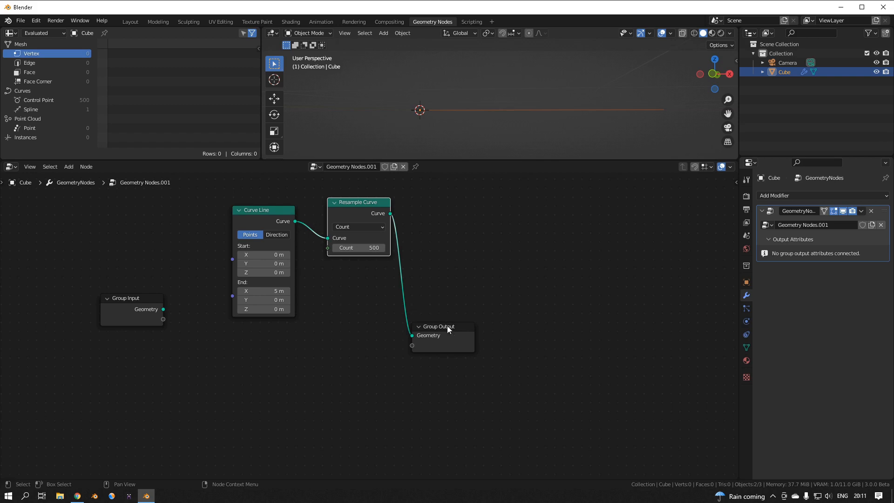
Move Group Output and Group Input outward from the curve nodes and add an Index node below Curve Line.
left_click_drag(448, 329, 532, 243)
left_click_drag(124, 309, 88, 236)
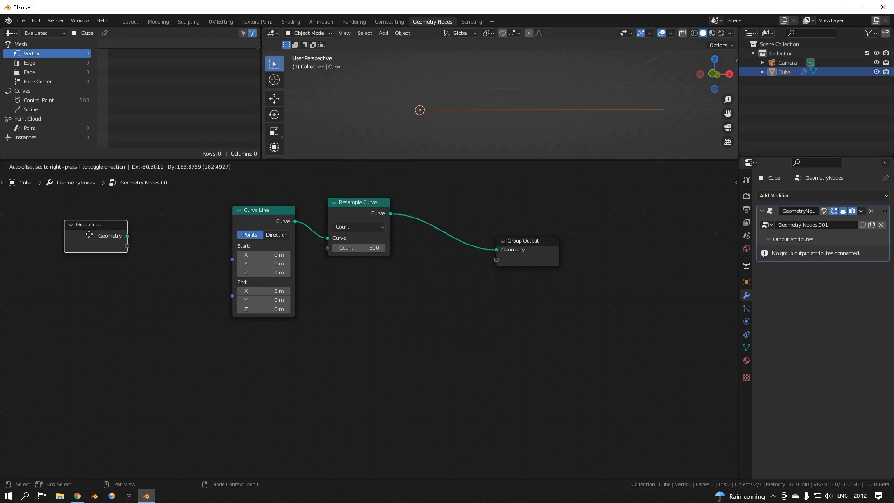
key("shift+a")
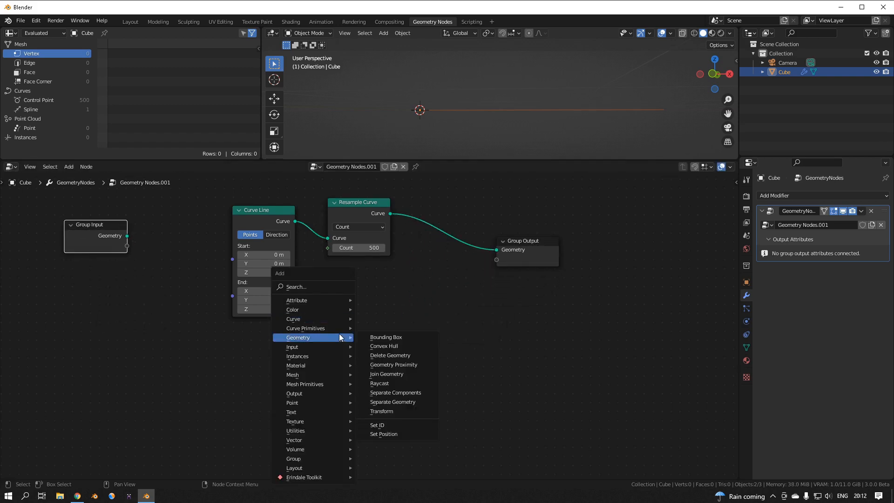
mouse_move(318, 348)
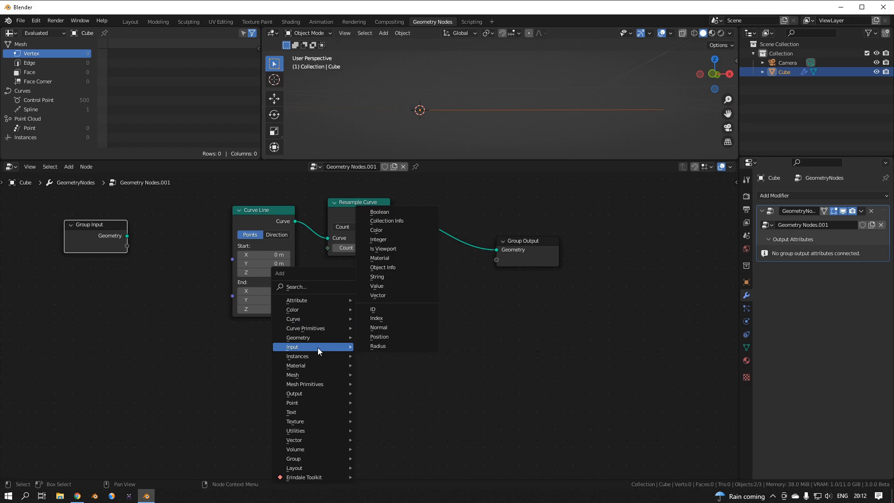
left_click(385, 319)
left_click(222, 349)
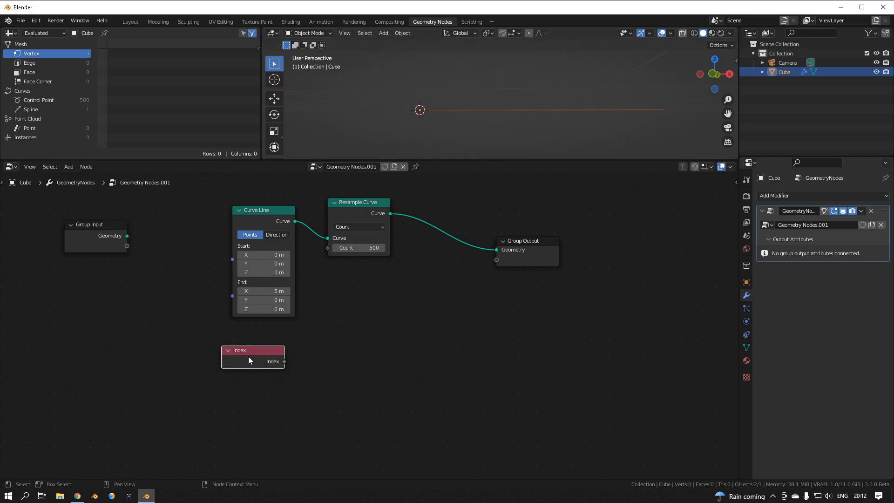
Add a Math node set to Sine beside the Index node and feed the Index output into its Value.
left_click(404, 343)
key("shift+a")
mouse_move(376, 423)
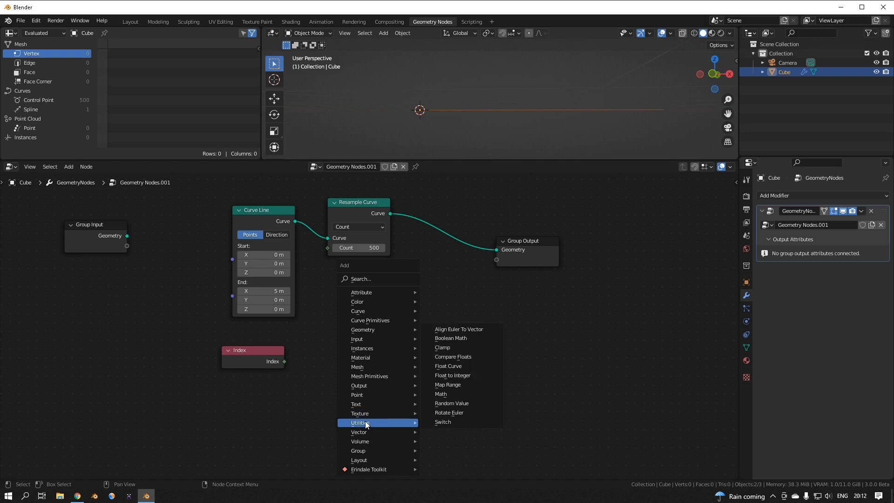
left_click(442, 394)
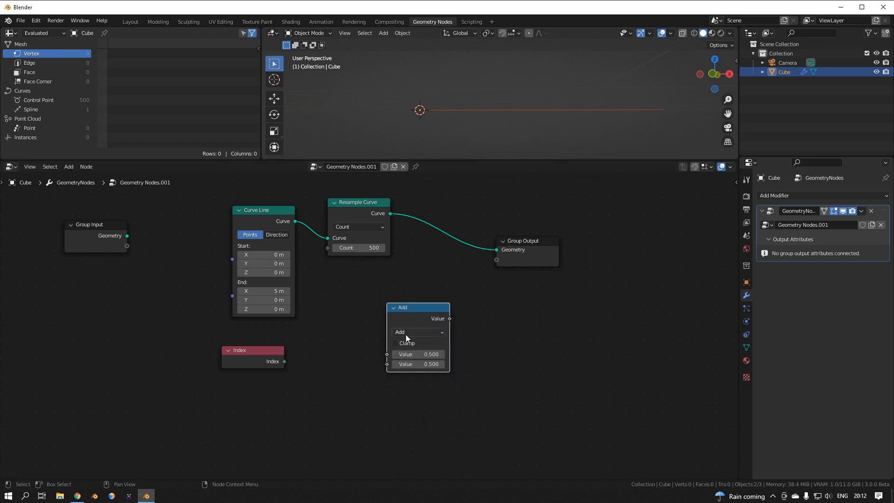
left_click(406, 333)
left_click(600, 357)
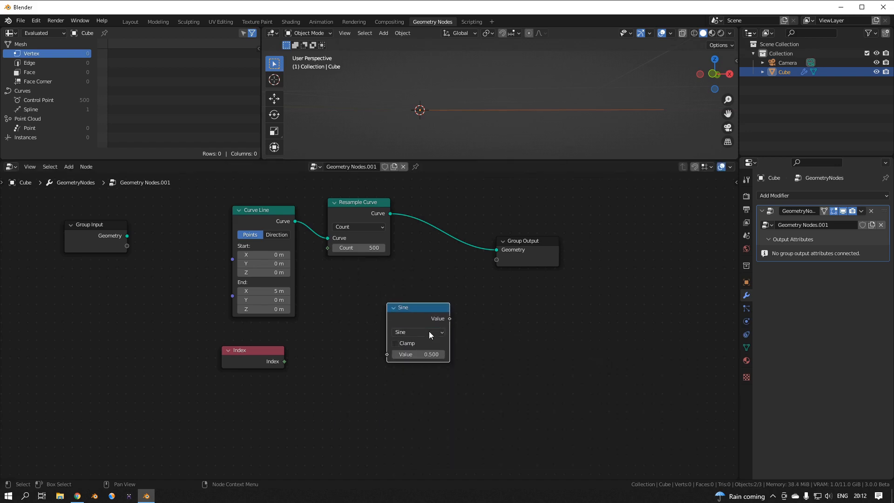
left_click_drag(281, 362, 389, 354)
left_click_drag(450, 319, 474, 258)
left_click_drag(468, 289, 468, 289)
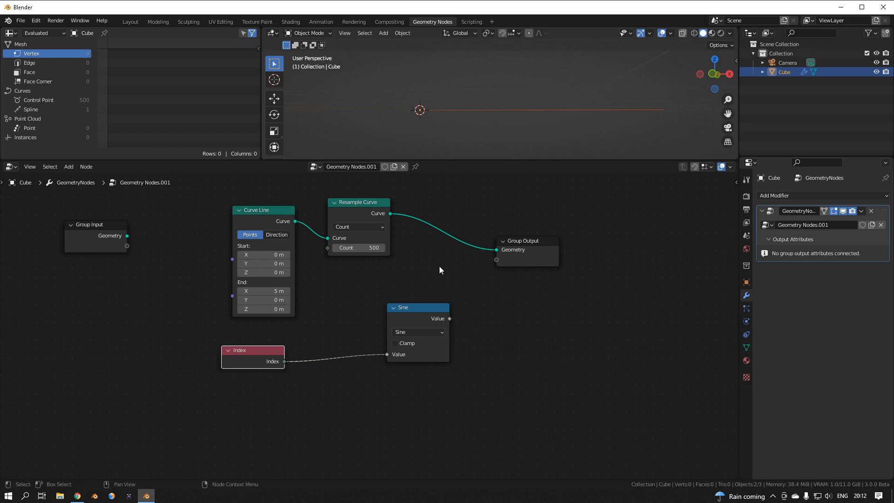
Insert a Set Position node between Resample Curve and Group Output, and move the Sine node closer to Index.
key("shift+a")
mouse_move(409, 173)
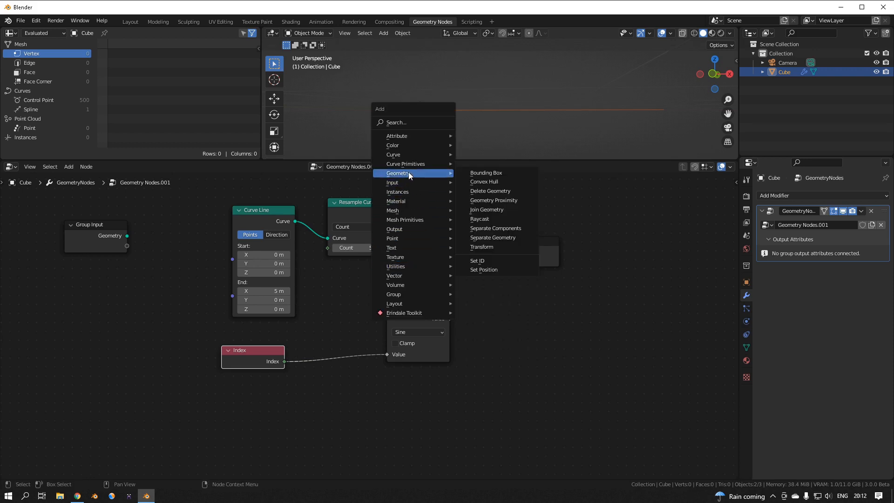
left_click(484, 270)
left_click(426, 188)
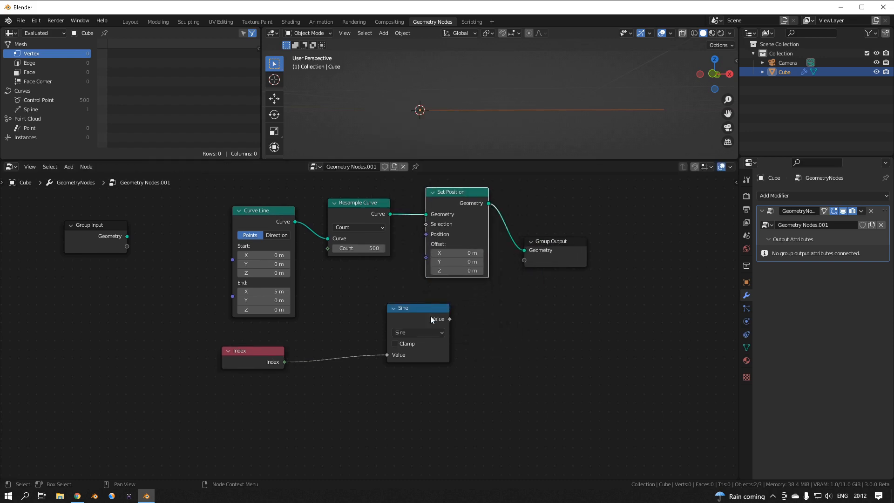
left_click_drag(436, 306, 376, 316)
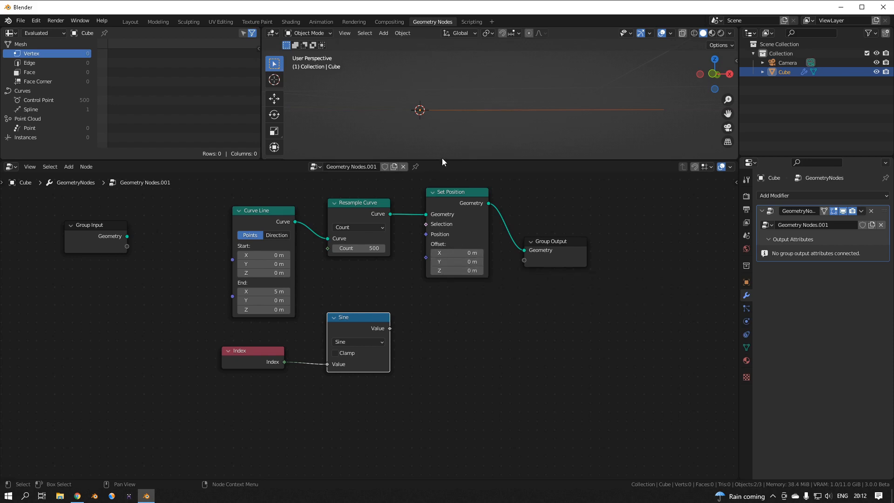
Add a Combine XYZ node between the Sine and Set Position nodes.
middle_click_drag(470, 100, 465, 149)
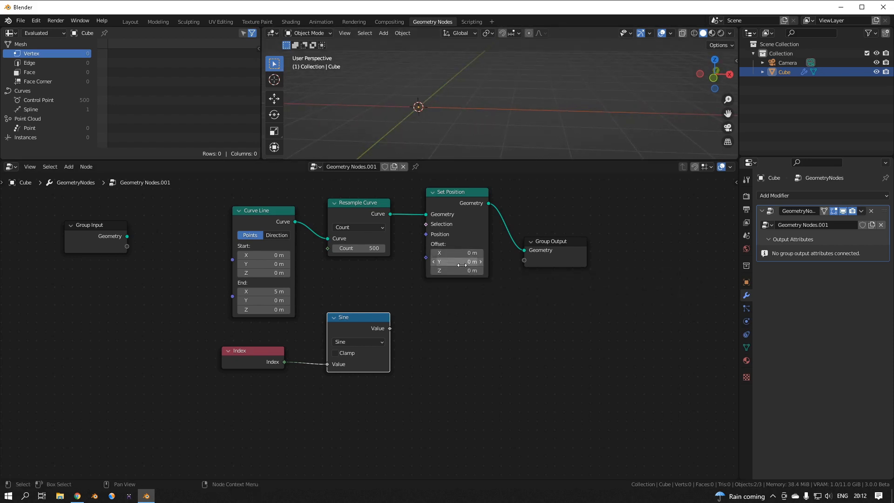
left_click(458, 338)
key("shift+a")
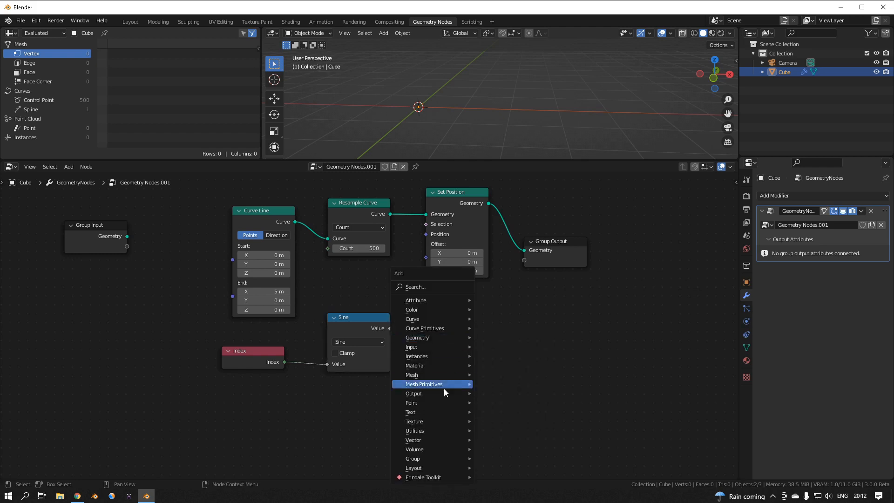
mouse_move(436, 430)
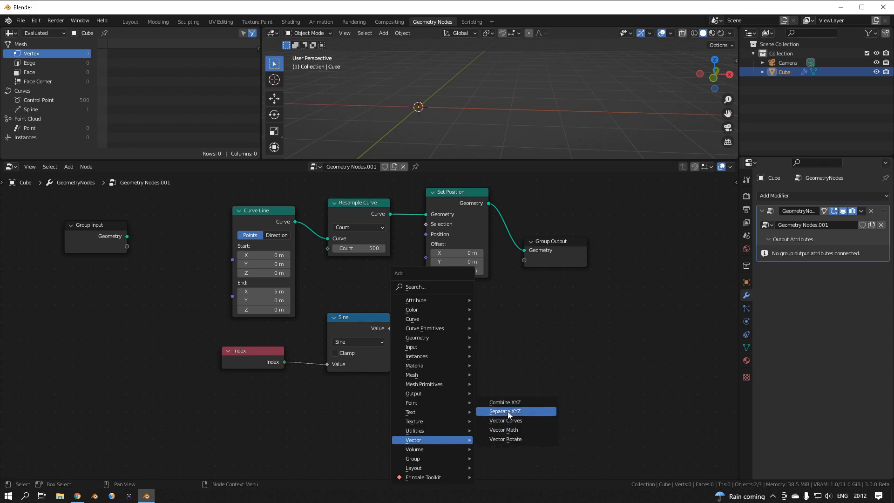
left_click(504, 402)
left_click(433, 307)
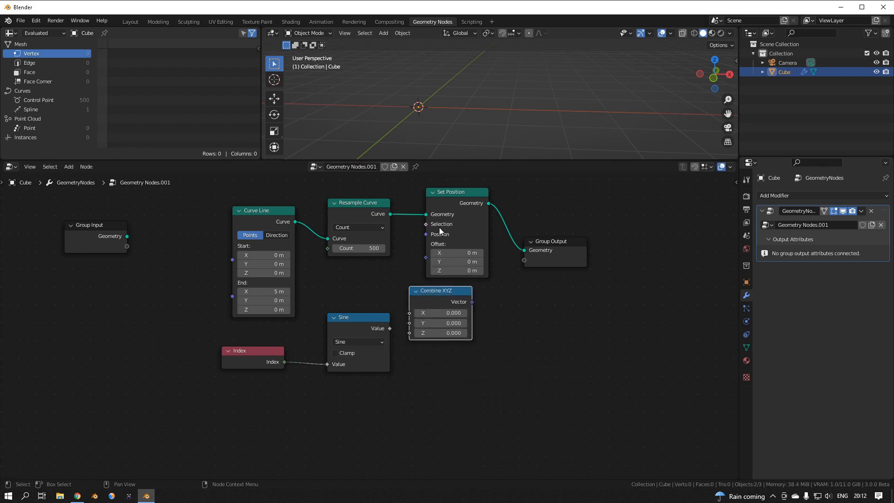
Shift Set Position and Group Output aside, then link Sine to Combine XYZ's Y and its Vector to Set Position's Offset.
left_click_drag(415, 196, 627, 280)
left_click_drag(466, 210, 541, 230)
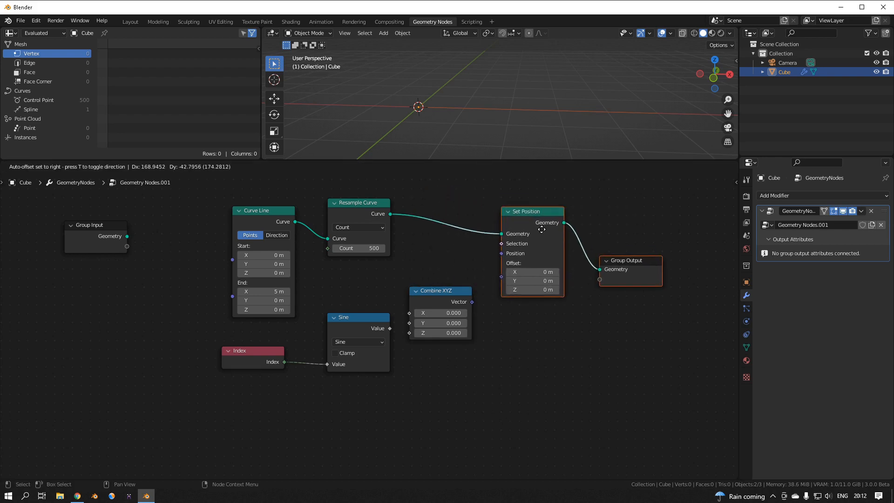
left_click_drag(501, 276, 502, 277)
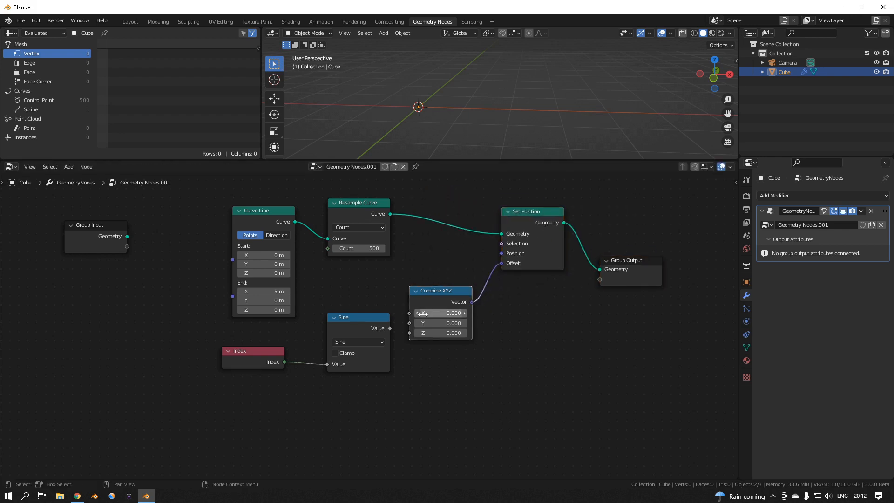
left_click_drag(394, 329, 409, 323)
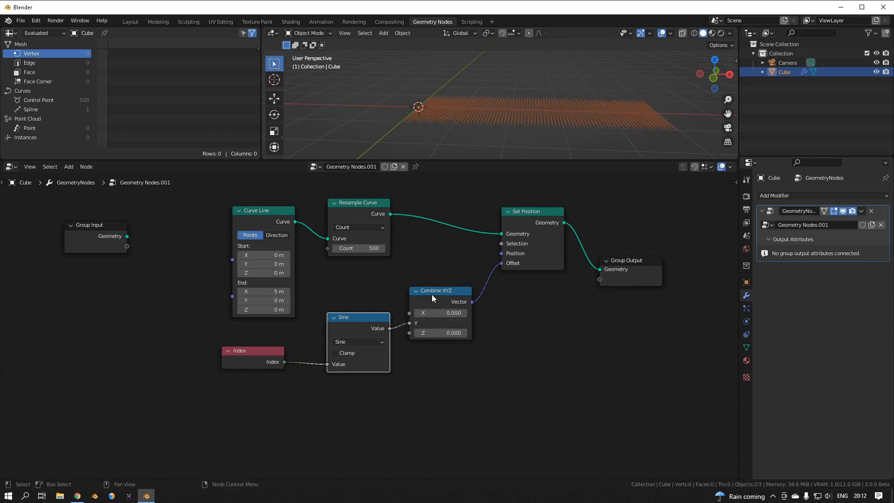
mouse_move(425, 136)
middle_mouse_down()
mouse_move(450, 152)
mouse_move(440, 125)
mouse_move(418, 134)
middle_mouse_up()
scroll(418, 134, "up", 3)
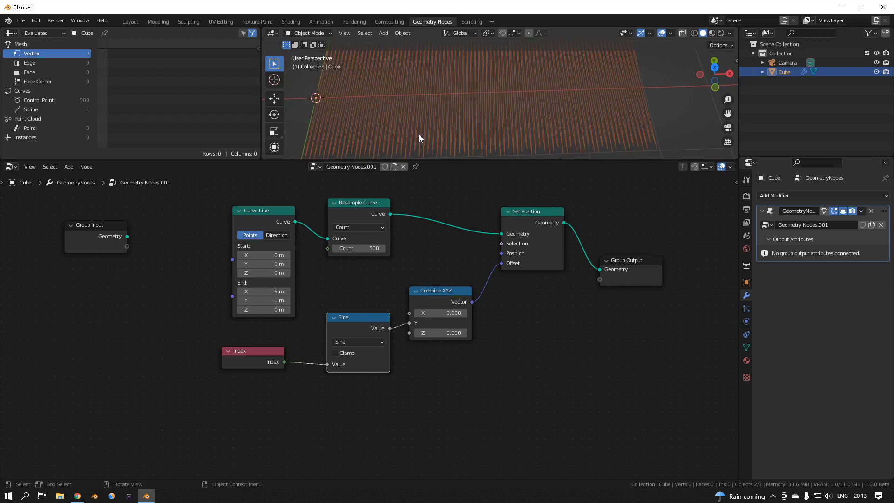
Rearrange the Index, Curve Line and Sine nodes to open up space between Index and Sine.
left_click_drag(277, 353, 238, 347)
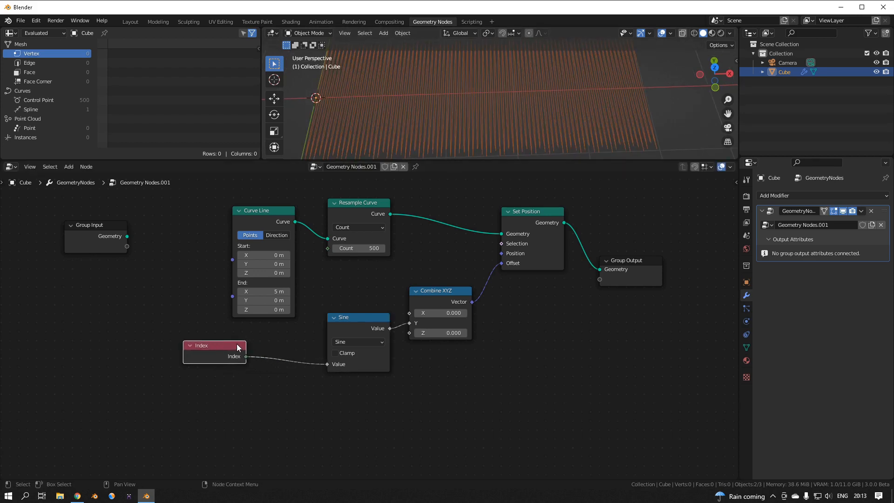
left_click_drag(253, 216, 238, 195)
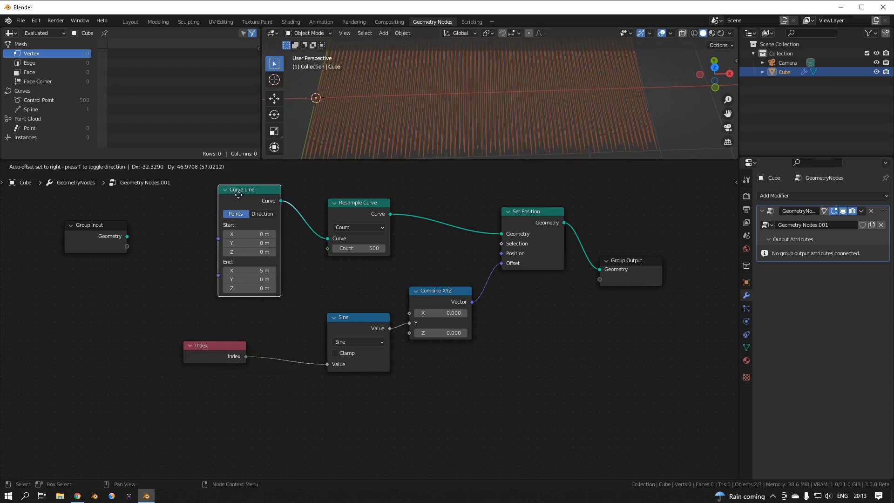
scroll(341, 260, "up", 1)
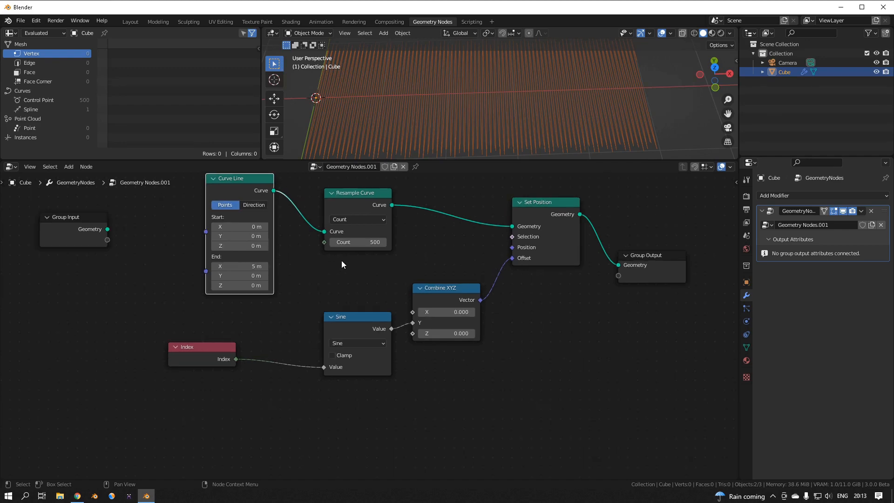
middle_click_drag(341, 261, 338, 282)
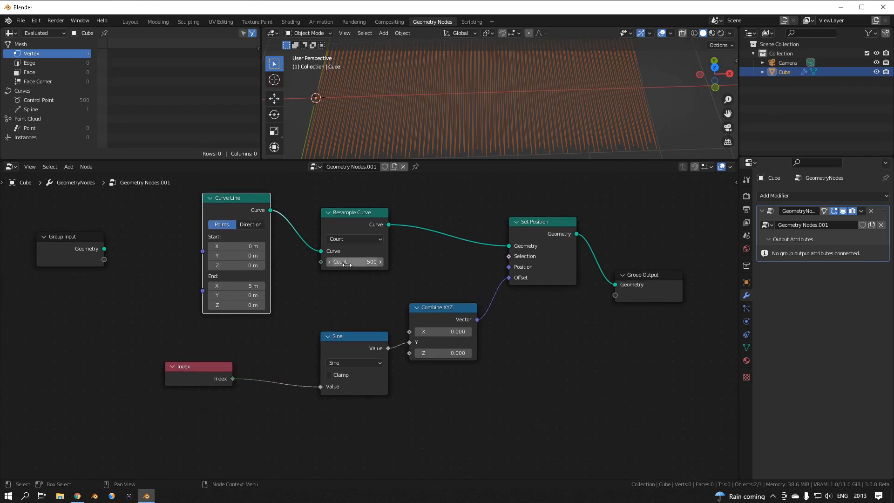
scroll(362, 92, "down", 1)
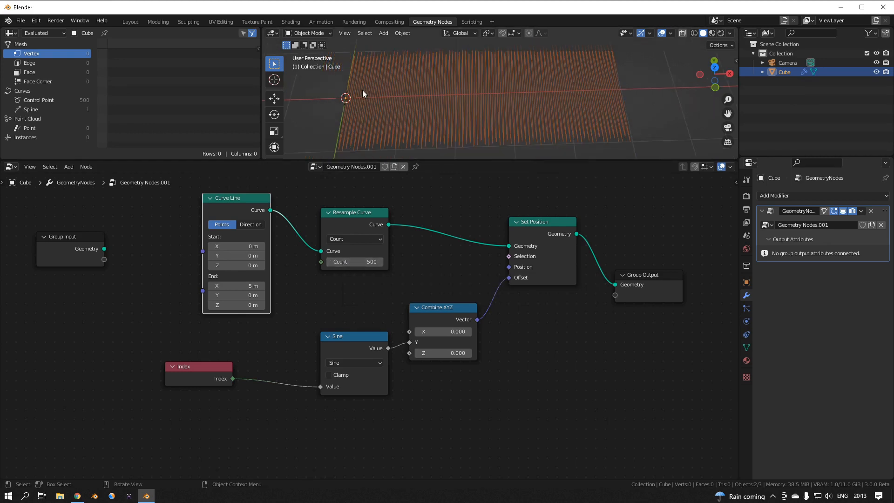
middle_click_drag(362, 90, 359, 109)
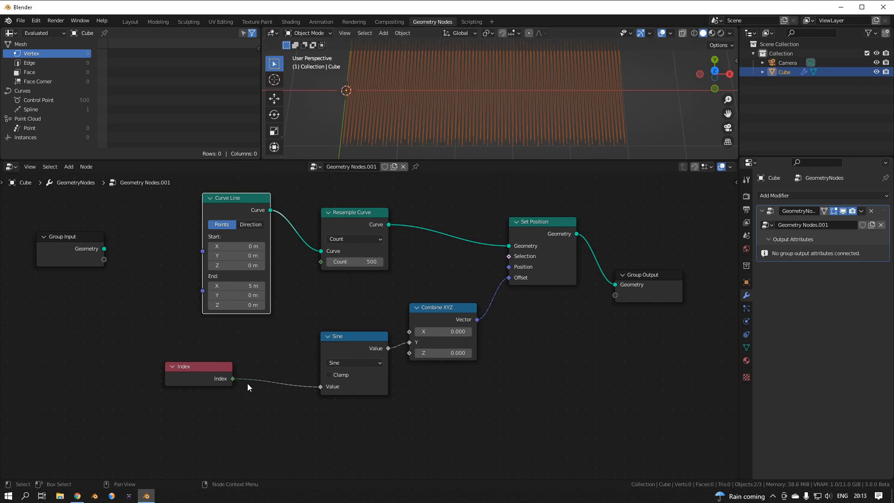
left_click_drag(179, 368, 152, 349)
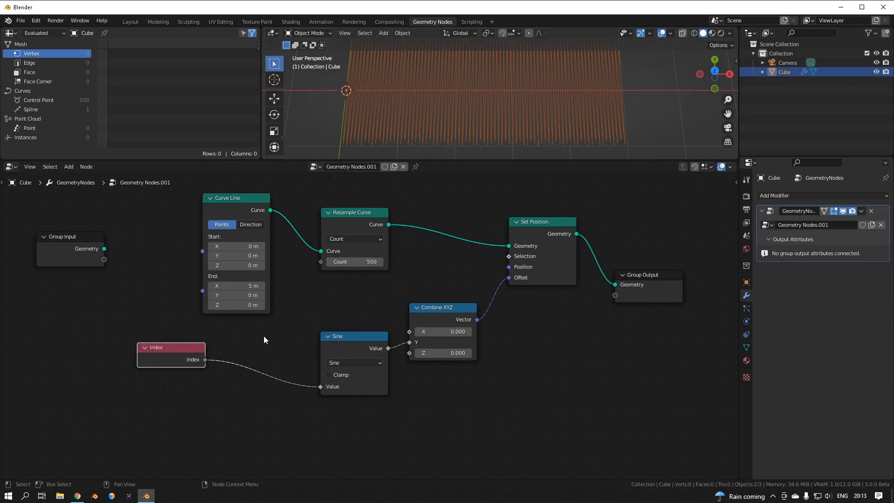
left_click_drag(350, 343, 354, 324)
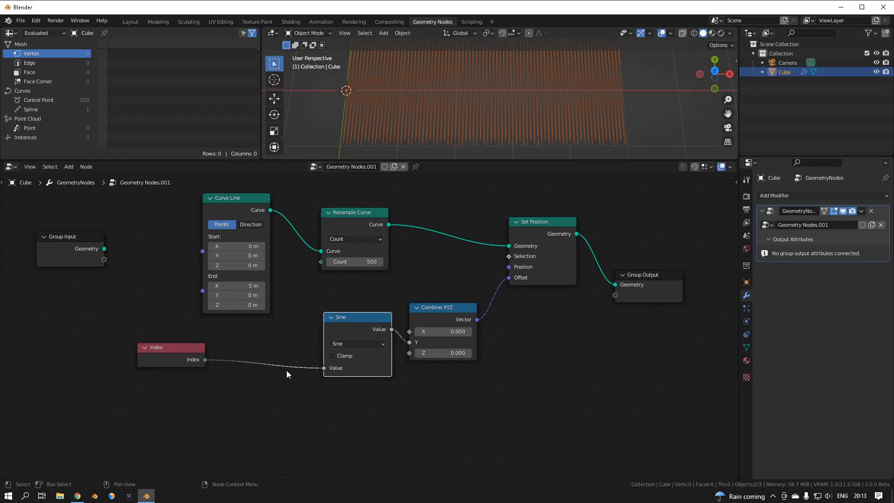
Add a Math node just below the link between Index and Sine, leaving it unconnected.
key("shift+a")
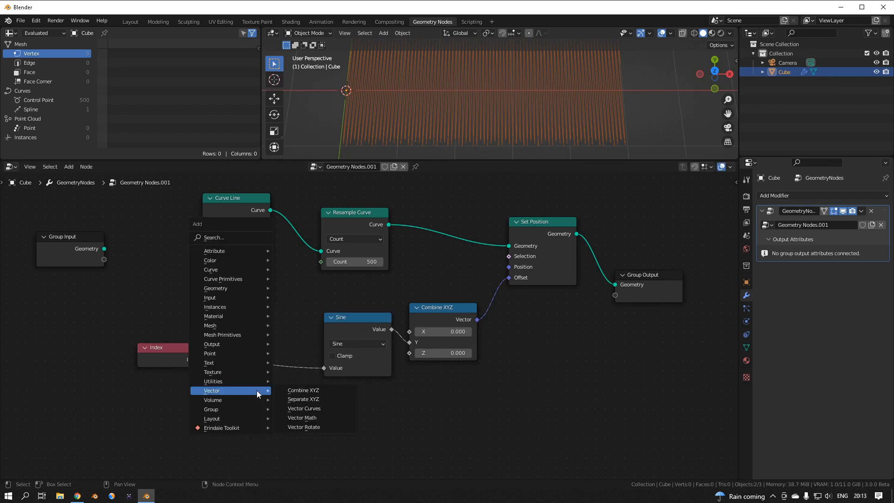
mouse_move(236, 381)
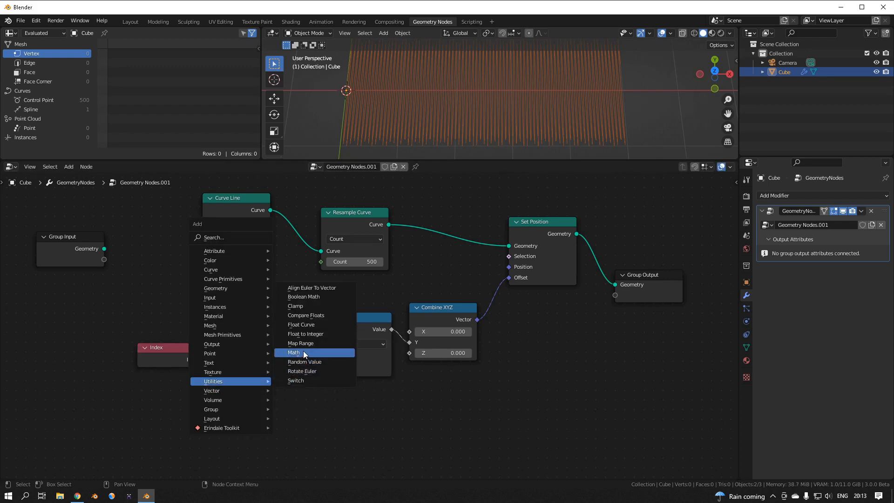
left_click(304, 352)
left_click(237, 378)
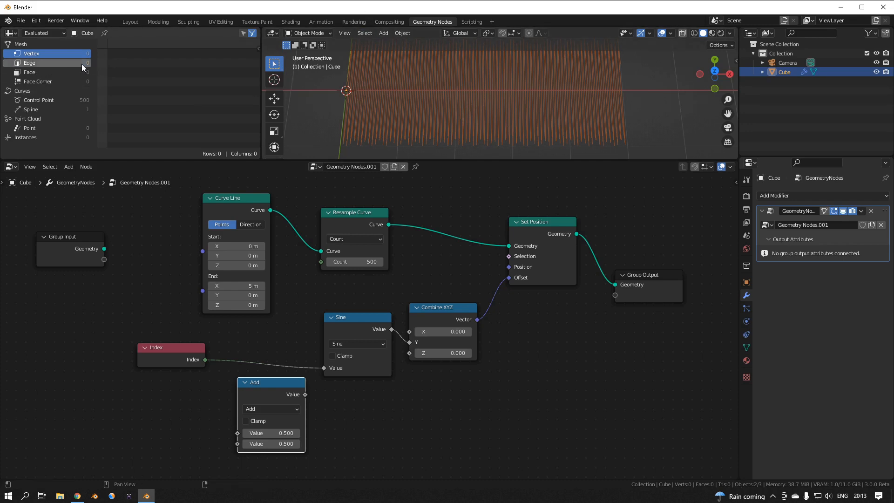
Insert a Realize Instances node between Set Position and Group Output.
left_click(563, 231)
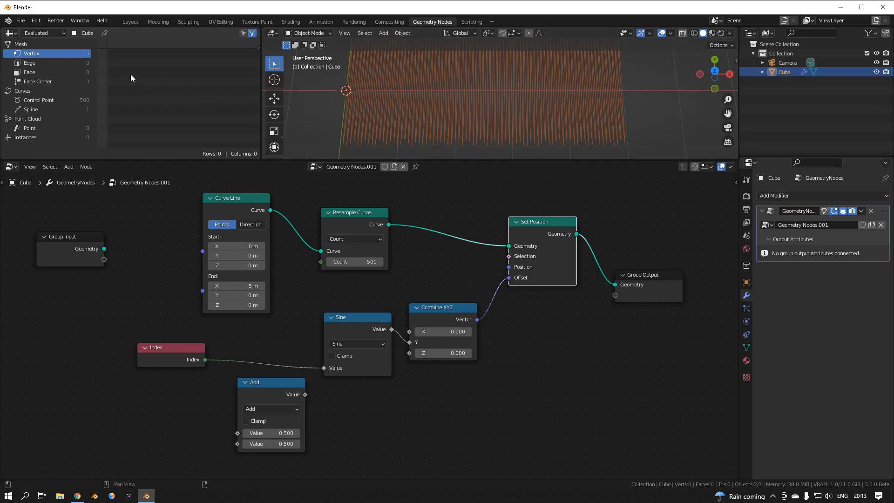
key("shift+a")
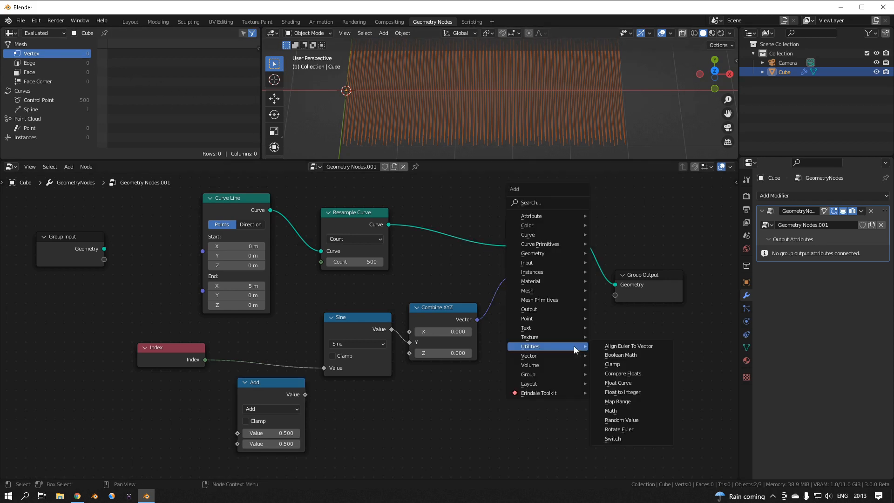
mouse_move(534, 272)
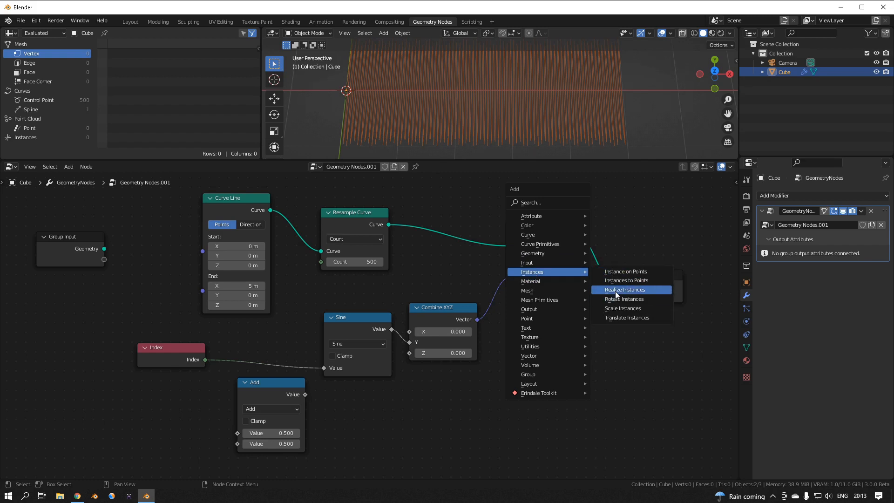
left_click(615, 290)
left_click(647, 251)
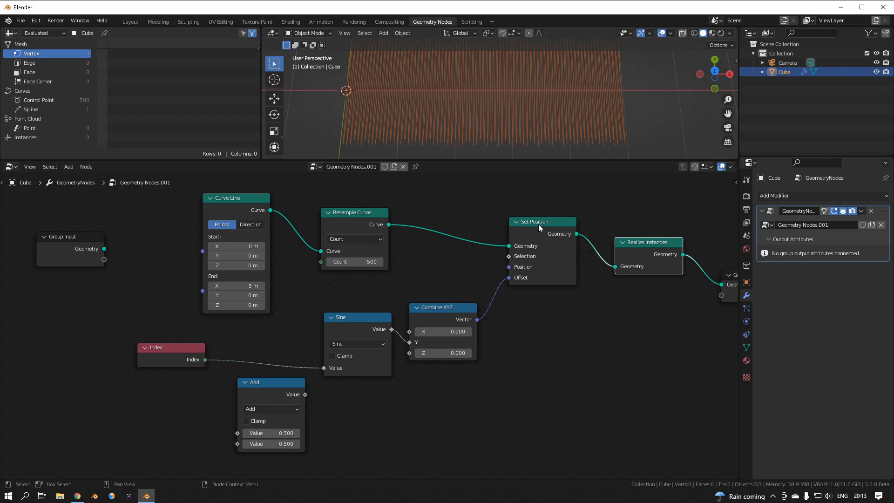
Shift Set Position slightly aside and insert a Curve to Mesh node between it and Realize Instances.
left_click_drag(538, 224, 528, 223)
key("shift+a")
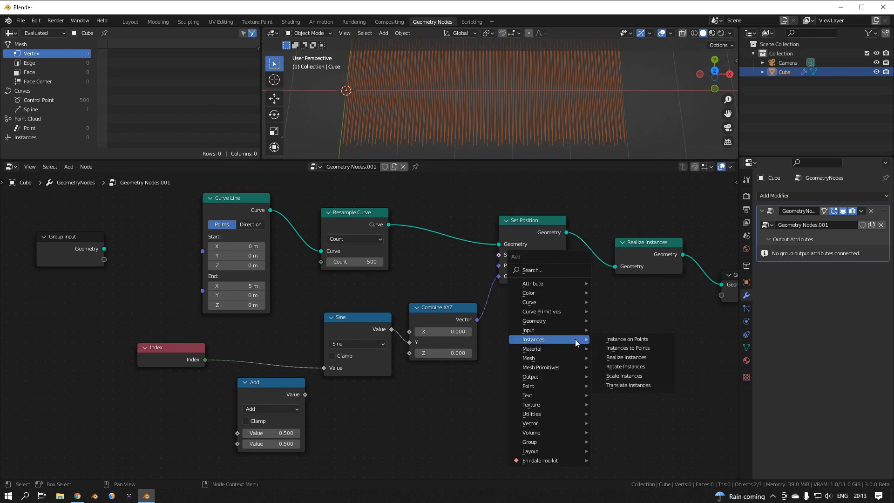
mouse_move(555, 302)
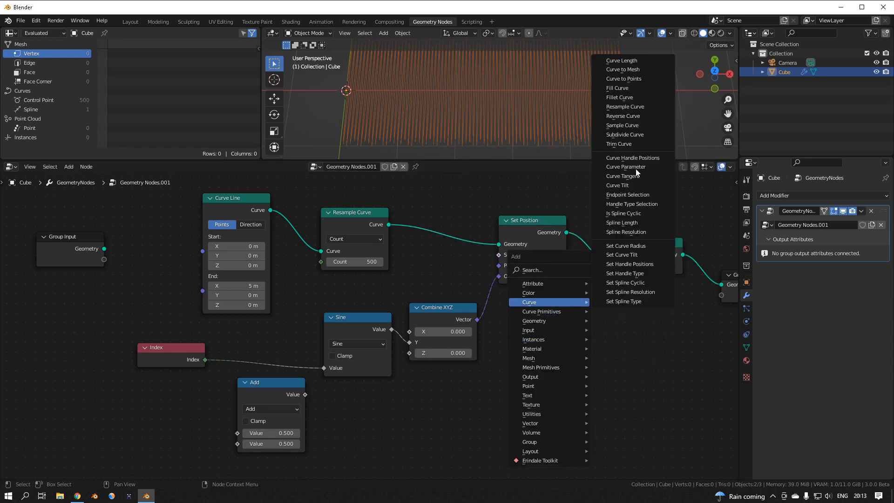
left_click(620, 70)
left_click(599, 235)
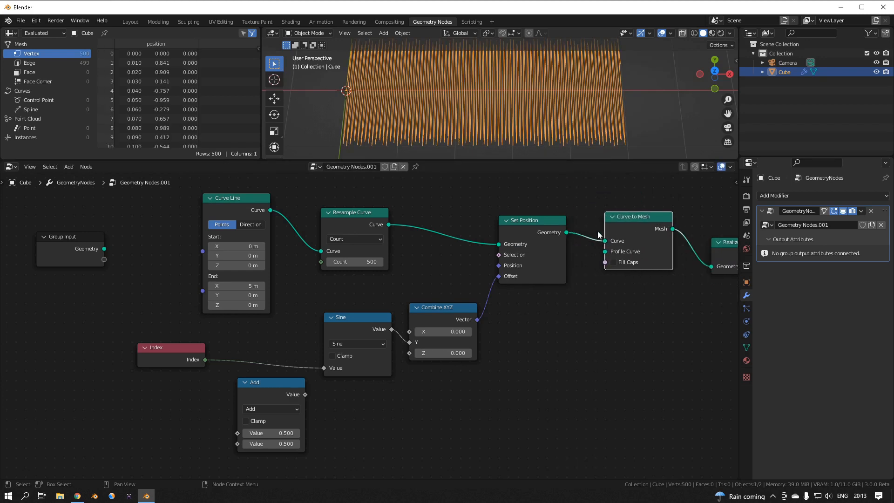
Mute the Realize Instances node and delete it while keeping Curve to Mesh linked to the output.
middle_click_drag(599, 235, 544, 249)
left_click(672, 264)
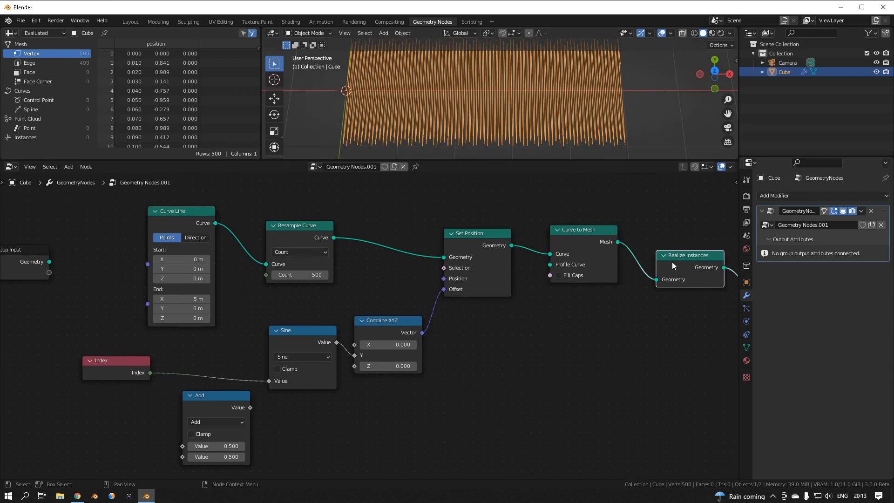
key("m")
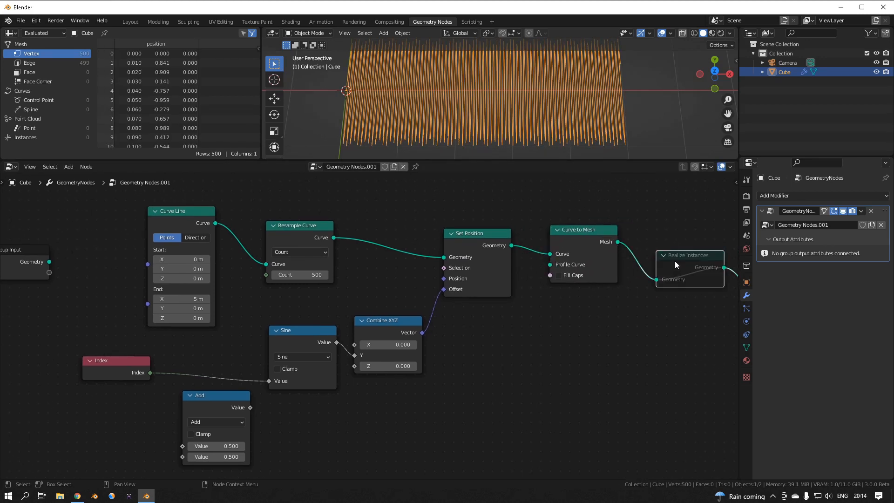
key("ctrl+x")
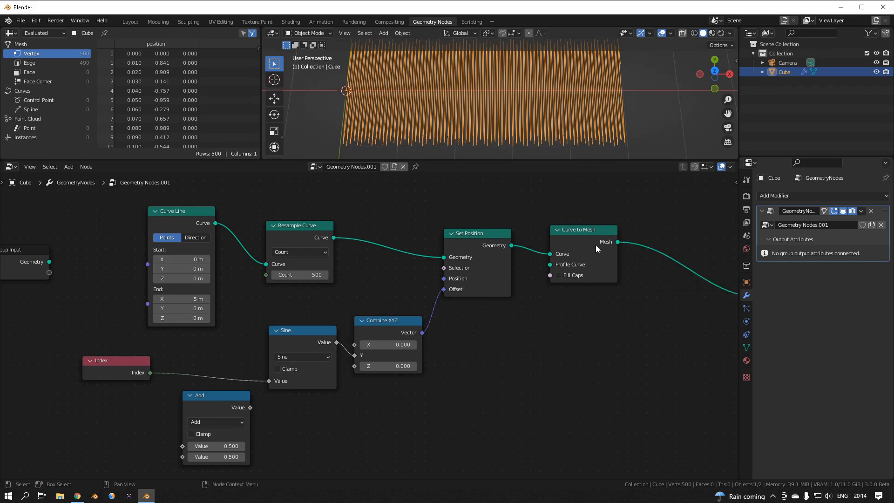
Switch the loose Add node's operation to Multiply and insert it between Index and Sine.
left_click(585, 227)
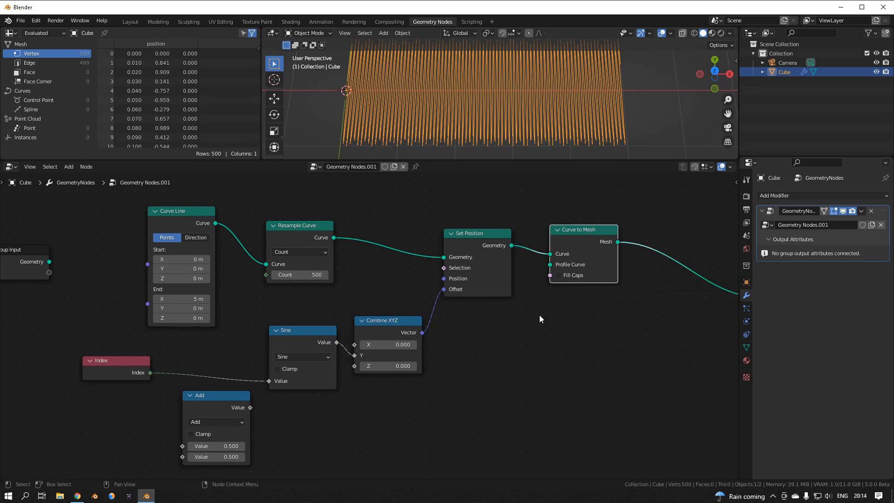
scroll(406, 119, "up", 1)
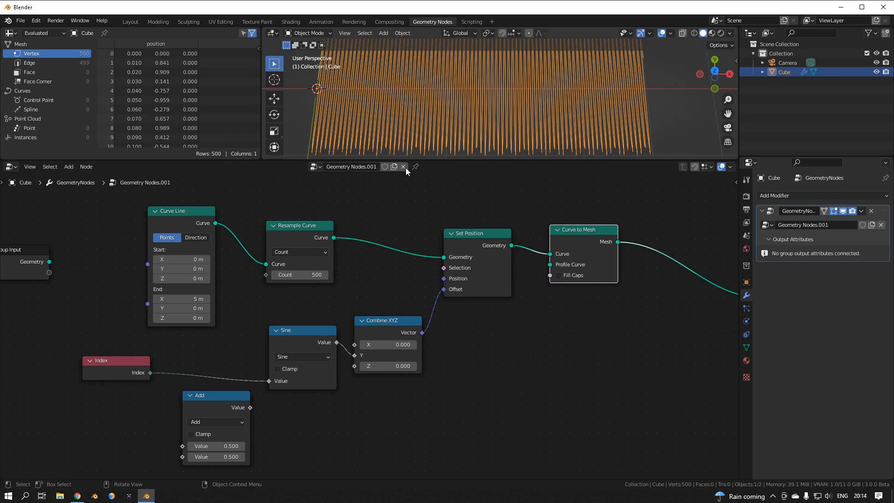
middle_click_drag(324, 324, 362, 317)
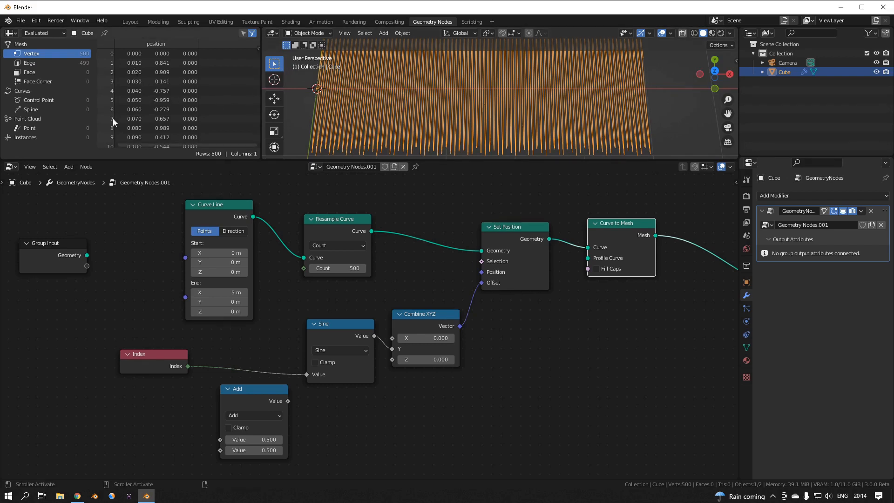
scroll(107, 139, "down", 2)
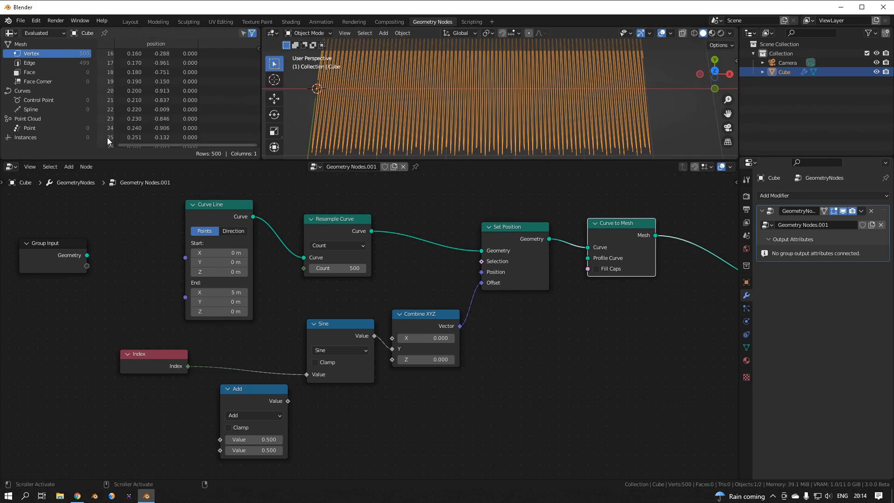
scroll(108, 139, "up", 2)
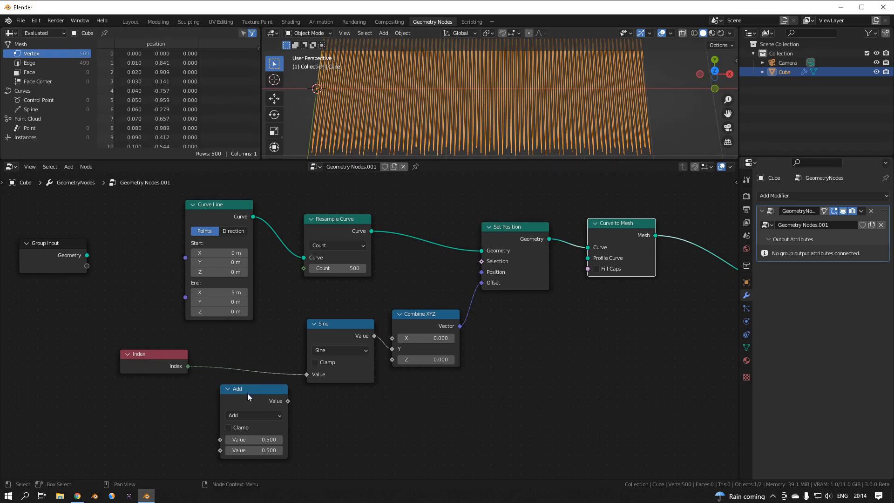
mouse_move(246, 392)
left_mouse_down()
mouse_move(242, 365)
mouse_move(243, 393)
left_mouse_up()
left_click(245, 417)
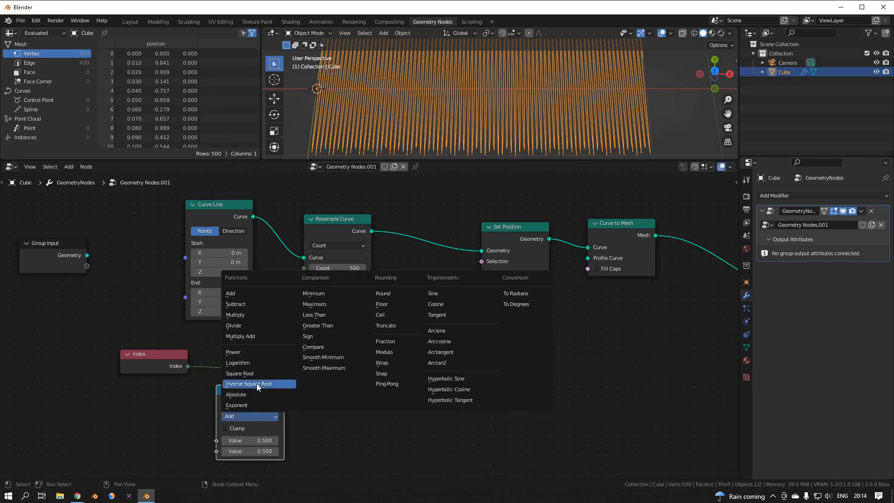
left_click(253, 315)
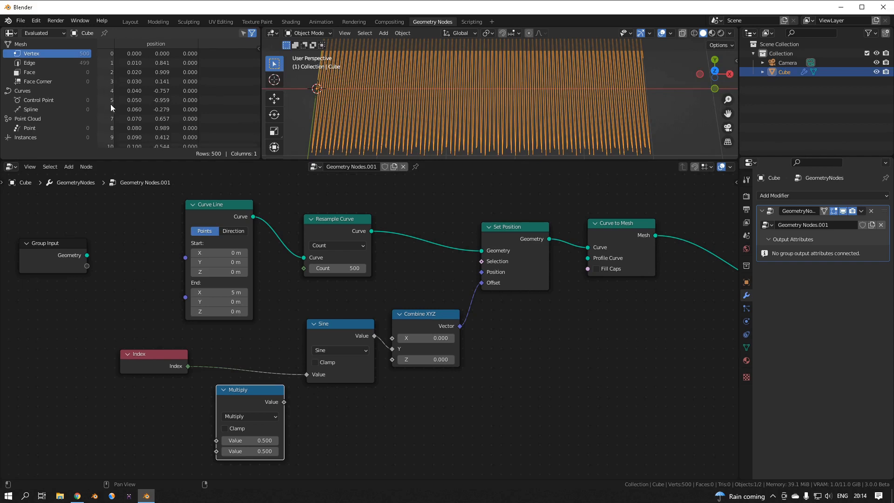
scroll(107, 129, "down", 8)
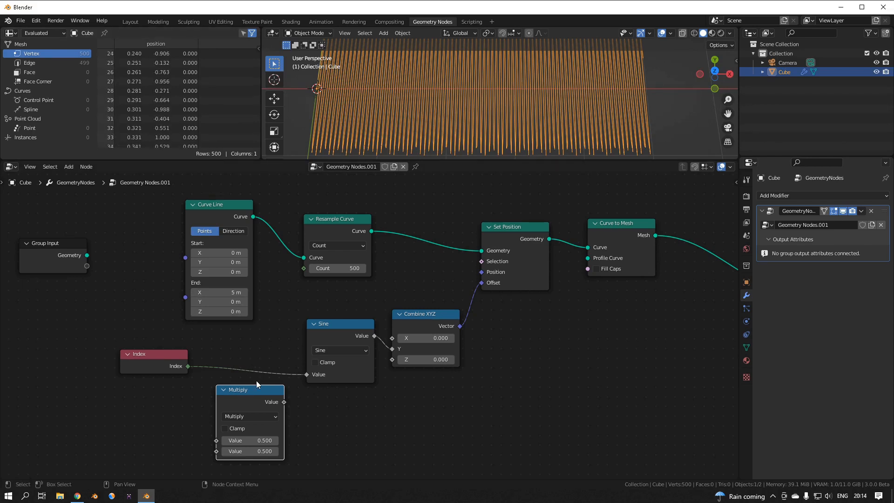
left_click_drag(258, 393, 263, 361)
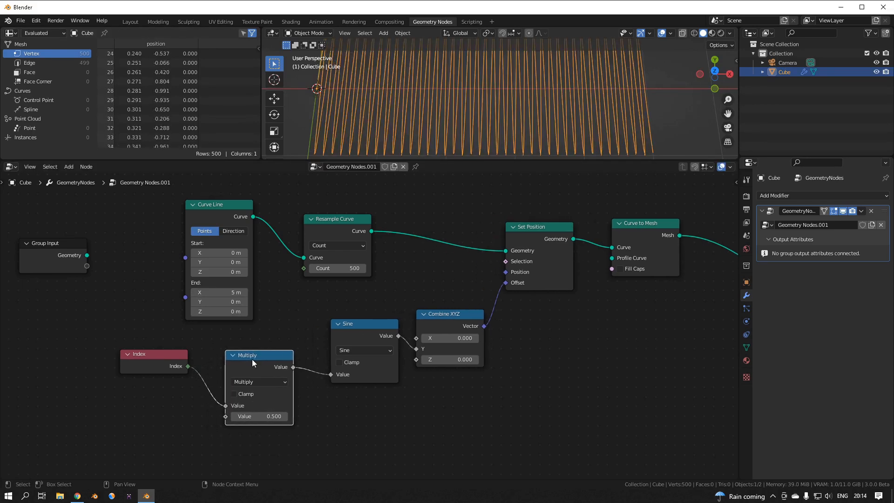
Lower the Multiply node's value to 0.110 and move the node closer to Sine.
left_click_drag(274, 416, 191, 415, "shift")
left_click_drag(275, 417, 226, 417, "shift")
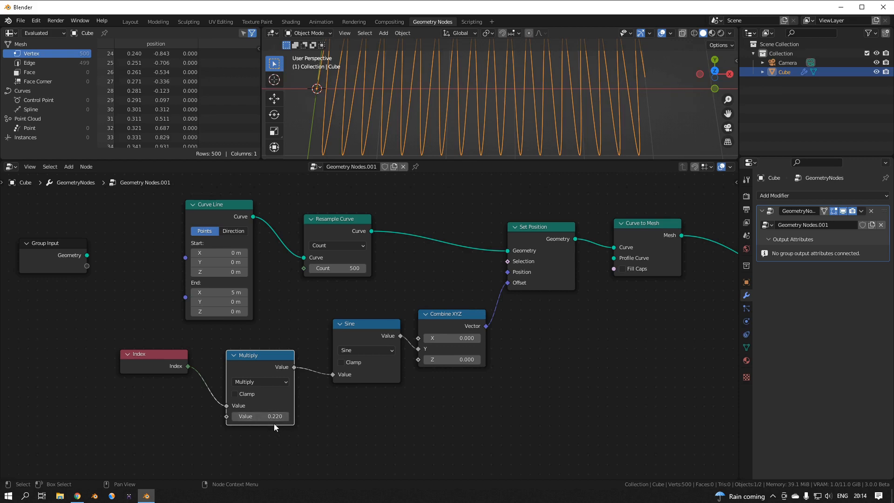
scroll(452, 122, "down", 5)
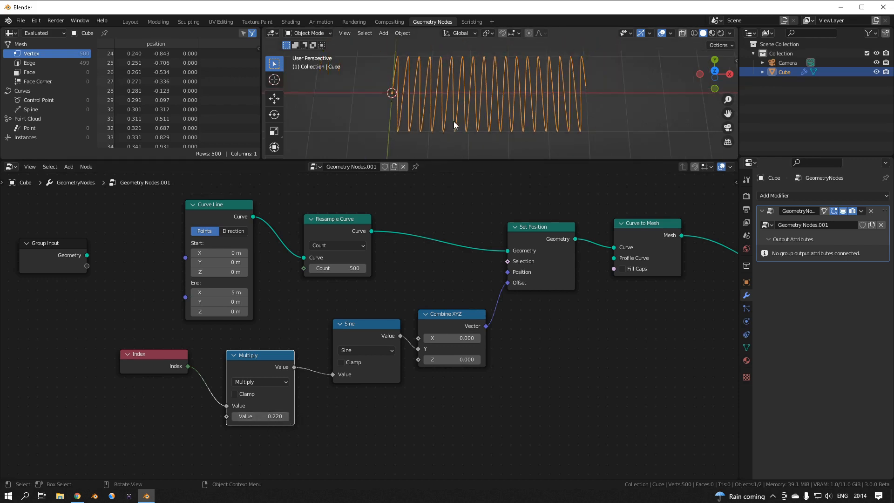
scroll(454, 128, "up", 3)
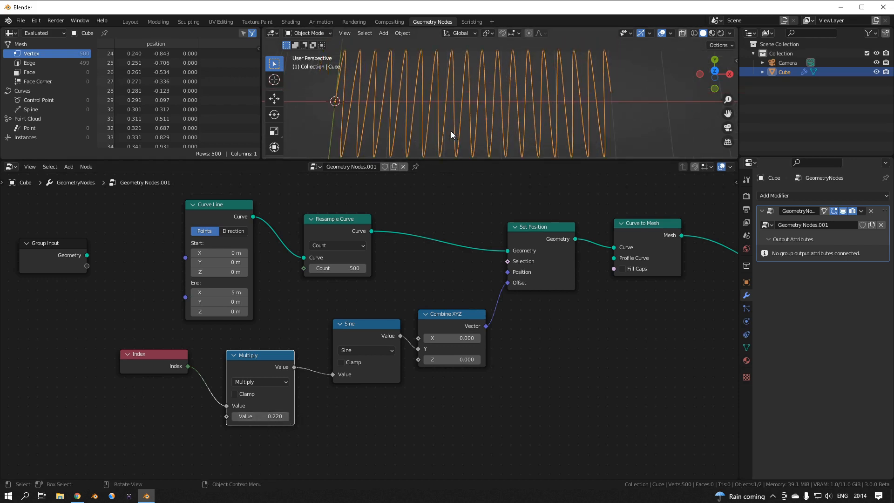
left_click_drag(274, 416, 251, 416)
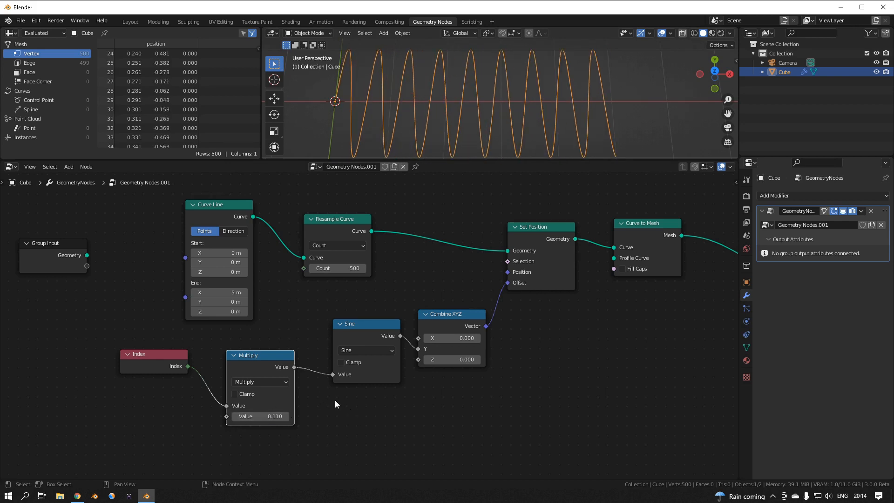
left_click_drag(255, 370, 275, 347)
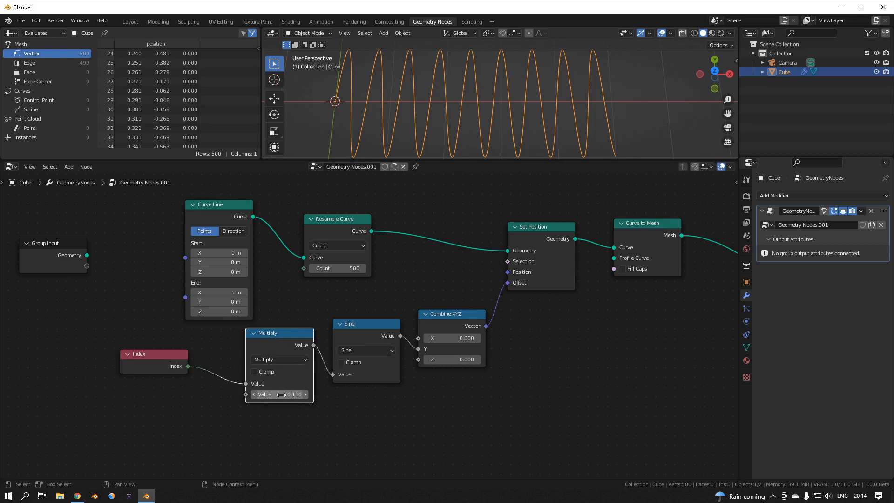
mouse_move(296, 394)
left_mouse_down()
mouse_move(272, 394)
mouse_move(296, 394)
left_mouse_up()
left_click(361, 330)
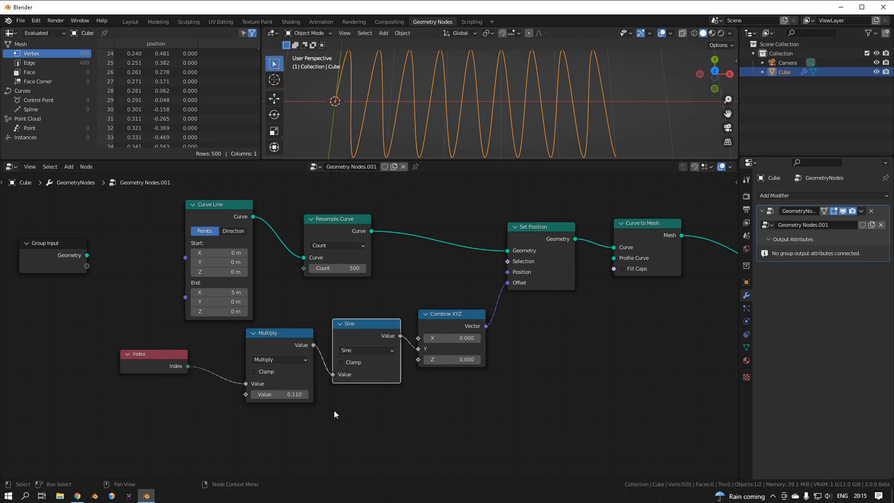
Insert an Add math node between Multiply and Sine and set its value to -12.520.
left_click(359, 424)
key("shift+a")
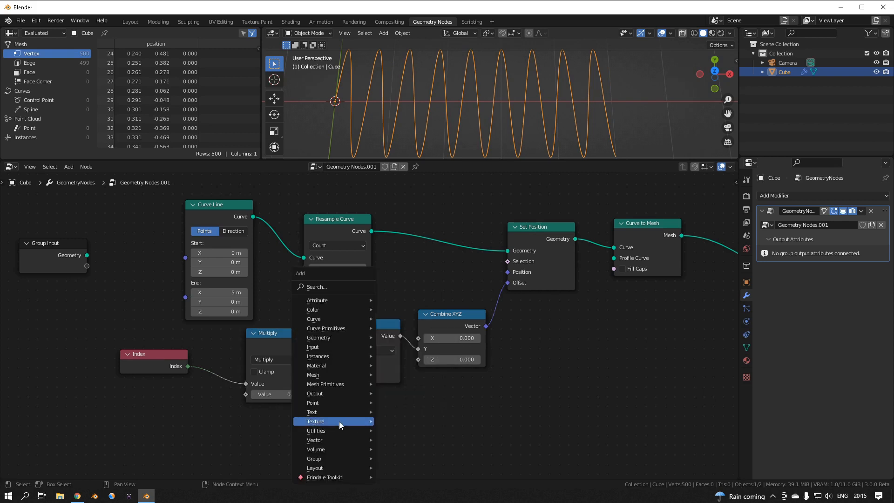
mouse_move(335, 431)
left_click(395, 403)
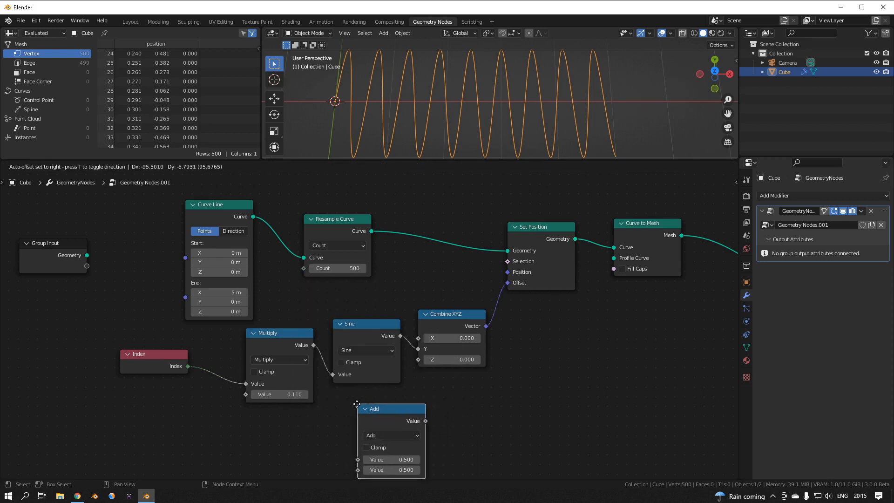
left_click(351, 334)
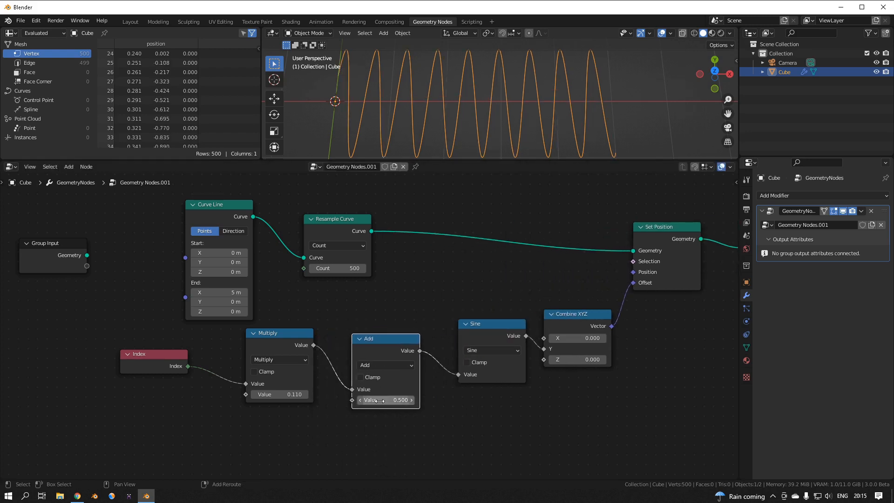
left_click_drag(379, 401, 237, 401)
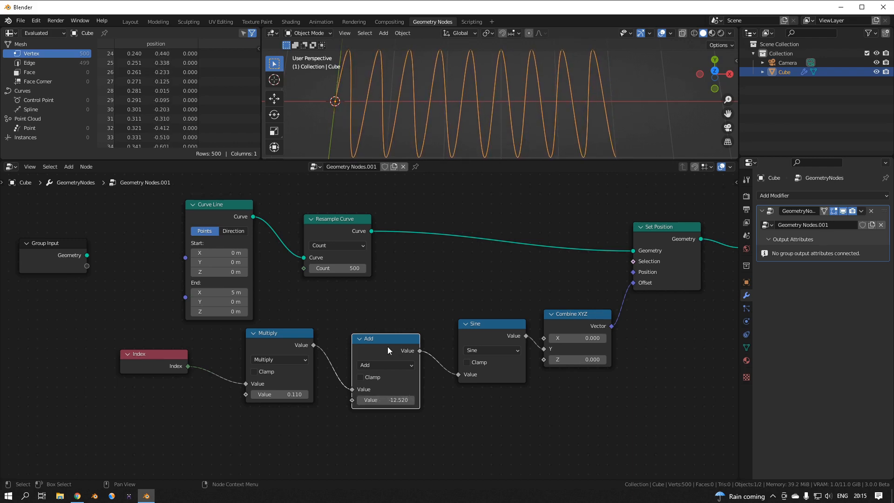
Line up the Add, Sine and Combine XYZ nodes in a compact row beside Multiply.
left_click_drag(389, 350, 366, 344)
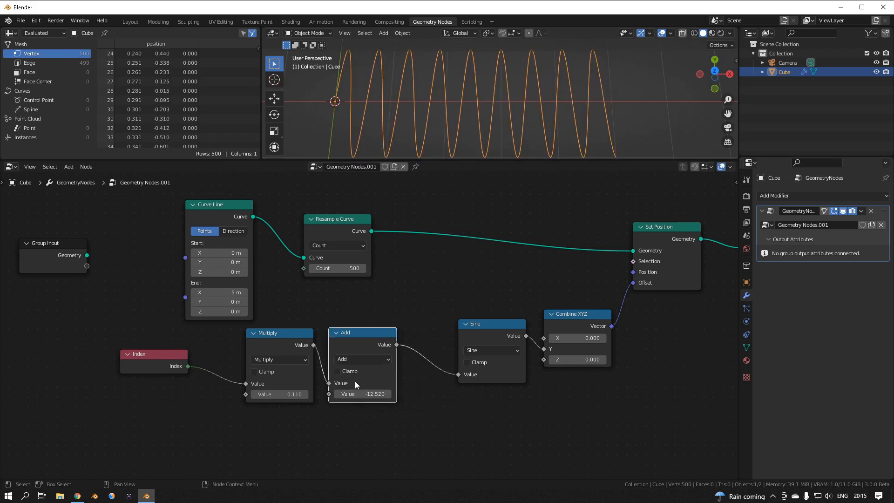
left_click_drag(499, 334, 443, 339)
left_click_drag(578, 317, 516, 335)
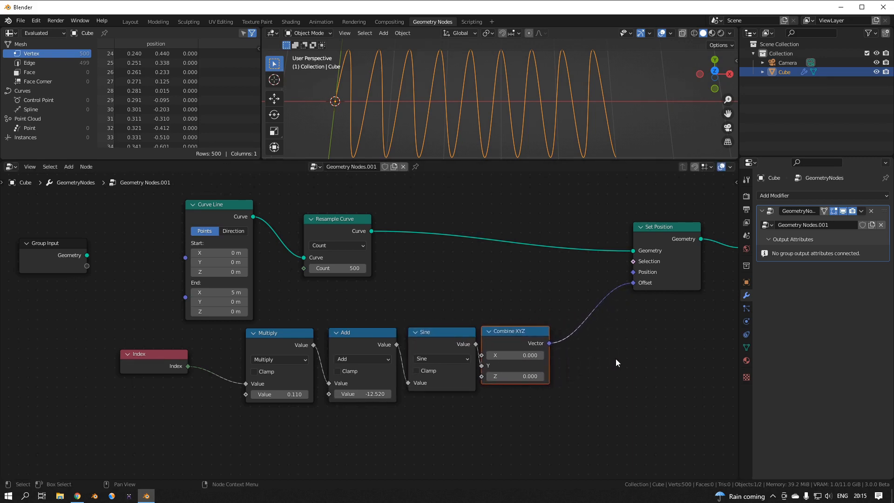
middle_click_drag(617, 362, 533, 349)
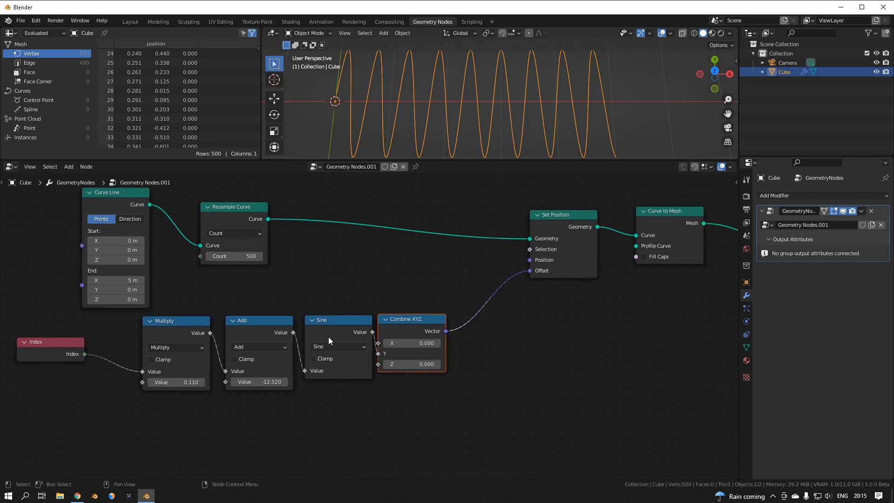
Nudge the Sine node slightly closer to the Add node.
left_click_drag(342, 324, 339, 324)
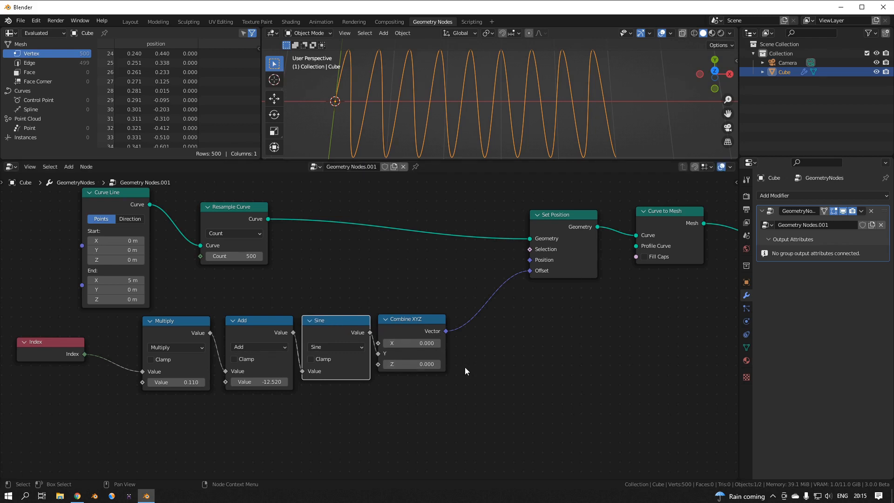
scroll(465, 368, "up", 1)
middle_click_drag(510, 355, 493, 345)
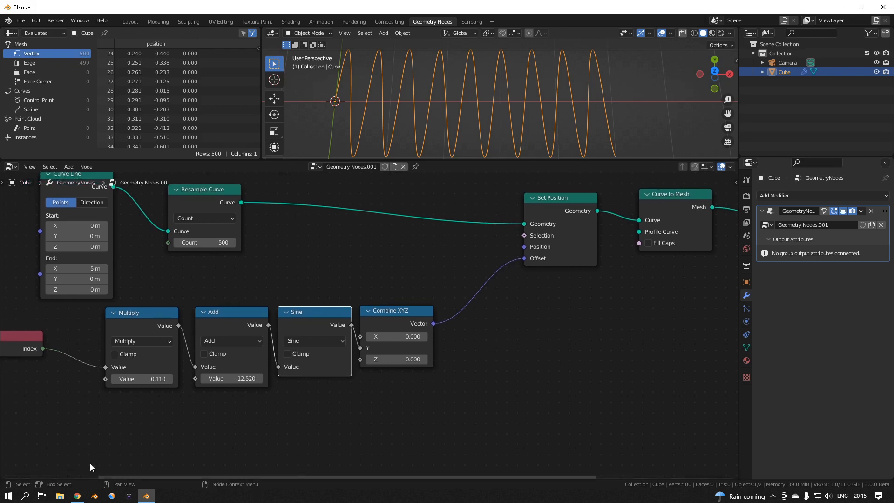
Switch to Chrome, examine the sinusoid formula and example plot on the bookmarked Sinusoids and Exponentials page, and return to Blender.
left_click(77, 496)
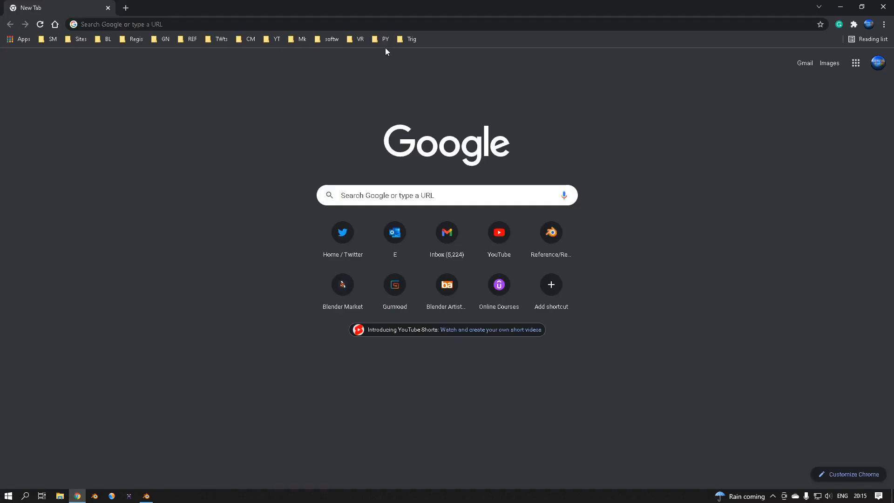
left_click(413, 40)
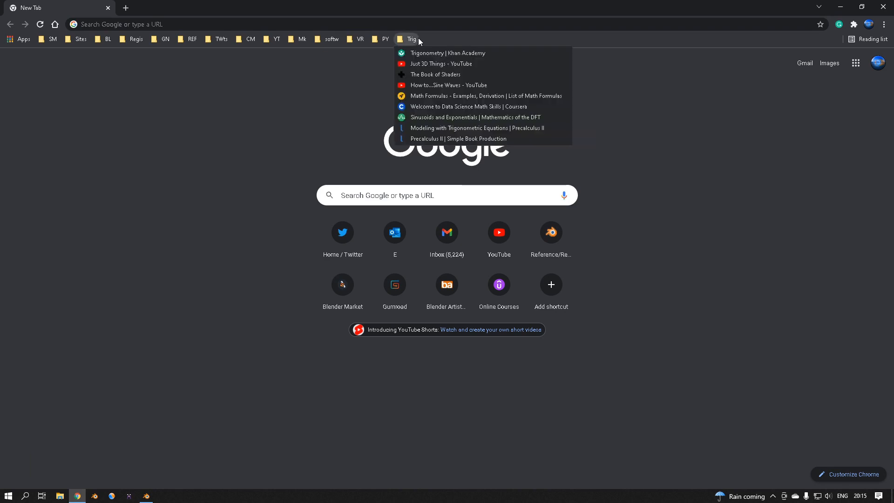
left_click(422, 117)
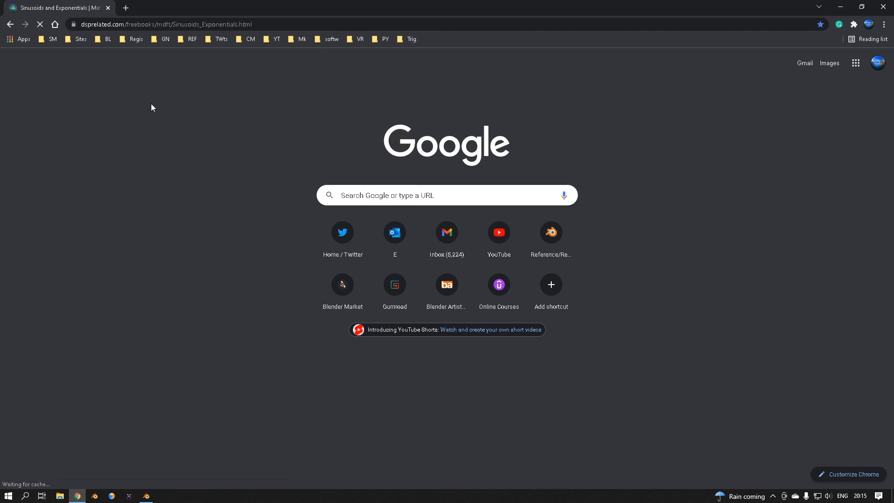
scroll(202, 192, "down", 4)
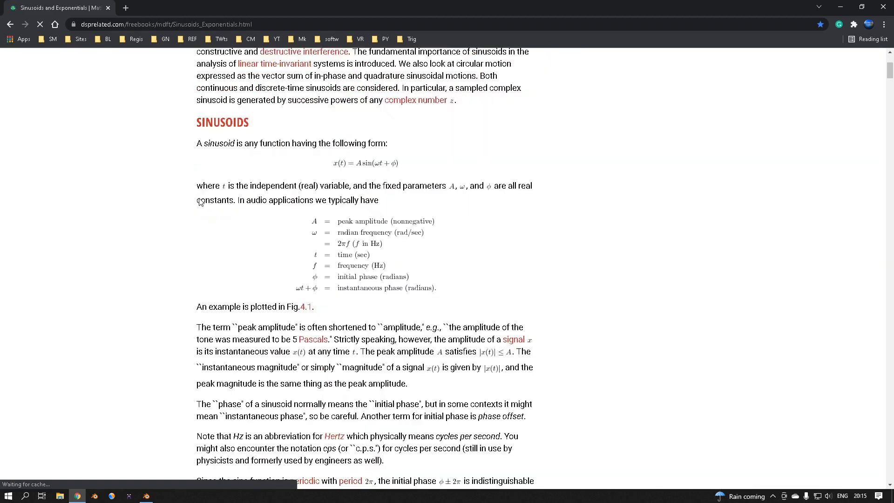
scroll(201, 196, "down", 6)
scroll(248, 209, "down", 5)
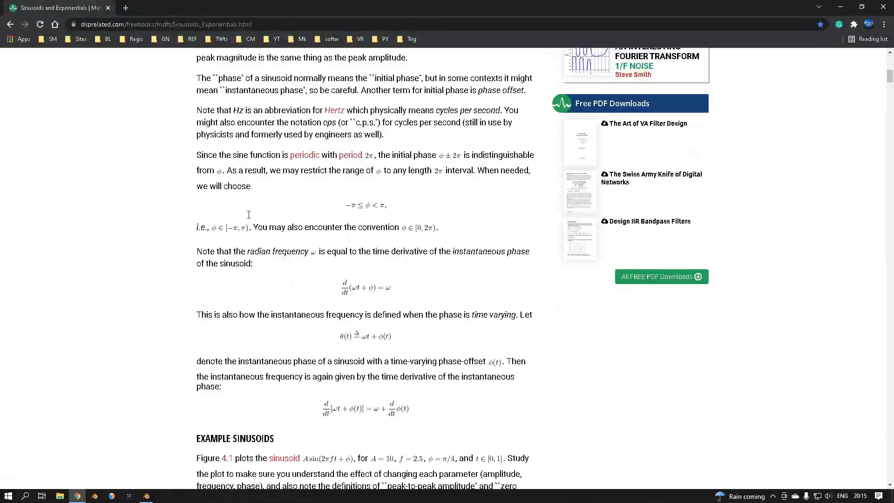
scroll(250, 215, "down", 3)
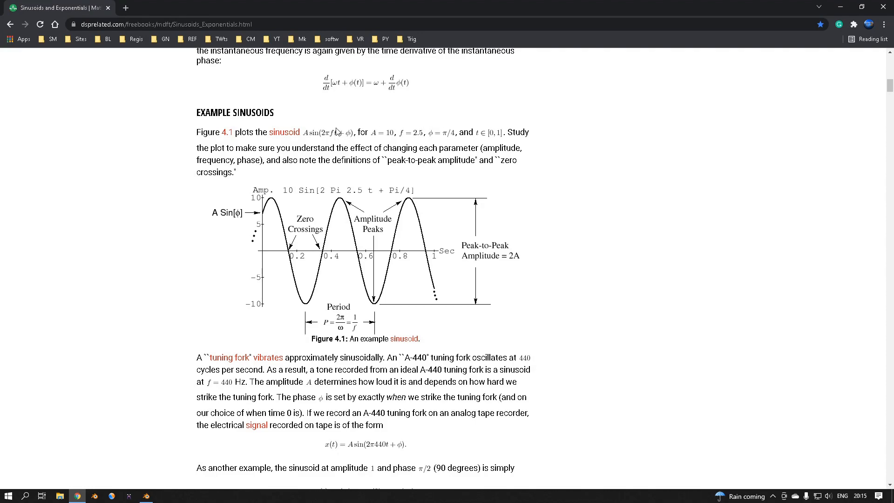
left_click(840, 7)
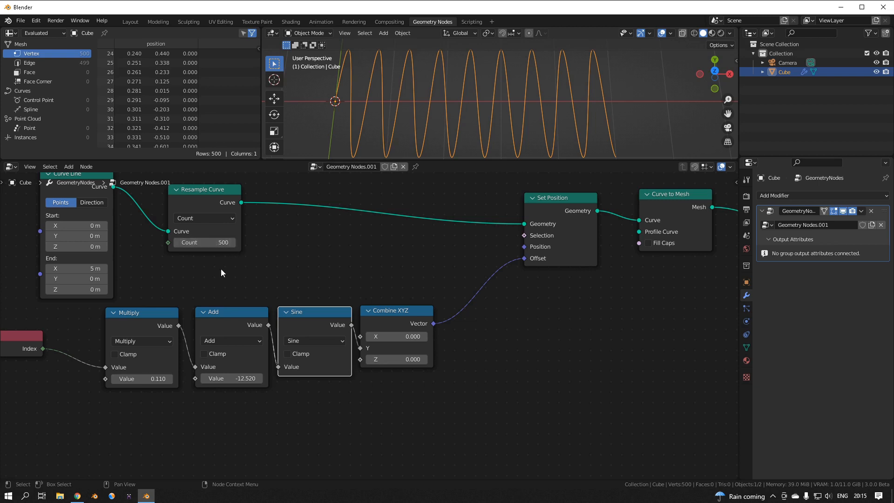
Move the Index node closer to the Multiply node it feeds.
middle_click_drag(103, 319, 149, 317)
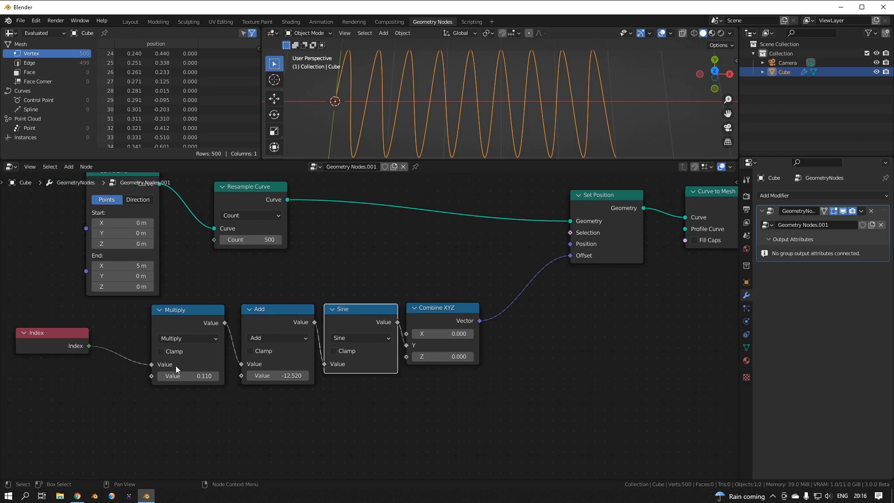
mouse_move(184, 376)
left_mouse_down()
mouse_move(235, 376)
mouse_move(183, 376)
left_mouse_up()
middle_click_drag(376, 284, 343, 284)
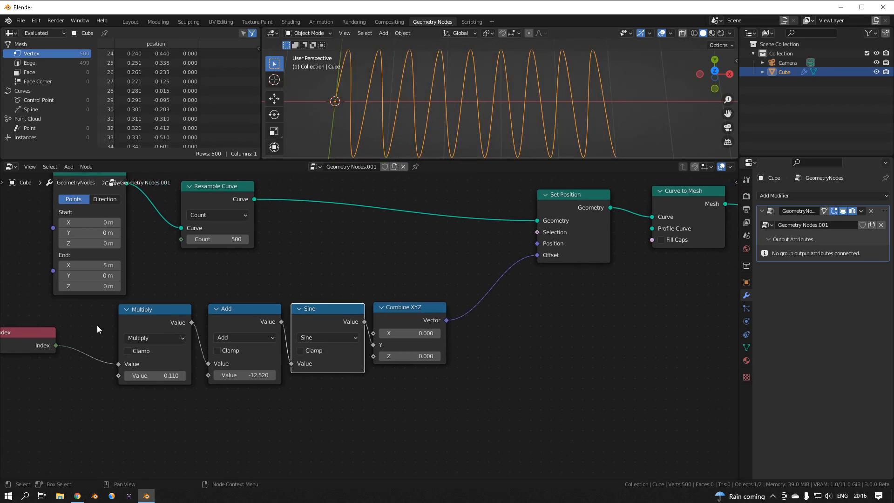
left_click_drag(21, 336, 54, 338)
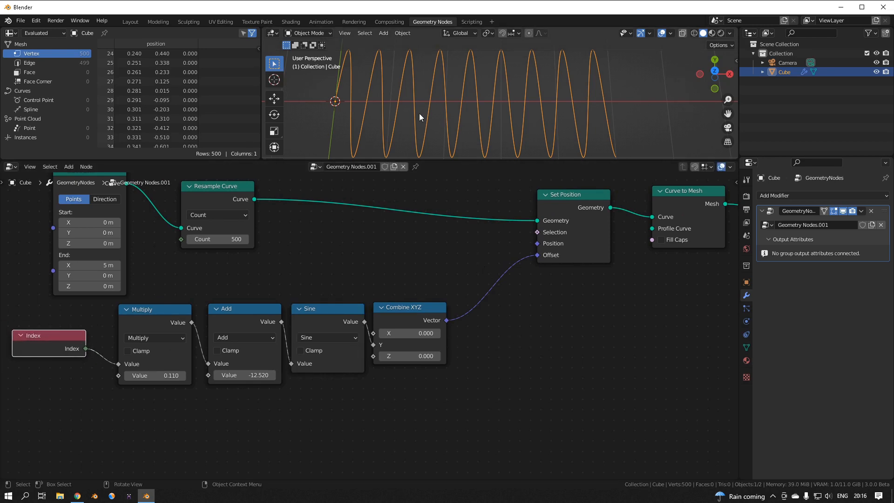
scroll(424, 113, "down", 1)
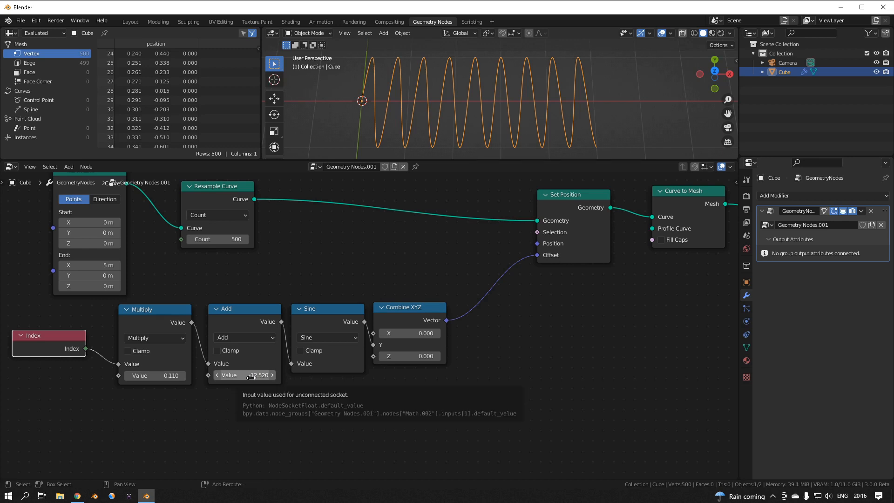
mouse_move(251, 377)
left_mouse_down("shift")
mouse_move(233, 378)
mouse_move(251, 377)
left_mouse_up("shift")
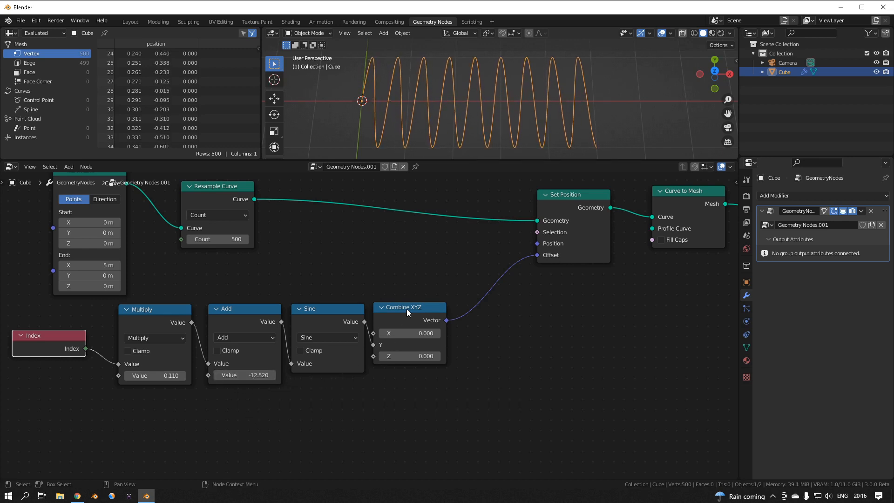
Move Combine XYZ away from Sine and insert a duplicate of the Multiply node between them.
left_click_drag(408, 313, 525, 304)
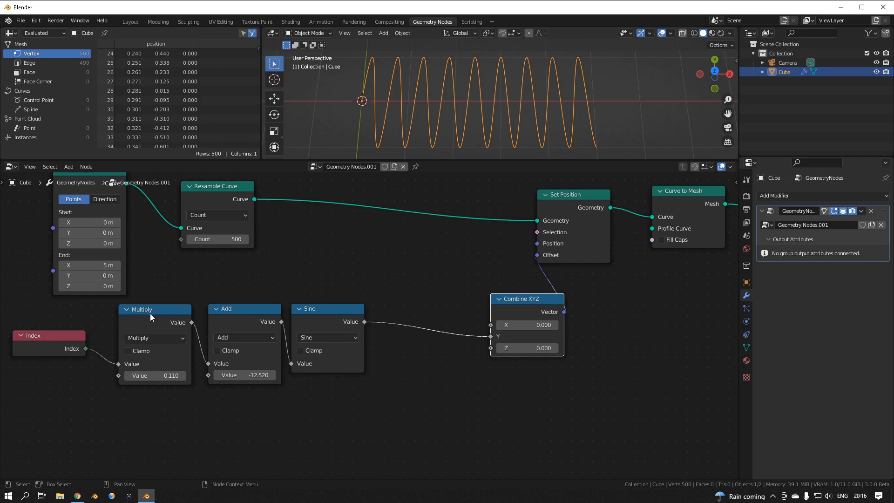
left_click(419, 377)
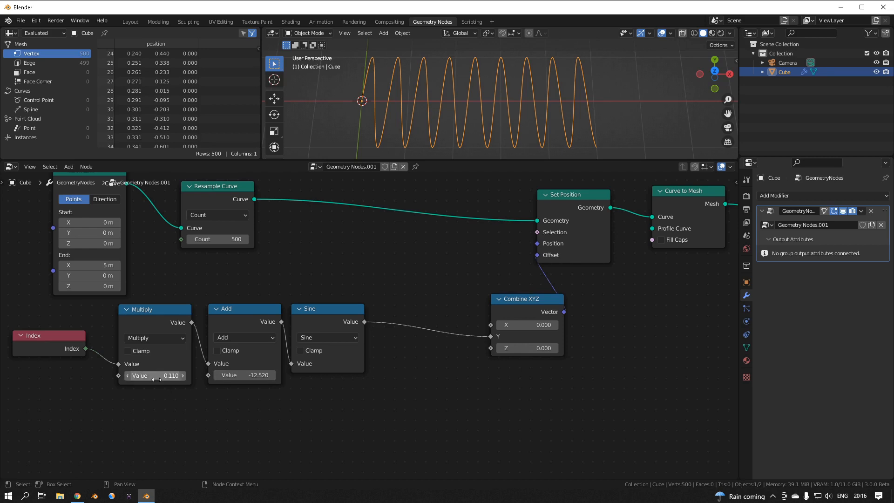
mouse_move(158, 376)
left_mouse_down()
mouse_move(179, 376)
mouse_move(152, 376)
left_mouse_up()
right_click(157, 376)
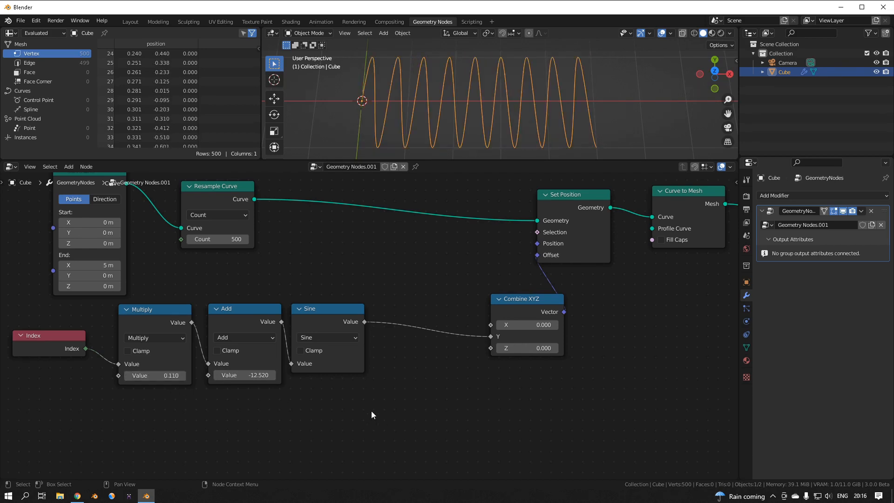
left_click(153, 323)
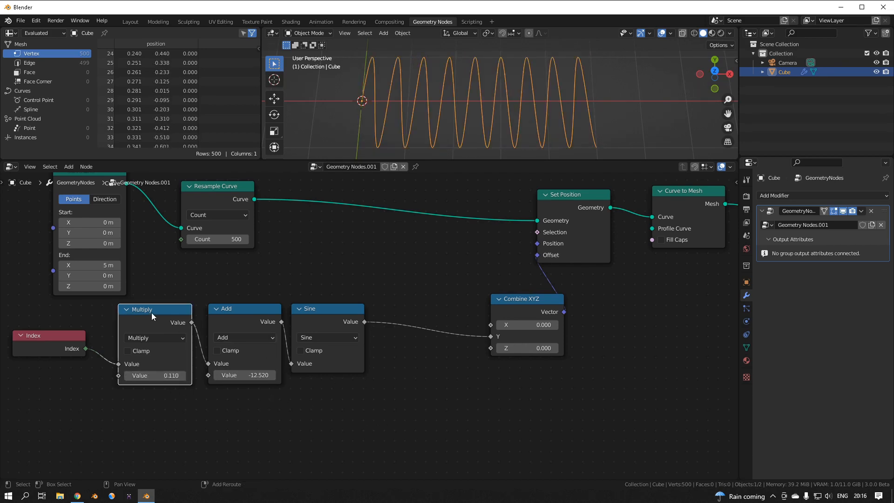
key("shift+d")
left_click(412, 296)
Set the value of the Multiply node after Sine to 1.
left_click_drag(428, 358, 544, 358)
right_click(430, 359)
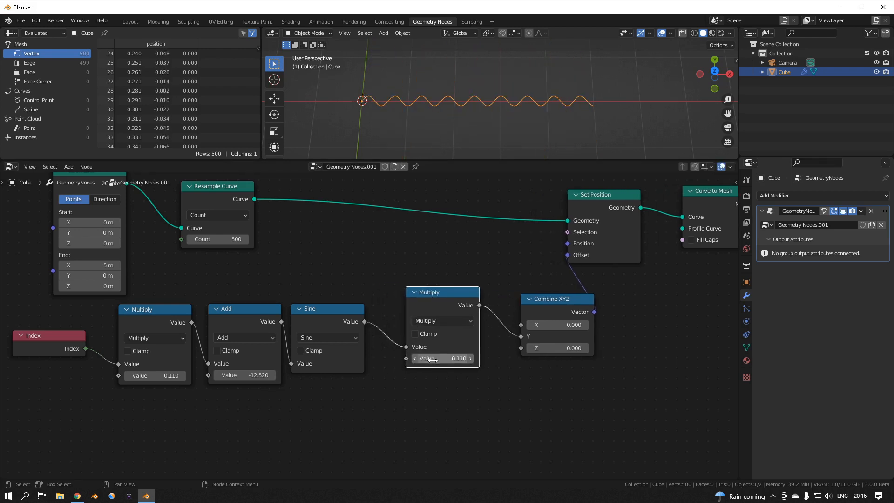
left_click(442, 362)
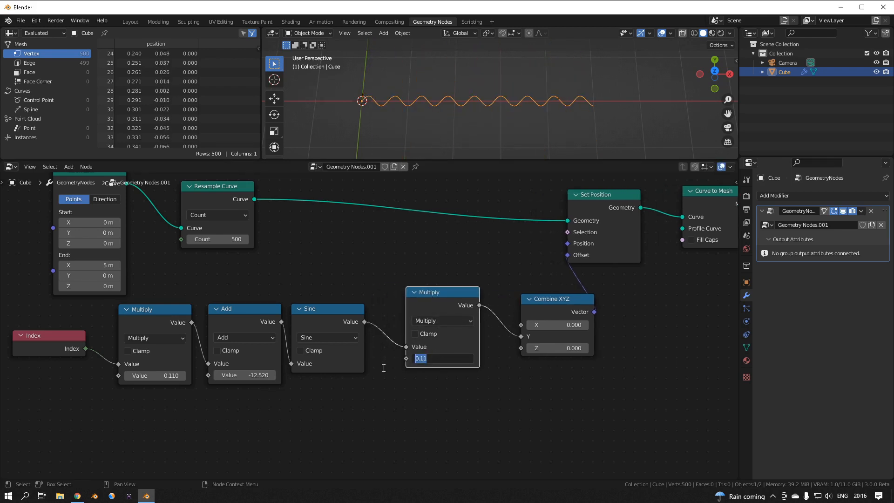
type("1")
key("Return")
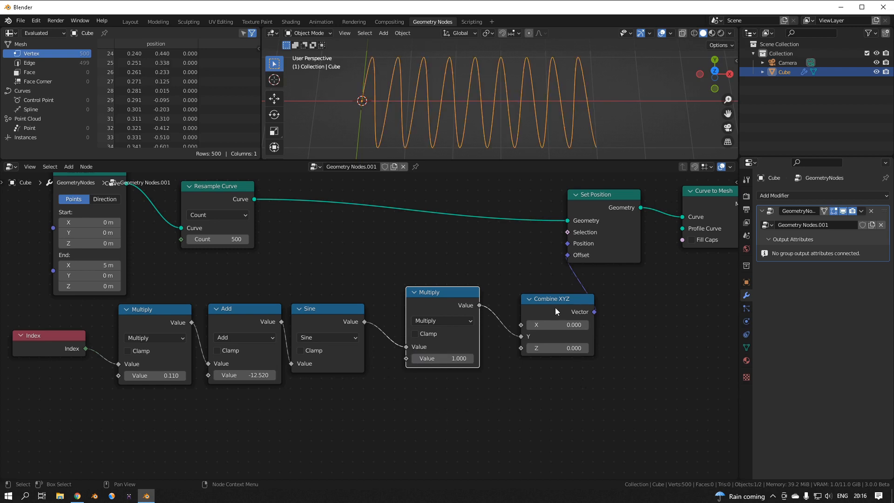
Insert a duplicate of the Add node between the second Multiply and Combine XYZ and set its value to 0.
left_click_drag(555, 312, 573, 307)
left_click(230, 315)
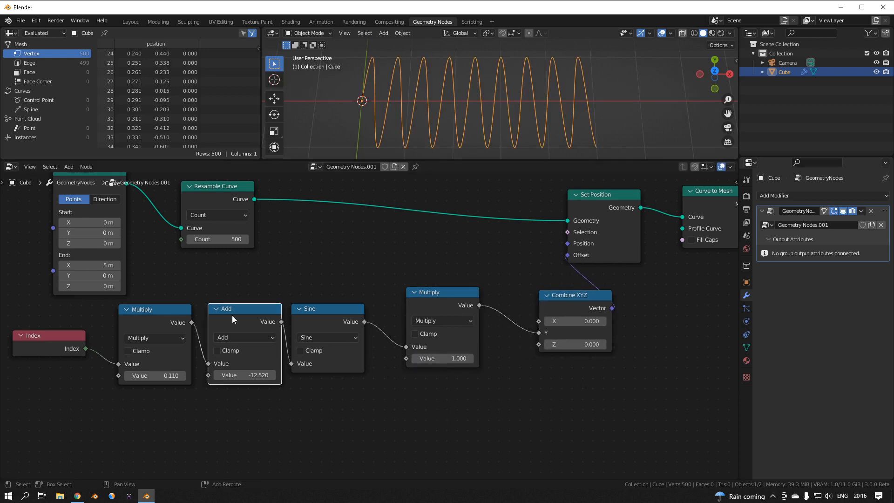
key("shift+d")
left_click(544, 300)
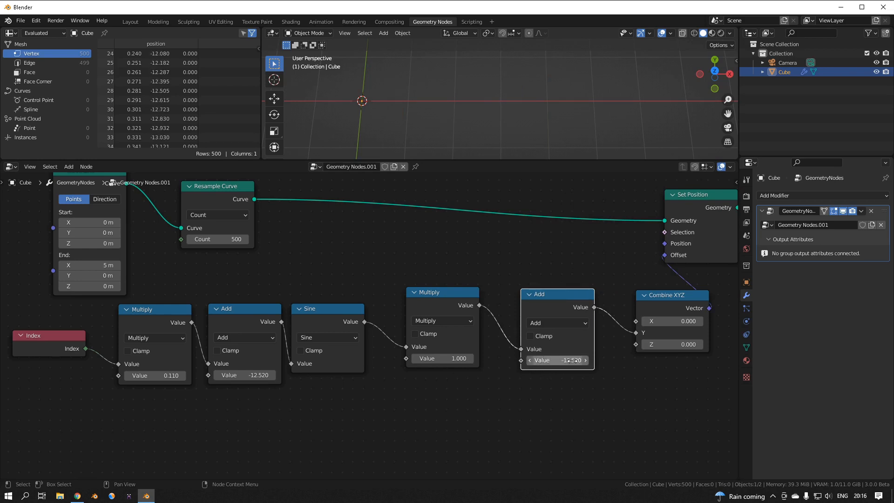
mouse_move(551, 360)
left_mouse_down()
mouse_move(587, 360)
mouse_move(533, 360)
mouse_move(585, 360)
mouse_move(559, 359)
left_mouse_up()
left_click(558, 360)
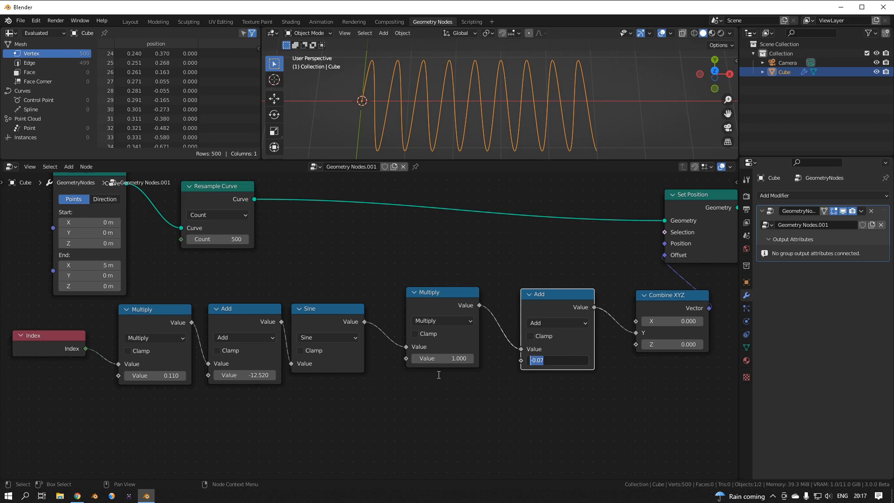
type("0")
key("Return")
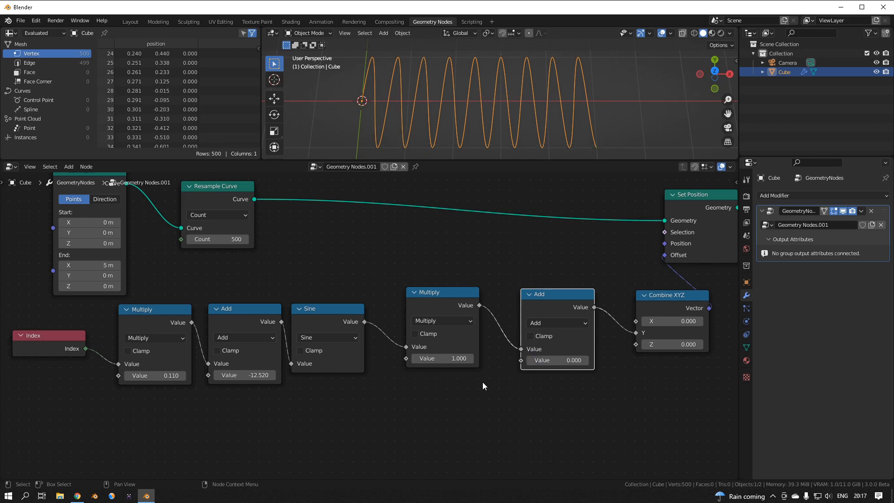
Line up the second Multiply, second Add and Combine XYZ nodes in a compact row beside Sine.
left_click_drag(440, 296, 410, 315)
left_click_drag(537, 302, 480, 322)
left_click_drag(661, 300, 577, 315)
scroll(228, 281, "down", 3)
middle_click_drag(315, 309, 318, 304, "shift")
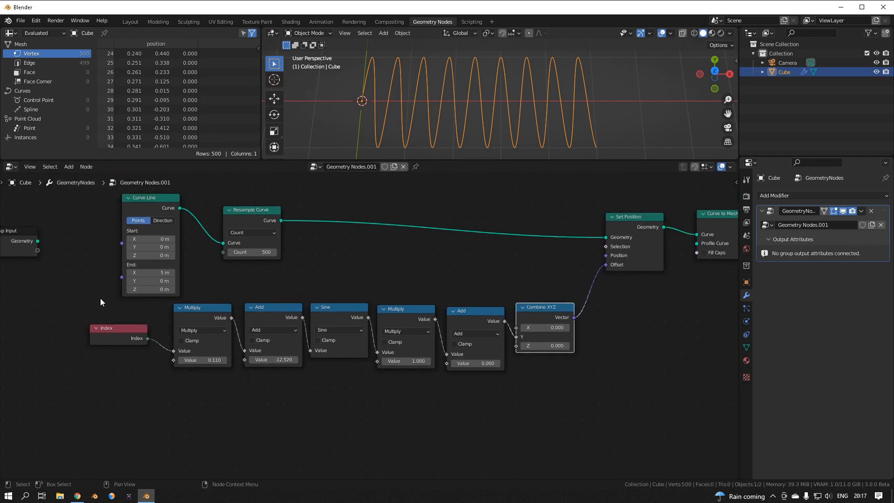
Group all nodes from Index through Combine XYZ in a frame labelled Base.
left_click_drag(83, 301, 603, 379)
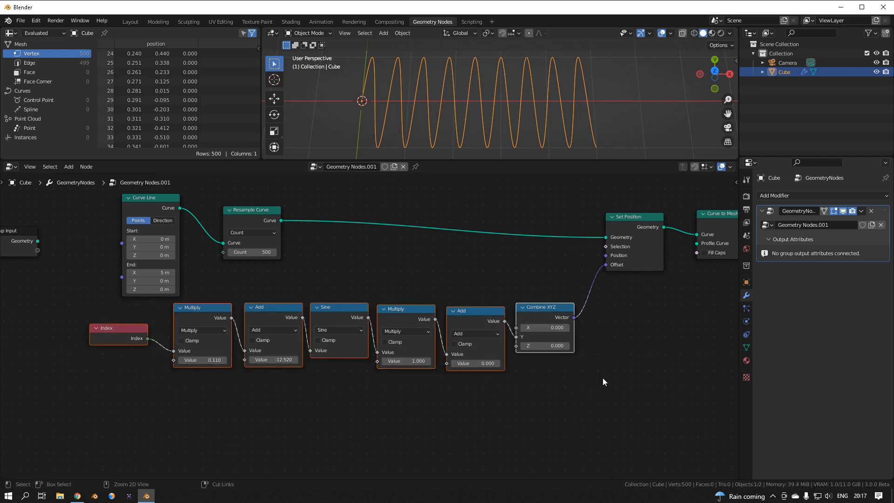
key("ctrl+j")
left_click(564, 375)
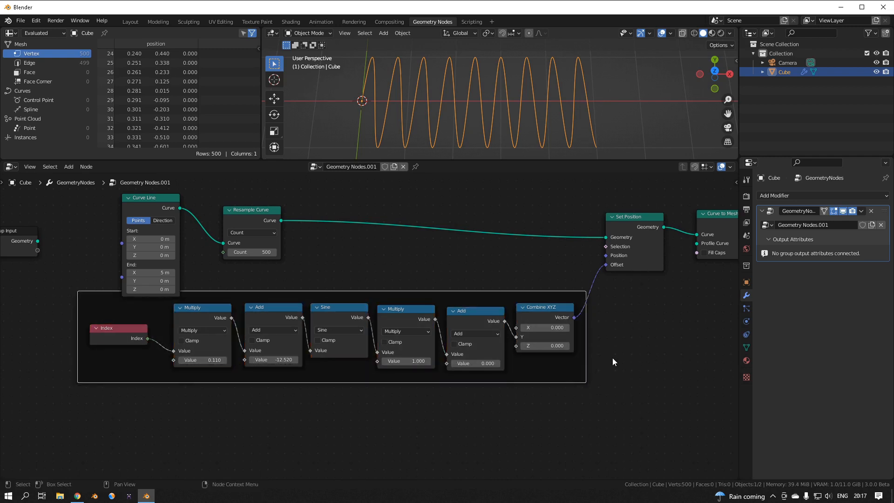
key("n")
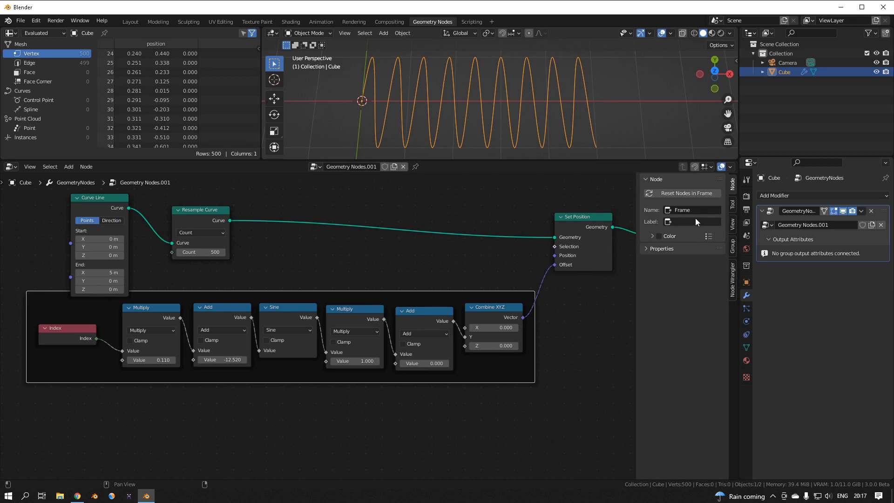
type("Base")
key("Return")
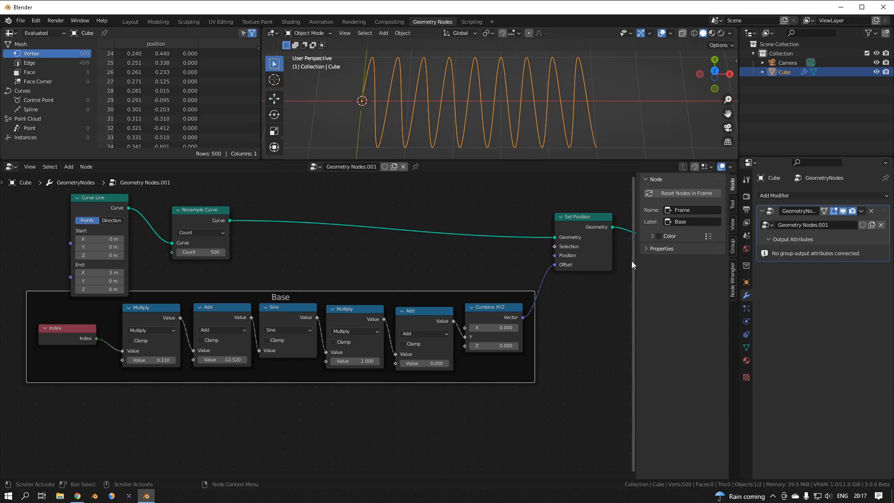
Increase the Base frame's label size and shift the Sine node slightly down inside the frame.
left_click(646, 250)
left_click_drag(672, 260, 712, 260)
left_click_drag(292, 318, 295, 327)
middle_click_drag(314, 352, 330, 334)
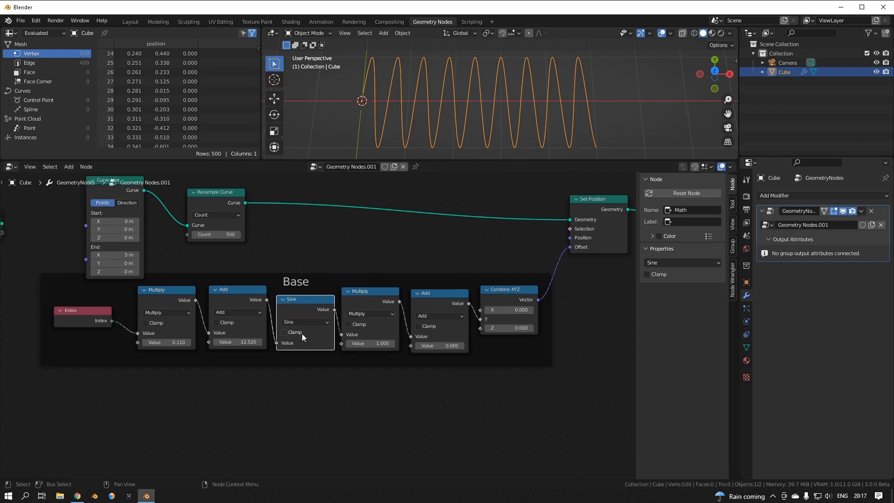
Add a second Index node below the Base frame.
left_click(121, 418)
key("shift+a")
mouse_move(121, 418)
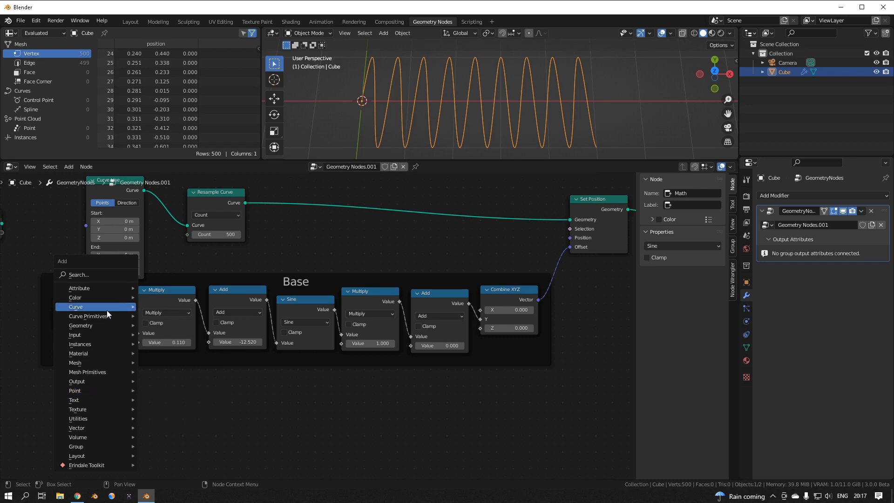
mouse_move(92, 334)
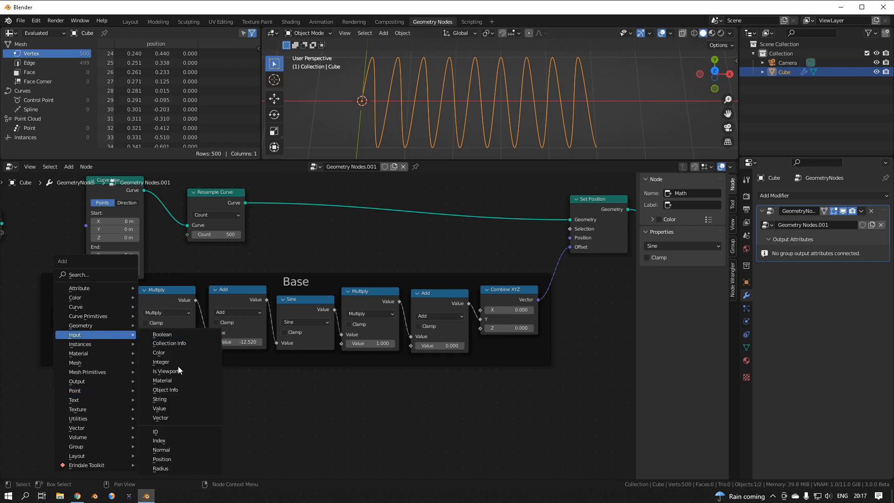
left_click(162, 438)
left_click(92, 410)
Add a Math node set to Sine beside the second Index node, below the Base frame.
key("shift+a")
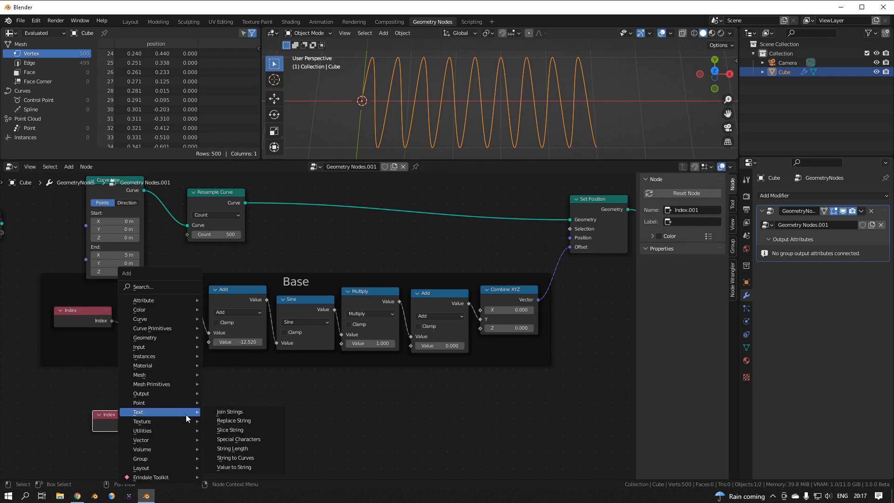
mouse_move(161, 429)
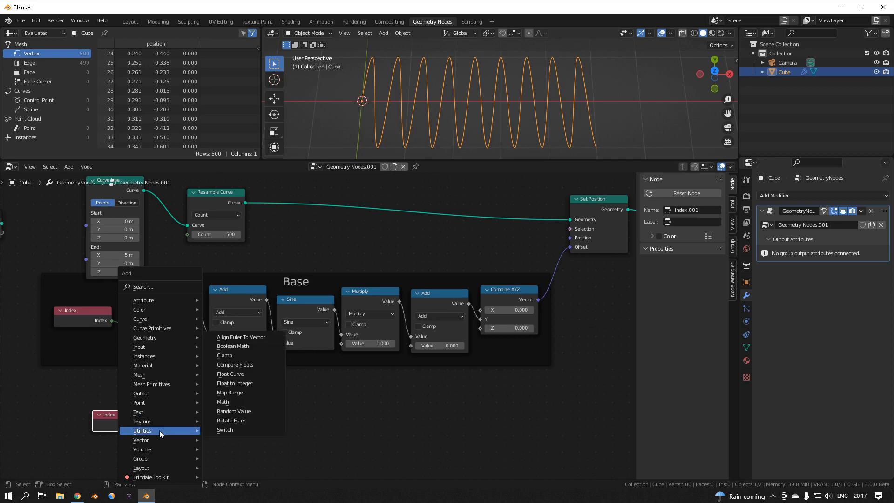
left_click(230, 405)
left_click(220, 385)
left_click(236, 413)
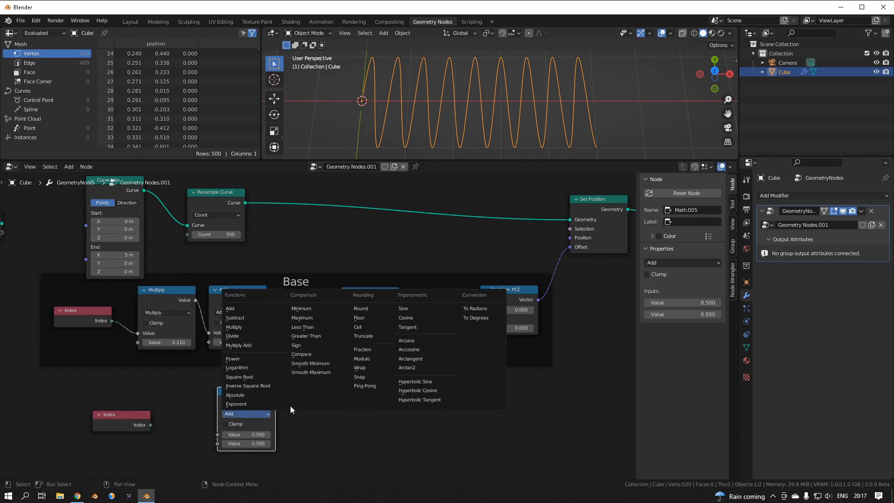
left_click(404, 309)
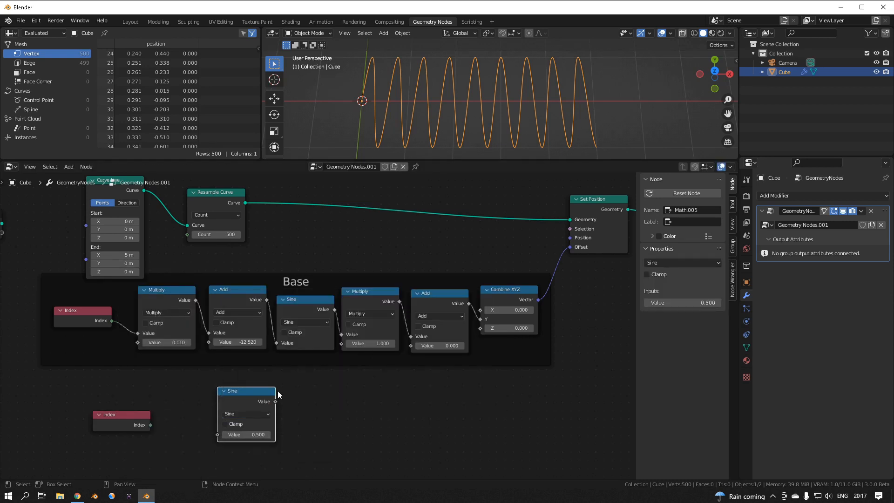
left_click_drag(243, 396, 253, 396)
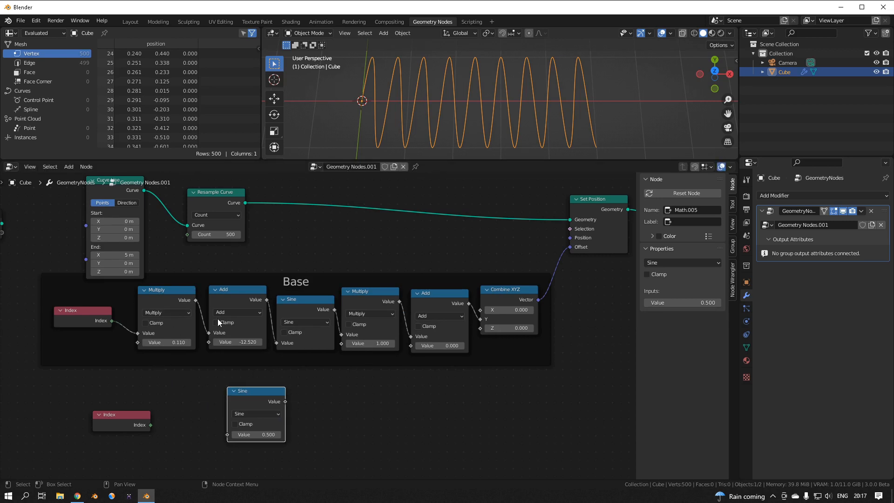
Insert a Math node set to Multiply between the second Index and new Sine nodes, moving Sine away to make room.
key("shift+a")
mouse_move(194, 410)
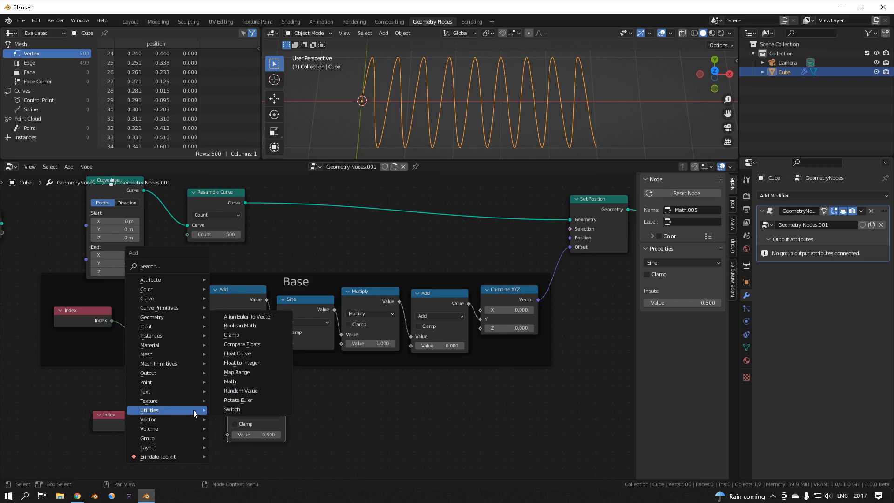
left_click(232, 382)
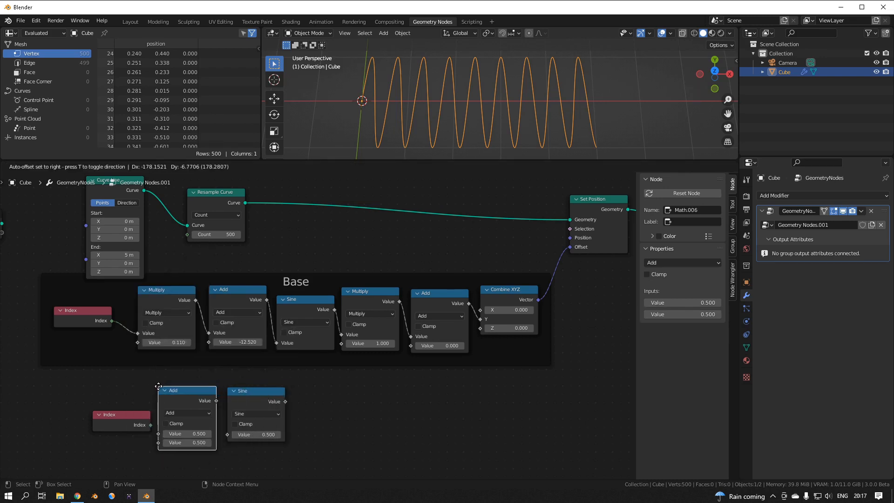
left_click(191, 391)
left_click_drag(250, 400, 296, 400)
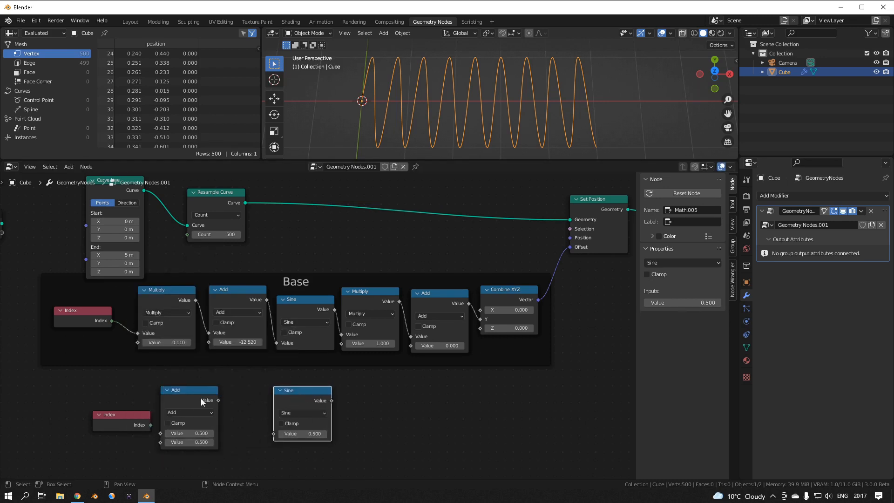
left_click(182, 412)
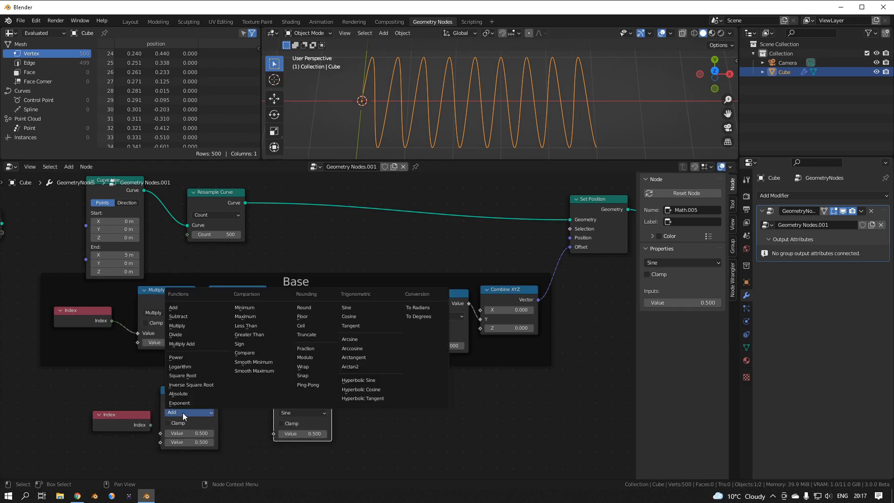
left_click(189, 324)
Connect the second Index through the new Multiply into the new Sine, with Index spaced clear of Multiply.
left_click_drag(161, 434, 195, 441)
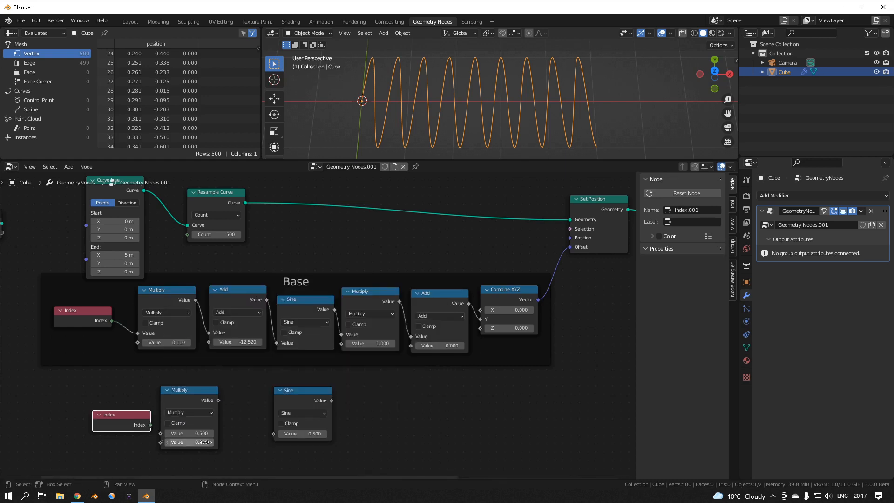
left_click_drag(133, 420, 195, 432)
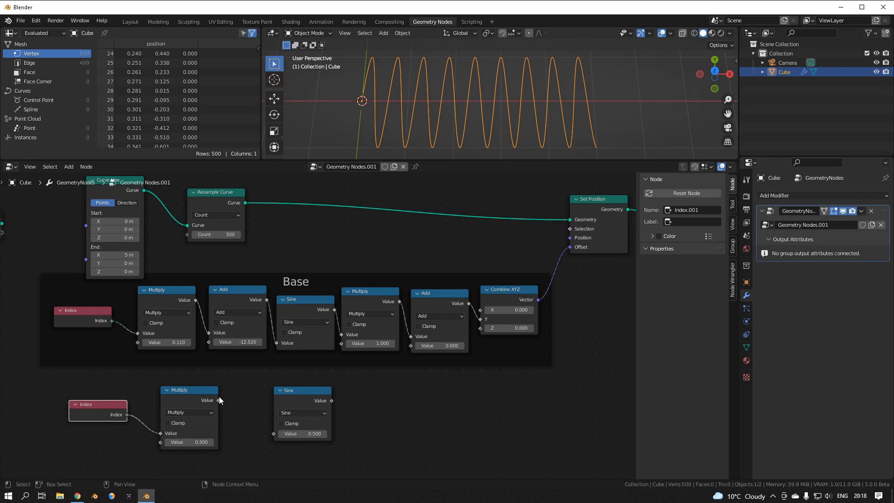
left_click_drag(219, 400, 281, 434)
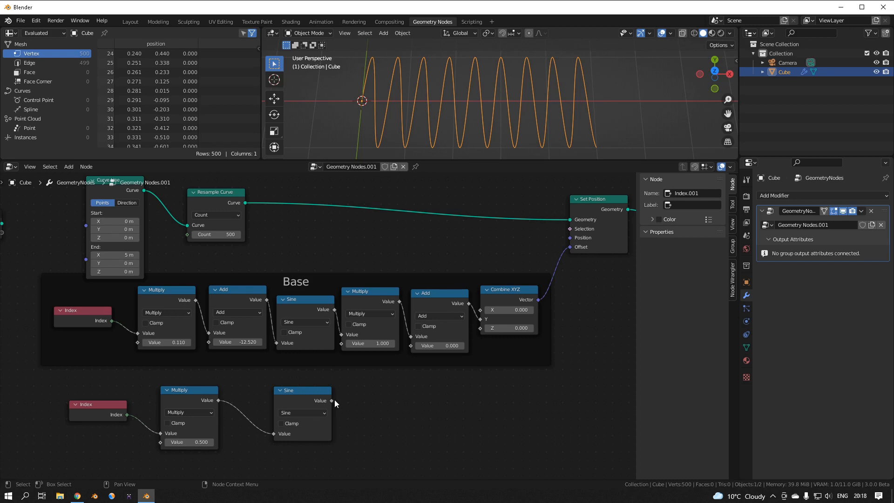
Feed the lower Sine into the second value of Base's first Add and set the lower Multiply's factor to 0.280.
left_click_drag(333, 400, 211, 343)
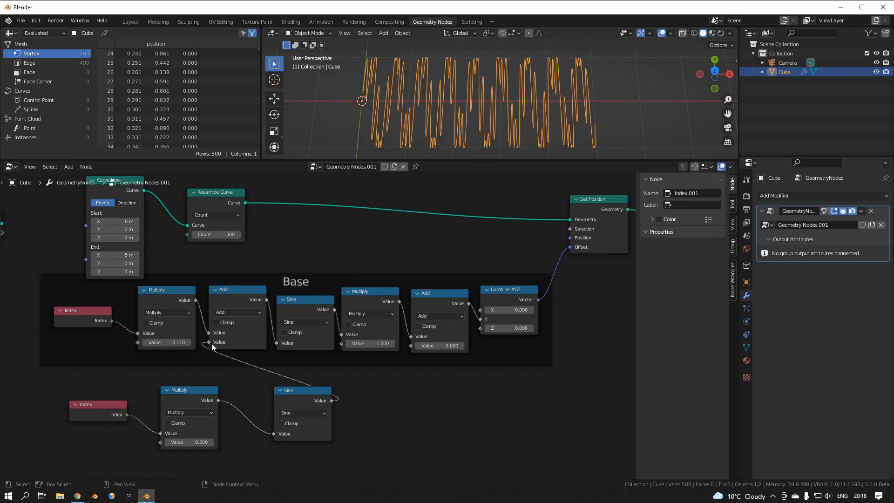
left_click_drag(190, 442, 212, 443)
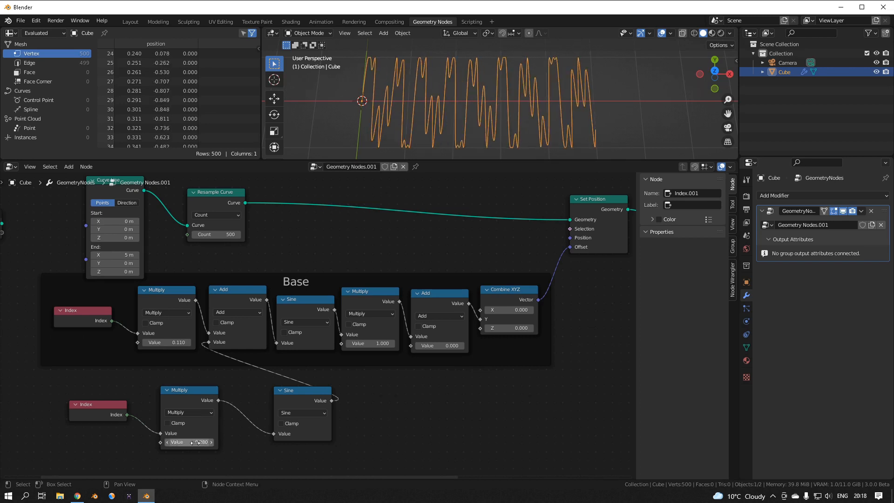
Nudge the second Index node up and add a Math node set to Divide below it.
middle_click_drag(196, 395, 269, 362)
left_click_drag(159, 377, 176, 366)
key("shift+a")
mouse_move(170, 412)
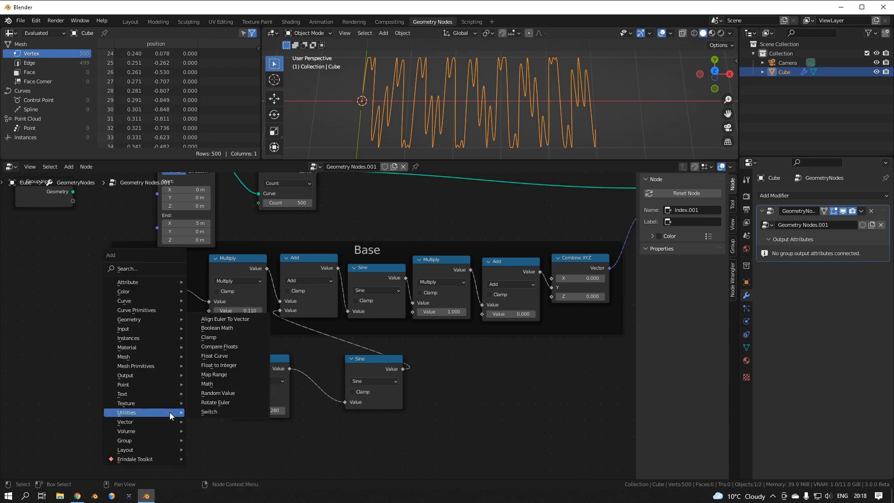
left_click(207, 384)
left_click(161, 404)
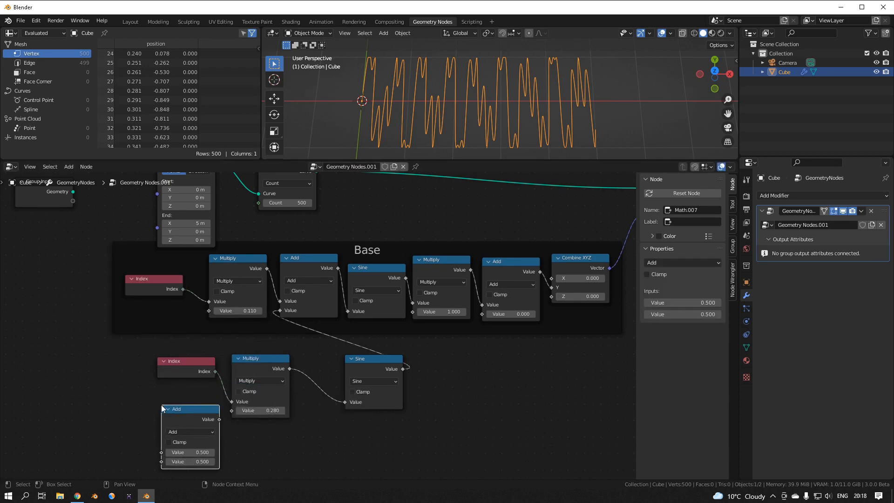
left_click(184, 435)
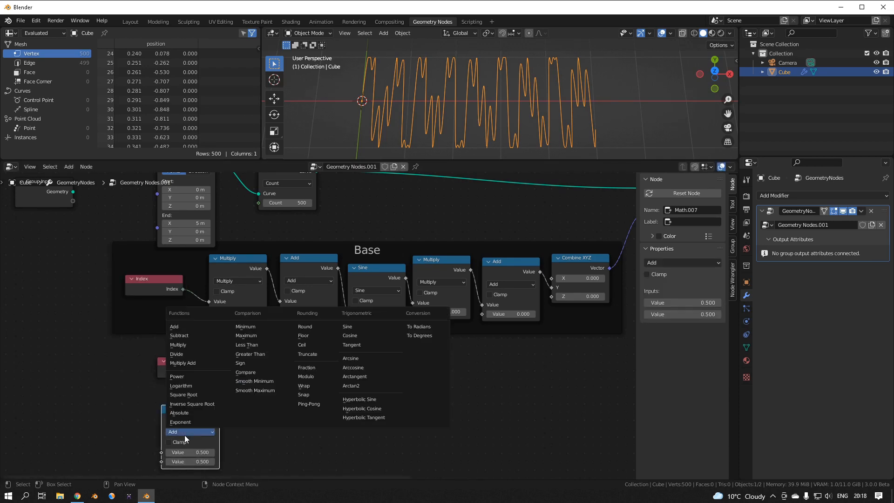
left_click(194, 355)
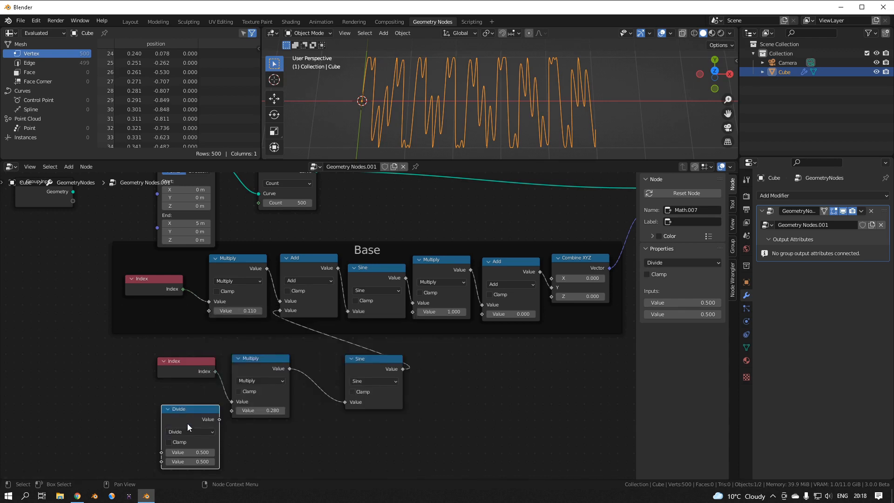
Set the Divide node's second value to 100.
left_click(186, 462)
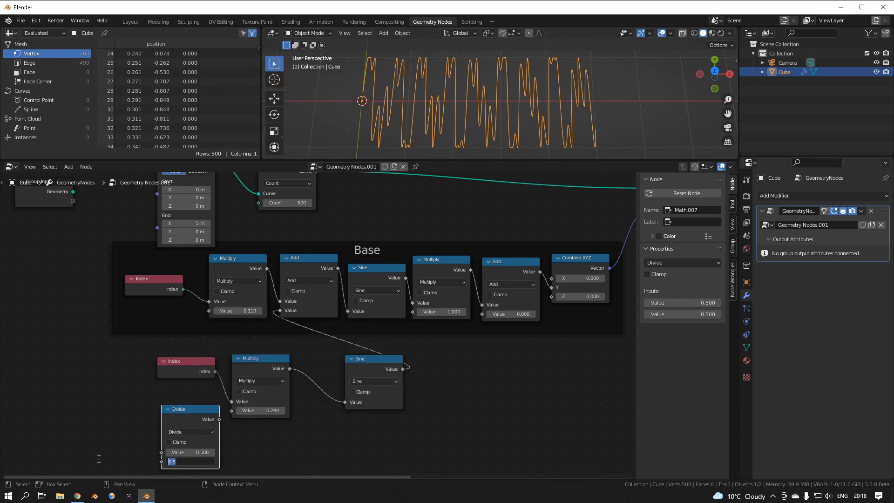
type("100")
key("Return")
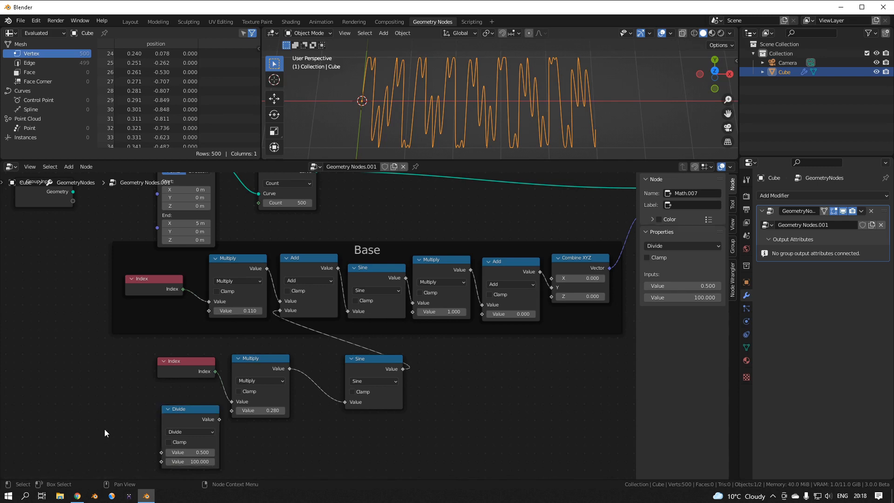
Add another utility node to the left of the Divide node.
key("shift+a")
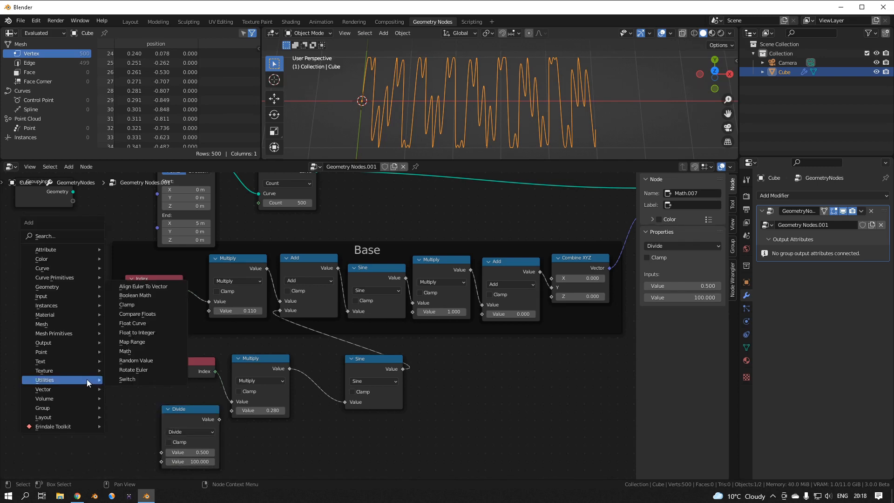
Add a Value node beside the Divide node and connect its output to Divide's first value.
mouse_move(65, 296)
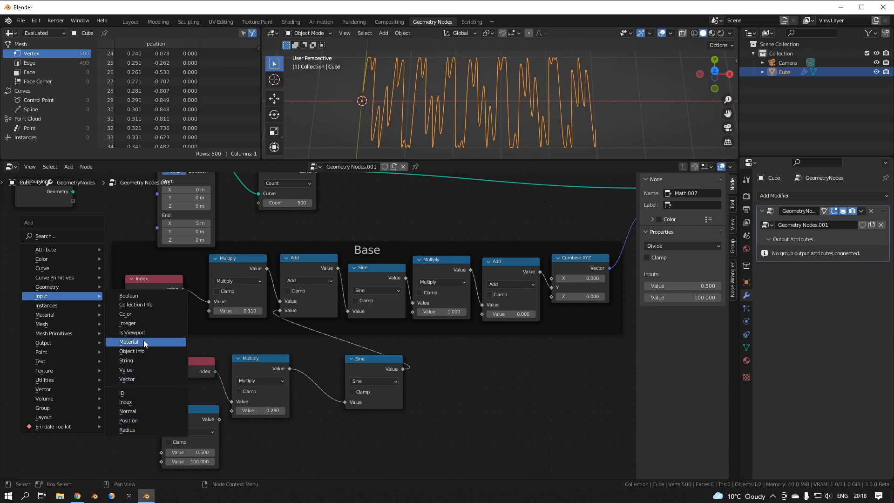
left_click(141, 371)
left_click(86, 428)
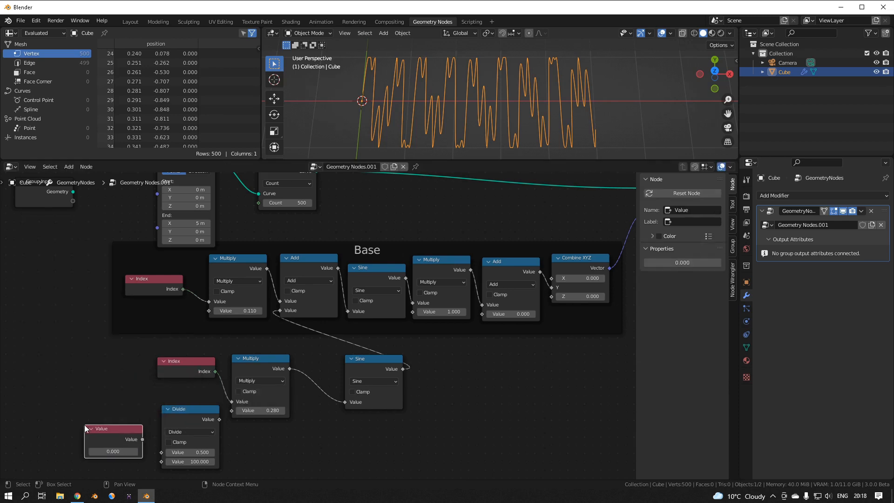
left_click_drag(143, 440, 163, 452)
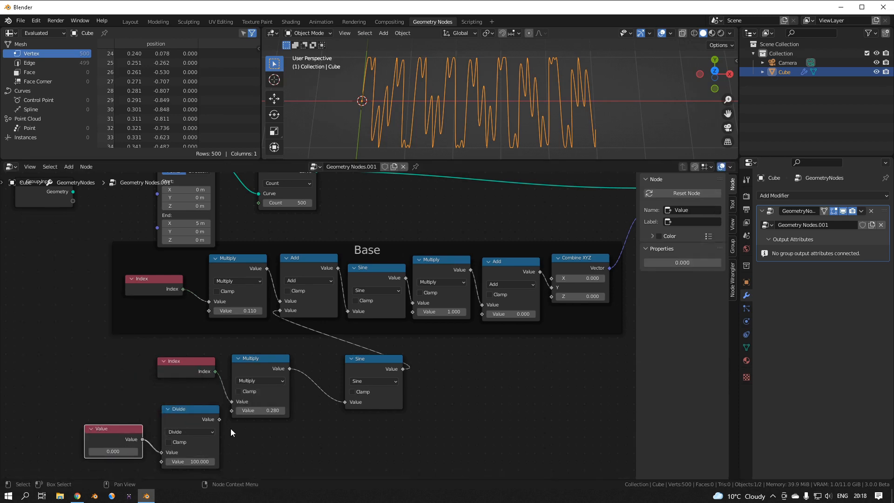
Feed the Divide result into the second value of the lower Multiply node, collapse Divide beneath it, and place the Value node alongside.
left_click_drag(219, 418, 255, 425)
key("h")
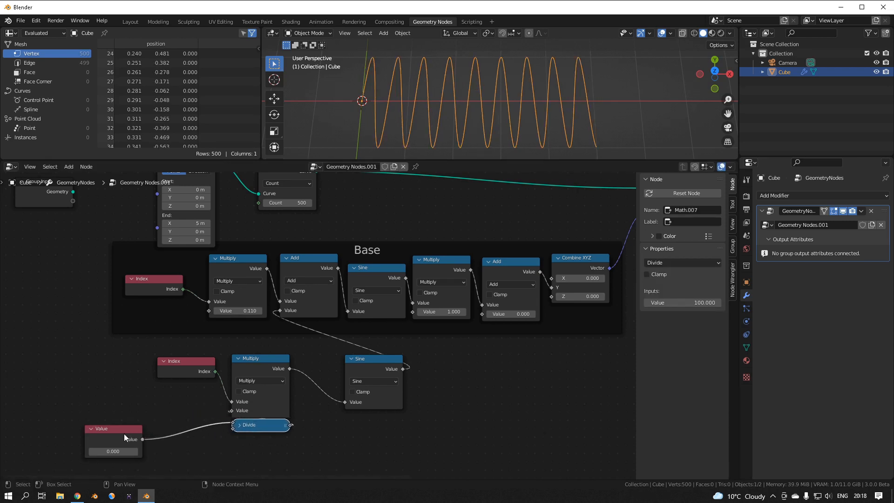
left_click_drag(124, 437, 296, 428)
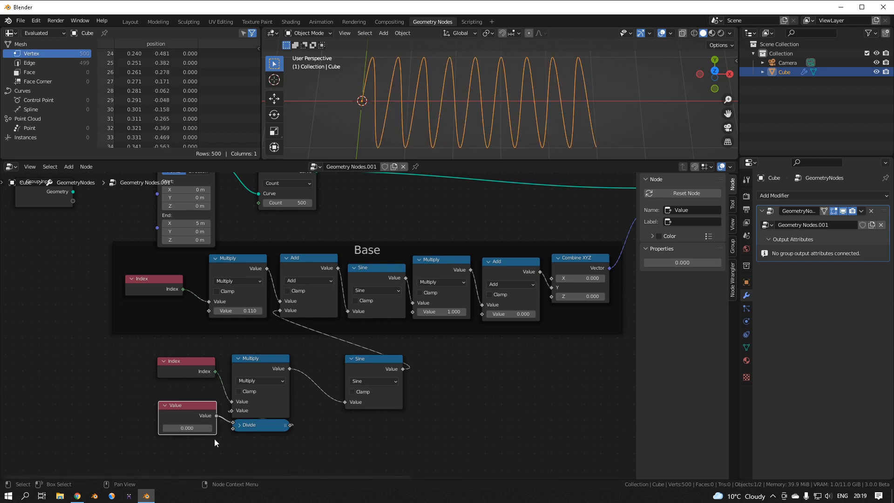
left_click_drag(186, 406, 189, 399)
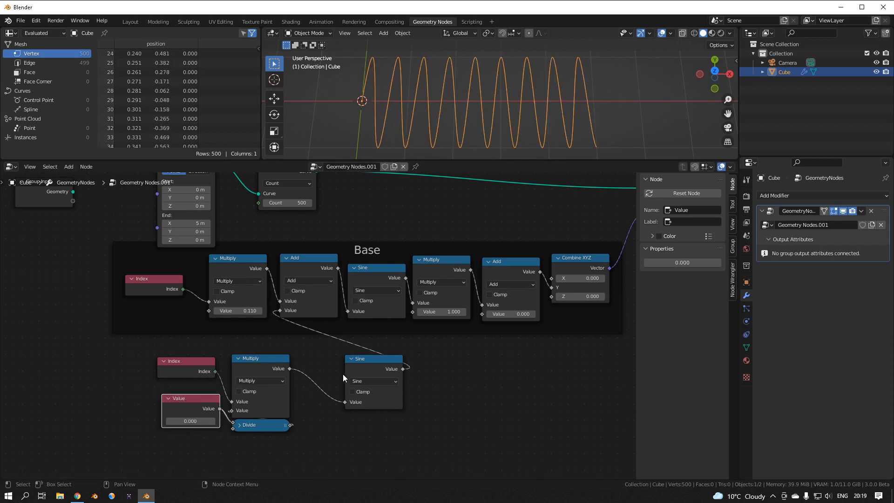
Insert a Math node set to Add between the lower Multiply and Sine nodes, and try another offset such as 3.8.
left_click_drag(344, 370, 357, 368)
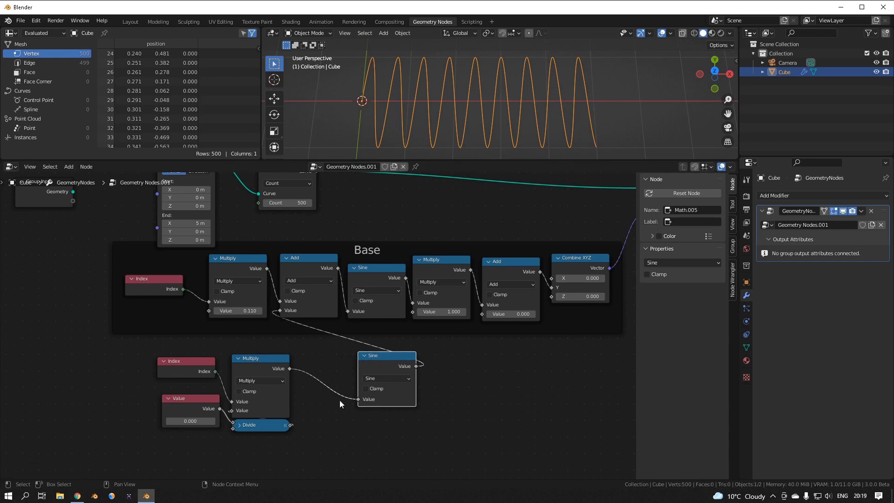
key("shift+a")
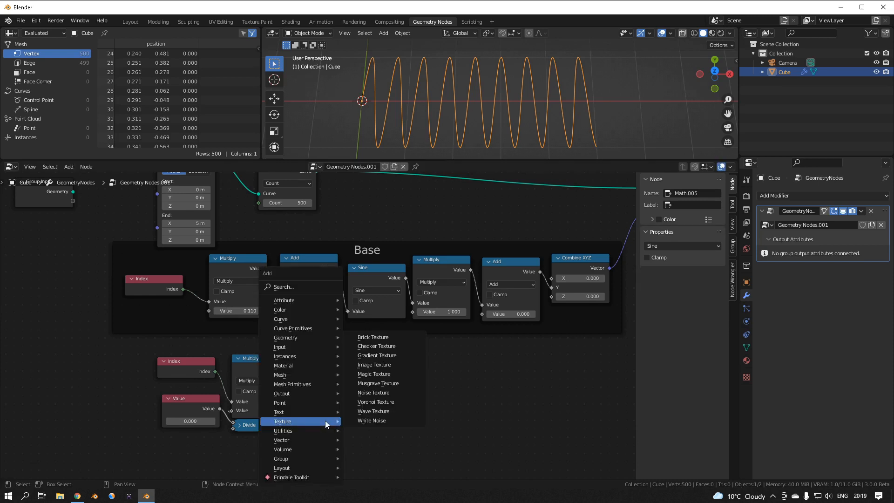
mouse_move(300, 431)
left_click(363, 402)
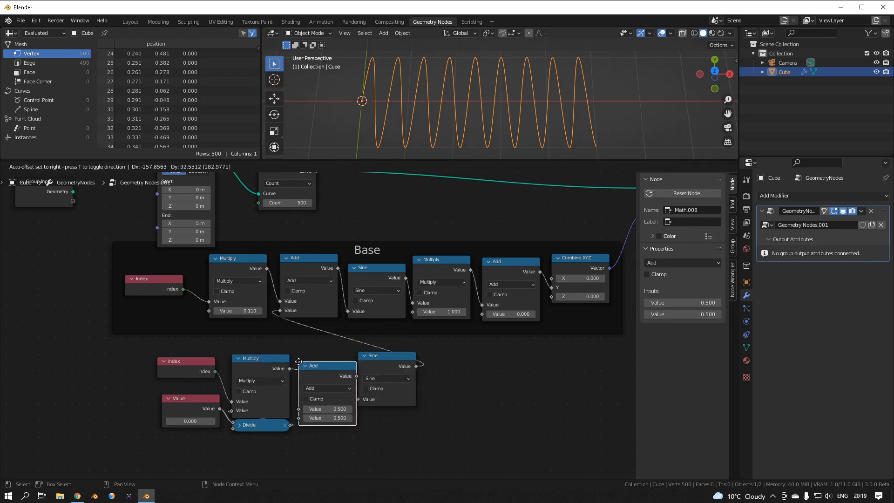
left_click(338, 393)
left_click_drag(346, 417, 368, 418)
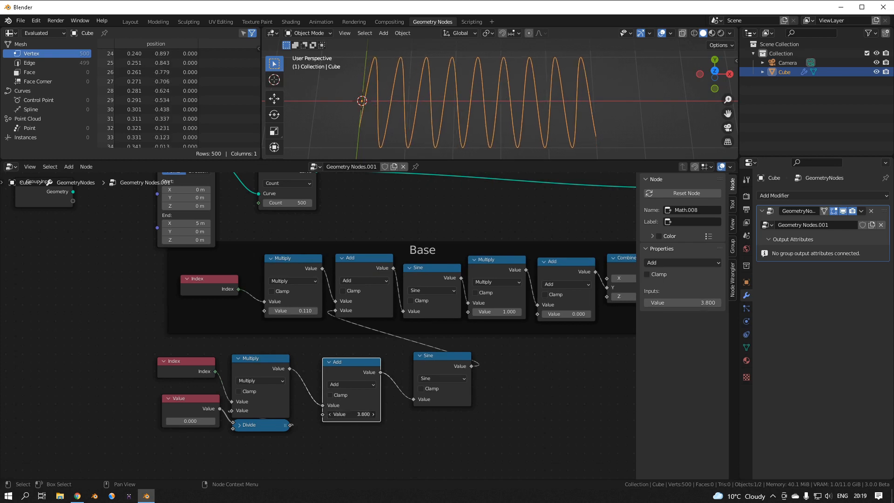
right_click(346, 415)
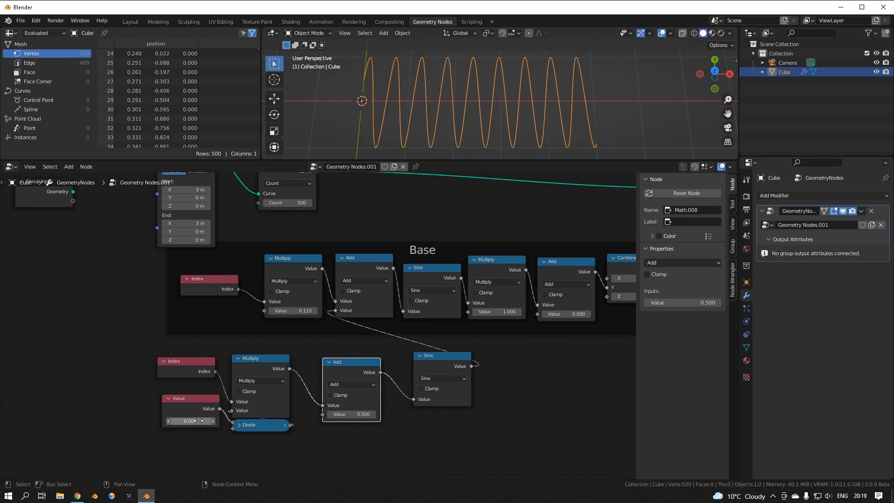
Set the Value node to 9.7 and the Multiply value in the Base frame to 0.24.
left_click_drag(198, 420, 246, 420)
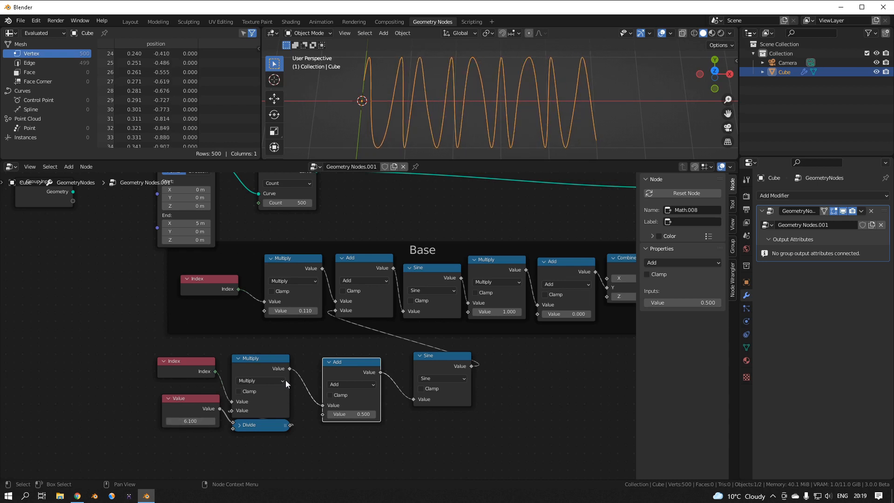
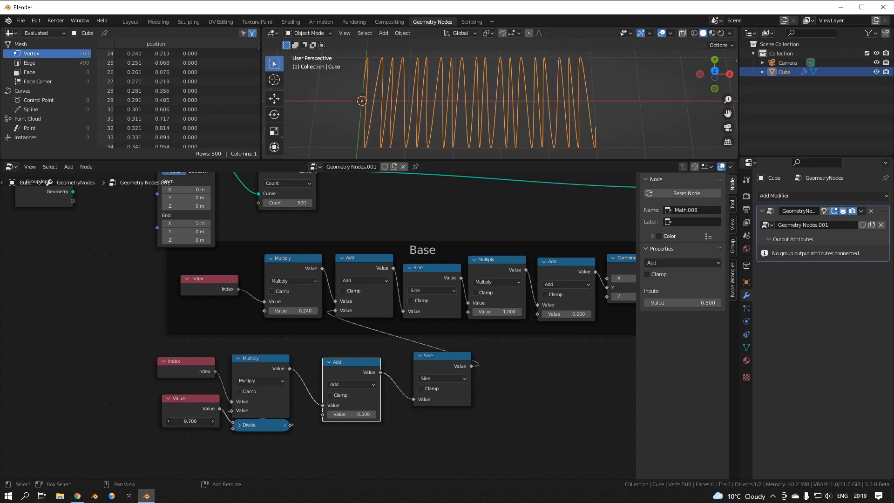
Try shifting the modulating wave with other offsets in the lower Add node, such as -12.55.
left_click_drag(351, 414, 362, 414)
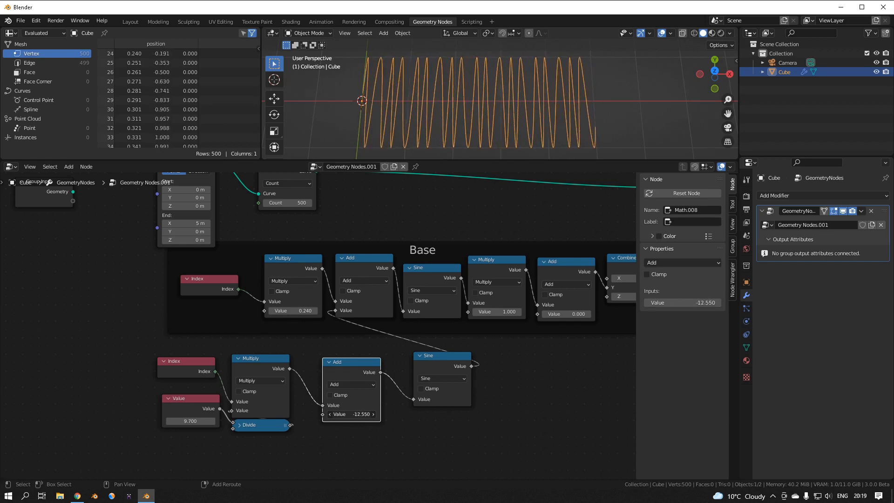
mouse_move(353, 414)
left_mouse_down()
mouse_move(373, 413)
mouse_move(358, 414)
left_mouse_up()
right_click(354, 414)
Rearrange the lower Multiply, Add and Sine nodes into a compact, evenly spaced row.
left_click_drag(341, 363, 321, 359)
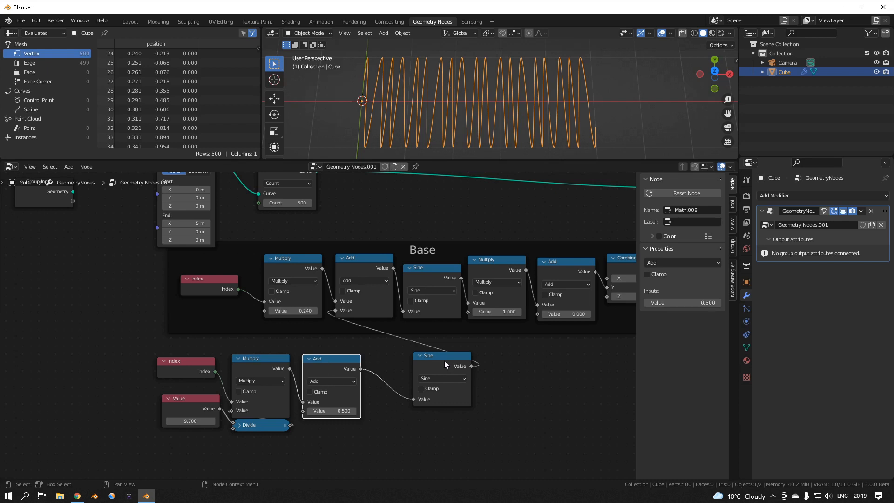
left_click_drag(444, 361, 429, 359)
left_click_drag(346, 359, 372, 358)
left_click_drag(236, 385, 267, 379)
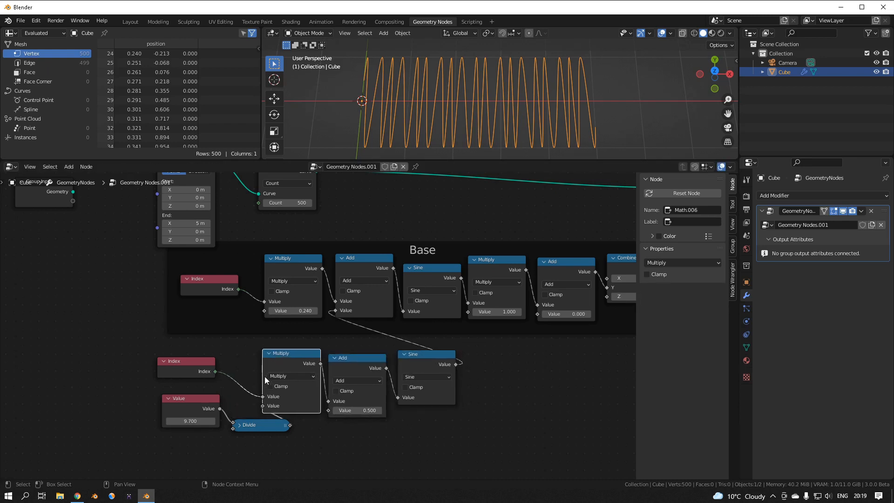
Insert a Math node set to Multiply between the lower Sine node and the Base frame's Add node, shifting the Base frame aside.
middle_click_drag(538, 381, 465, 386)
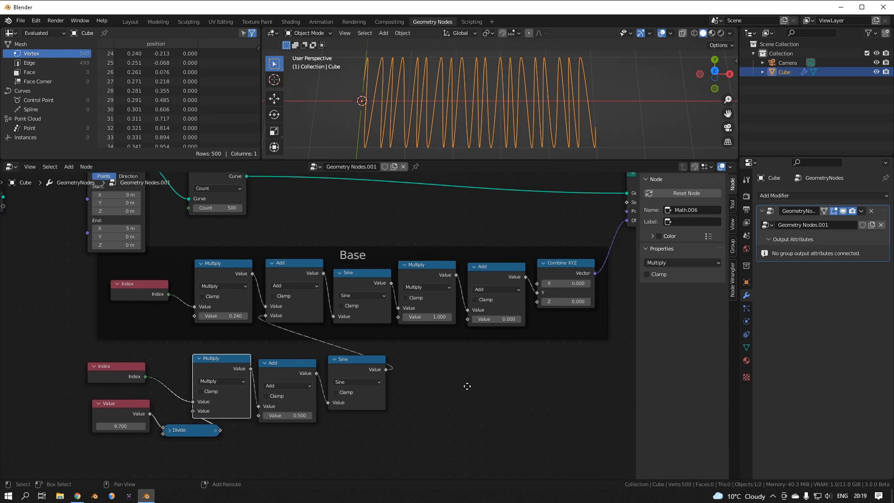
key("shift+a")
mouse_move(421, 381)
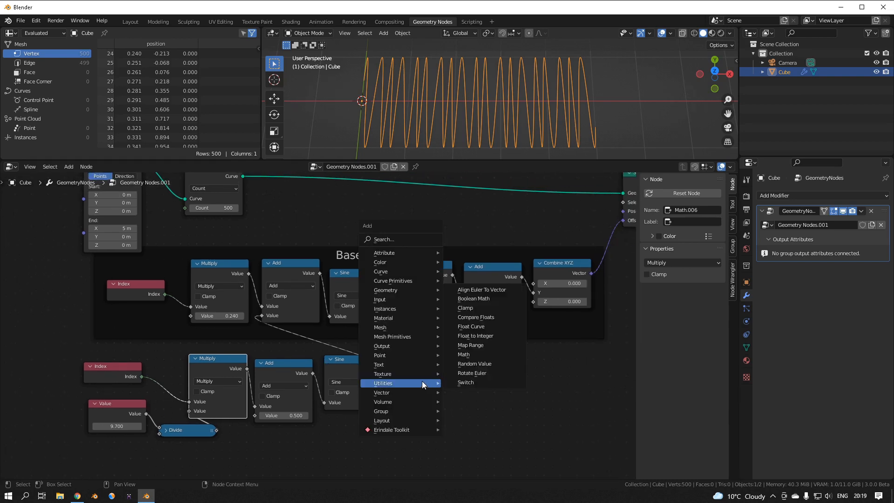
left_click(462, 355)
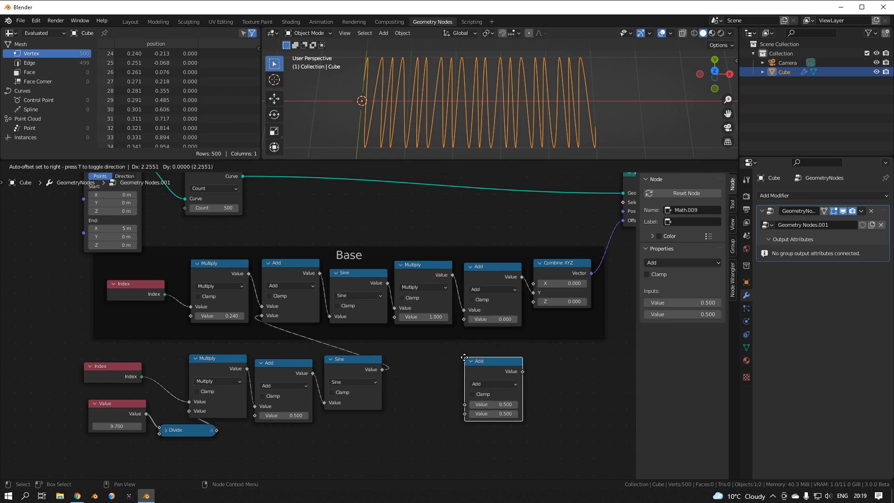
left_click(390, 361)
left_click_drag(403, 364, 423, 372)
left_click_drag(442, 270, 247, 268)
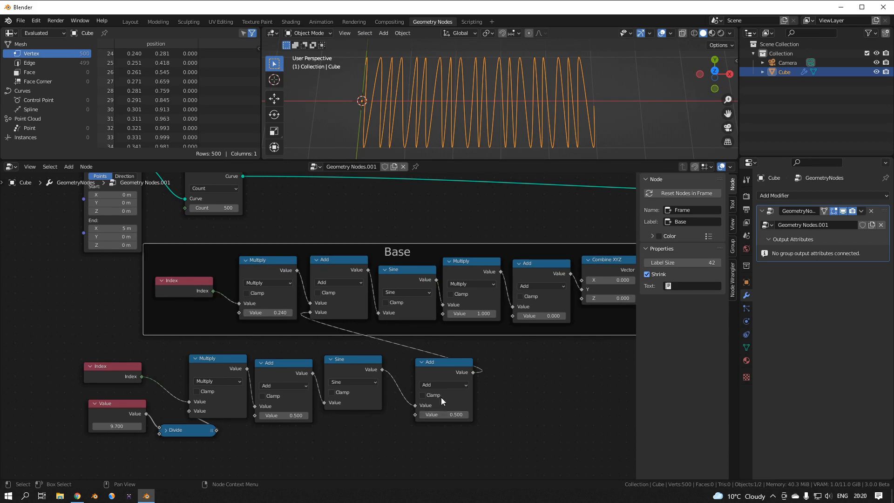
left_click(437, 384)
left_click(424, 296)
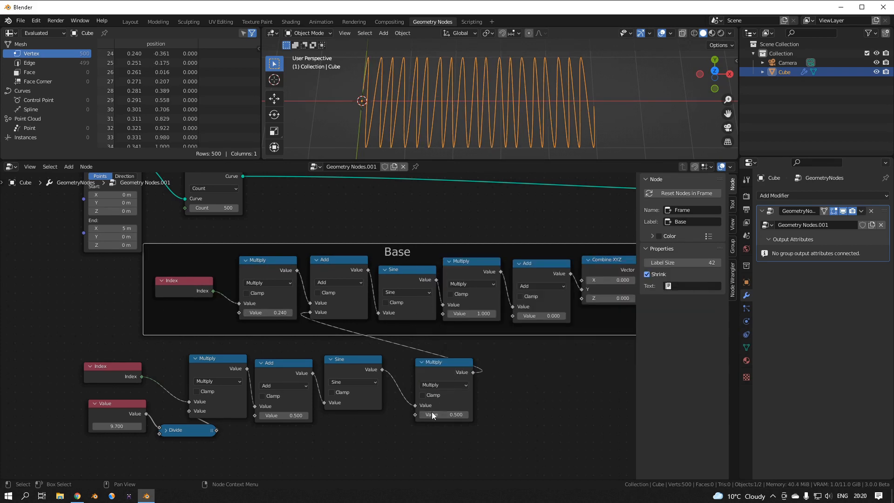
Try other amplitudes such as 2.65 in the Multiply node after the lower Sine, and move that node closer to Sine.
mouse_move(432, 414)
left_mouse_down()
mouse_move(500, 414)
mouse_move(339, 415)
mouse_move(438, 415)
left_mouse_up()
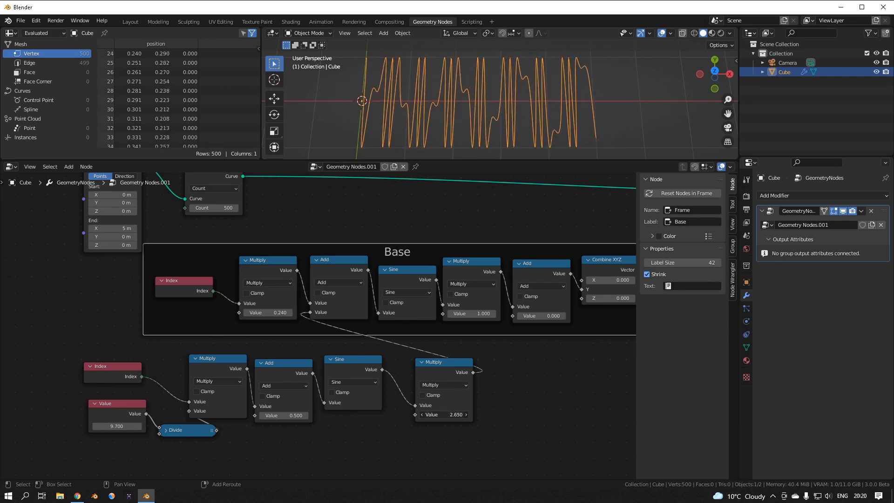
right_click(431, 414)
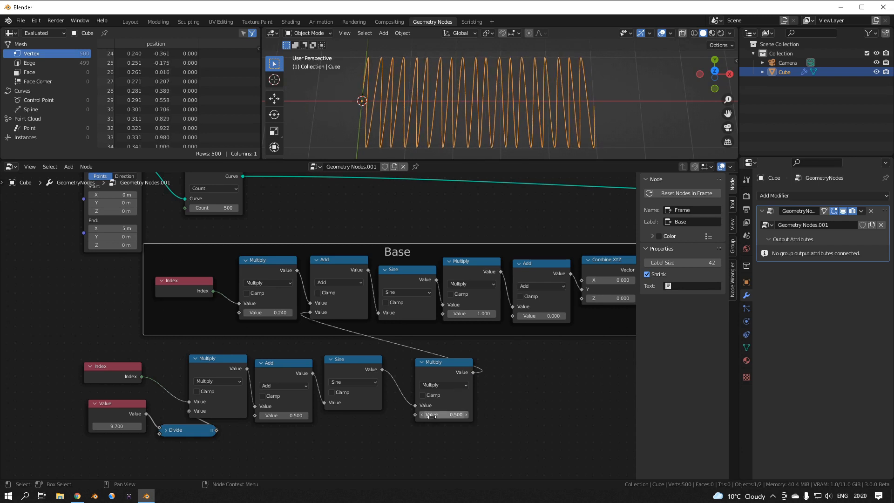
left_click_drag(444, 364, 419, 361)
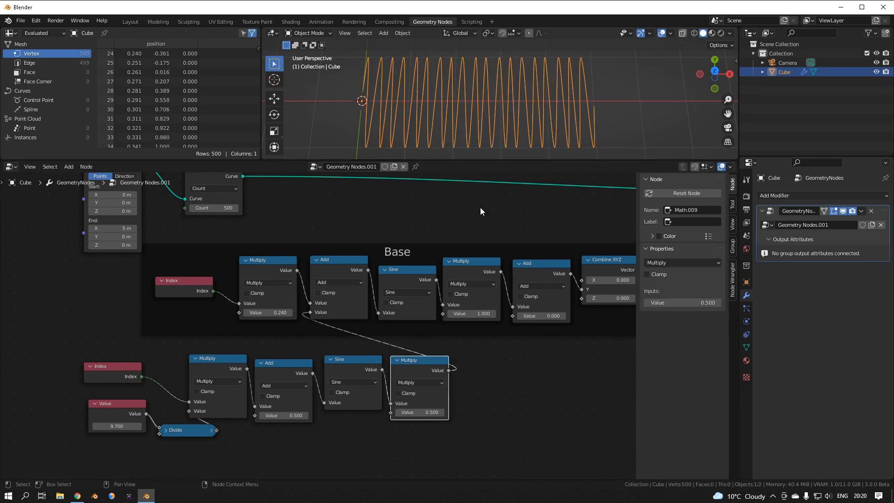
Set the Multiply value in the Base frame to 0.13 and try other frequencies in the Value node, such as 10.34 and 5.64.
left_click_drag(101, 427, 106, 427, "shift")
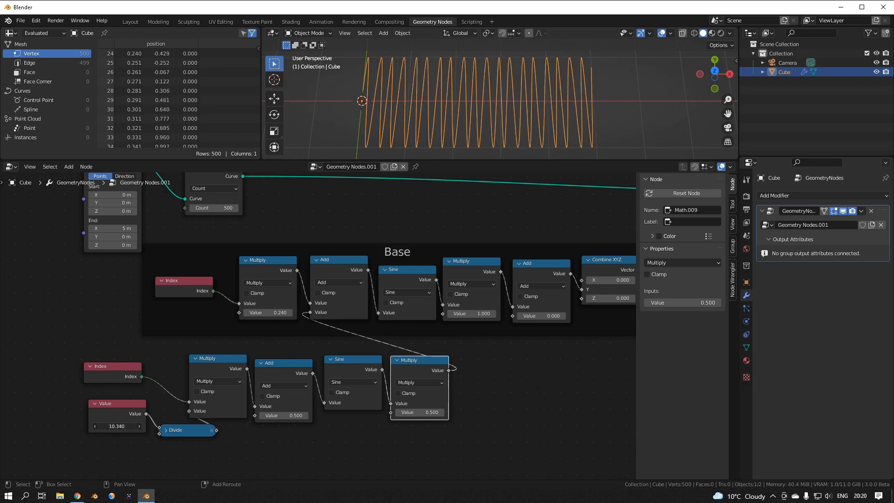
right_click(117, 426)
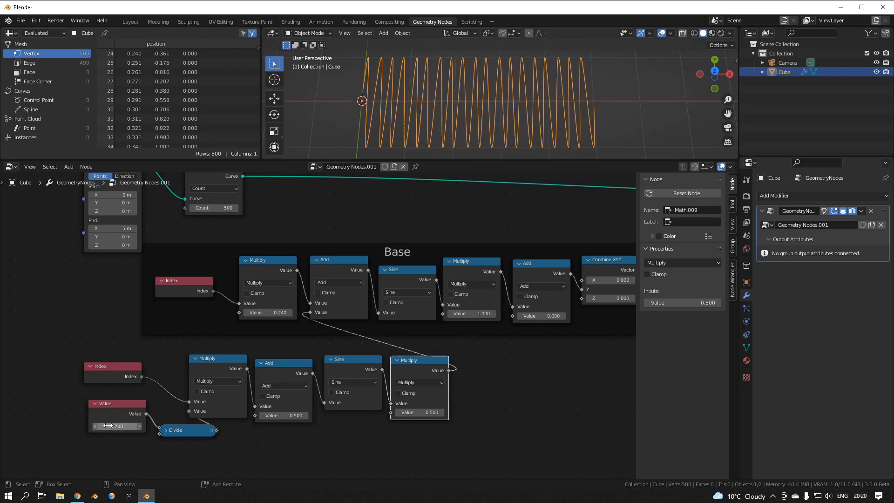
mouse_move(265, 315)
left_mouse_down()
mouse_move(298, 315)
mouse_move(259, 314)
left_mouse_up()
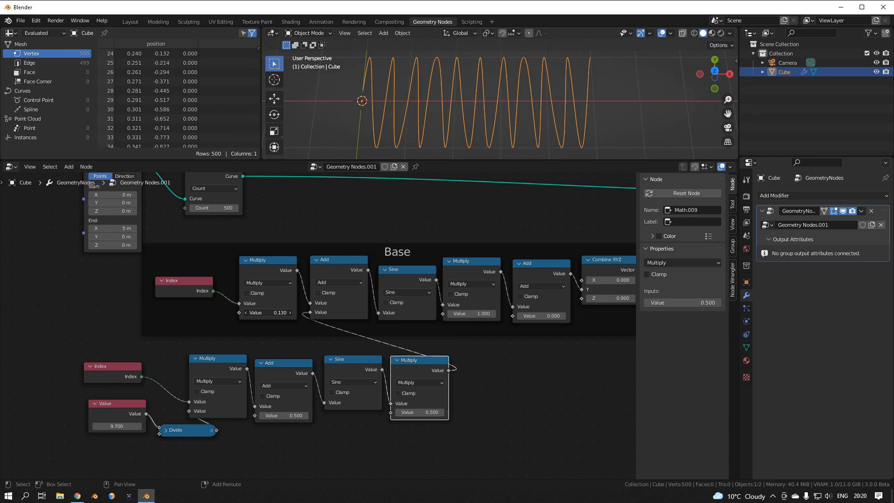
left_click_drag(116, 426, 97, 426)
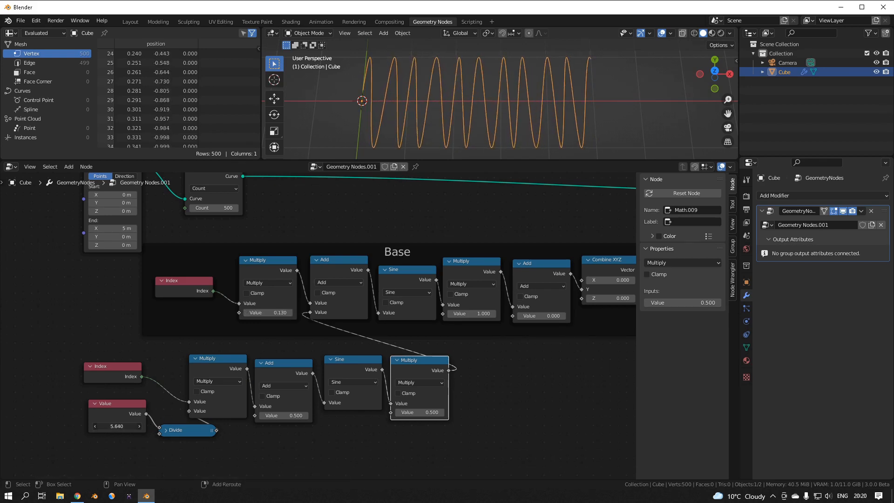
key("Escape")
Insert a Math node set to Add between the last lower Multiply node and the Base frame's Add node.
middle_click_drag(496, 399, 399, 390)
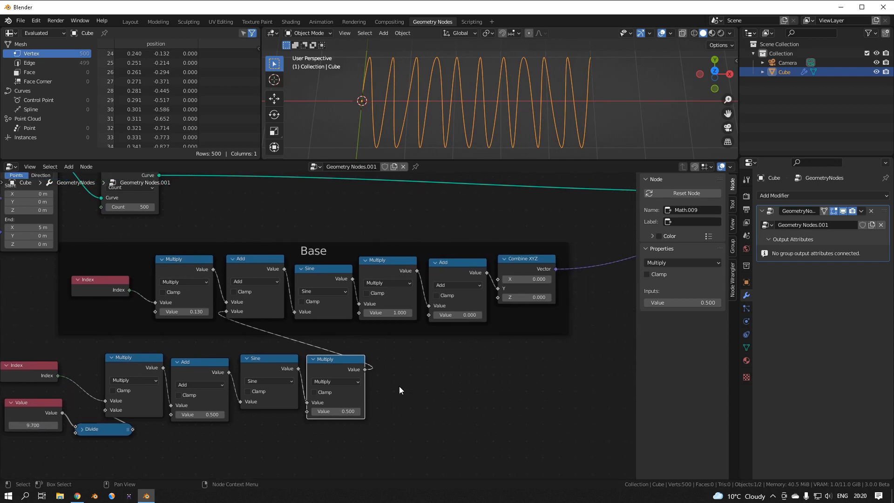
key("shift+a")
mouse_move(399, 380)
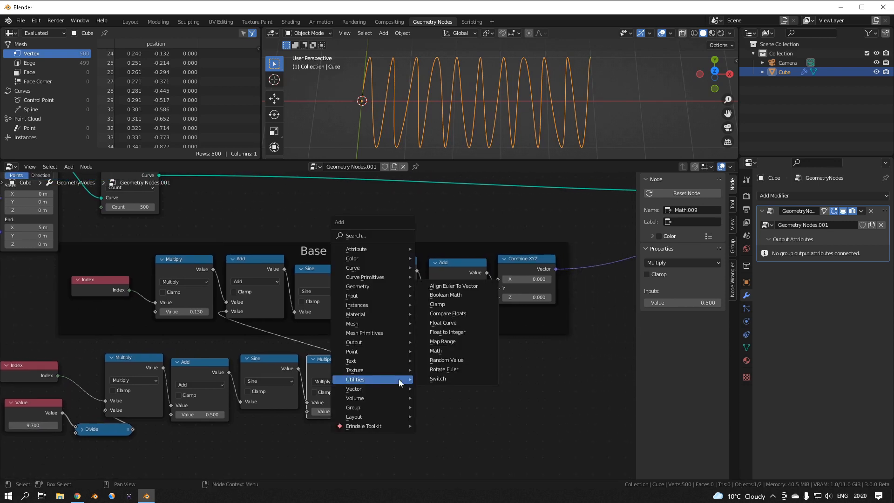
left_click(436, 350)
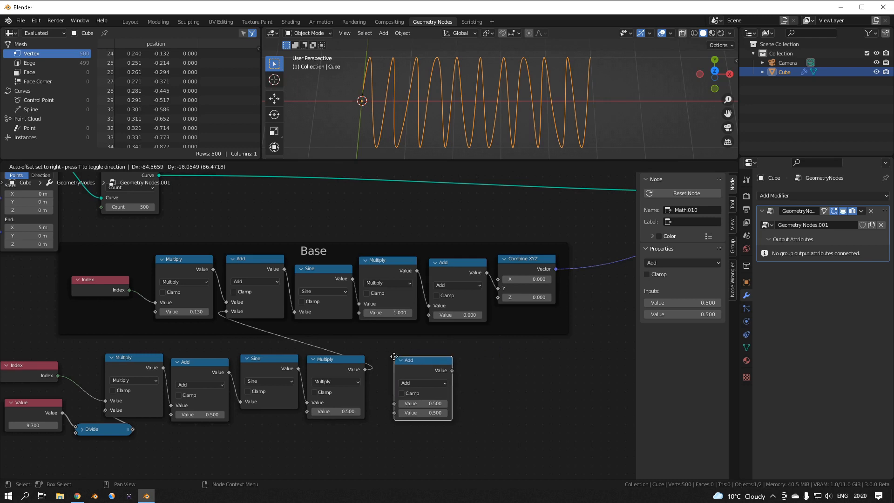
left_click(414, 370)
left_click_drag(414, 366, 386, 360)
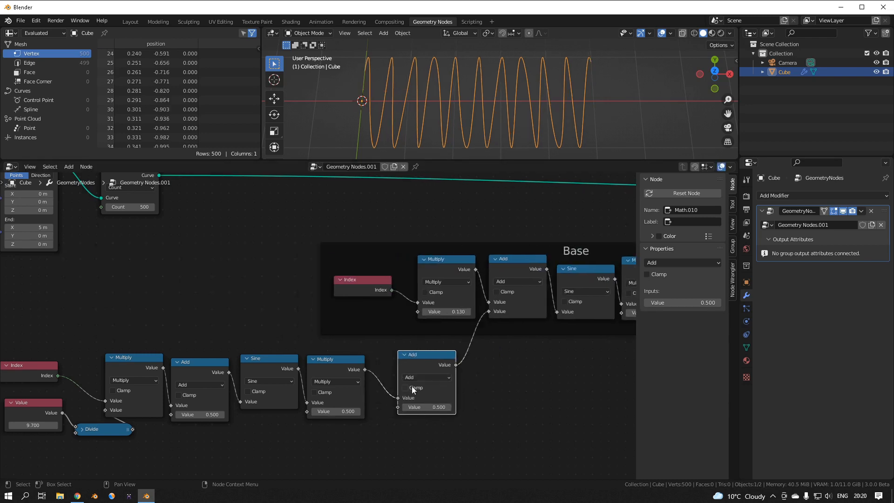
Try other values in the final lower Add node and in the Multiply node before it.
mouse_move(426, 407)
left_mouse_down()
mouse_move(503, 407)
mouse_move(391, 406)
mouse_move(432, 407)
left_mouse_up()
right_click(426, 407)
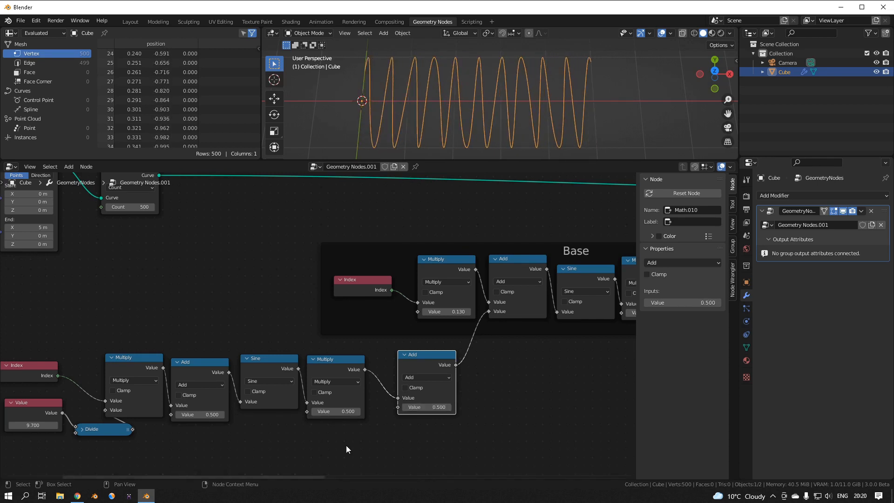
left_click_drag(329, 413, 407, 412)
right_click(330, 412)
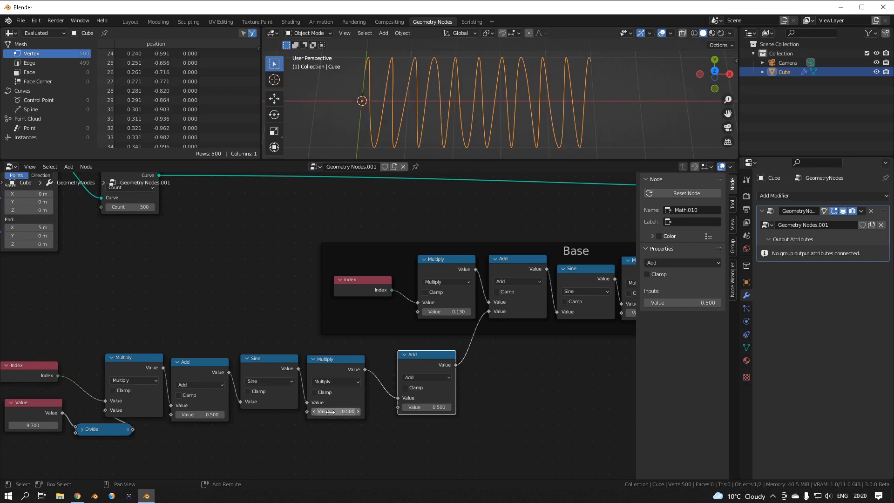
Move the final lower Add node closer to the Multiply node that feeds it.
left_click(325, 365)
left_click_drag(411, 355, 396, 359)
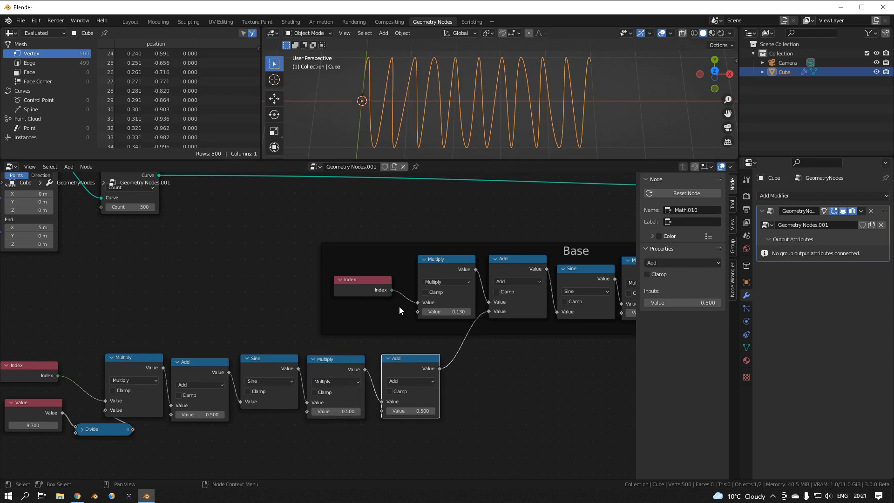
Move the Base frame back so that it sits above the lower sine node chain.
left_click(398, 263)
left_click_drag(398, 262, 158, 257)
scroll(491, 417, "down", 2)
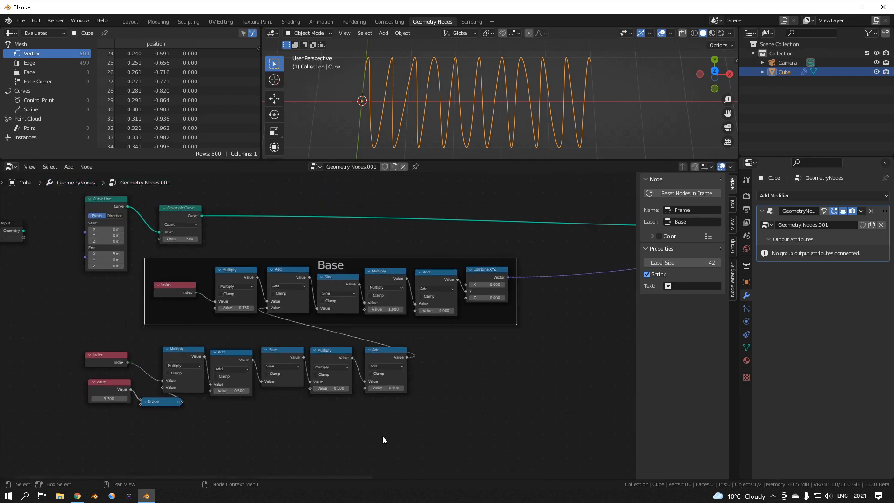
Join all nodes of the lower sine chain in a frame labelled FM with a label size of 64.
left_click_drag(48, 346, 480, 432)
key("ctrl+j")
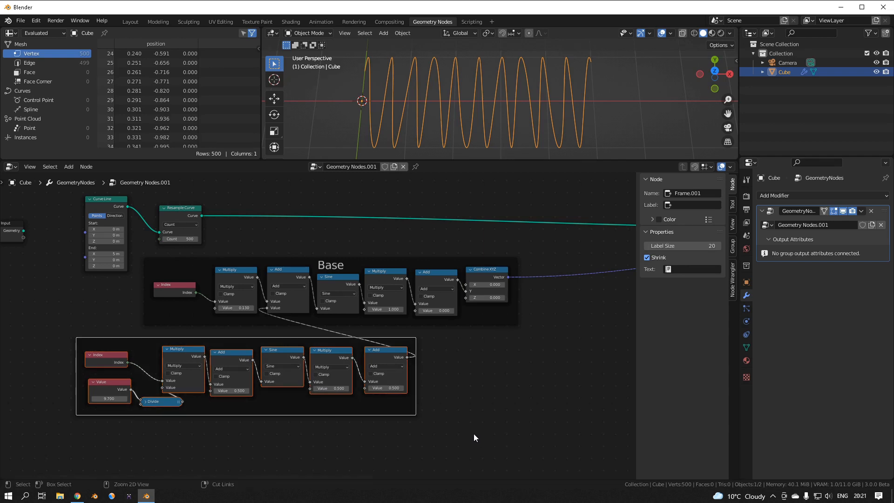
left_click(685, 204)
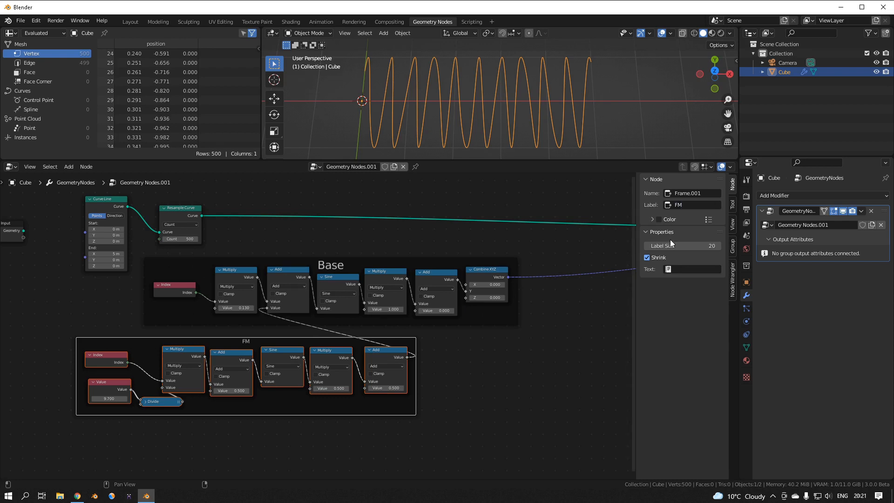
left_click_drag(670, 242, 717, 242)
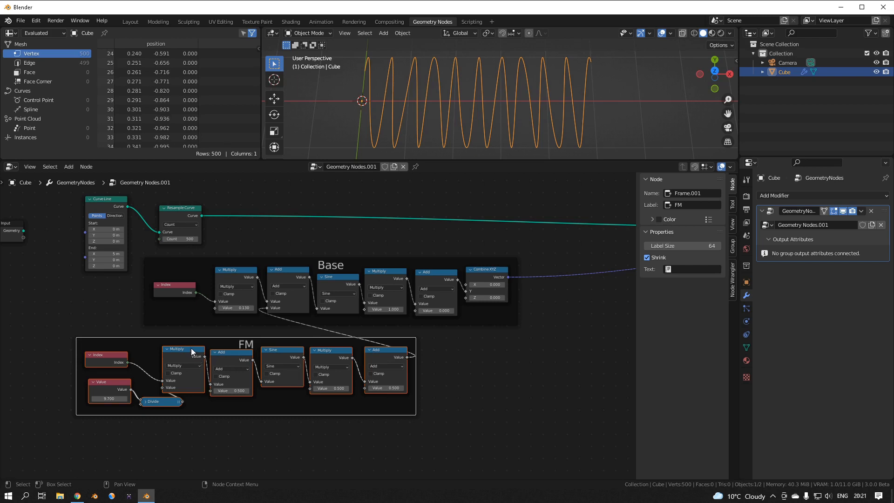
Shift the first Multiply node inside the FM frame and align the whole frame directly beneath the Base frame.
mouse_move(191, 348)
left_mouse_down()
mouse_move(203, 362)
mouse_move(195, 352)
left_mouse_up()
left_click(201, 364)
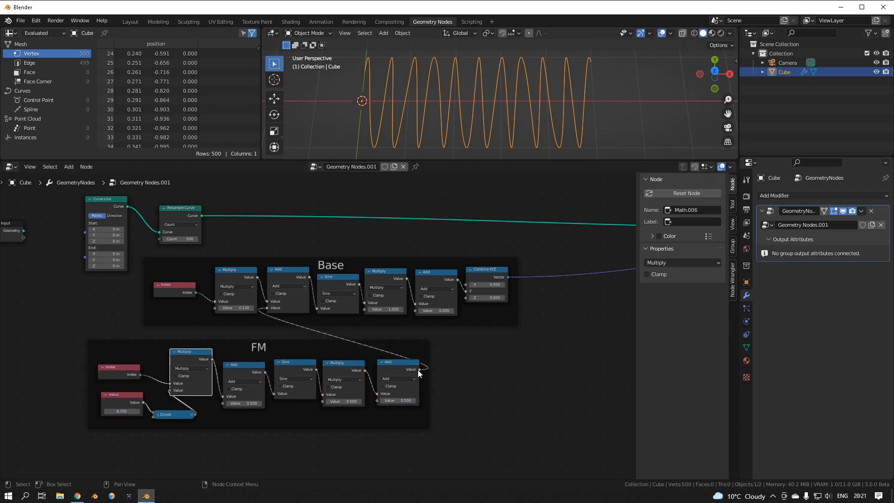
left_click_drag(343, 350, 397, 342)
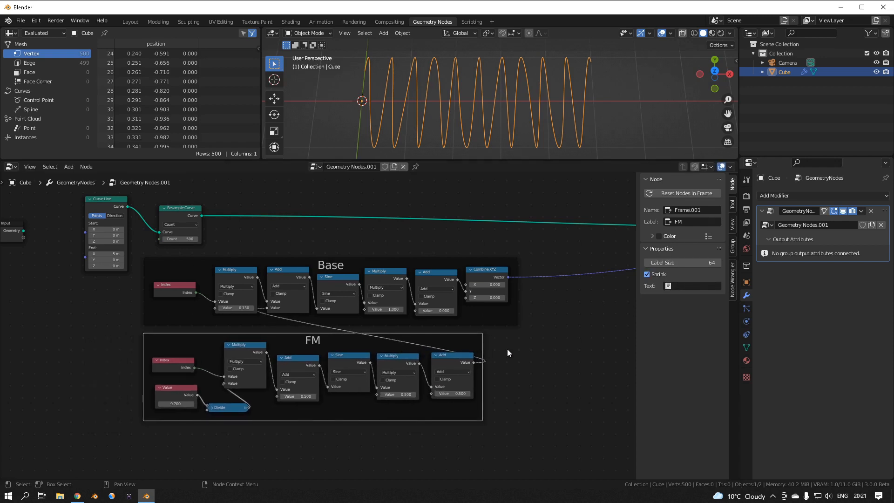
Add a new Index node in the empty area beside the FM frame.
scroll(526, 349, "down", 4)
middle_click_drag(520, 346, 423, 341)
scroll(445, 333, "up", 2)
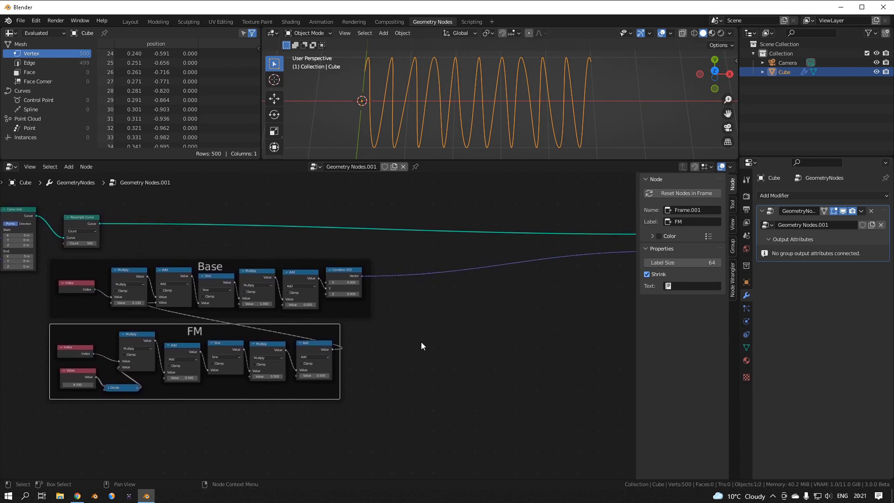
key("shift+a")
mouse_move(422, 342)
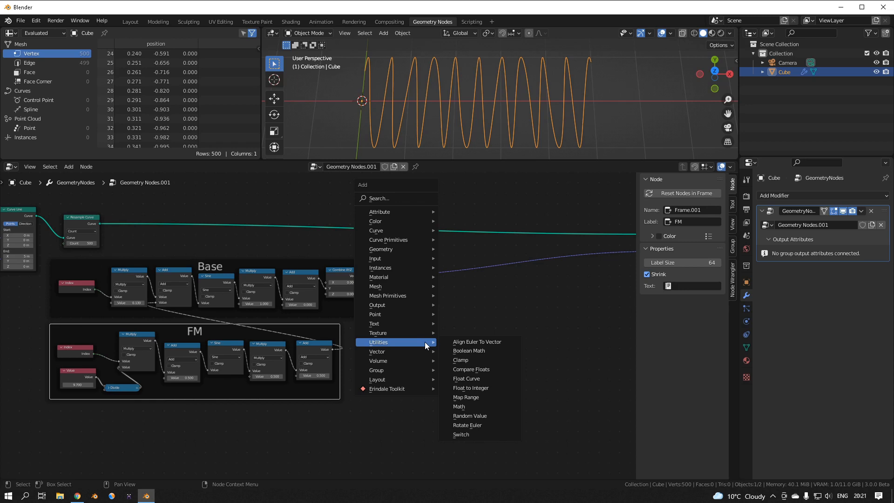
mouse_move(390, 260)
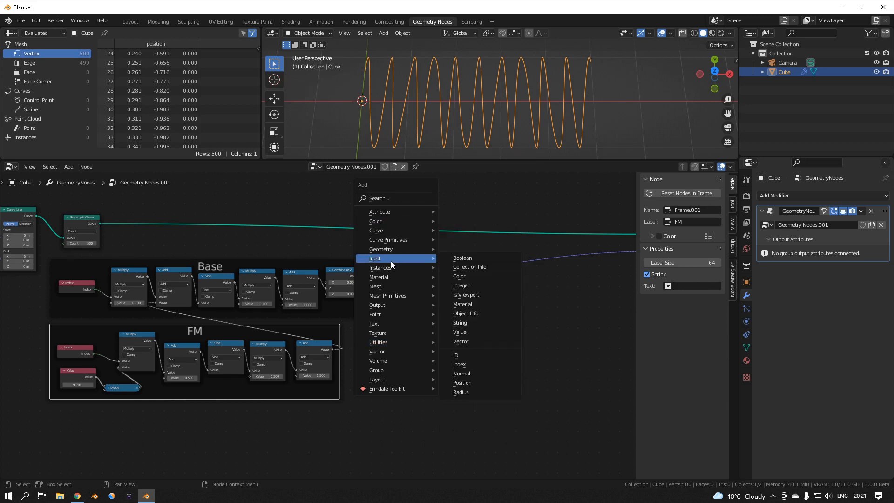
left_click(465, 365)
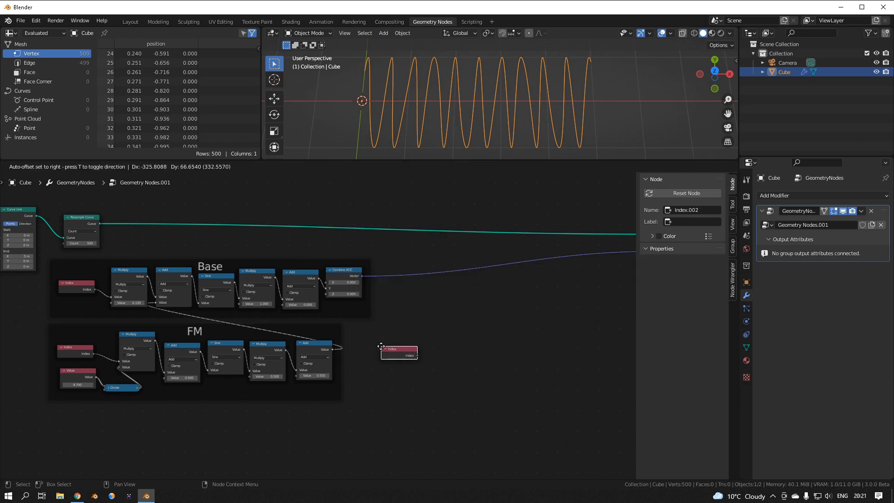
left_click(381, 346)
Add a Math node after the new Index node and duplicate it three times to form a row of four.
key("shift+a")
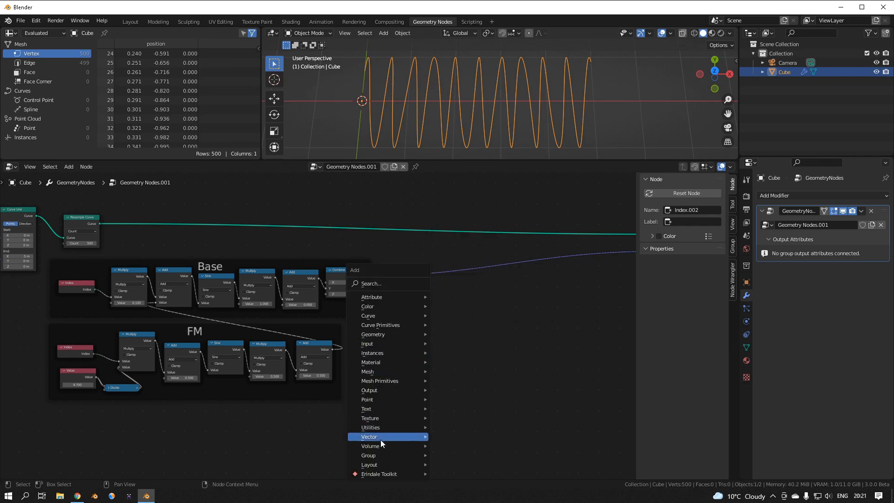
mouse_move(375, 427)
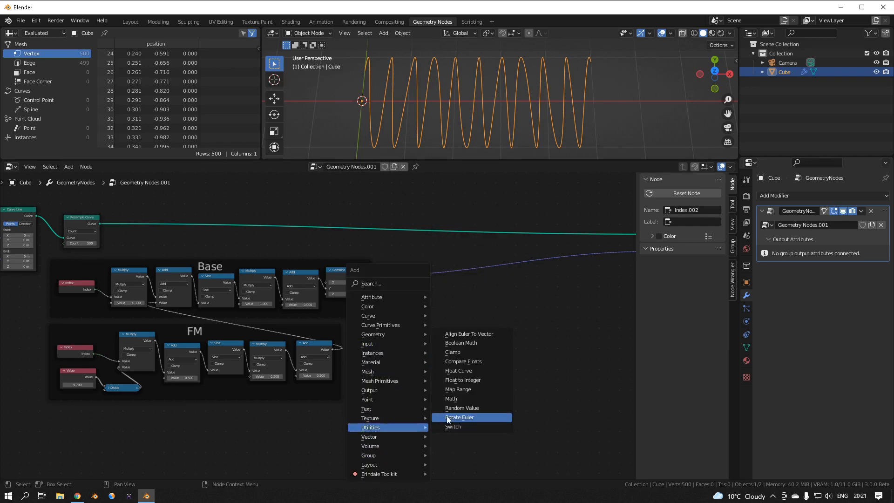
left_click(453, 399)
left_click(446, 336)
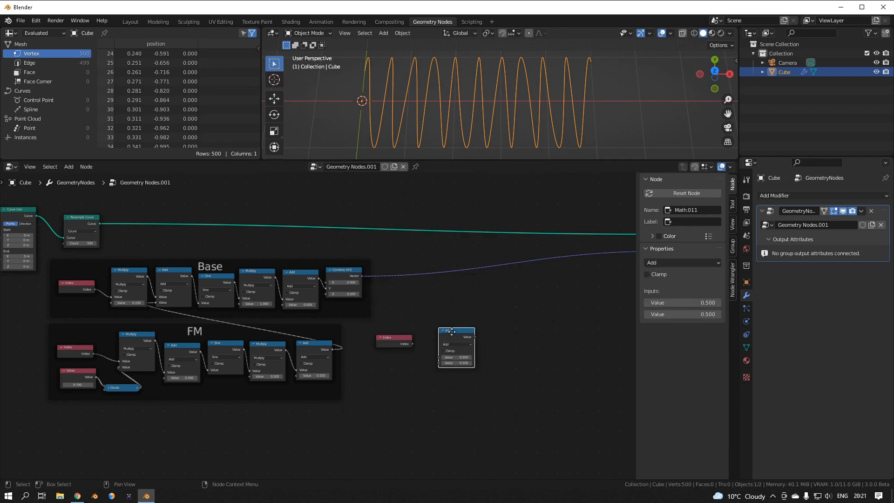
key("shift+d")
left_click(511, 335)
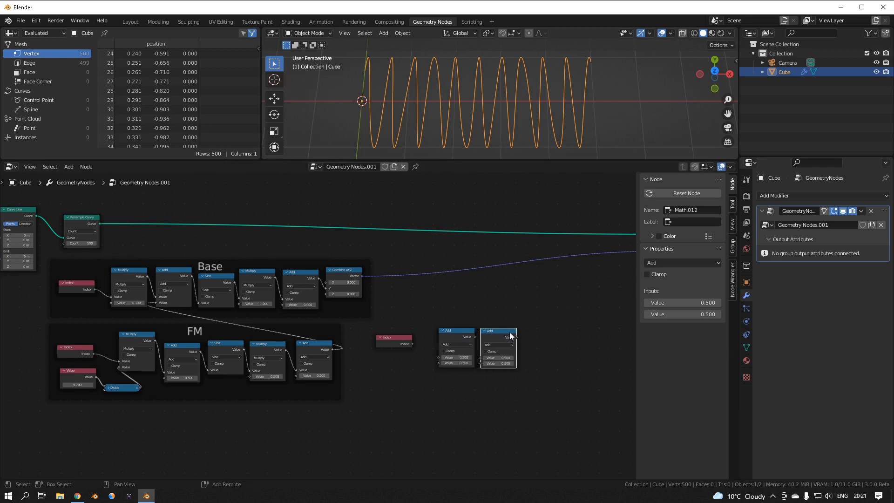
key("shift+d")
left_click(590, 334)
middle_click_drag(574, 309, 454, 311)
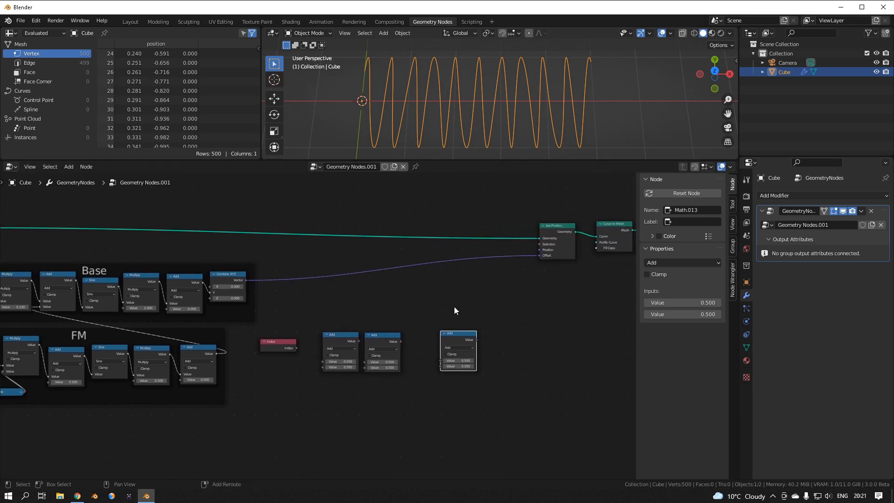
key("shift+d")
left_click(502, 311)
Set the first and third Math nodes in the new row to Multiply.
scroll(440, 340, "up", 2)
left_click(349, 359)
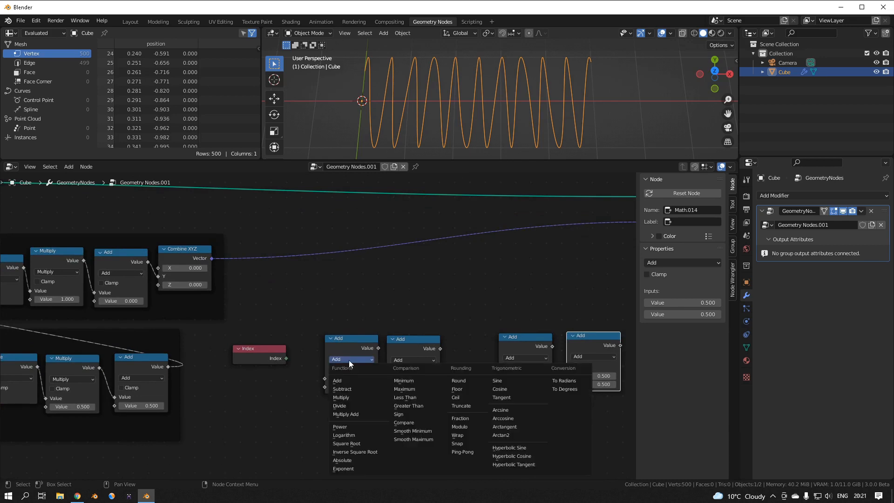
left_click(357, 400)
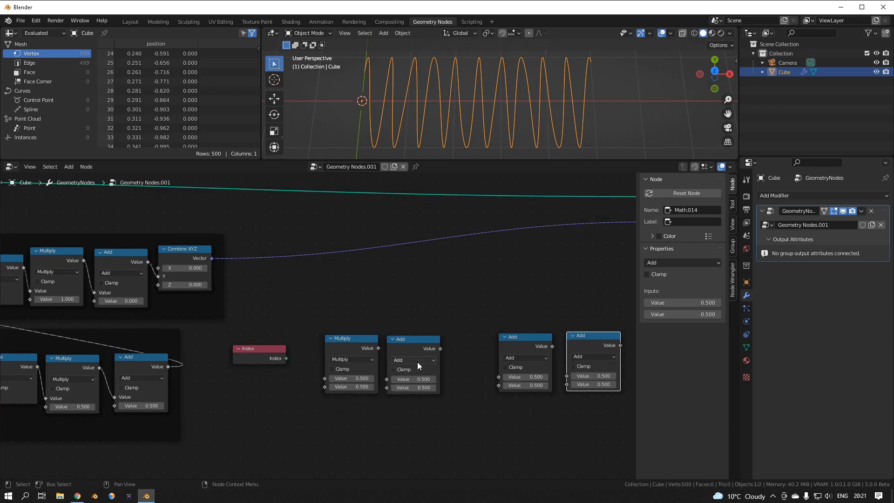
left_click(530, 354)
left_click(527, 358)
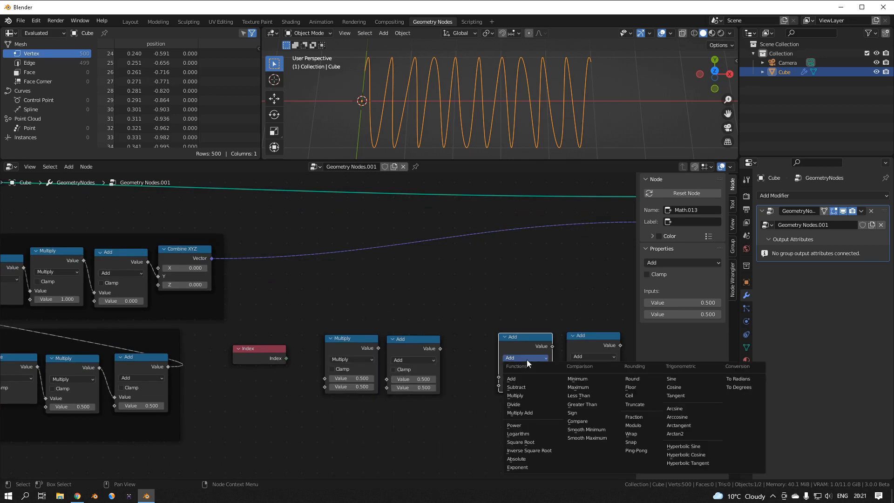
left_click(526, 397)
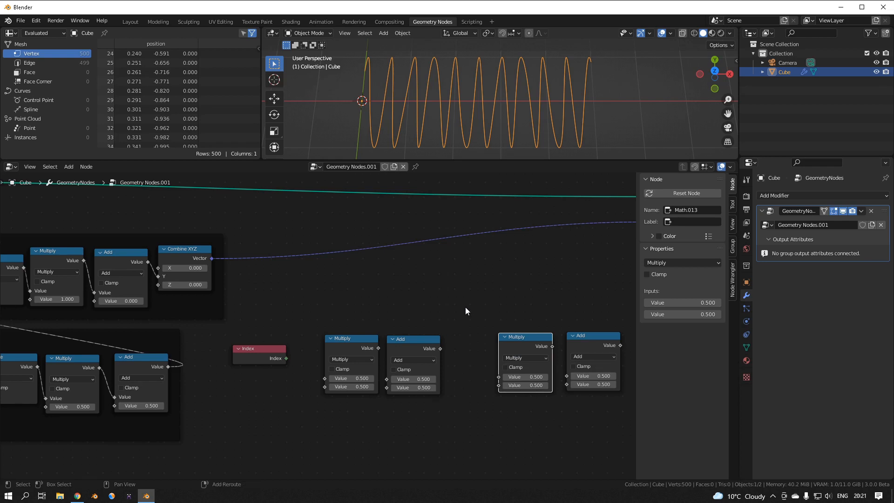
Duplicate the first new Add node, place the copy before the second Multiply node and set it to Sine.
left_click(412, 343)
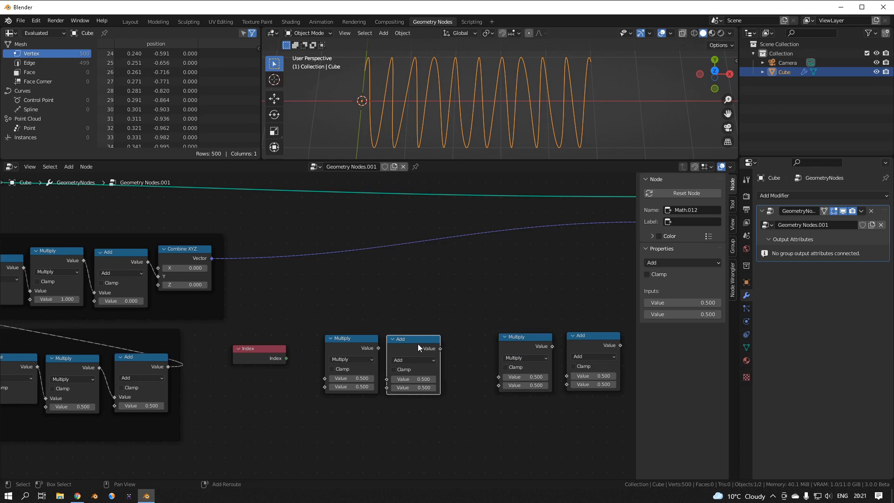
key("shift+d")
left_click(458, 353)
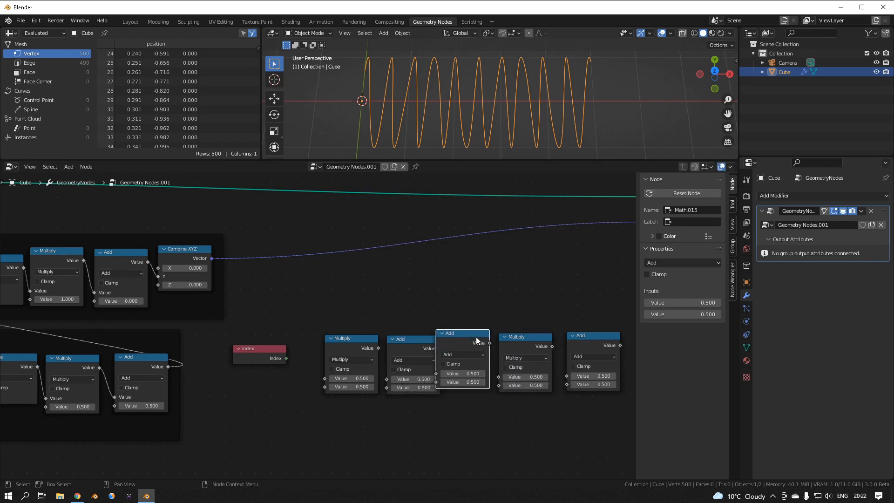
left_click(459, 354)
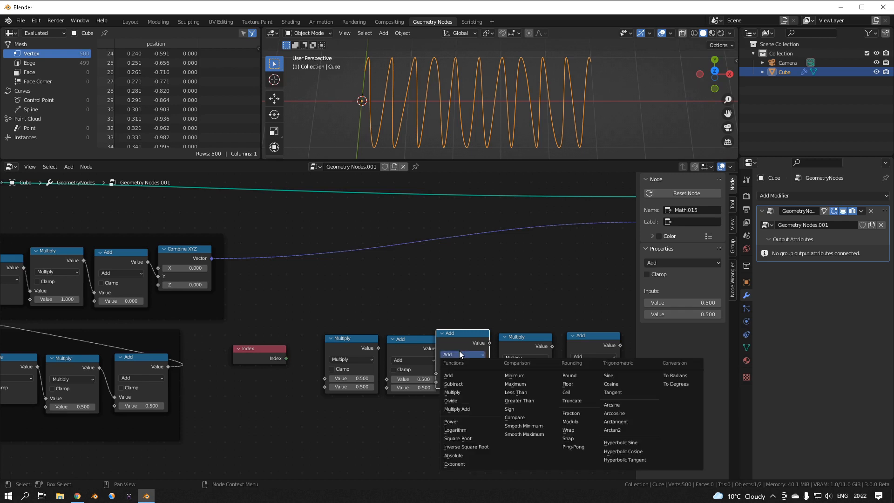
left_click(608, 375)
Link the first new Add node to the Sine node and move the Multiply and Add pair closer to the Index node.
left_click_drag(320, 318, 403, 386)
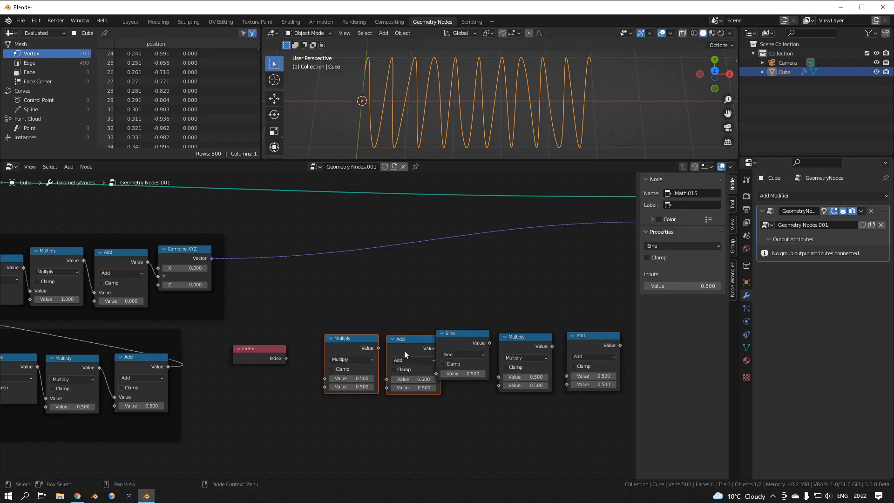
left_click_drag(404, 351, 436, 374)
key("g")
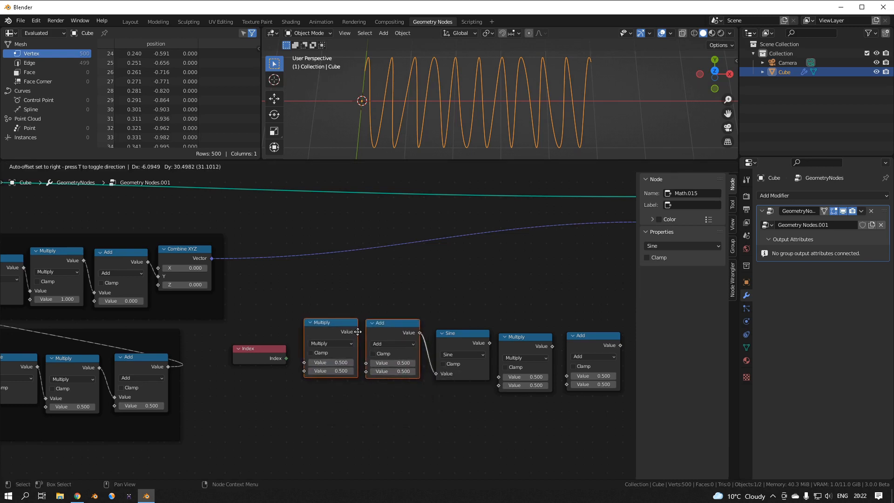
left_click(357, 333)
left_click_drag(357, 332, 391, 364)
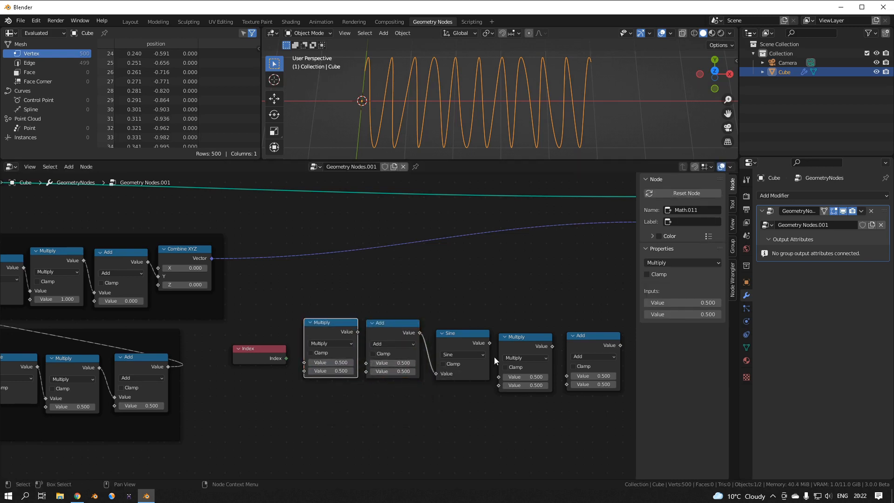
Complete the new chain by linking Index to Multiply to Add, and Sine to the second Multiply and the final Add.
left_click_drag(491, 343, 569, 376)
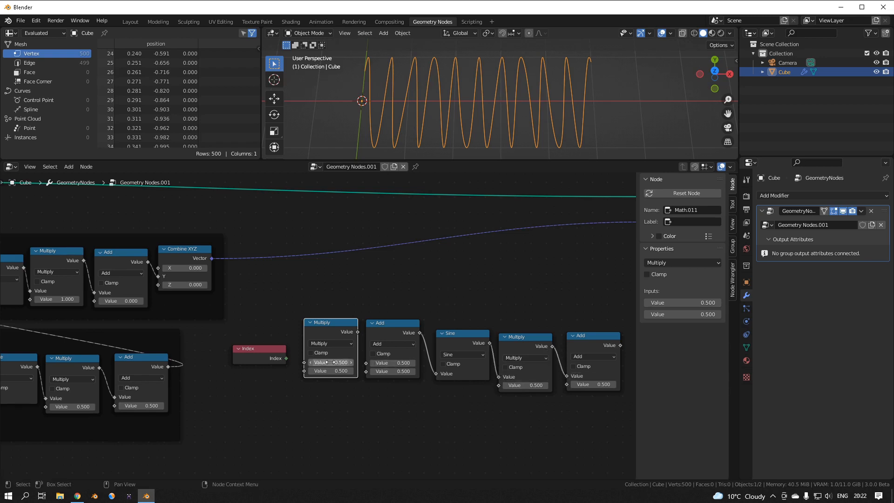
left_click_drag(286, 359, 307, 364)
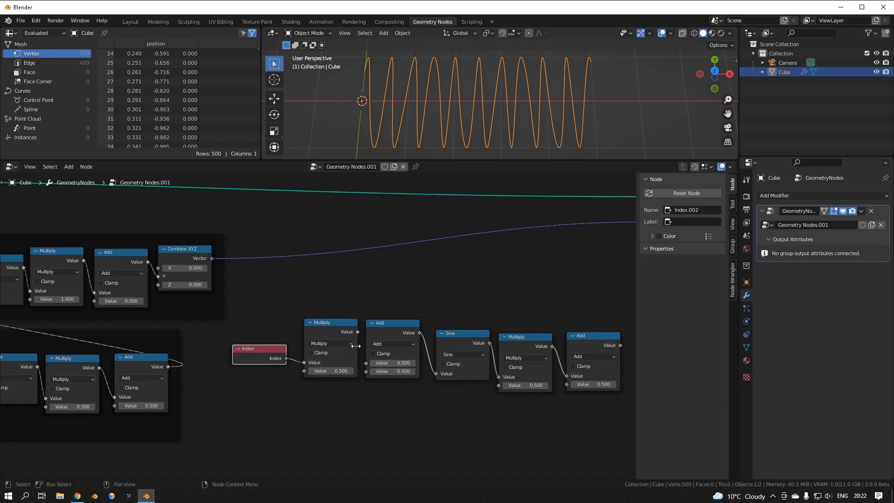
scroll(355, 331, "up", 2)
left_click_drag(364, 333, 376, 372)
left_click_drag(343, 328, 375, 367)
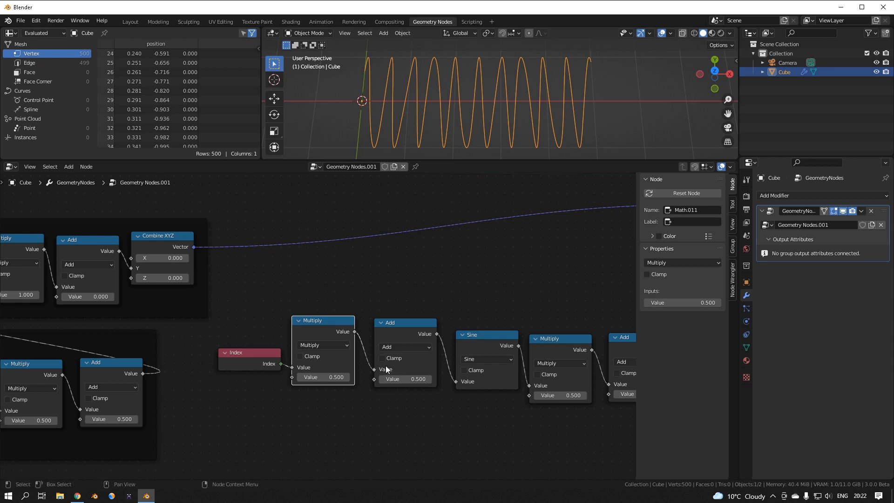
Join the new Index, Multiply, Add, Sine, Multiply and Add nodes in a frame labelled AM.
scroll(385, 365, "down", 3)
middle_click_drag(495, 303, 431, 299)
scroll(433, 305, "up", 3)
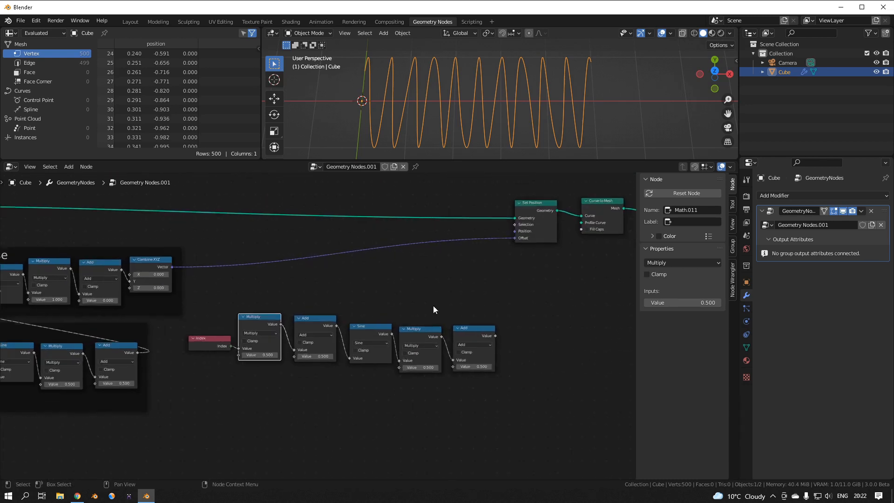
middle_click_drag(280, 291, 354, 307)
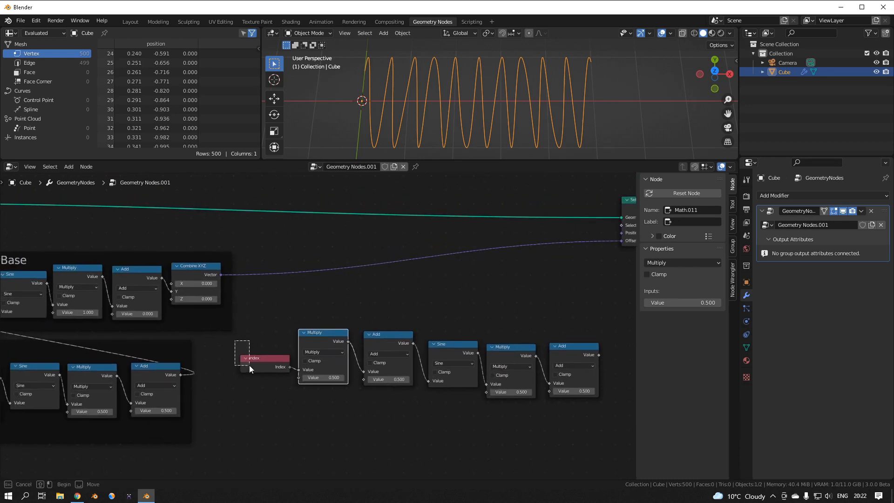
left_click_drag(235, 339, 601, 453)
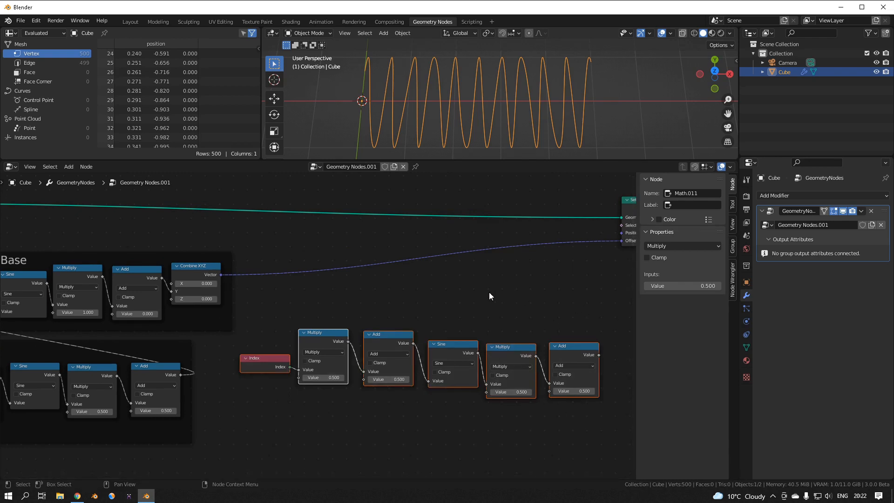
key("ctrl+j")
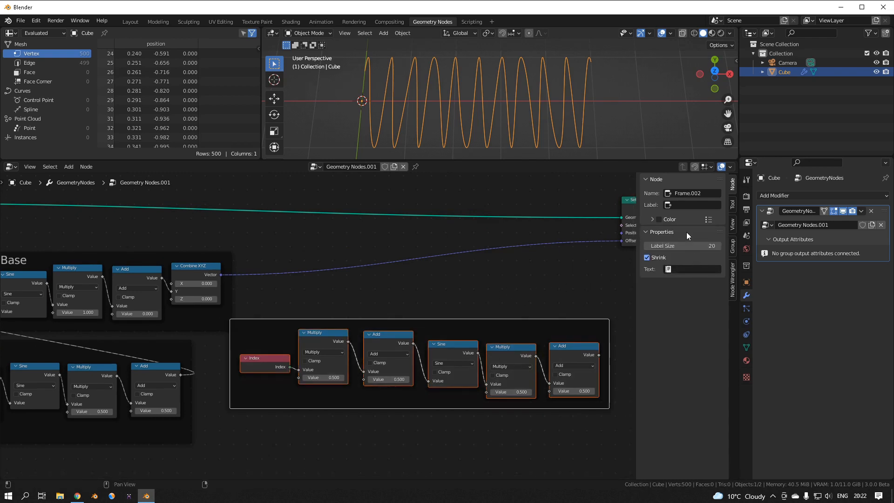
left_click(680, 207)
type("AM")
Move the FM frame away from the AM frame to free the space beneath the Base frame.
middle_click_drag(362, 316, 445, 306)
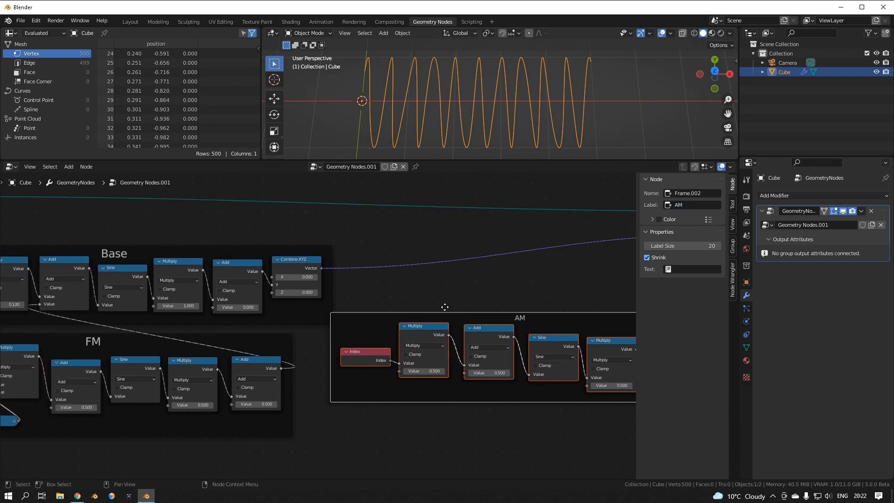
mouse_move(186, 306)
left_mouse_down()
mouse_move(166, 306)
mouse_move(187, 304)
left_mouse_up()
scroll(251, 369, "down", 2)
middle_click_drag(250, 368, 385, 326)
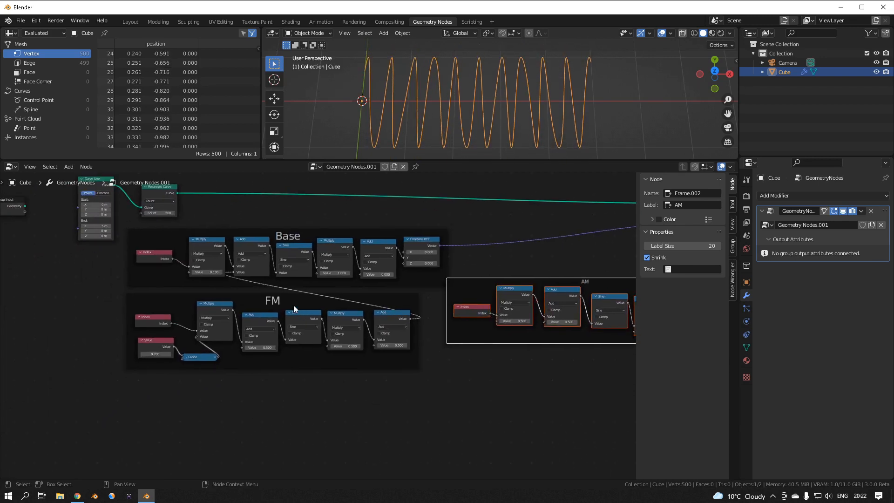
left_click_drag(293, 306, 147, 306)
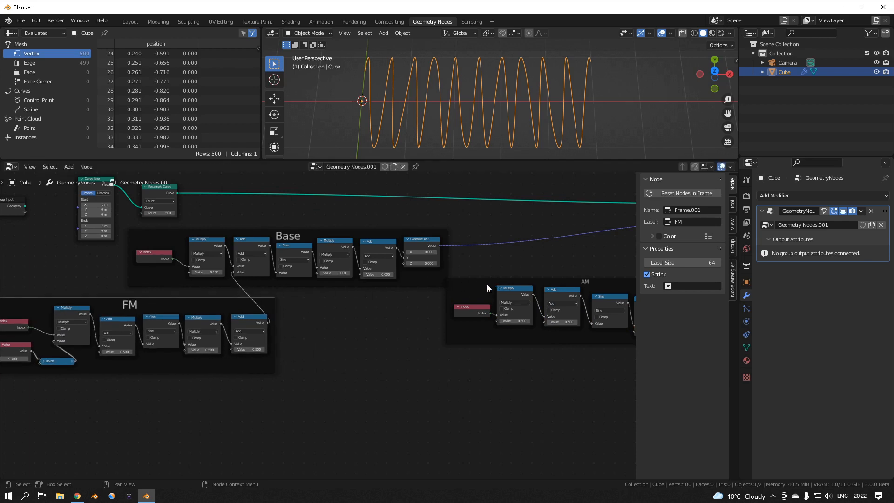
Move the AM frame beneath the Base frame and link its final Add output to the value input of Base's second Multiply.
left_click_drag(487, 284, 322, 305)
scroll(538, 345, "up", 1)
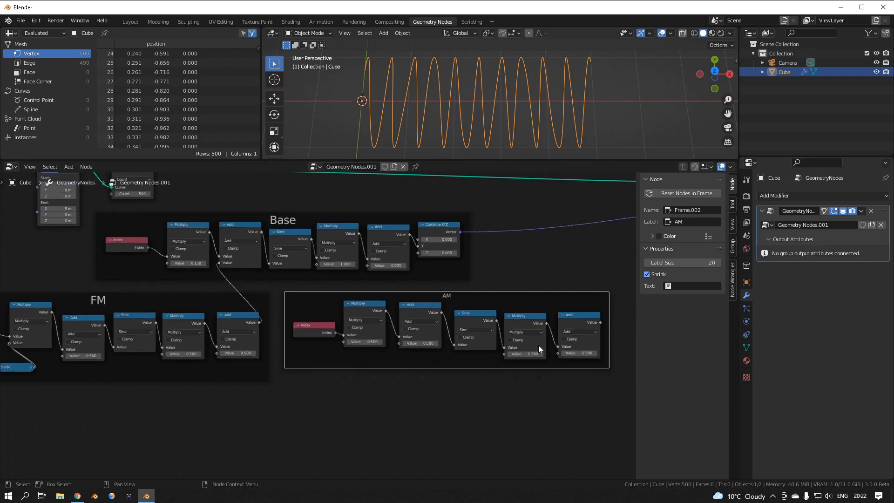
scroll(538, 345, "up", 2)
middle_click_drag(538, 345, 458, 388)
left_click_drag(567, 365, 245, 298)
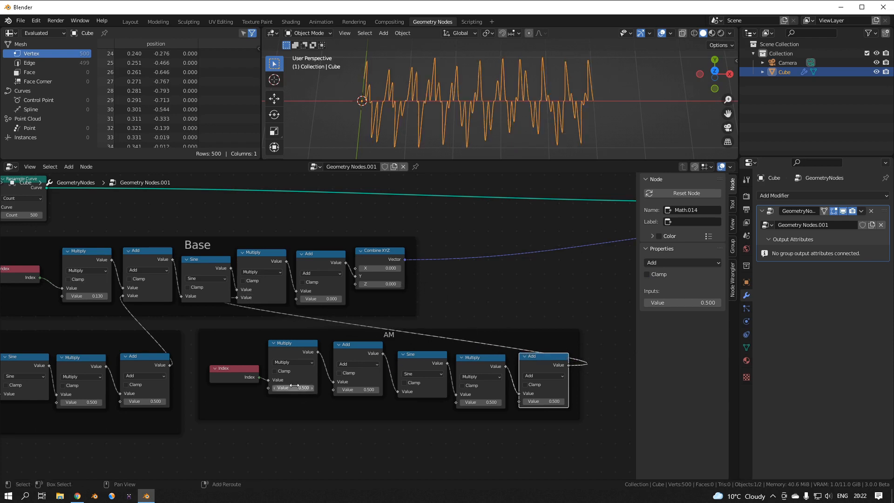
Try other values on each Multiply and Add node of the AM frame, cancelling every change.
left_click_drag(309, 387, 221, 387, "shift")
key("Escape")
scroll(297, 368, "down", 1)
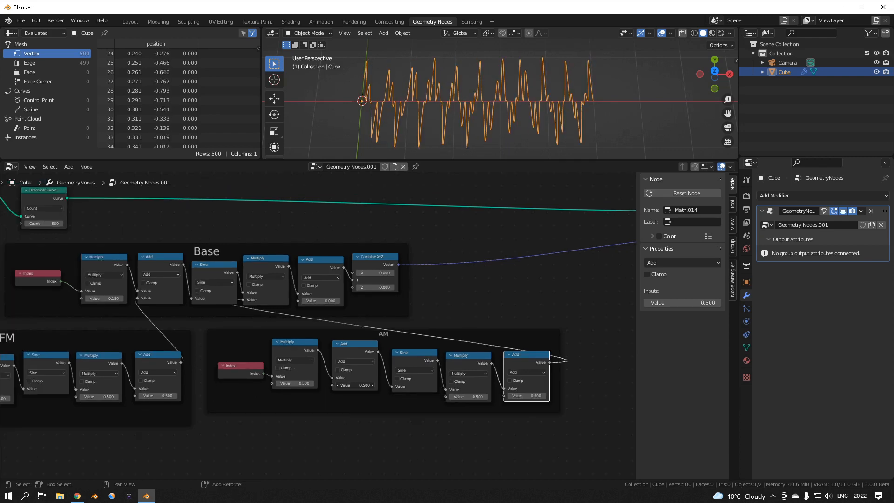
mouse_move(366, 385)
left_mouse_down()
mouse_move(466, 386)
mouse_move(353, 386)
left_mouse_up()
key("Escape")
left_click_drag(460, 397, 463, 397, "shift")
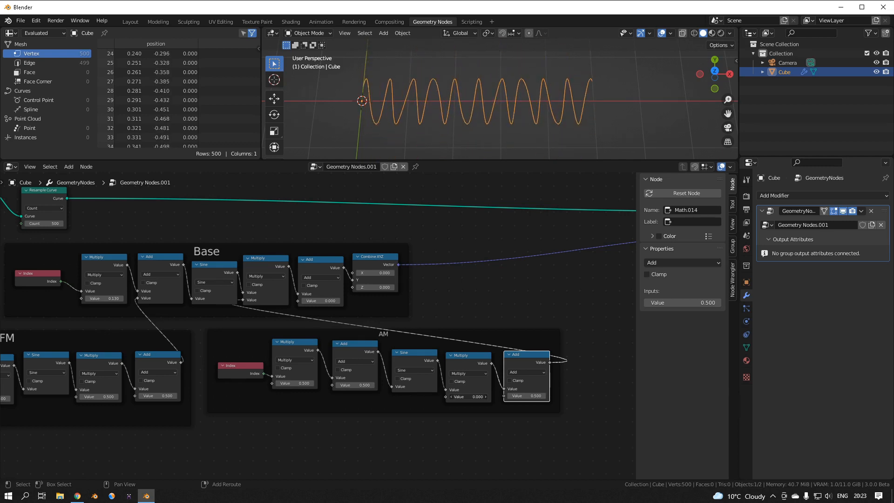
key("Escape")
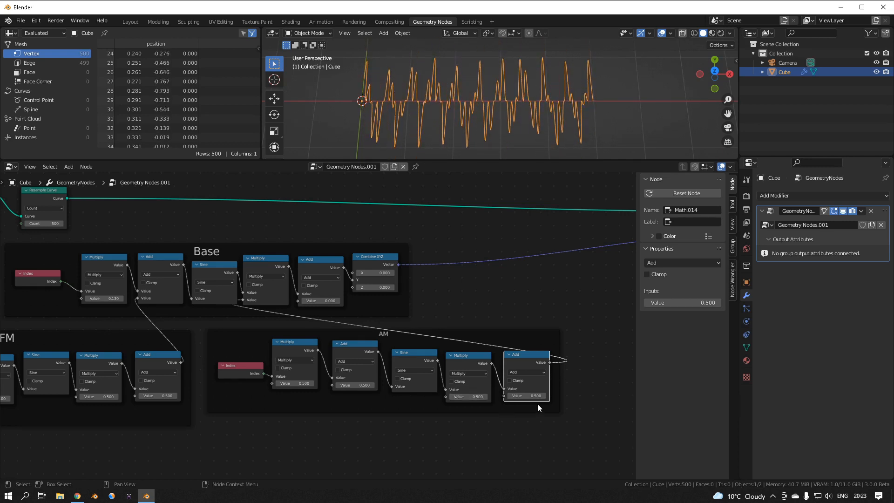
left_click_drag(531, 396, 533, 396, "shift")
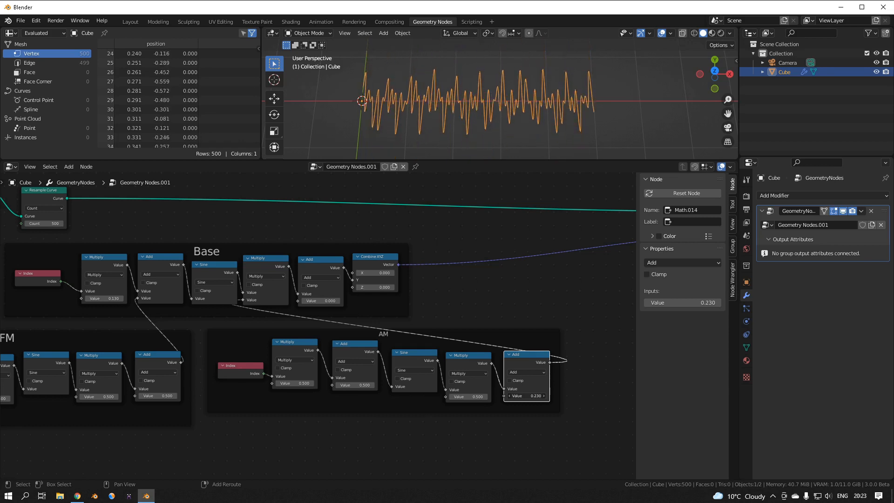
key("Escape")
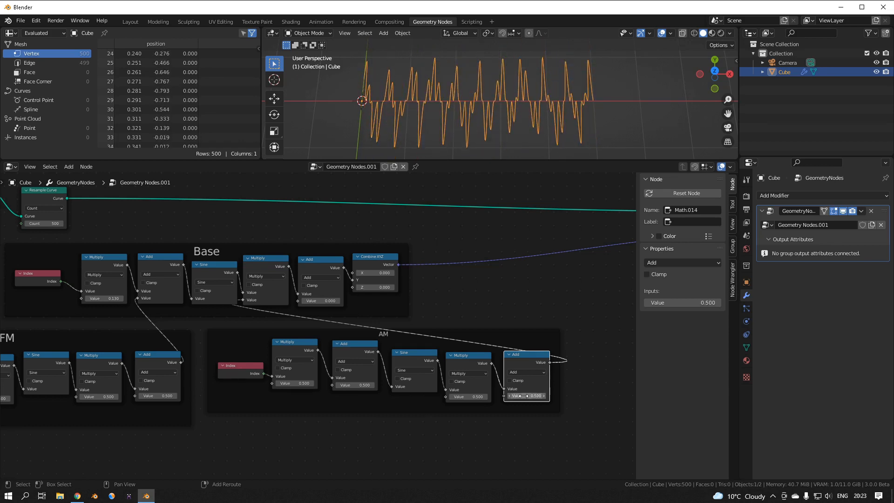
Try other values again on the AM frame's first Add and first Multiply nodes, cancelling each one.
left_click(482, 396, "shift")
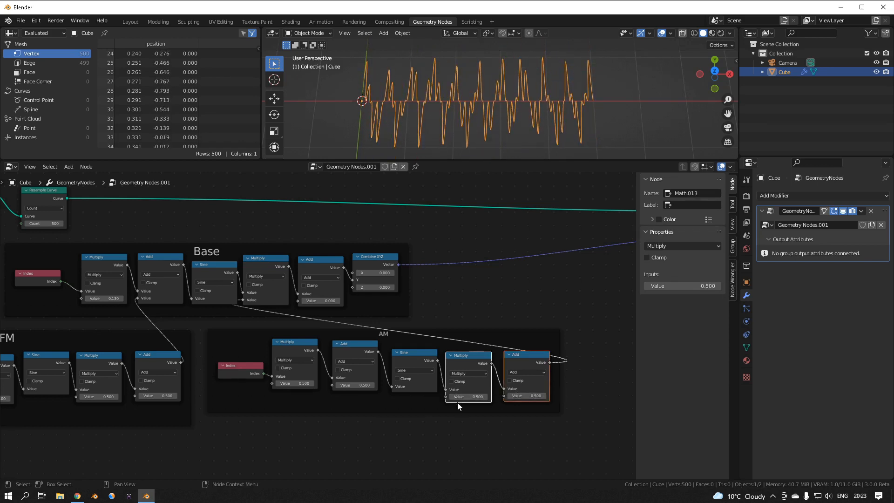
key("Escape")
scroll(247, 388, "up", 2)
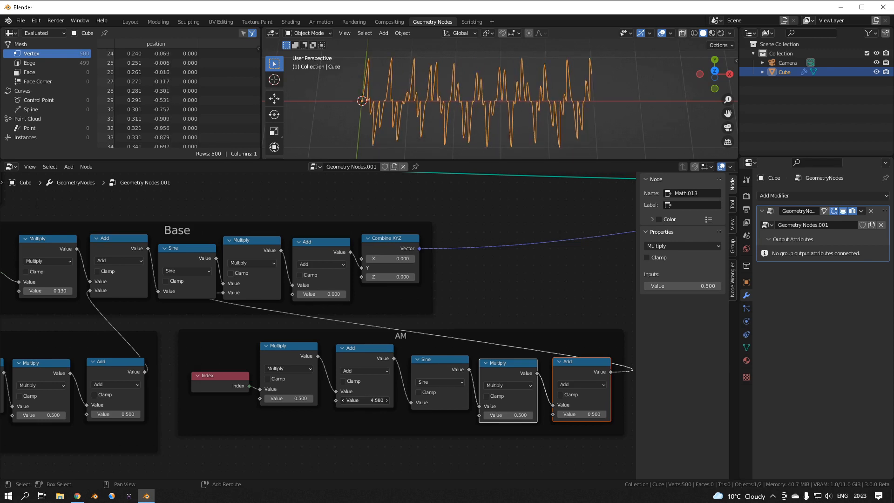
key("Escape")
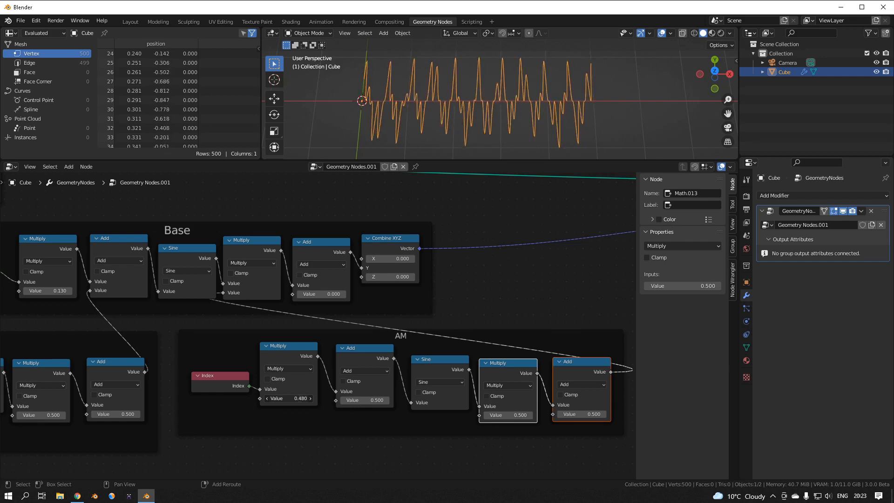
left_click_drag(286, 398, 232, 398, "shift")
key("Escape")
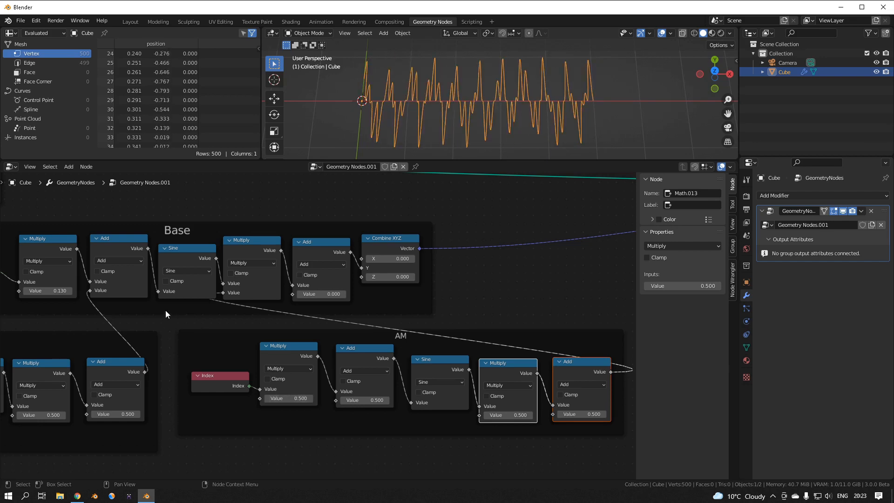
Try a value of 0.820 on Base's first Multiply node and other values on the FM frame's first Add node.
middle_click_drag(166, 310, 293, 351)
mouse_move(193, 332)
left_mouse_down("shift")
mouse_move(251, 332)
mouse_move(205, 332)
left_mouse_up("shift")
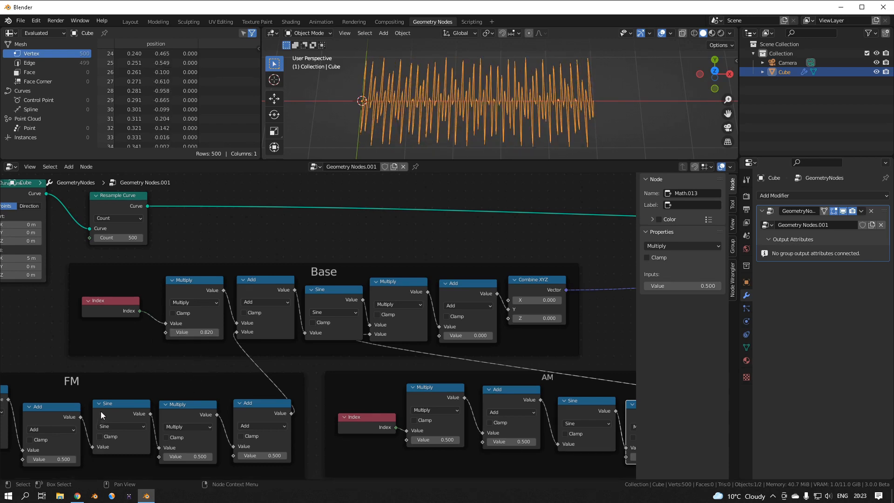
middle_click_drag(101, 411, 172, 364)
left_click_drag(124, 412, 118, 412)
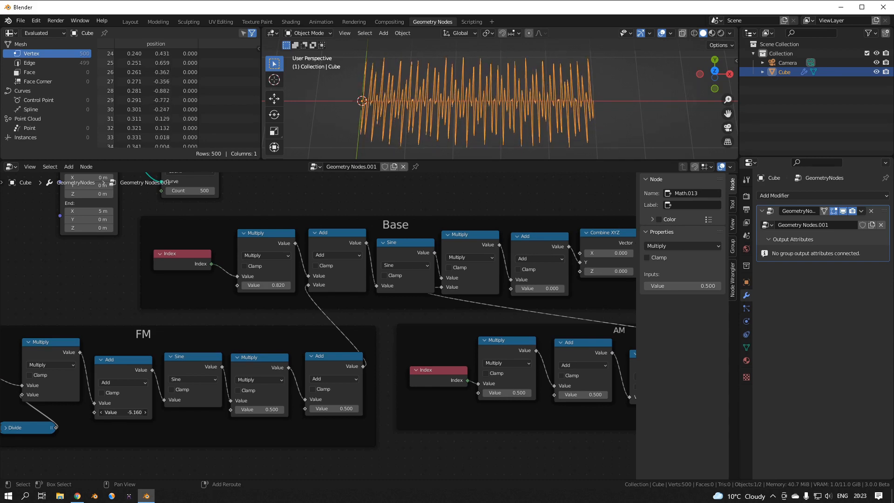
left_click_drag(123, 412, 116, 412, "shift")
right_click(122, 412)
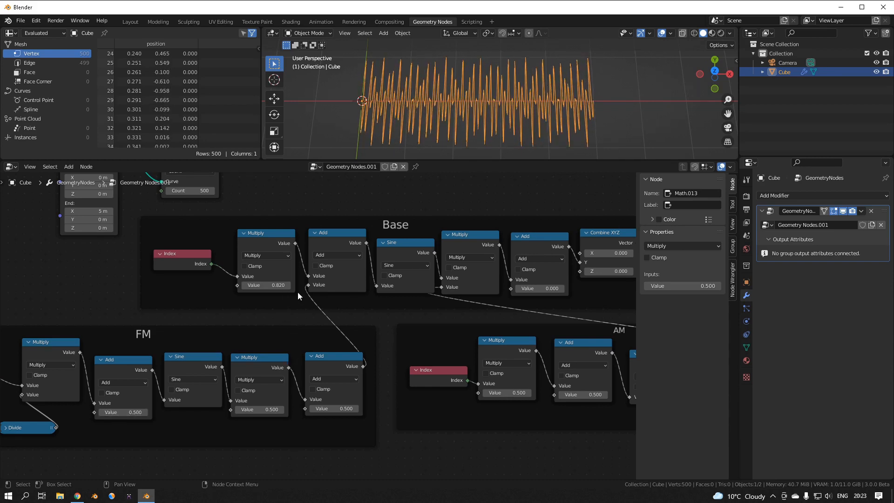
Disconnect the FM chain from the Base frame's first Add node and set that node's value to 0.
left_click_drag(309, 288, 310, 320)
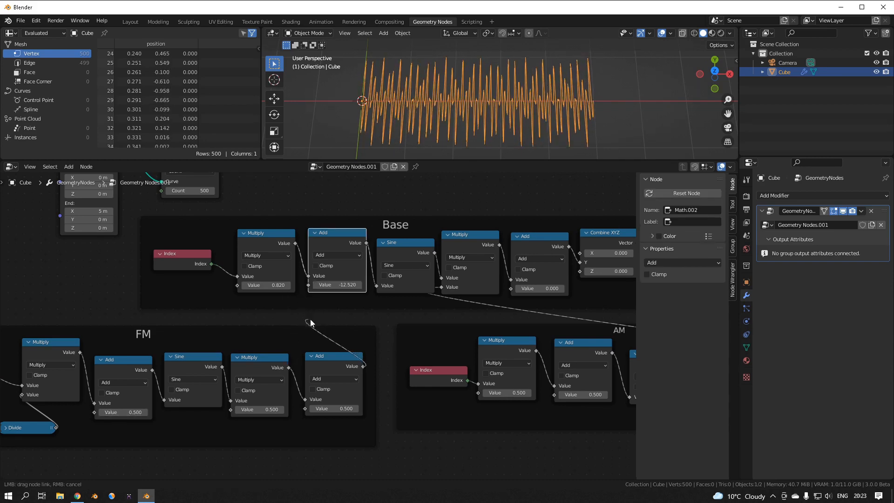
left_click(336, 286)
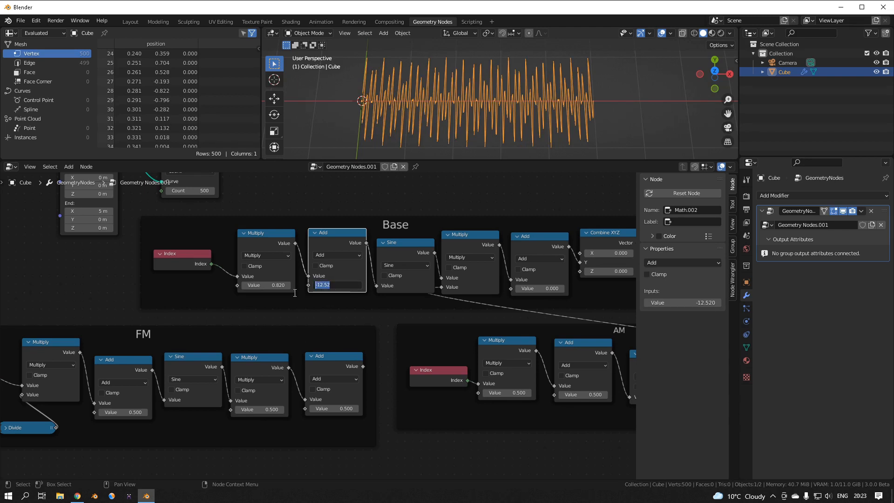
type("0")
key("Return")
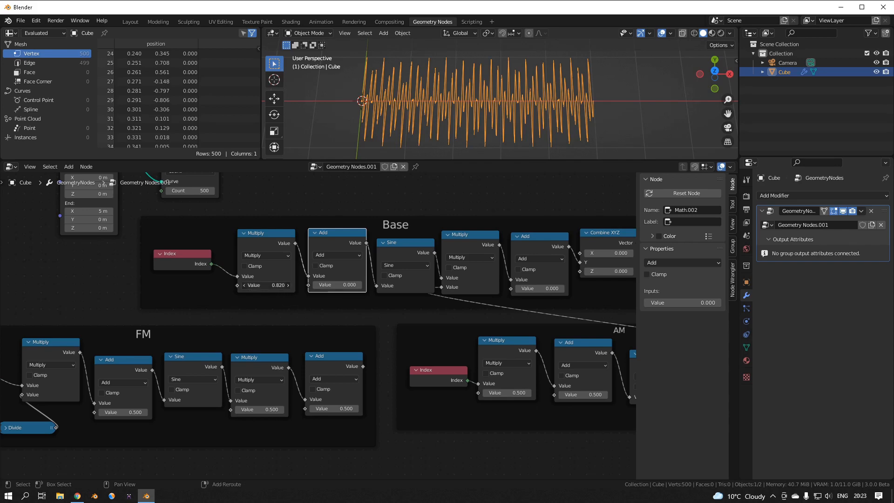
Set the Base frame's first Multiply value to 0.700.
left_click_drag(274, 285, 247, 285)
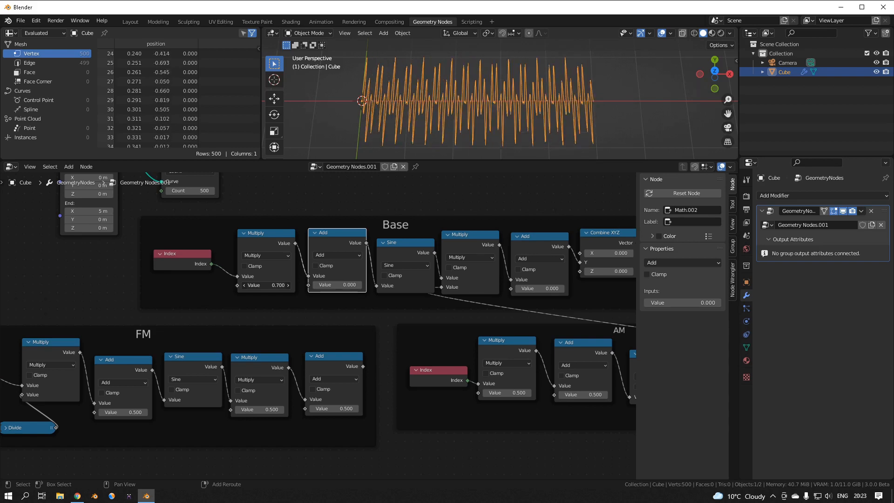
scroll(516, 122, "up", 2)
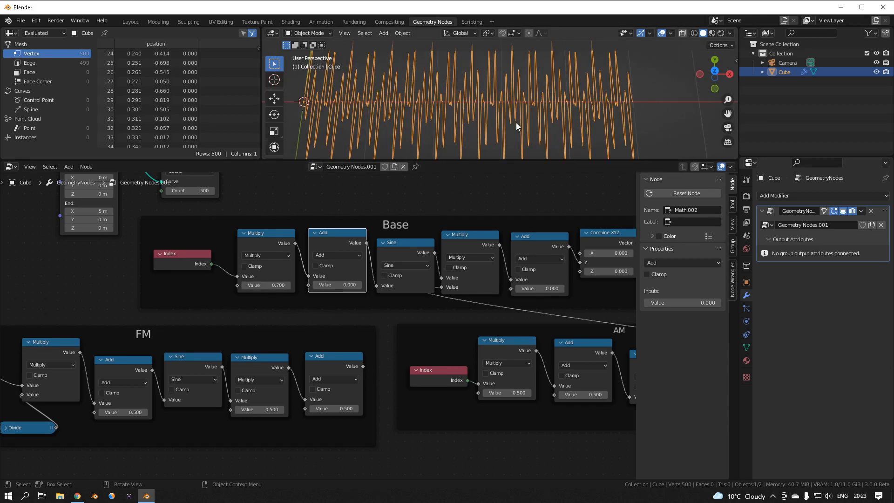
Set the values of both Multiply nodes in the AM frame to 1.
scroll(583, 358, "down", 4)
middle_click_drag(558, 352, 390, 339)
scroll(391, 339, "up", 2)
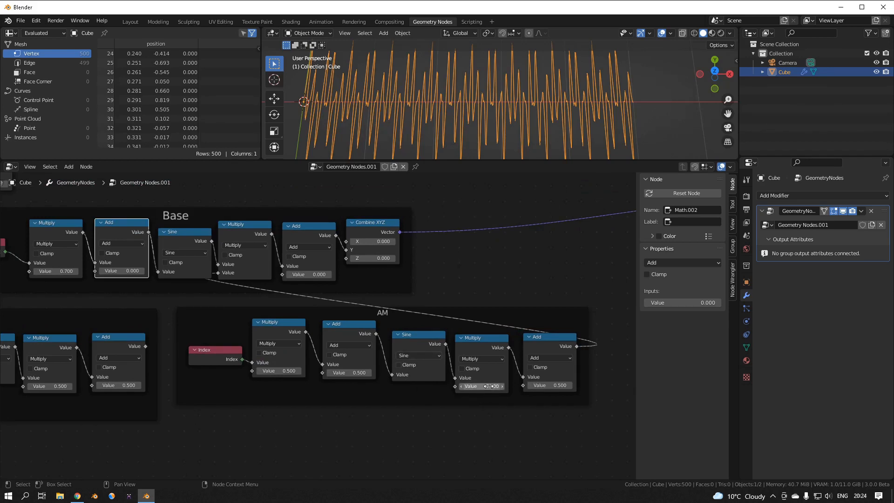
left_click(279, 370)
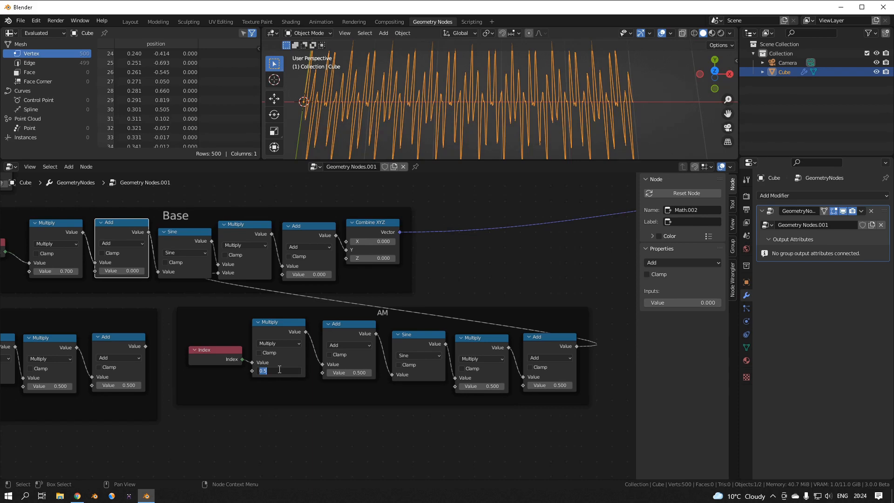
type("1")
key("Return")
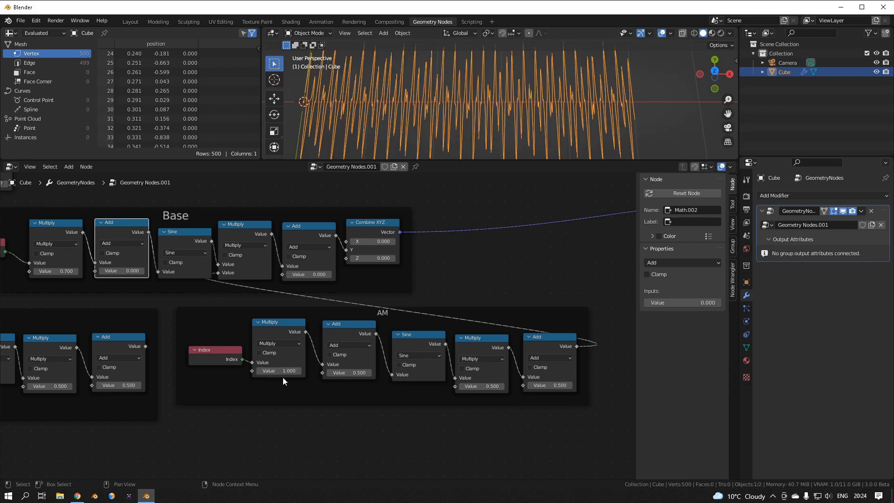
left_click(476, 390)
type("1")
key("Return")
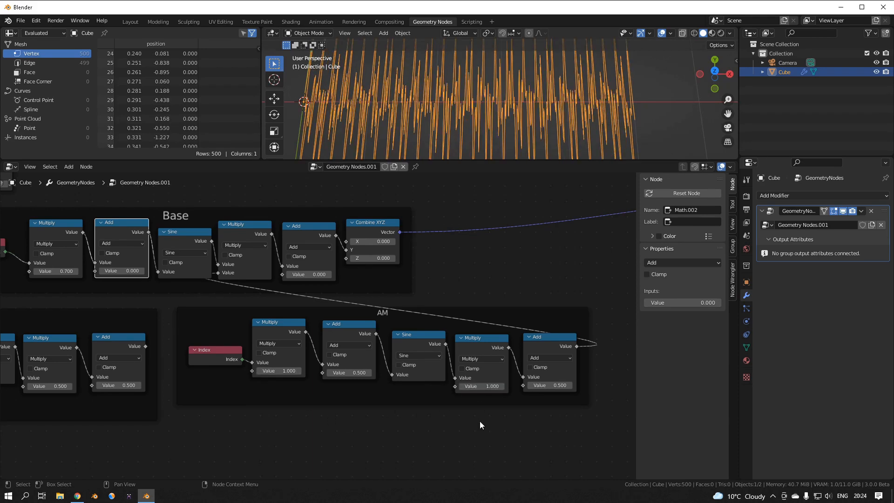
Set the values of both Add nodes in the AM frame to 0.
left_click(545, 384)
type("0")
key("Return")
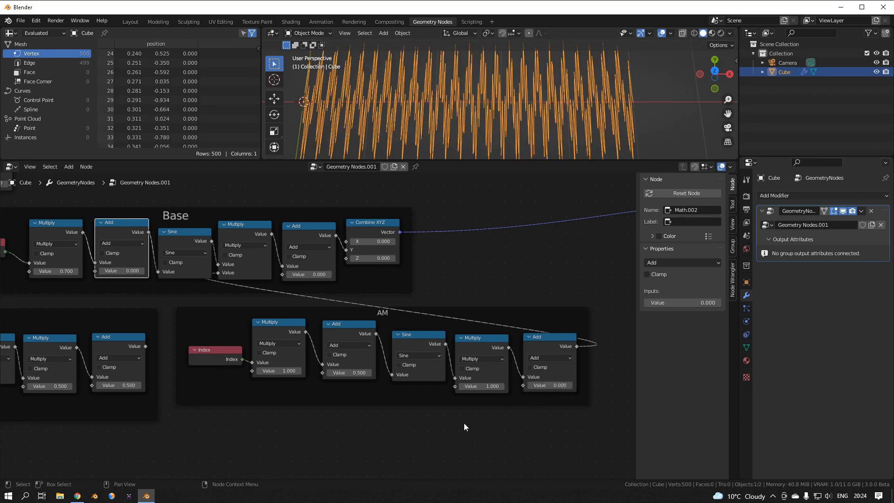
left_click(338, 372)
type("0")
key("Return")
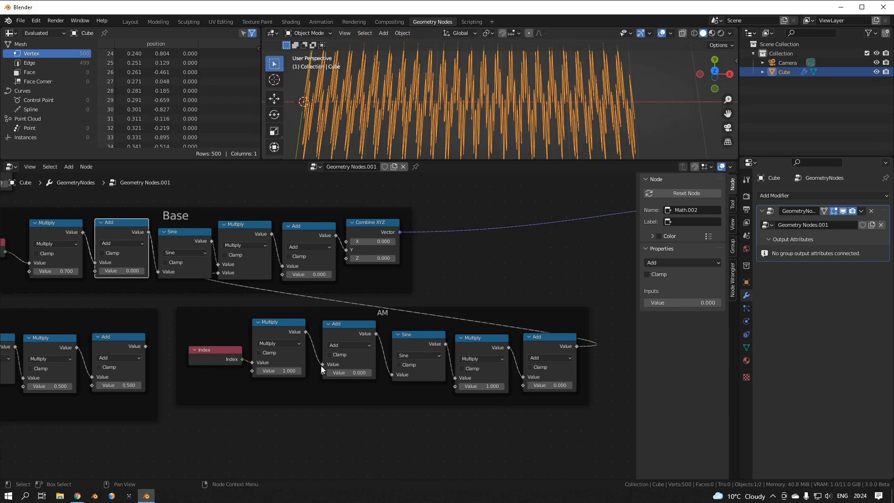
Try progressively lower values on the AM frame's first Multiply node, going down to -0.21.
left_click_drag(282, 370, 263, 371)
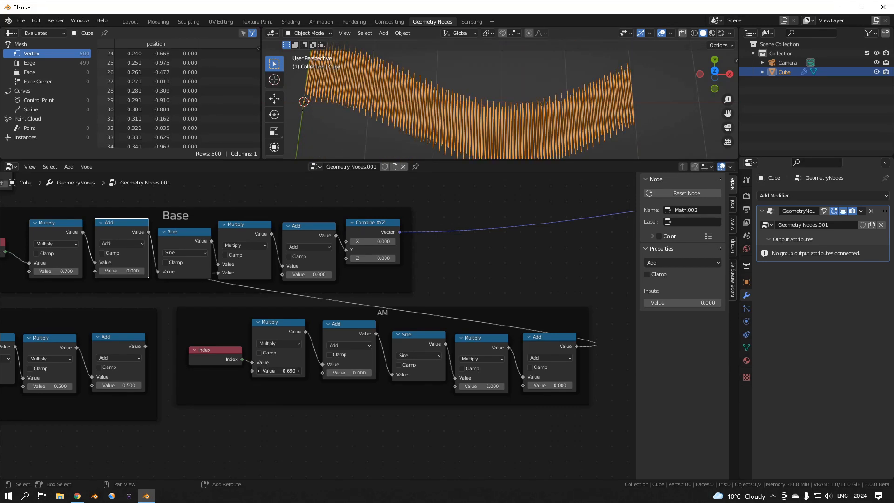
left_click(262, 372)
left_click(261, 371)
left_click(263, 375)
left_click(261, 372)
left_click(260, 372)
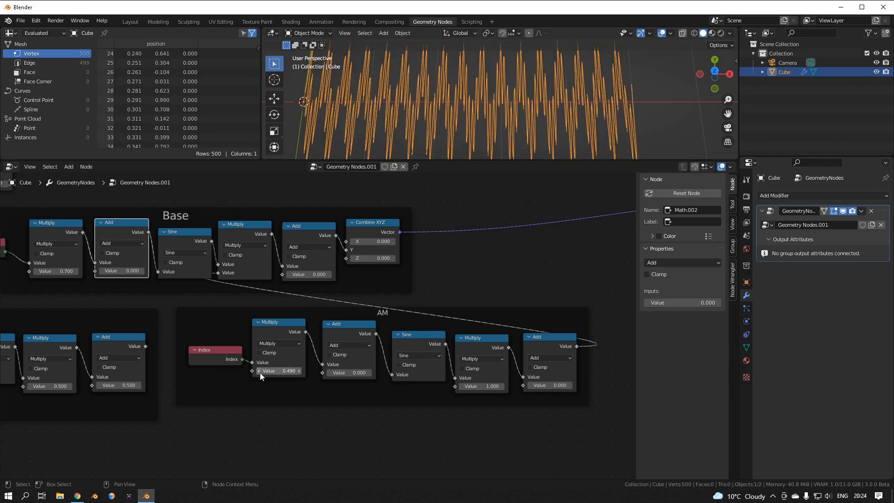
left_click(260, 373)
left_click(260, 372)
left_click(260, 373)
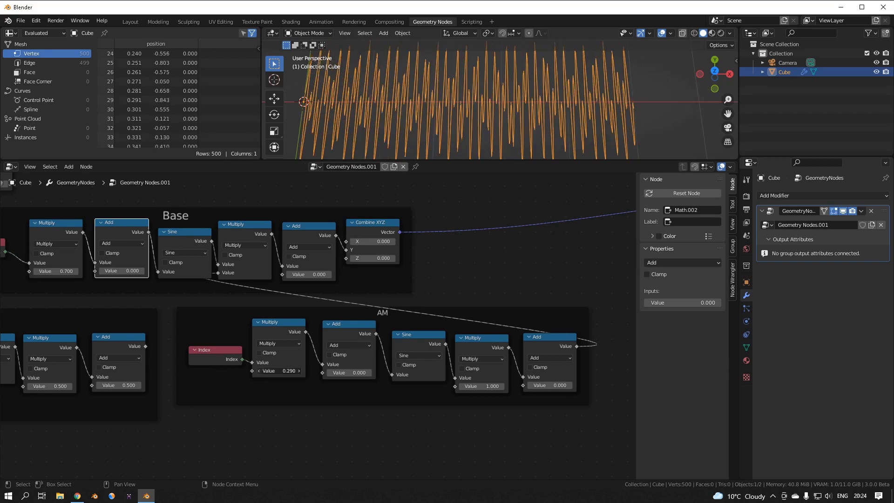
left_click(260, 373)
left_click(259, 372)
left_click(260, 373)
left_click(260, 372)
Set the AM frame's first Multiply value to 0.01.
left_click(277, 371)
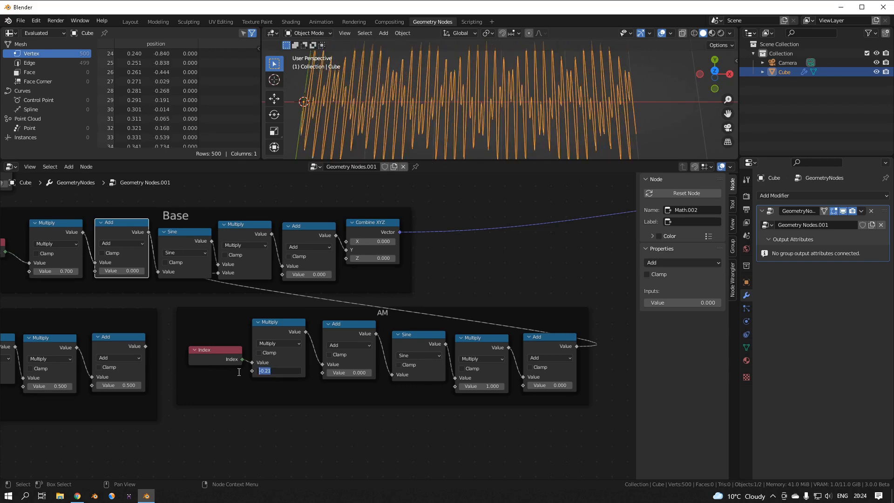
type("0.01")
key("Return")
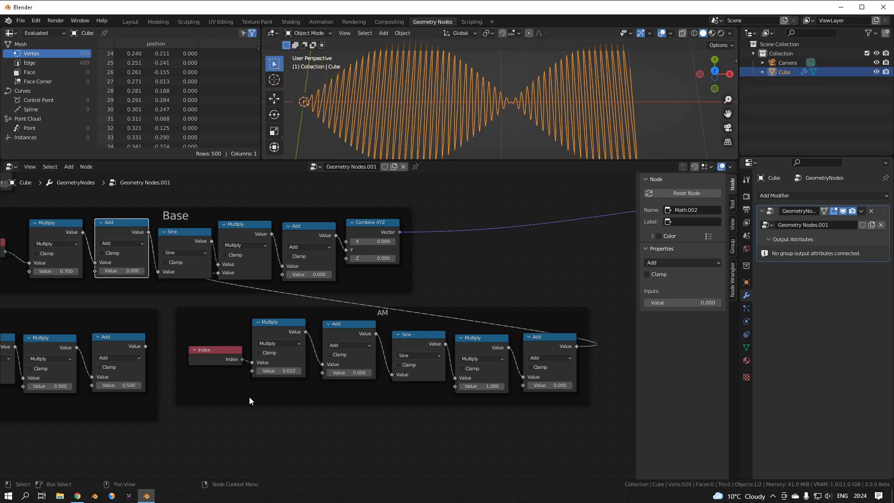
Move the AM frame's Index node up and add a Value input node directly beneath it.
left_click_drag(217, 350, 215, 327)
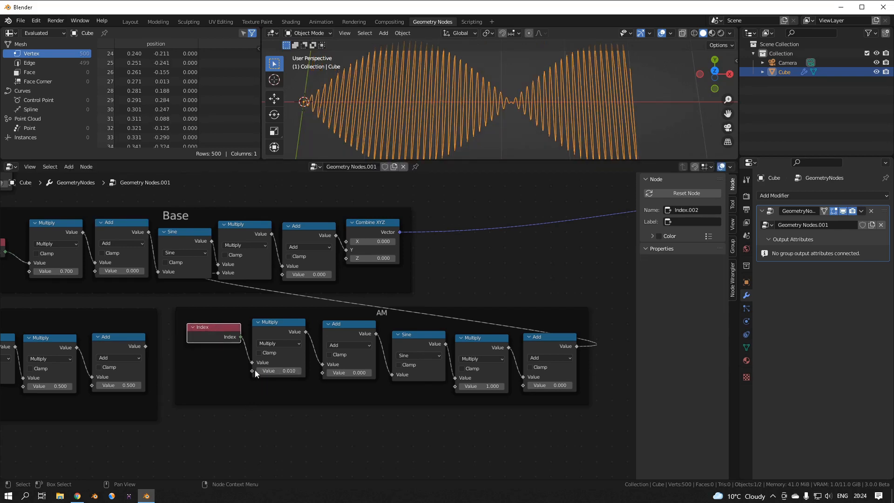
middle_click_drag(271, 370, 325, 350)
scroll(324, 363, "up", 2)
left_click(329, 387)
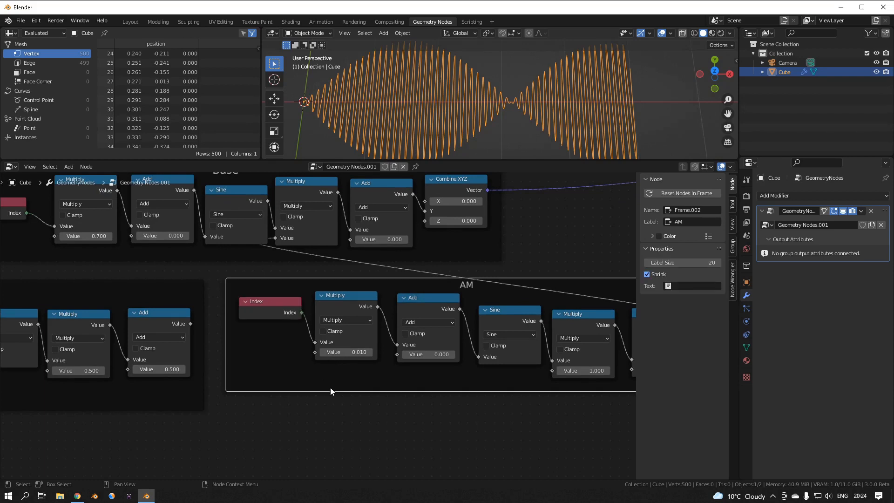
key("shift+a")
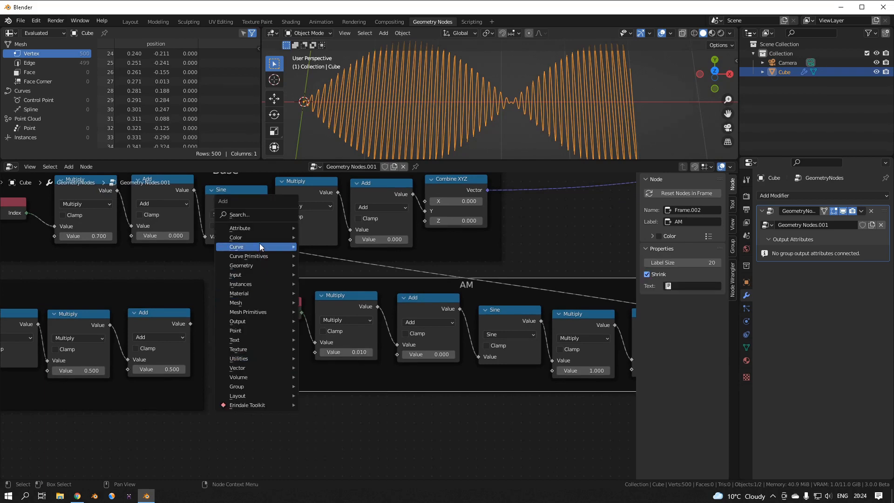
mouse_move(244, 274)
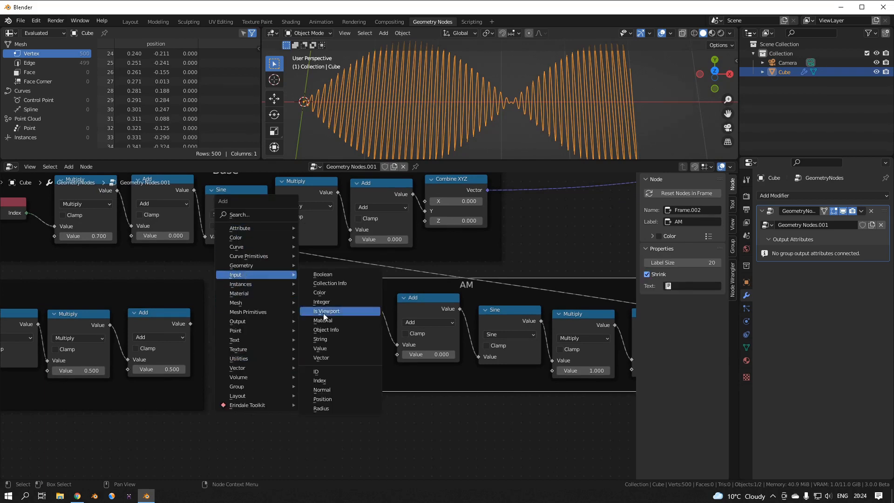
left_click(321, 348)
left_click(263, 352)
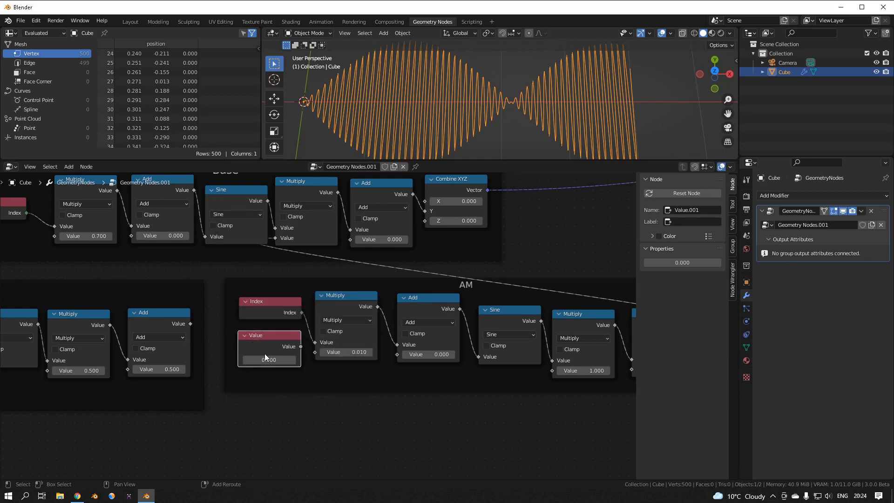
Duplicate the AM frame's first Multiply node below its Value node and change the copy's operation to Divide.
key("shift+a")
mouse_move(264, 354)
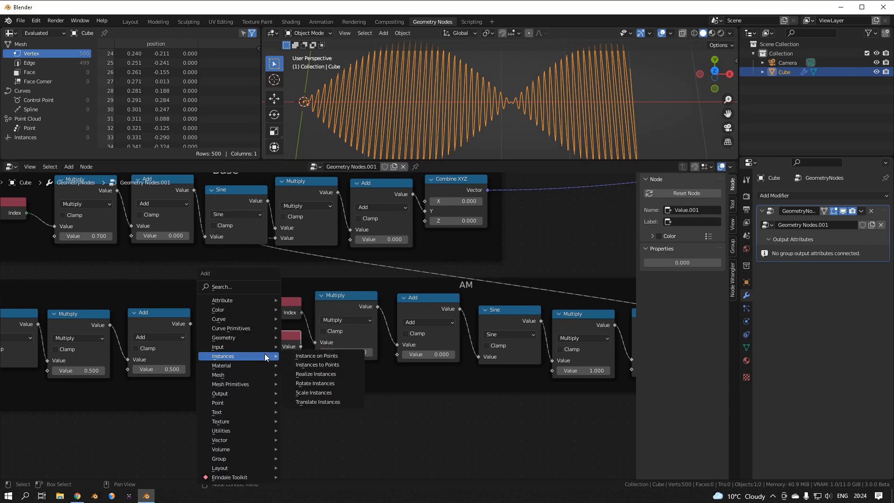
left_click(334, 294)
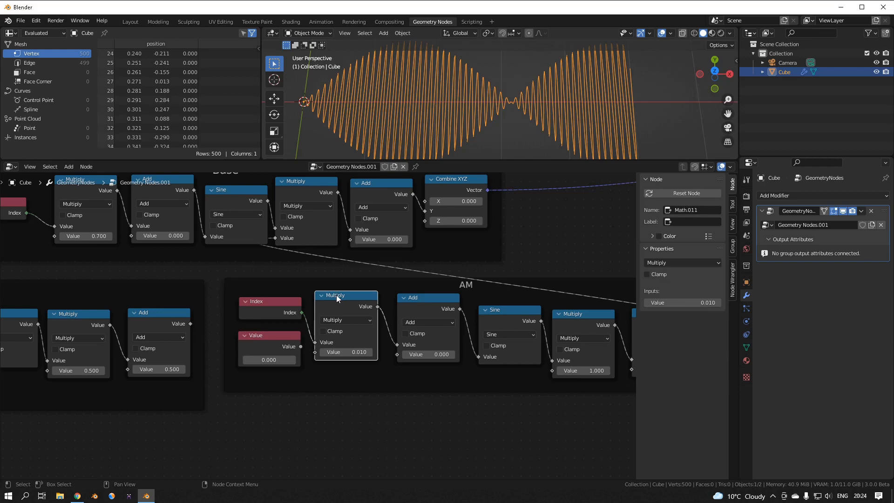
key("shift+d")
left_click(295, 380)
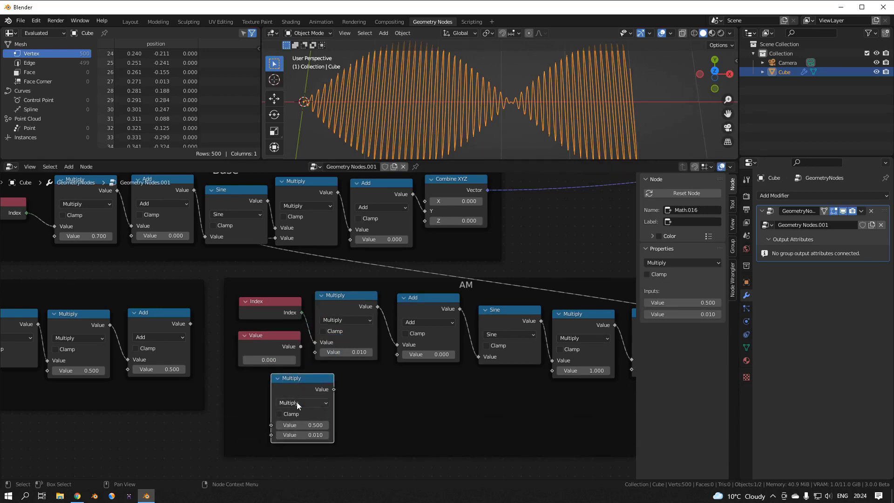
left_click(297, 401)
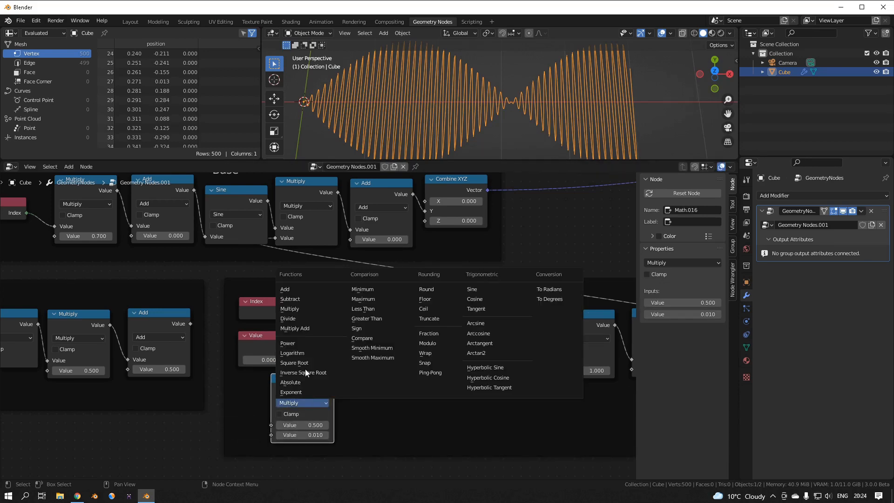
left_click(306, 319)
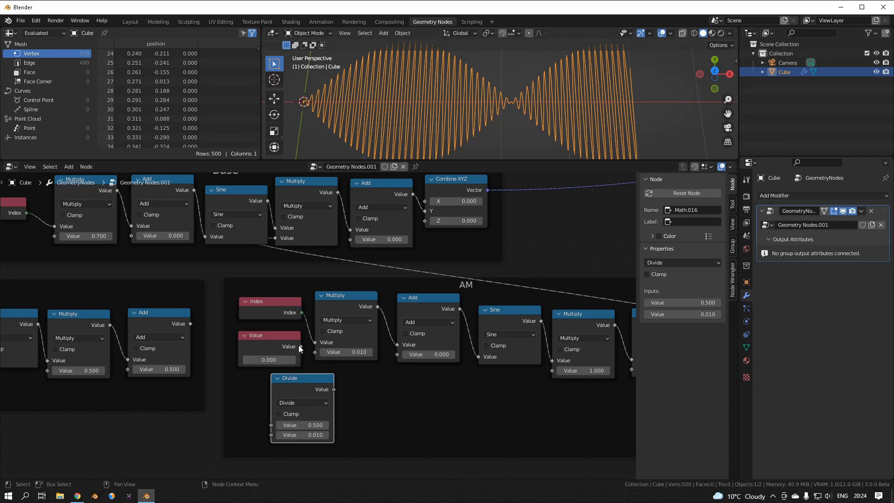
Connect the AM frame's Value node to the Divide node's first input and set the divisor to 100.
left_click_drag(301, 346, 271, 425)
left_click(295, 434)
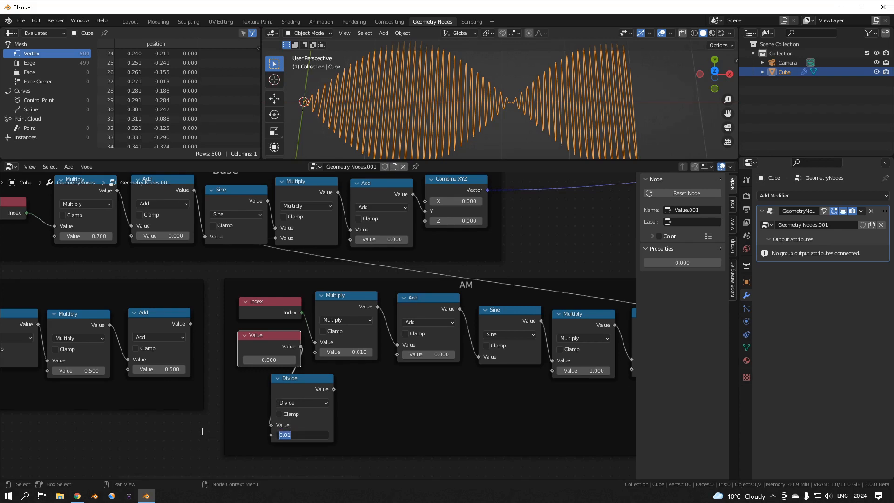
type("100")
key("Return")
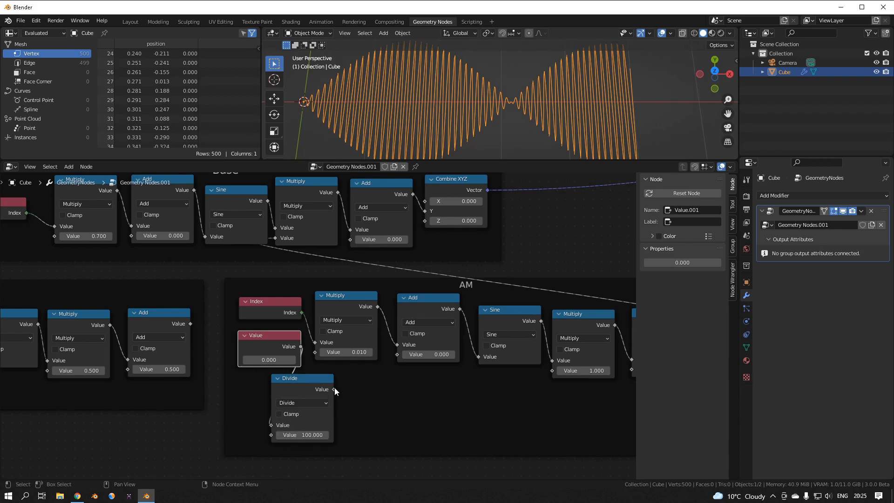
Connect the Divide output to the AM frame's first Multiply, set the Value node to 2.57, and collapse the Divide node.
left_click_drag(334, 388, 332, 360)
left_click(278, 377)
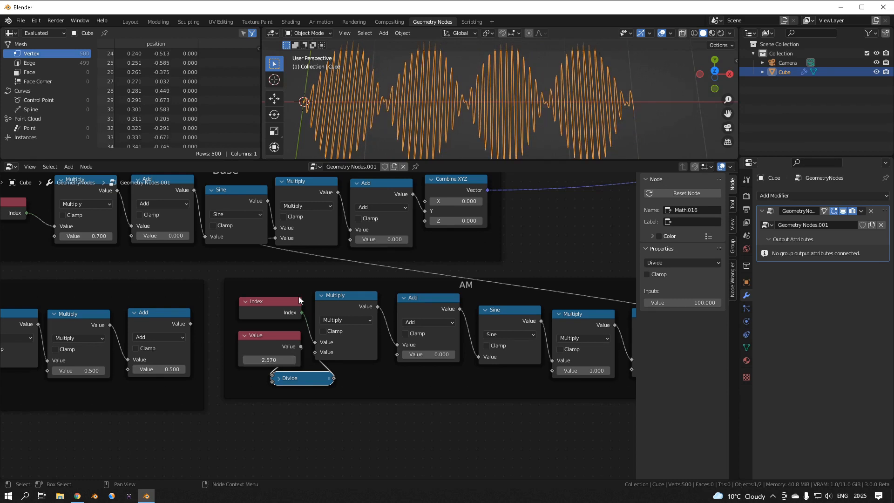
Connect the output of the FM frame's last Add node to the second value of the Base frame's first Add node.
middle_click_drag(429, 143, 435, 123)
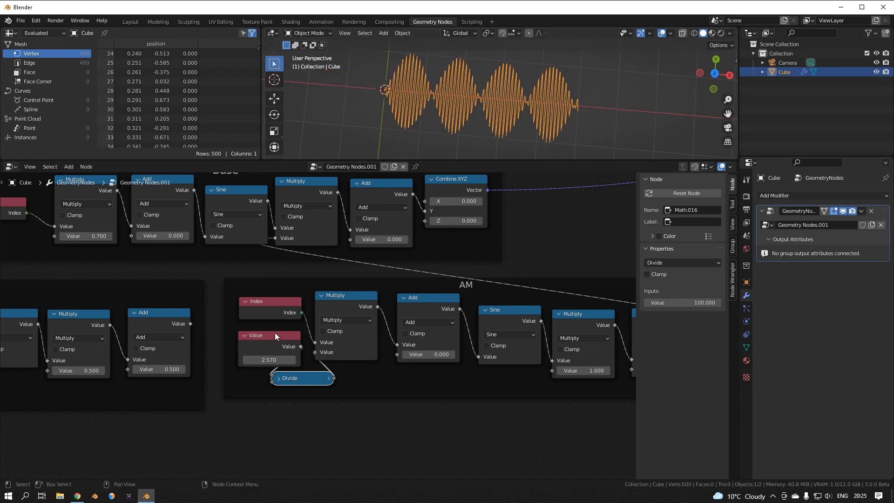
scroll(261, 328, "down", 5)
middle_click_drag(253, 327, 337, 343)
scroll(340, 346, "up", 3)
scroll(339, 345, "up", 1)
left_click_drag(316, 344, 326, 347)
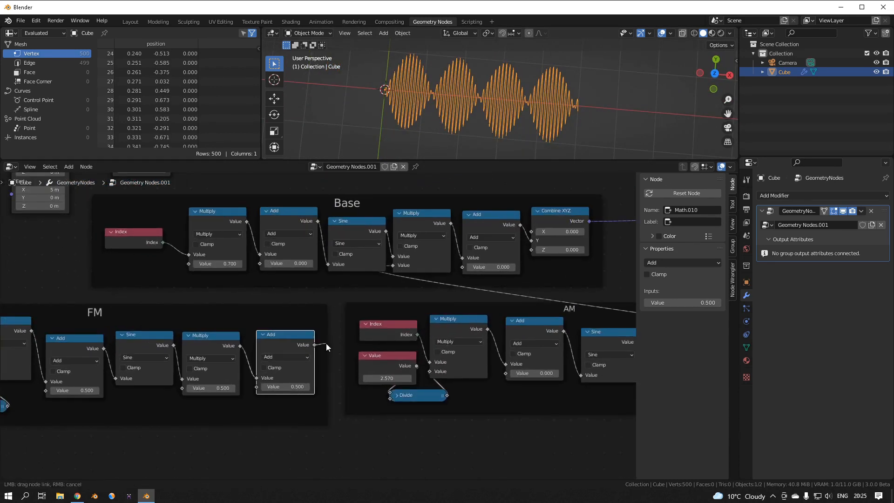
left_click_drag(273, 287, 260, 264)
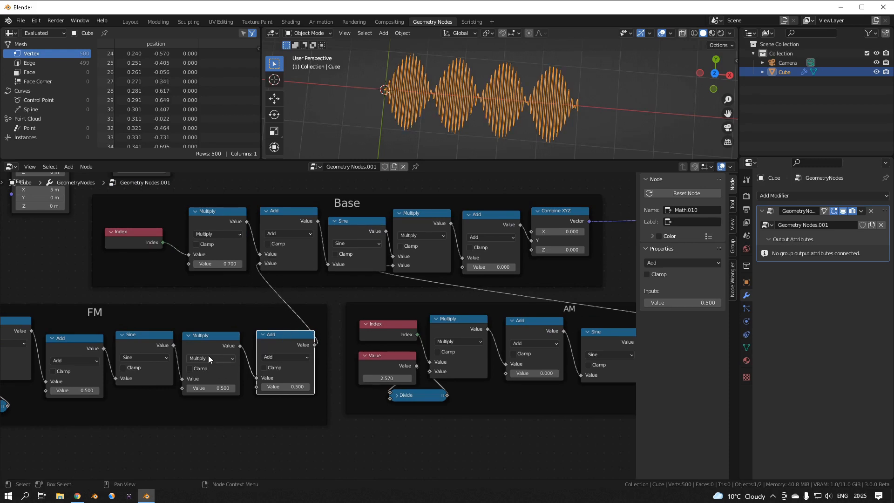
Try raising the FM frame's first Add value to about 44 and reset it to 0.5.
middle_click_drag(208, 355, 272, 344)
left_click_drag(154, 379, 398, 379)
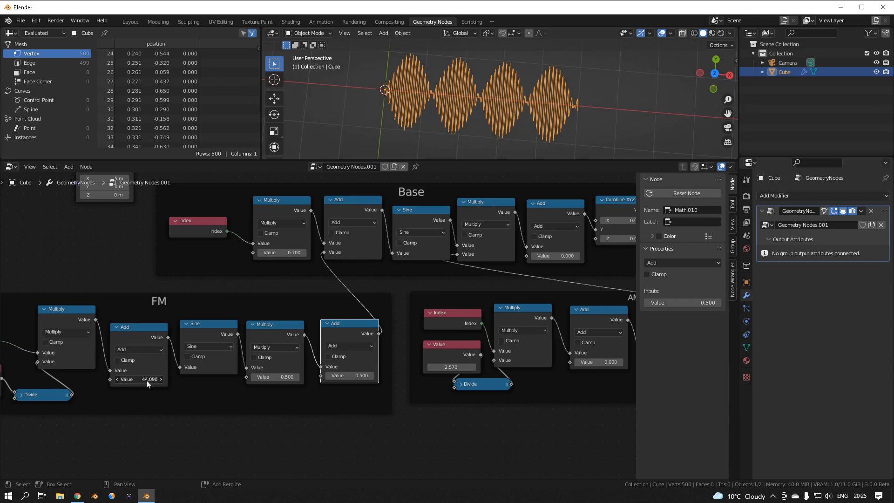
key("BackSpace")
middle_click_drag(93, 391, 200, 389)
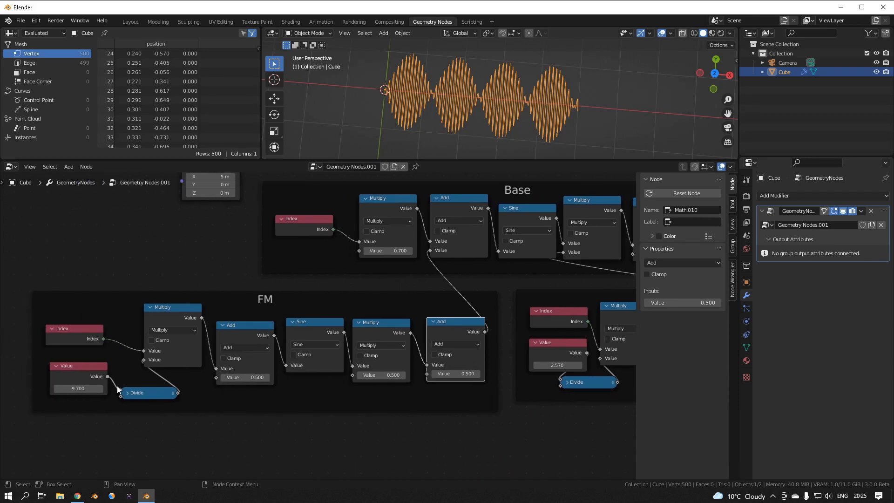
mouse_move(93, 388)
left_mouse_down()
mouse_move(277, 388)
mouse_move(93, 388)
left_mouse_up()
Lower the AM frame's Value node to 1.25 and the Base frame's first Multiply value to 0.3.
scroll(470, 320, "down", 4)
middle_click_drag(420, 317, 189, 262)
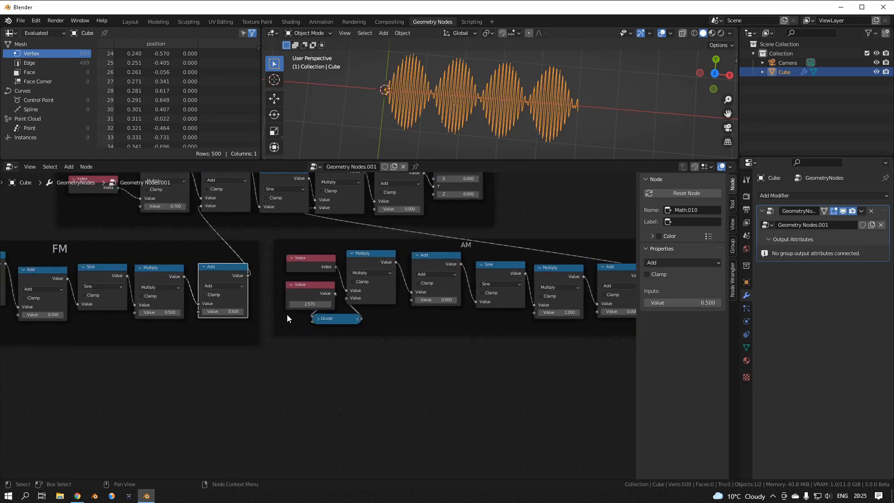
left_click_drag(308, 304, 246, 303)
left_click_drag(160, 211, 145, 211)
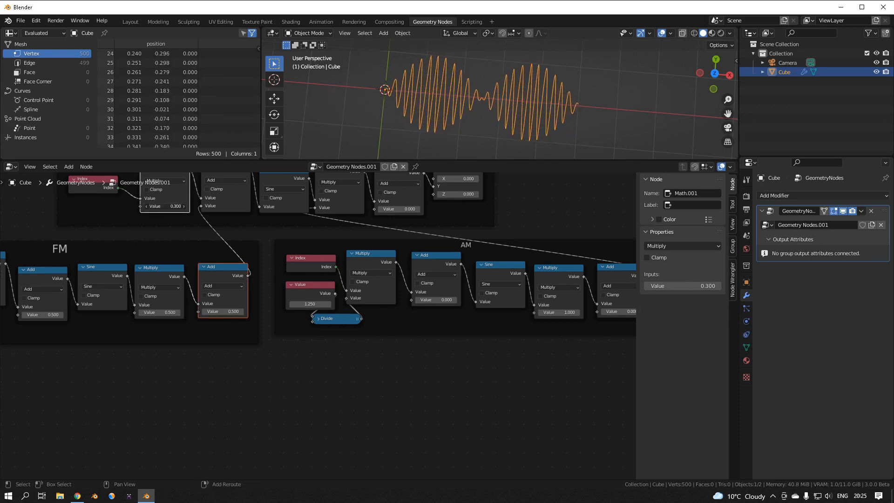
Try raising the FM frame's Value node to about 19.14 and cancel the change.
middle_click_drag(115, 313, 323, 324)
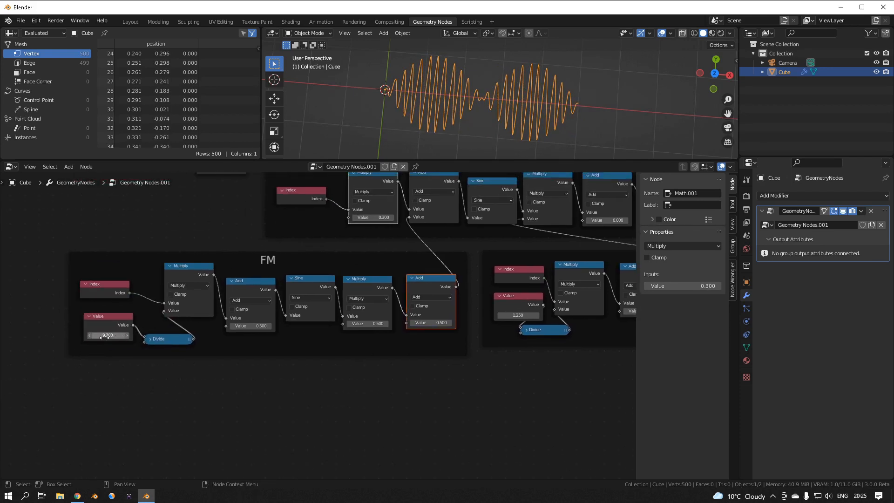
left_click_drag(104, 336, 177, 336)
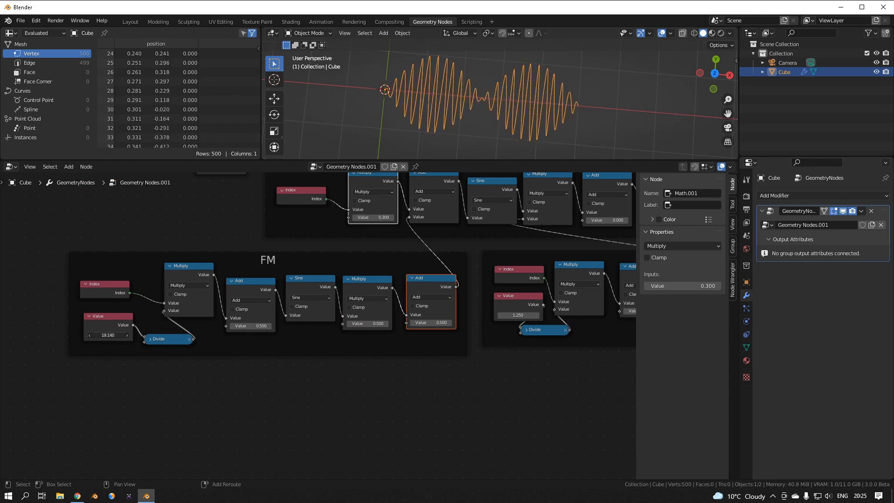
mouse_move(107, 335)
left_mouse_down()
mouse_move(65, 335)
mouse_move(104, 335)
left_mouse_up()
right_click(104, 335)
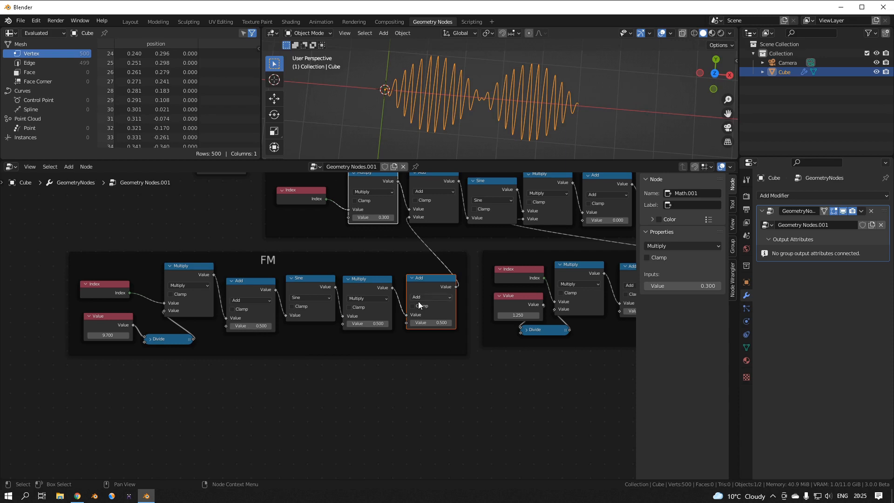
Set the FM frame's second Multiply value to 2.95, its Value node to 19.6, and the AM frame's Value node to 0.77.
left_click_drag(368, 323, 360, 323)
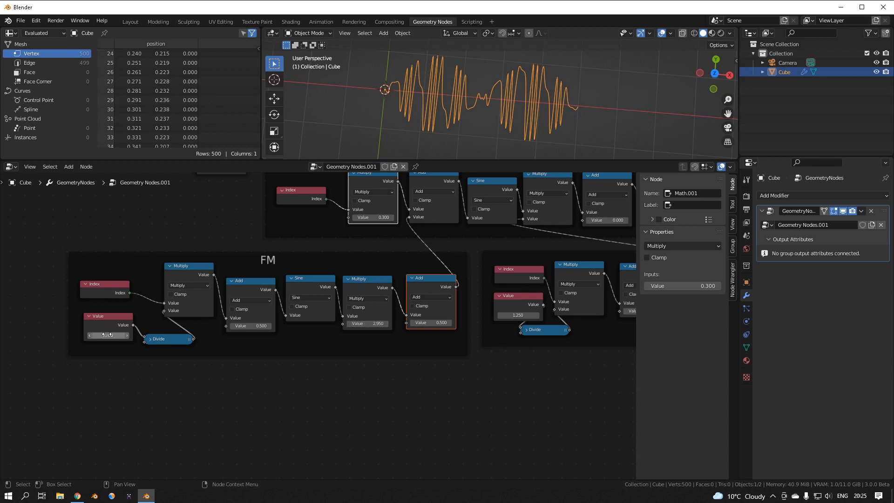
left_click_drag(107, 335, 145, 335)
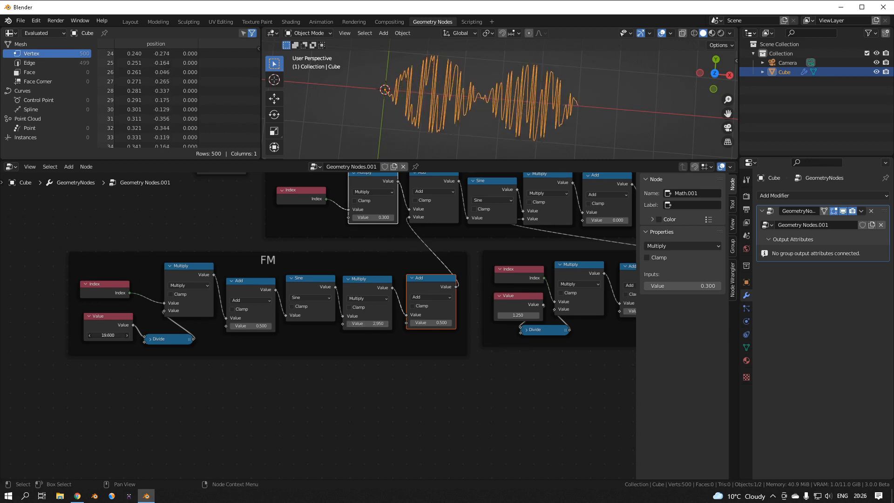
middle_click_drag(418, 379, 258, 406, "shift")
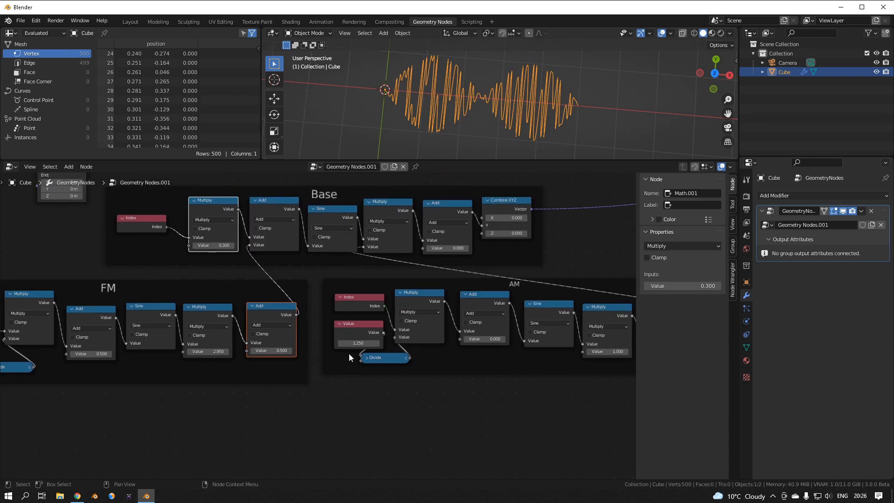
mouse_move(358, 343)
left_mouse_down("shift")
mouse_move(341, 343)
mouse_move(376, 342)
mouse_move(349, 342)
left_mouse_up("shift")
Add a Math node in the empty area between the AM frame and Set Position and set its operation to Minimum.
scroll(518, 387, "down", 5)
middle_click_drag(507, 380, 362, 371)
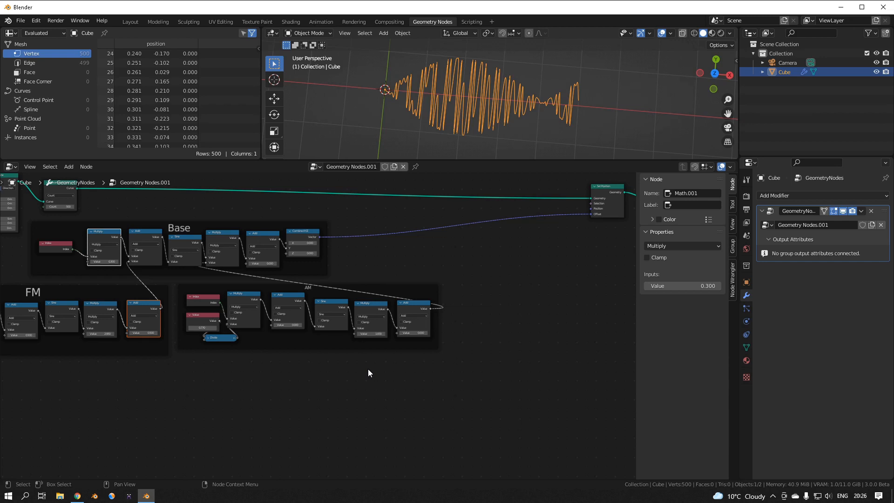
middle_click_drag(503, 292, 401, 319)
scroll(402, 313, "up", 2)
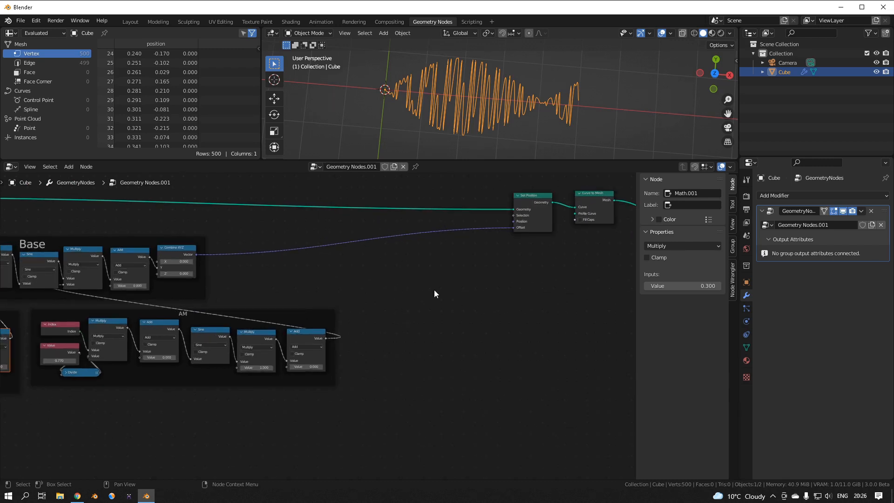
key("shift+a")
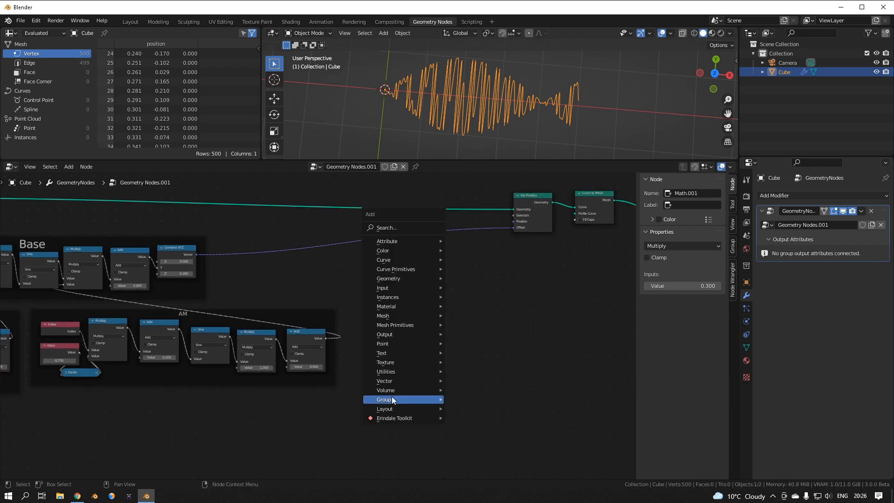
mouse_move(399, 404)
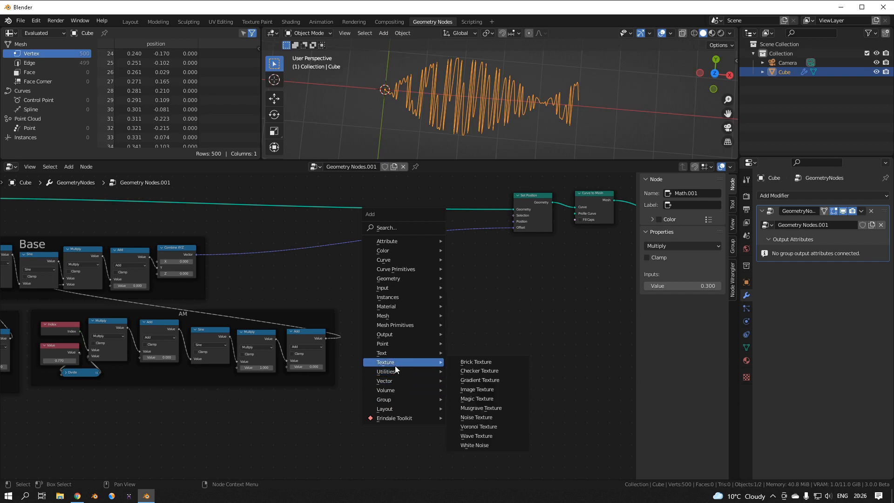
mouse_move(395, 370)
left_click(485, 436)
left_click(413, 279)
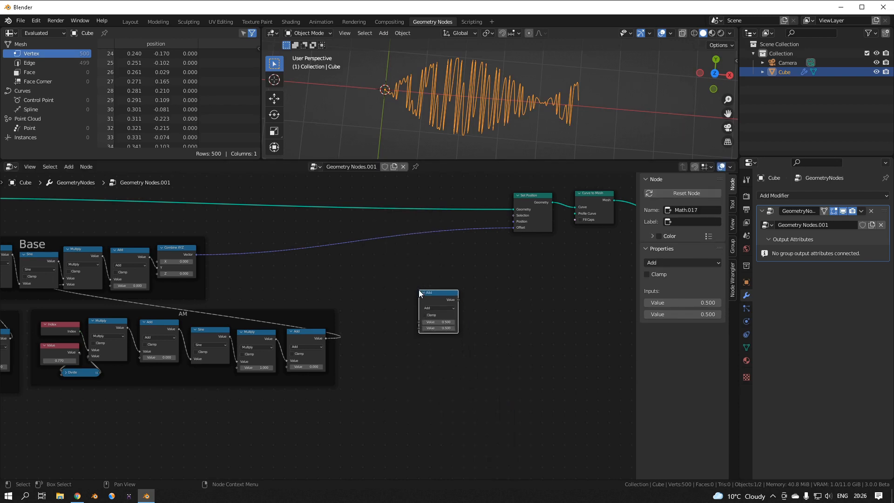
left_click(427, 308)
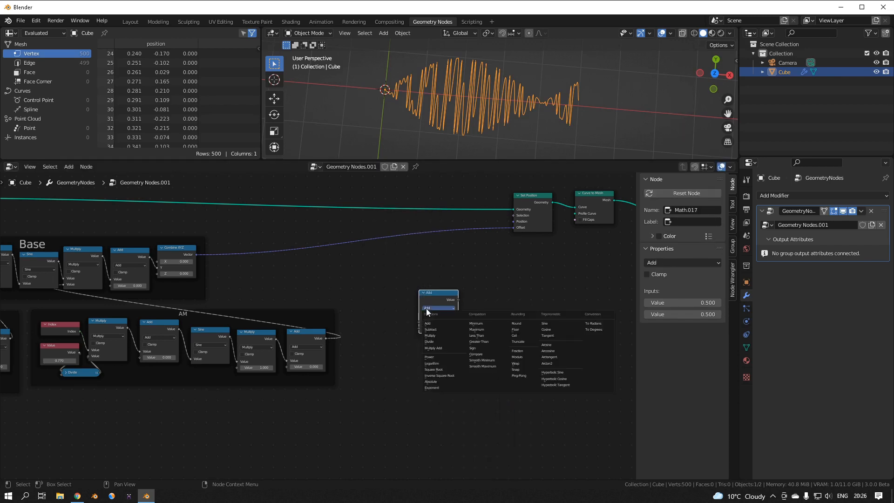
left_click(493, 323)
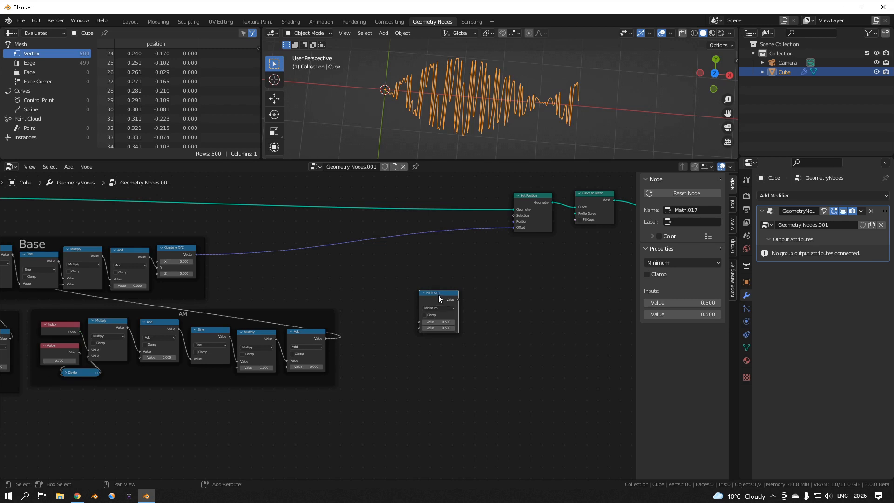
Duplicate the Minimum node beside itself and change the copy's operation to Maximum.
key("shift+d")
left_click(487, 320)
left_click(483, 312)
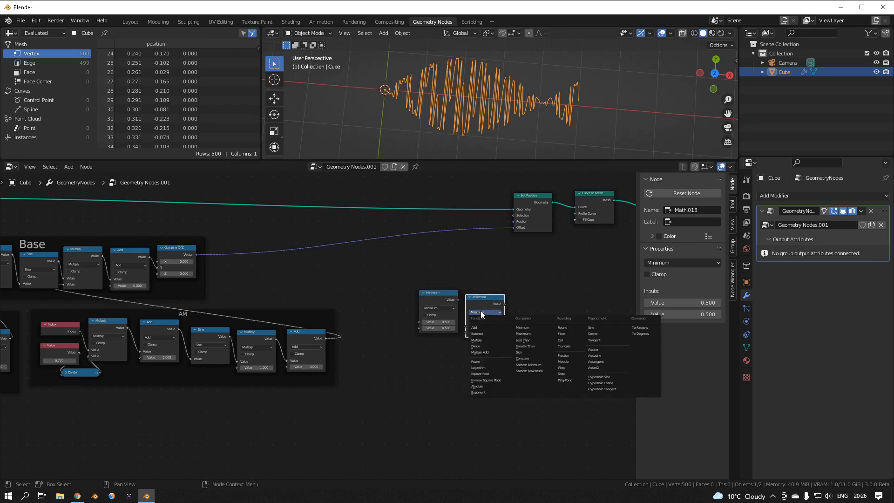
left_click(540, 333)
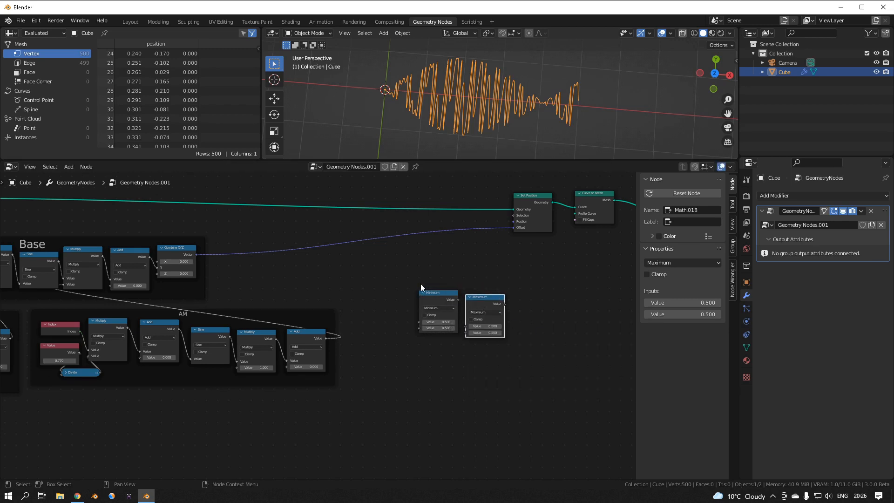
Duplicate the Base frame's Combine XYZ node and place the copy on the link between the original and Set Position.
scroll(356, 312, "up", 1)
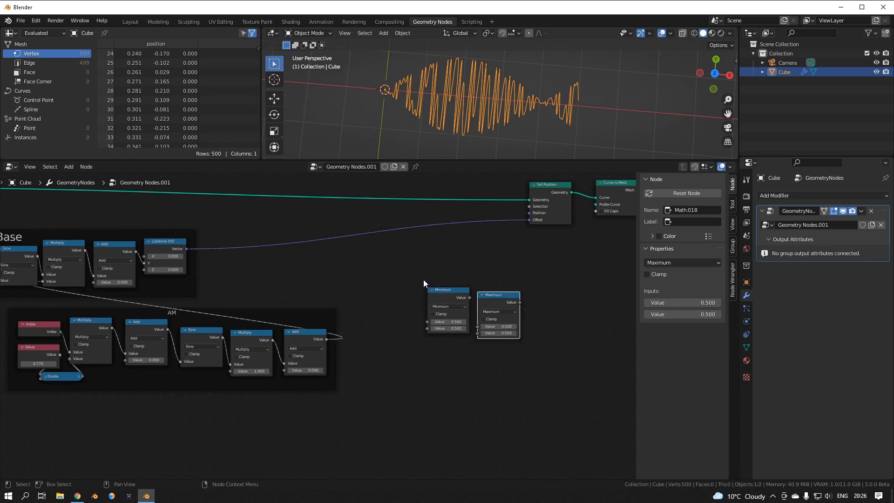
middle_click_drag(424, 284, 460, 298)
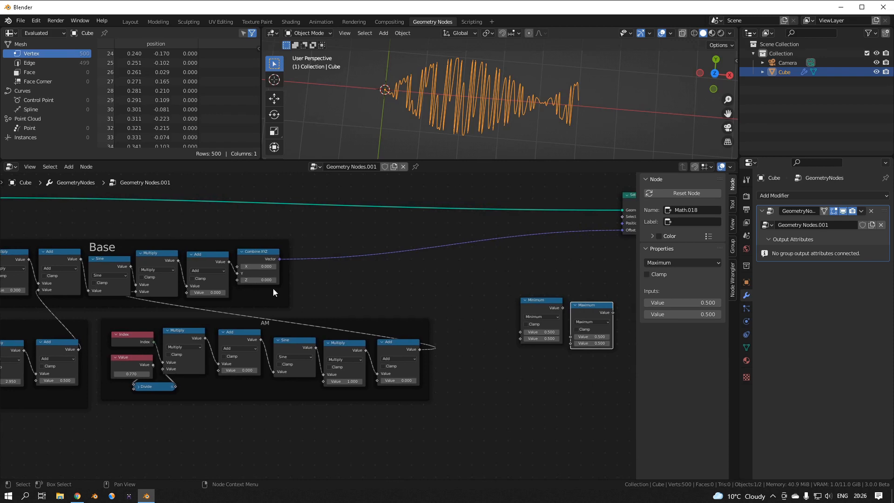
left_click(244, 254)
key("h")
left_click(242, 252)
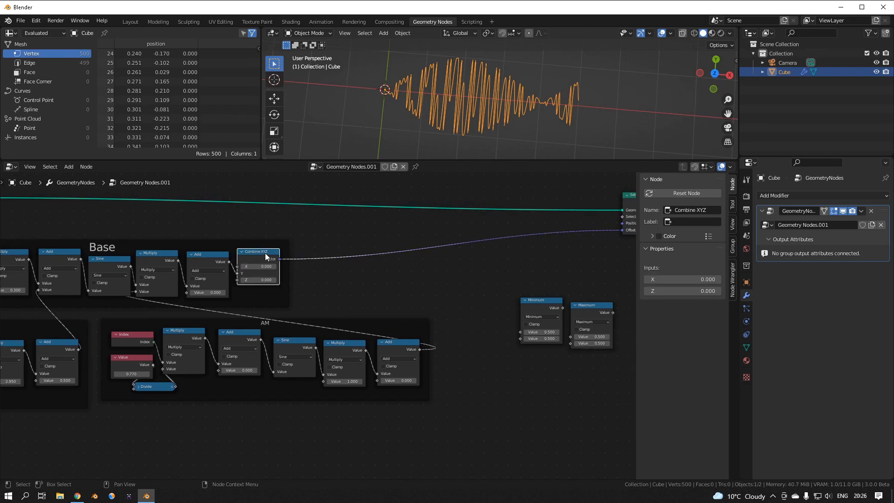
key("shift+d")
left_click(364, 248)
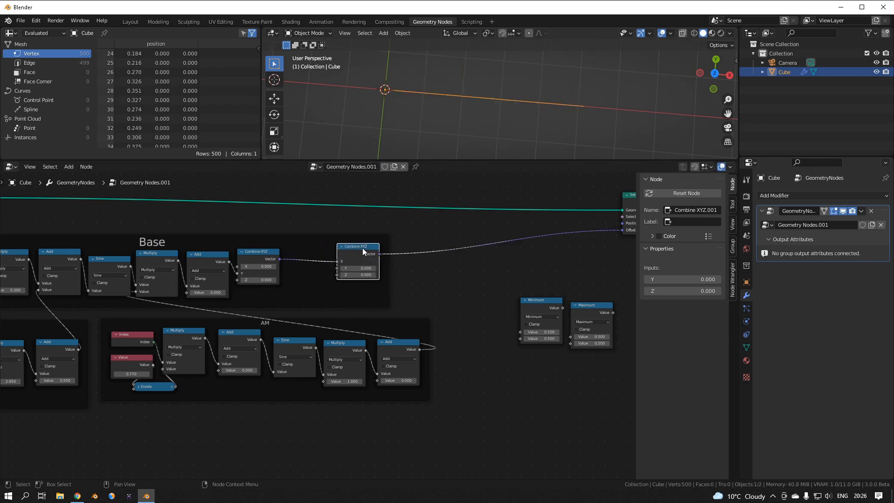
mouse_move(363, 248)
left_mouse_down()
mouse_move(384, 251)
mouse_move(395, 242)
mouse_move(367, 242)
left_mouse_up()
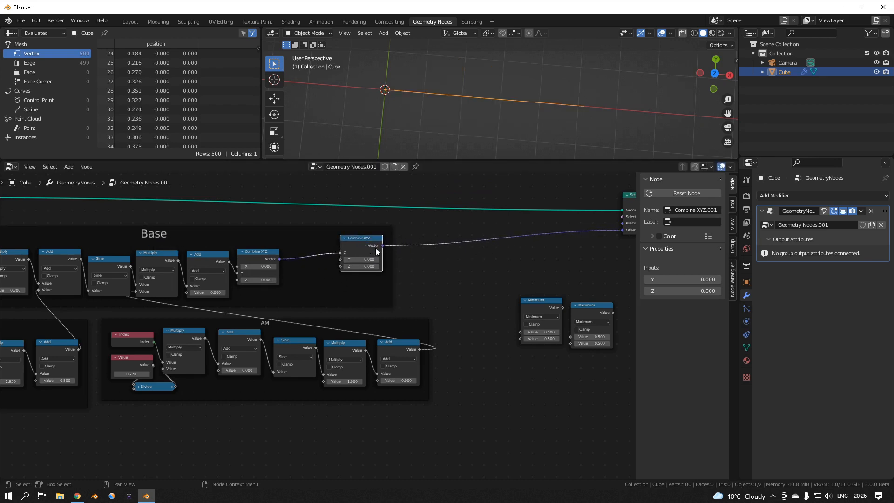
Add a Combine XYZ node in the empty area near the Minimum node.
left_click(540, 308)
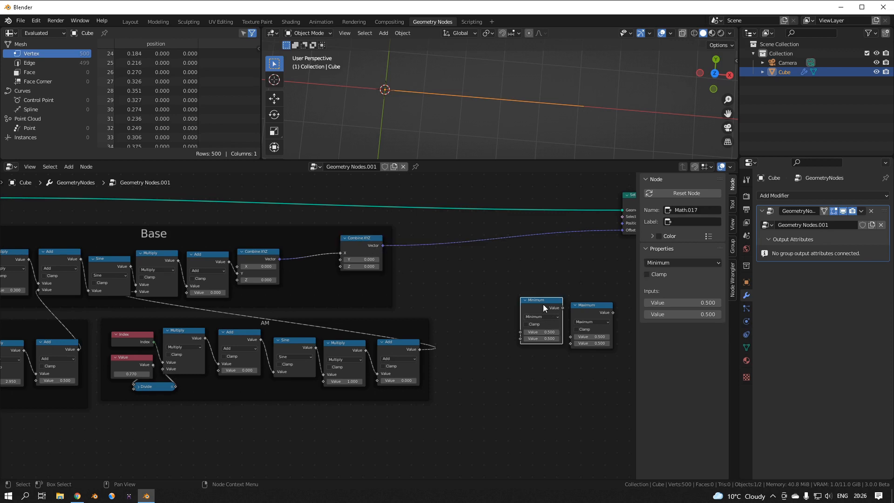
left_click(470, 287)
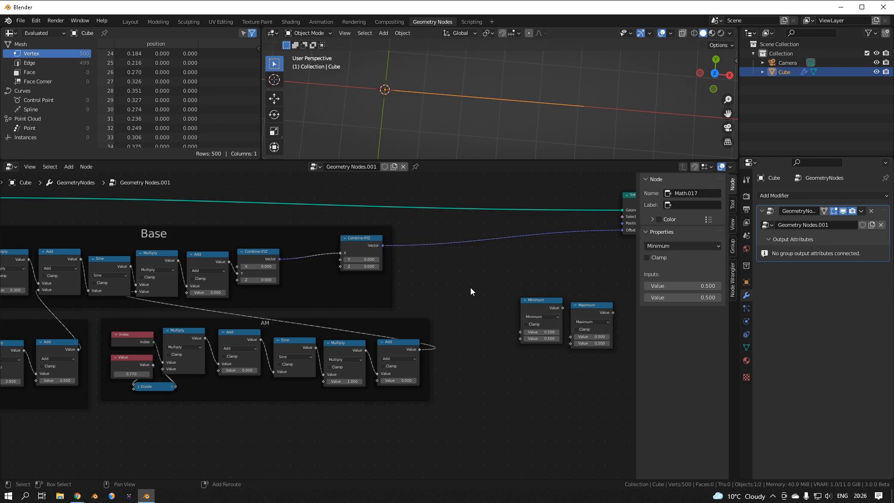
key("shift+a")
mouse_move(446, 297)
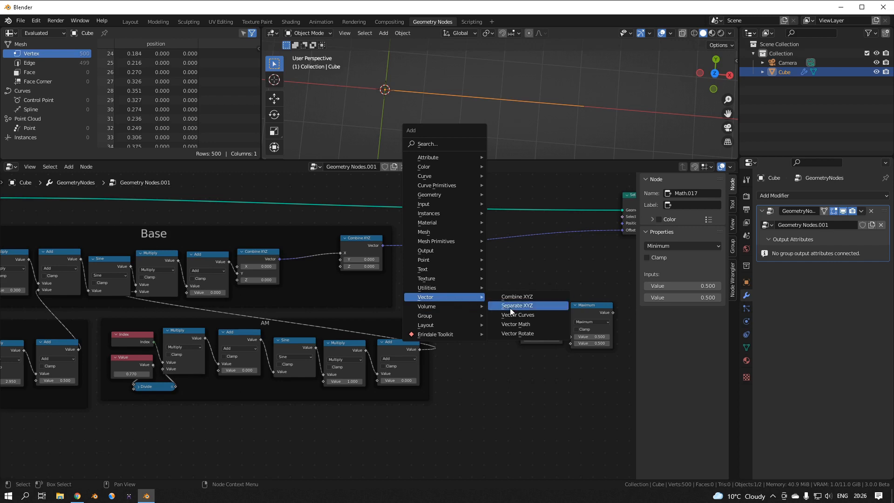
left_click(515, 296)
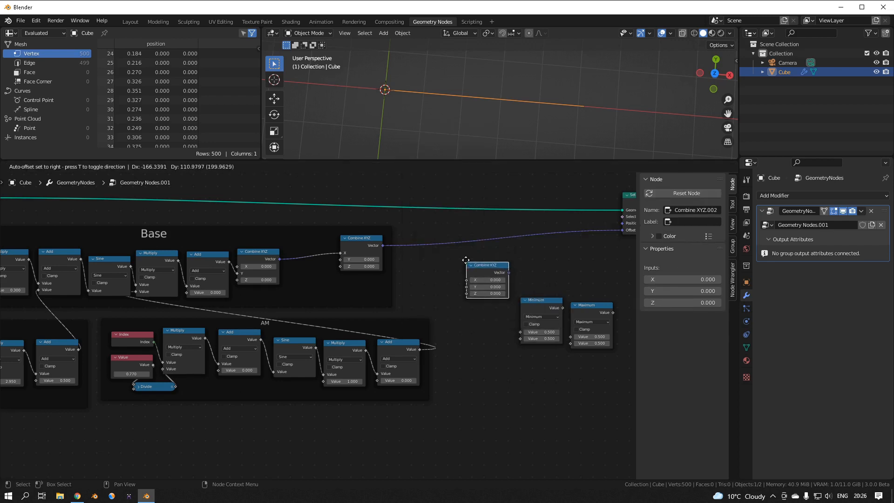
left_click(512, 293)
Dissolve the duplicated Combine XYZ node and insert the new one's Y input on the link between the Base frame and Set Position.
left_click(354, 239)
key("ctrl+x")
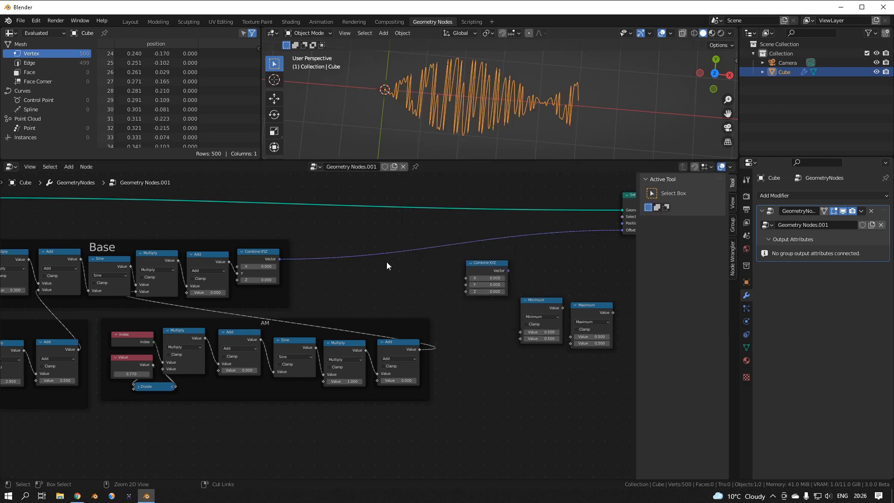
left_click(484, 264)
left_click_drag(487, 265, 459, 251)
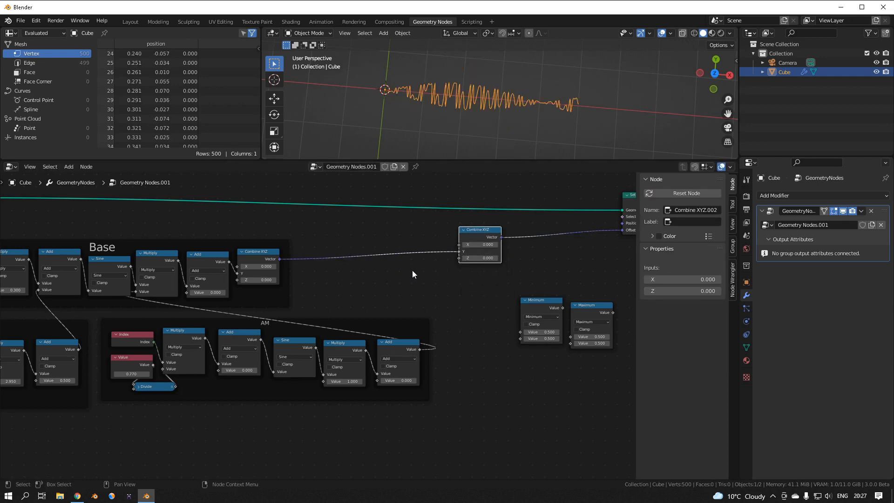
Insert the Minimum node and, after it, the Maximum node on the link leading into the new Combine XYZ node.
left_click_drag(544, 305, 390, 239)
left_click_drag(591, 308, 452, 228)
Set the Minimum node's limit value to 0.16 with the Maximum node temporarily muted, and unmute it.
scroll(444, 281, "up", 2)
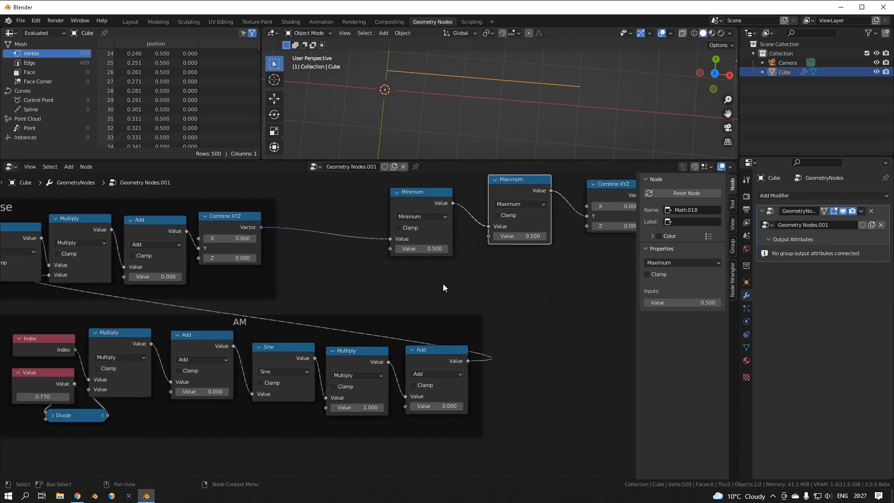
middle_click_drag(443, 283, 440, 328)
mouse_move(419, 293)
left_mouse_down()
mouse_move(399, 294)
mouse_move(416, 293)
left_mouse_up()
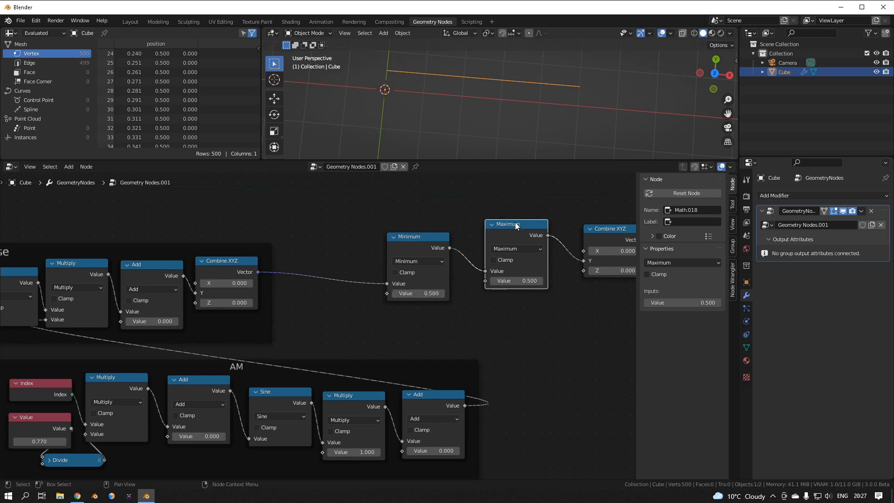
key("m")
left_click_drag(419, 293, 404, 293)
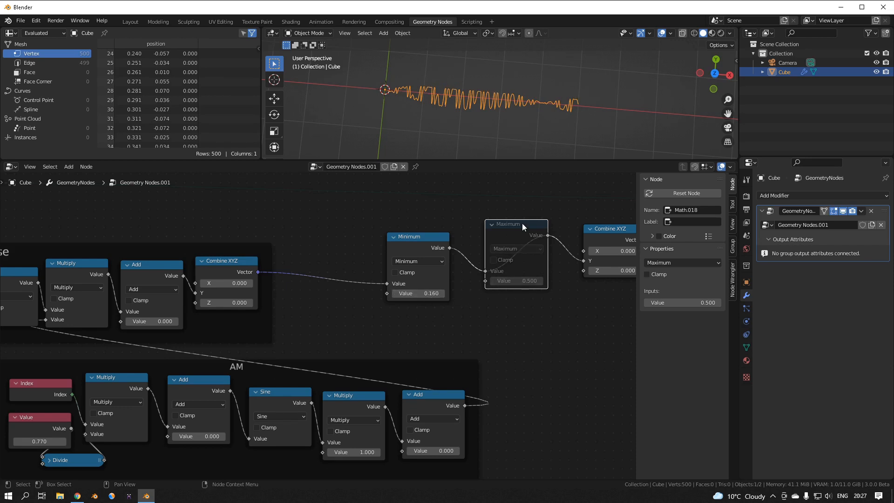
key("m")
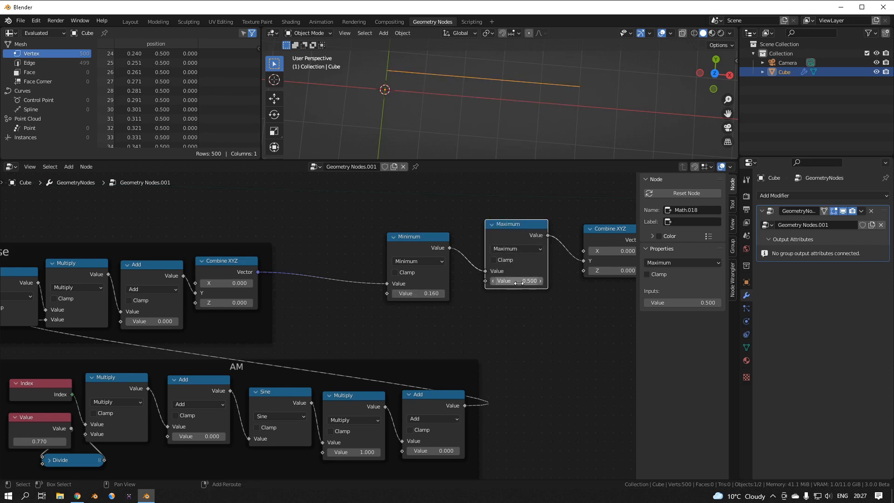
Set the Maximum node's limit value to -0.16.
left_click_drag(515, 281, 453, 281)
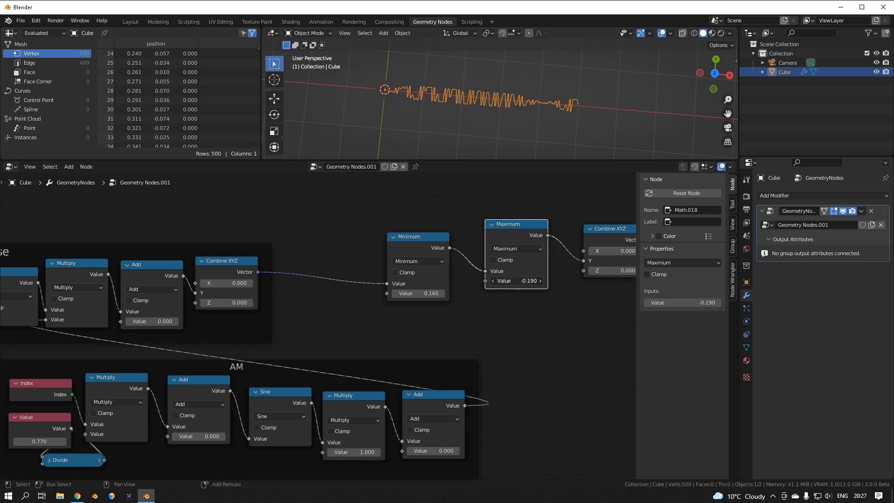
left_click(540, 282)
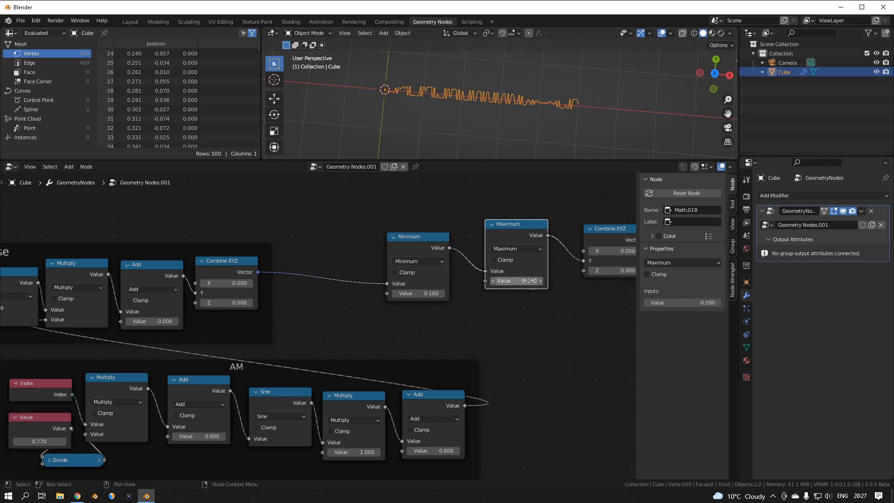
left_click(528, 281)
key("BackSpace")
type("-0.16")
key("Return")
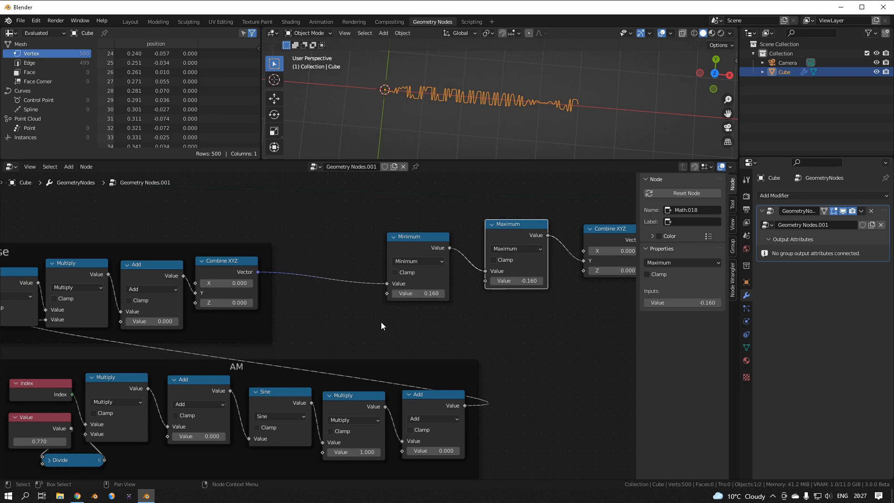
left_click(363, 321)
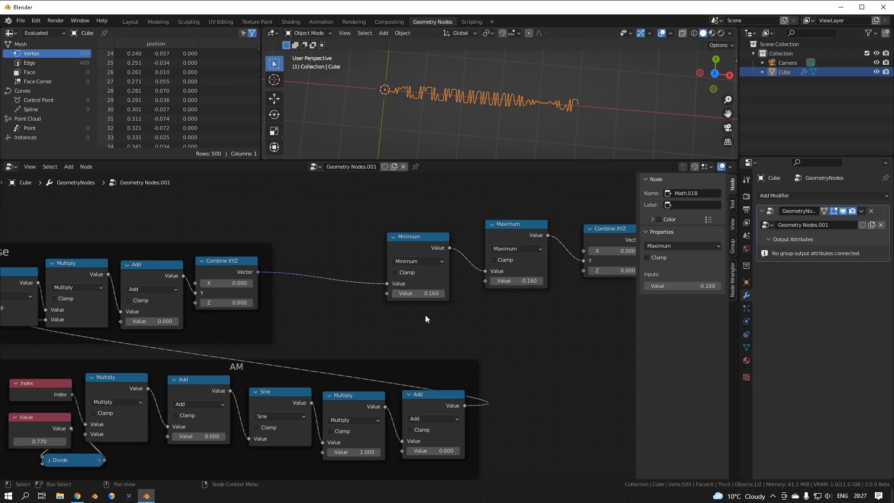
key("shift+a")
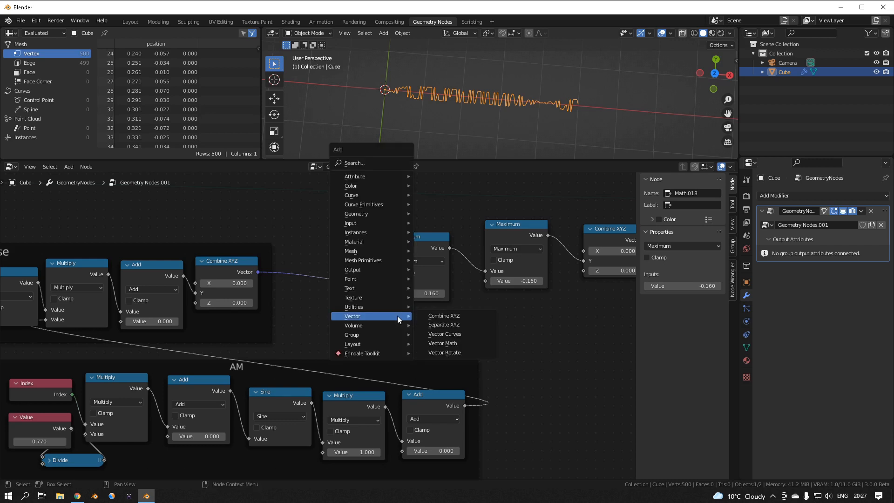
mouse_move(386, 305)
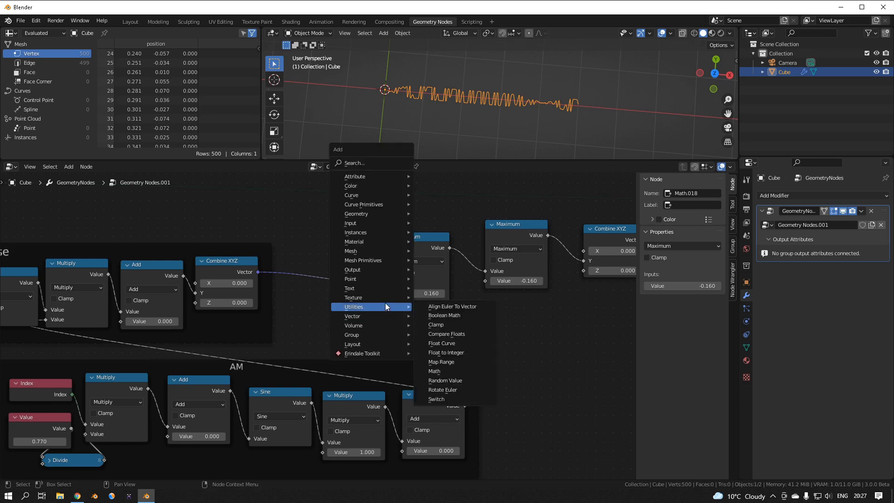
Duplicate the Minimum node below Maximum, change the copy's operation to Divide and set its first value to -1.
left_click(417, 240)
key("shift+d")
left_click(546, 320)
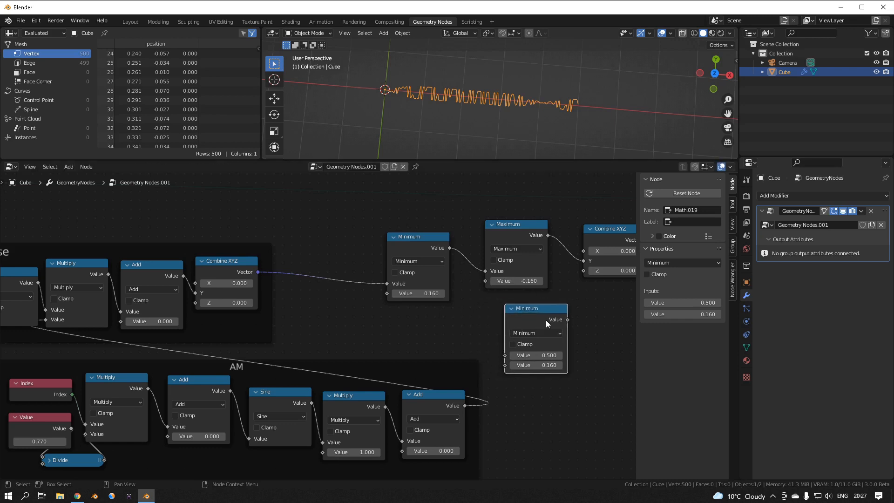
left_click(535, 333)
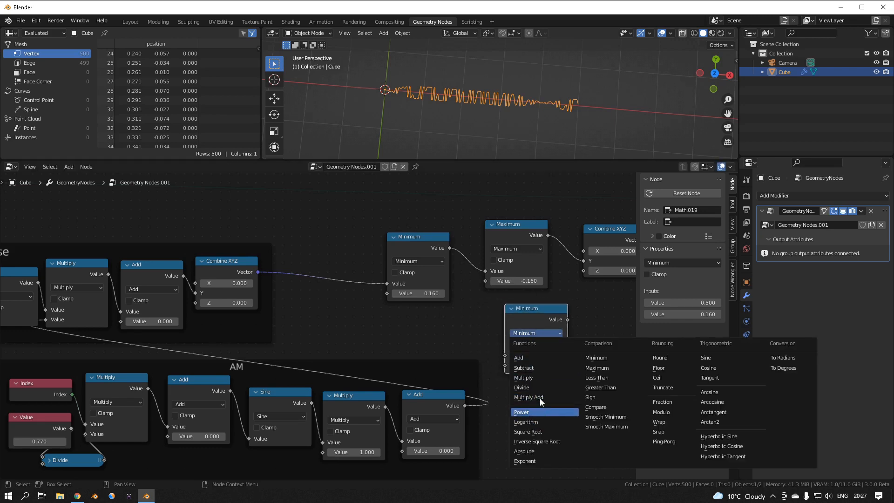
left_click(527, 389)
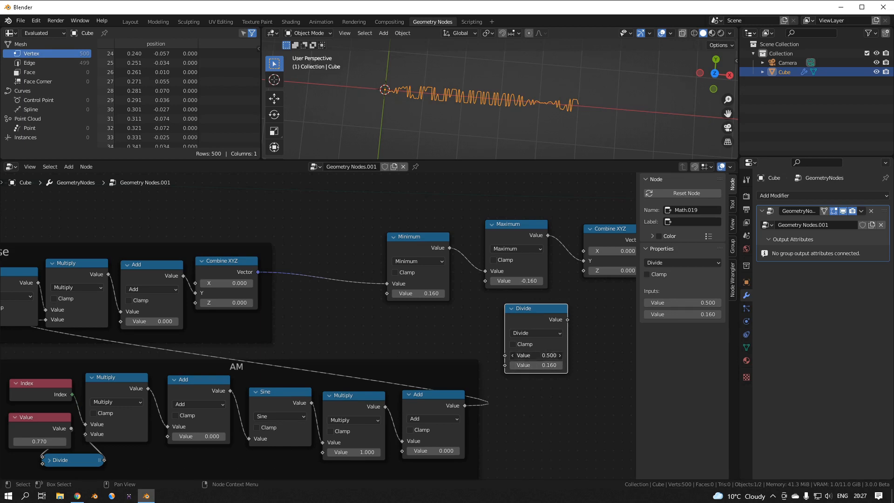
left_click(529, 357)
type("-1")
key("Return")
Add a Value node in the empty area above the link between the Base frame and Minimum.
key("shift+a")
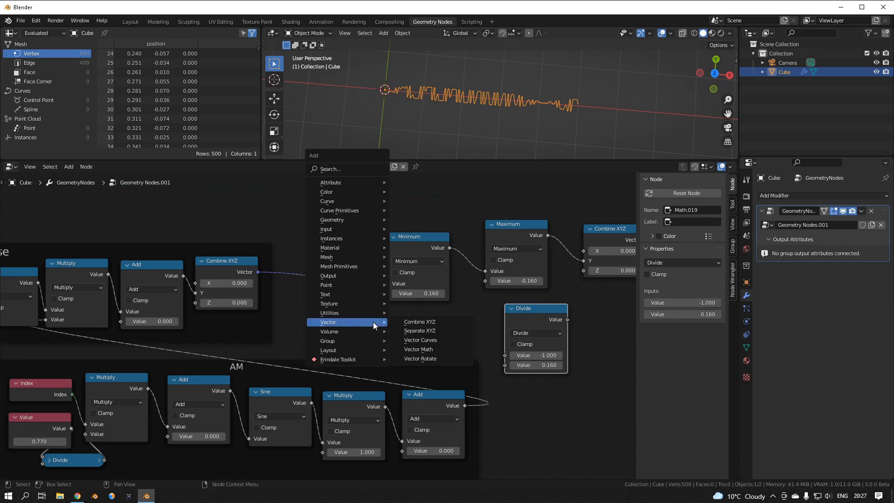
mouse_move(340, 228)
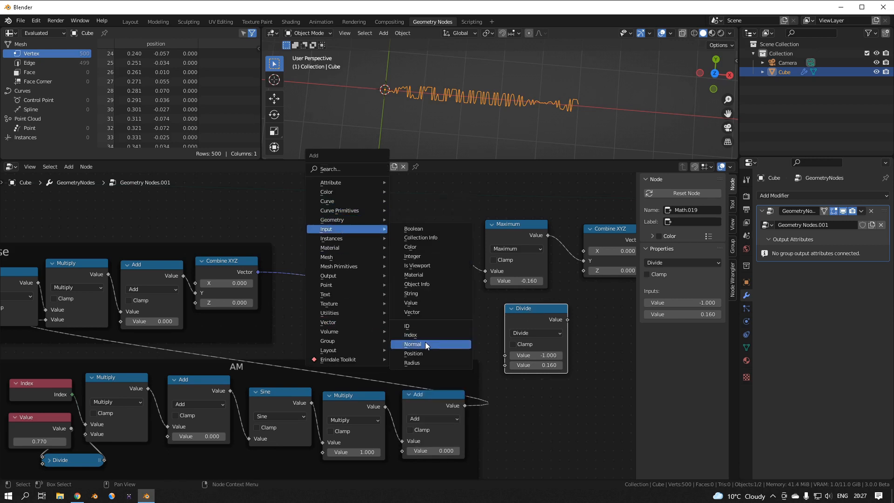
left_click(415, 303)
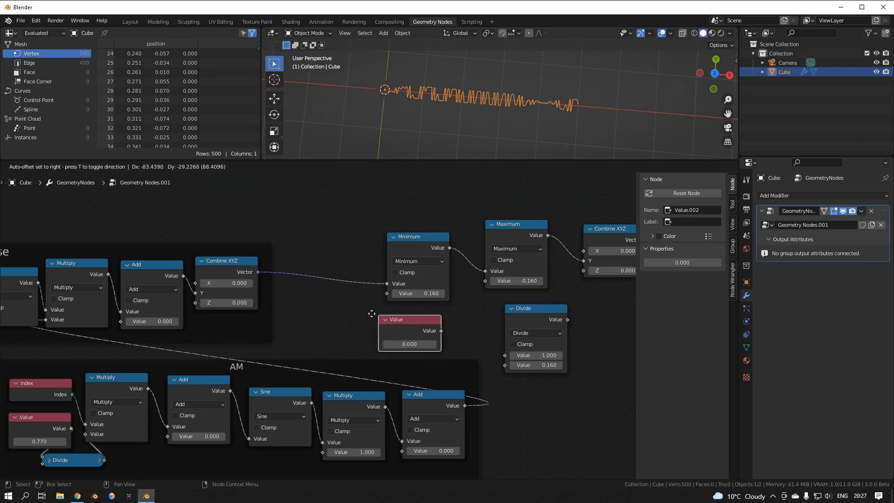
left_click(331, 210)
Place the Divide node below the Value node, detached from the wave link, and try connecting Value to the Minimum node.
left_click_drag(528, 311, 334, 252)
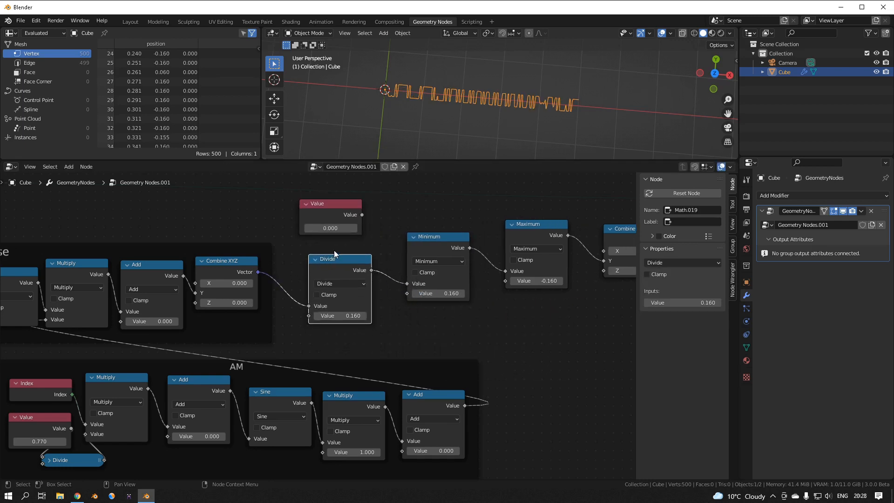
left_click_drag(362, 214, 299, 271)
mouse_move(310, 306)
left_mouse_down()
mouse_move(309, 320)
mouse_move(298, 306)
mouse_move(407, 283)
mouse_move(389, 292)
mouse_move(378, 220)
mouse_move(304, 306)
mouse_move(312, 313)
mouse_move(463, 308)
mouse_move(510, 287)
mouse_move(411, 295)
left_mouse_up()
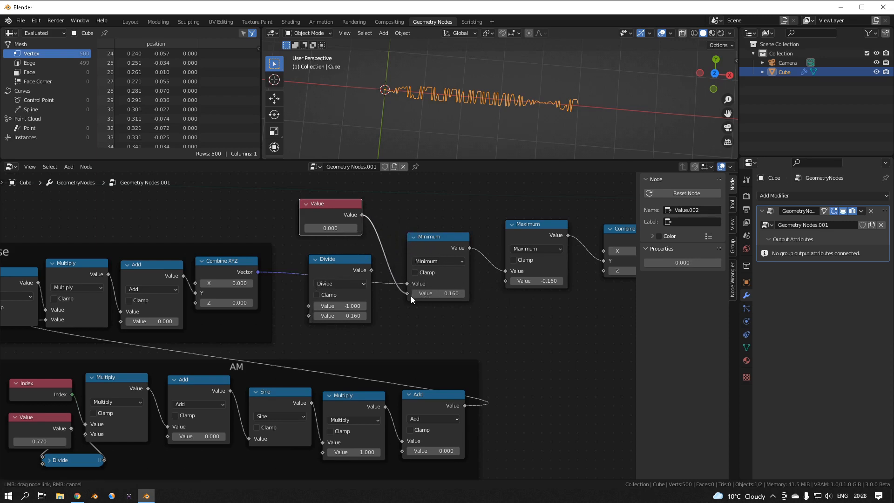
right_click(408, 295)
Set the Value node to 0.16 and connect it to the second inputs of the Minimum and Divide nodes.
left_click(343, 228)
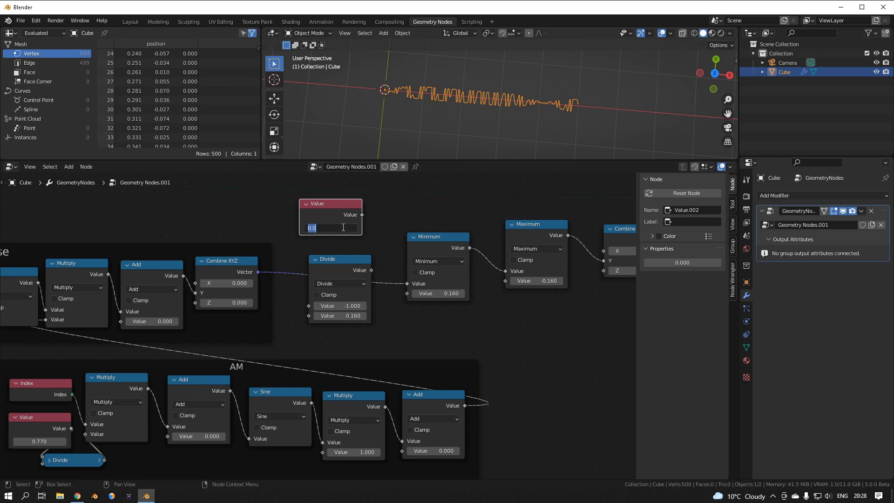
type("0.16")
key("Return")
left_click_drag(362, 215, 411, 294)
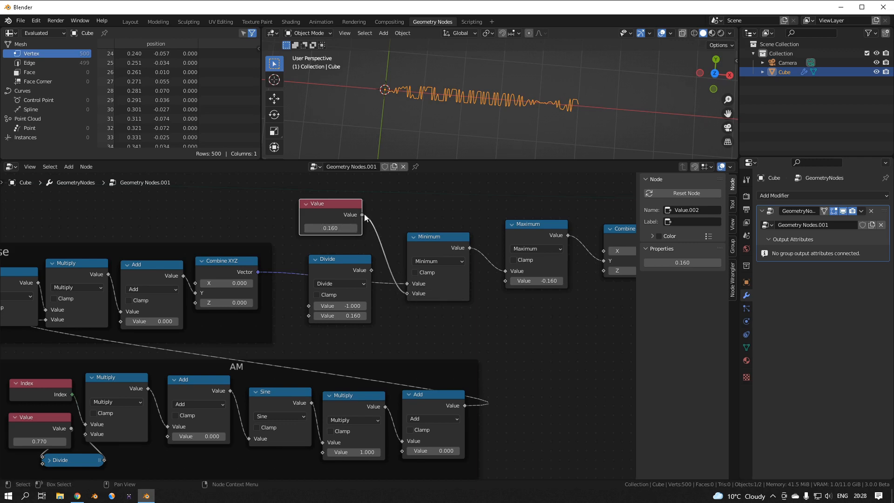
left_click_drag(364, 216, 309, 316)
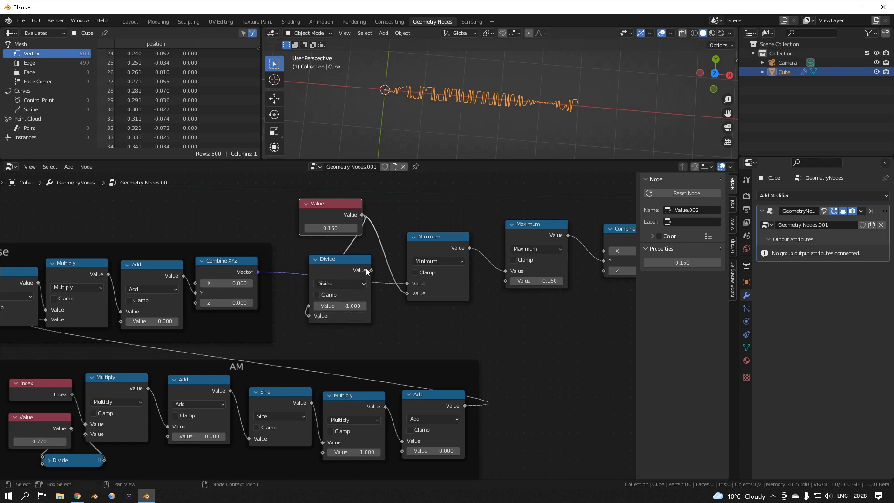
Change the Divide node below Value to Multiply and connect its output to the Maximum node's second input.
left_click(345, 283)
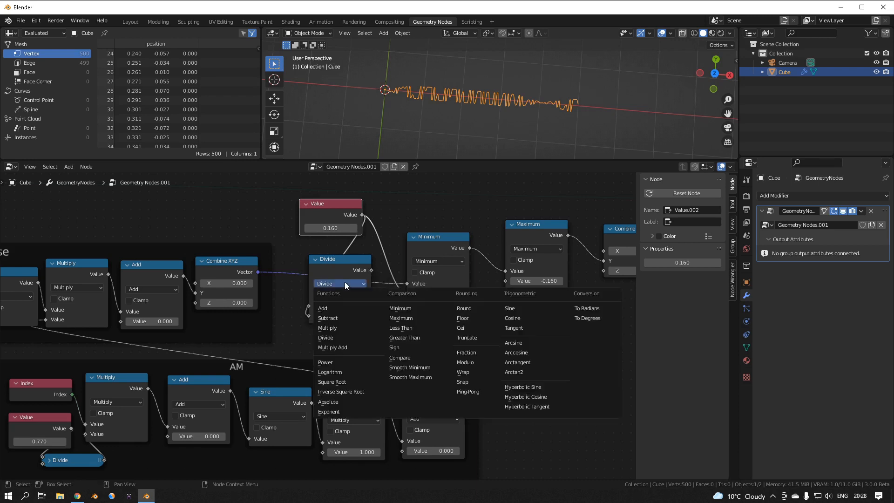
left_click(336, 327)
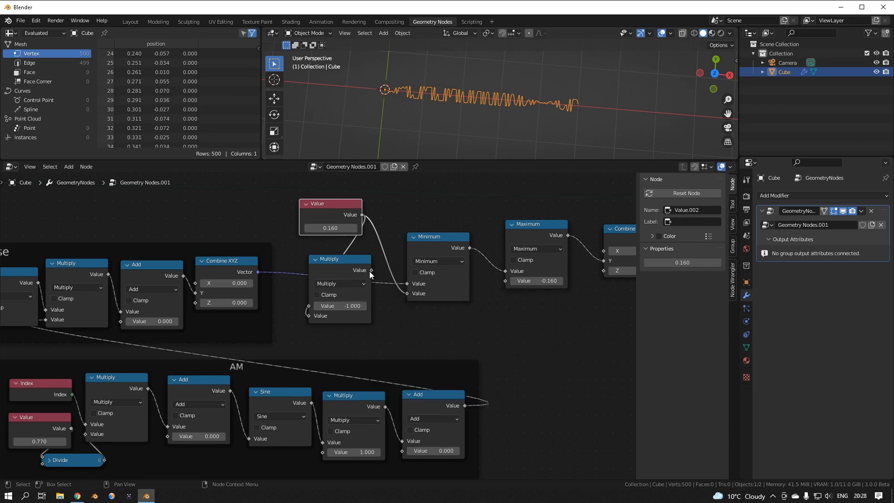
left_click_drag(371, 271, 506, 280)
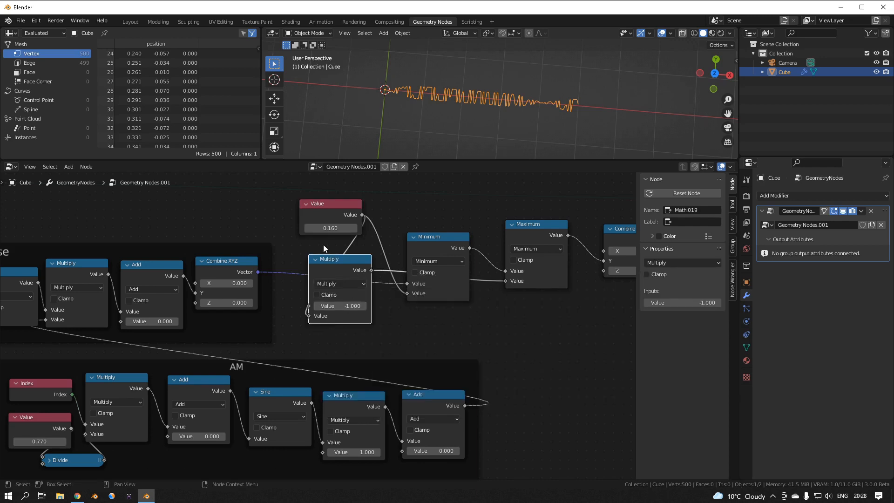
Try the -1 Multiply node as Divide while varying the limit Value, and restore its operation to Multiply.
left_click_drag(350, 228, 326, 228, "shift")
left_click(332, 283)
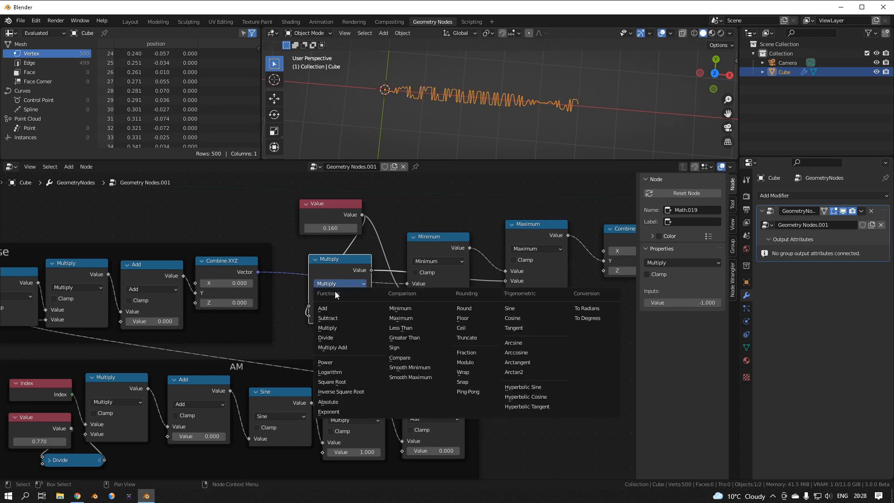
left_click(334, 336)
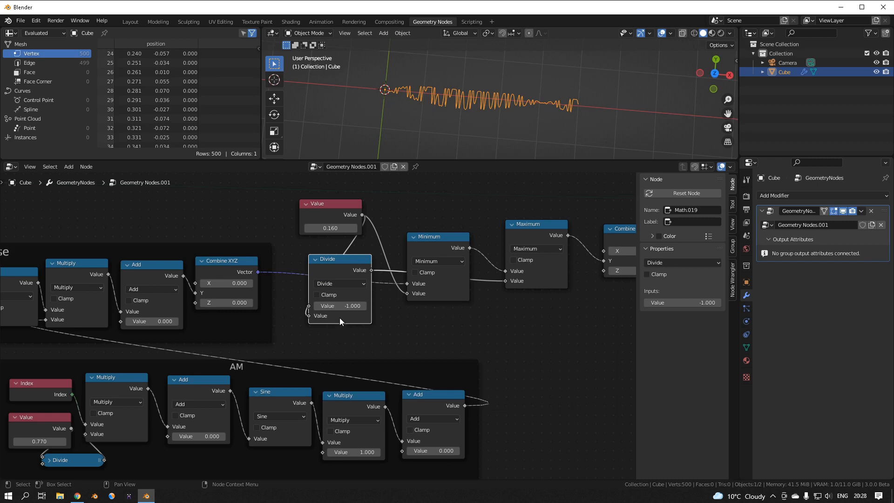
left_click_drag(343, 228, 404, 227, "shift")
right_click(330, 228)
left_click(326, 284)
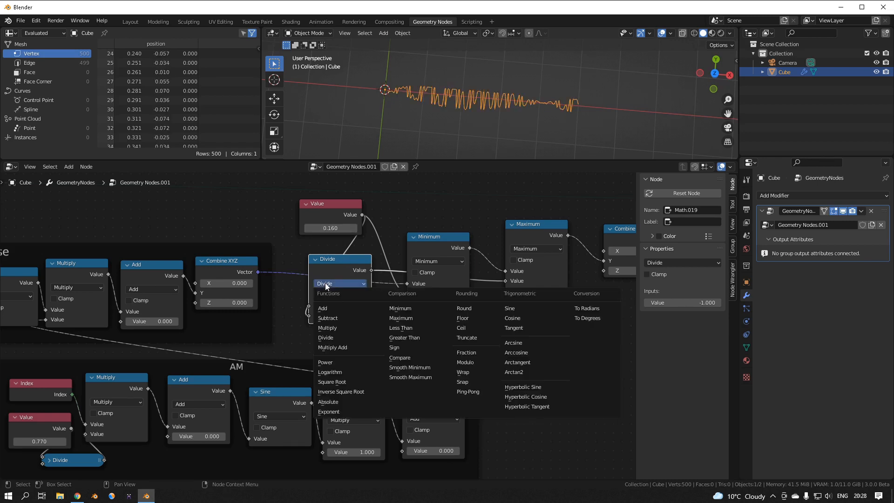
left_click(328, 327)
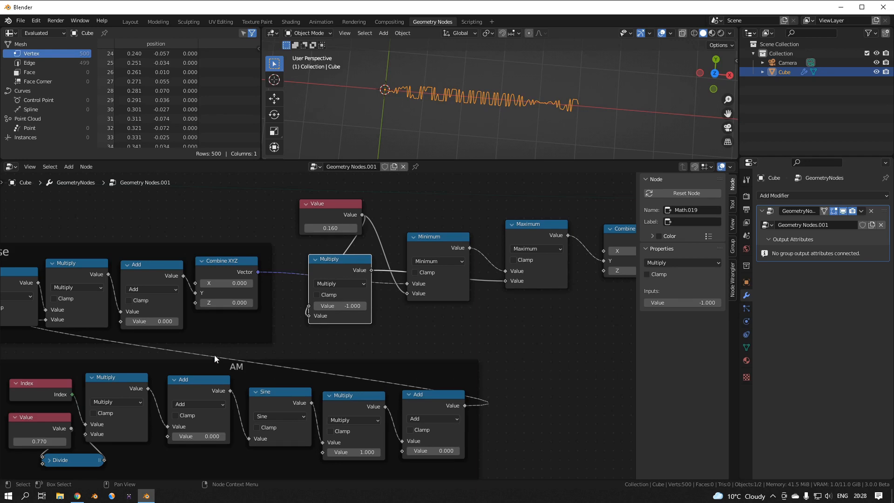
Expand the Divide node in the FM frame to examine its settings, and collapse it again.
scroll(214, 354, "down", 2)
middle_click_drag(138, 357, 384, 330)
scroll(368, 331, "up", 1)
middle_click_drag(155, 349, 431, 311)
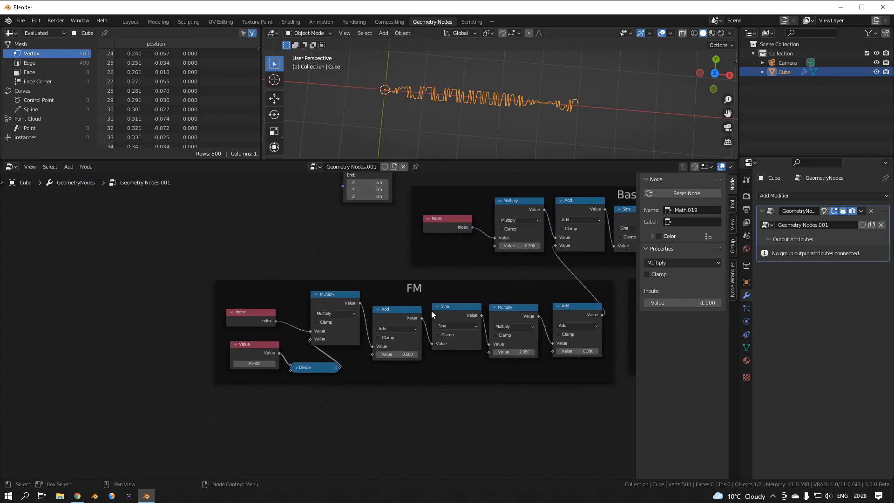
scroll(419, 321, "up", 1)
left_click(294, 374)
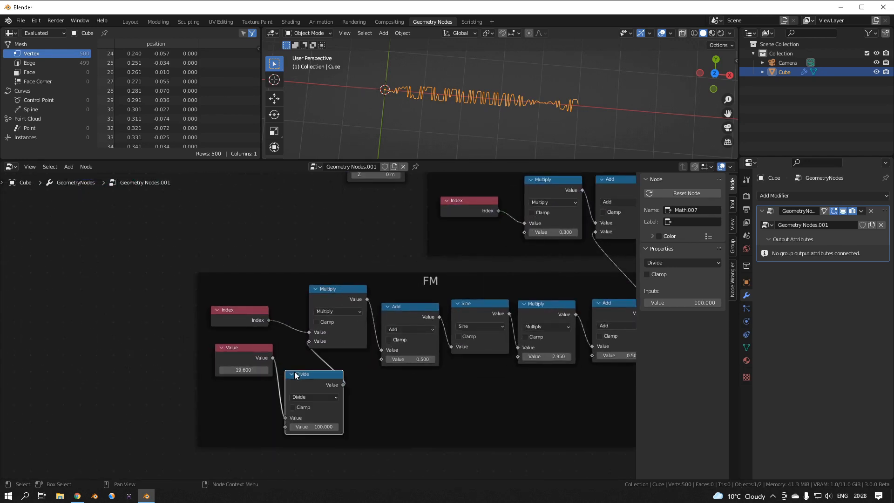
left_click(308, 396)
left_click(291, 374)
scroll(565, 405, "down", 6)
middle_click_drag(431, 389, 209, 396)
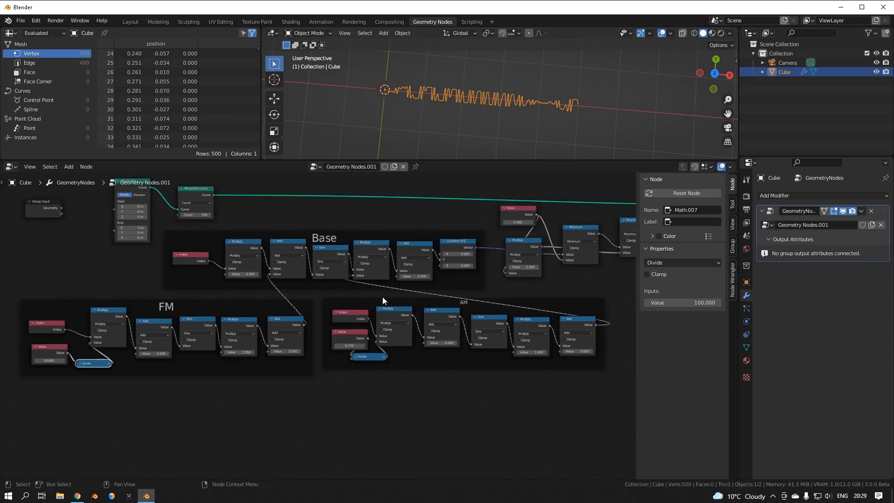
Collapse the -1 Multiply node, tuck it directly beneath the limit Value node, and set Value to 0.080.
scroll(382, 297, "down", 6)
scroll(289, 365, "up", 5)
middle_click_drag(460, 322, 393, 385)
scroll(289, 365, "up", 7)
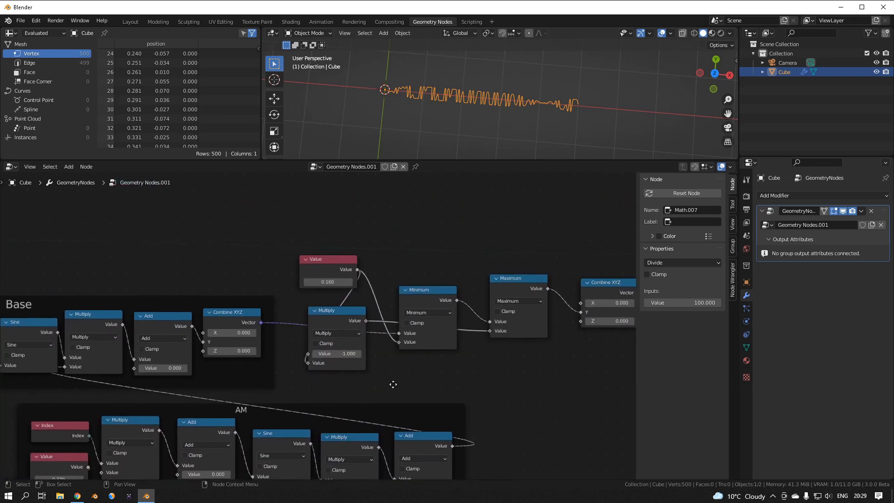
scroll(334, 365, "up", 1)
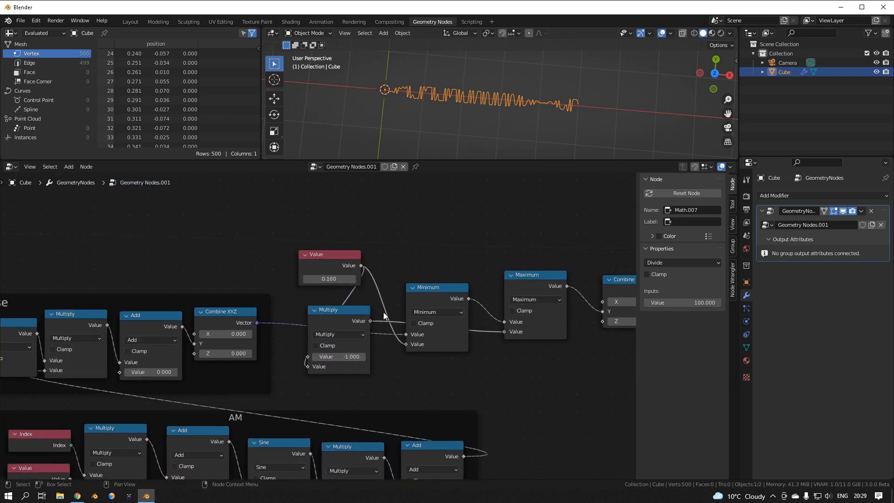
left_click(314, 309)
left_click_drag(316, 311, 330, 279)
scroll(440, 269, "down", 5)
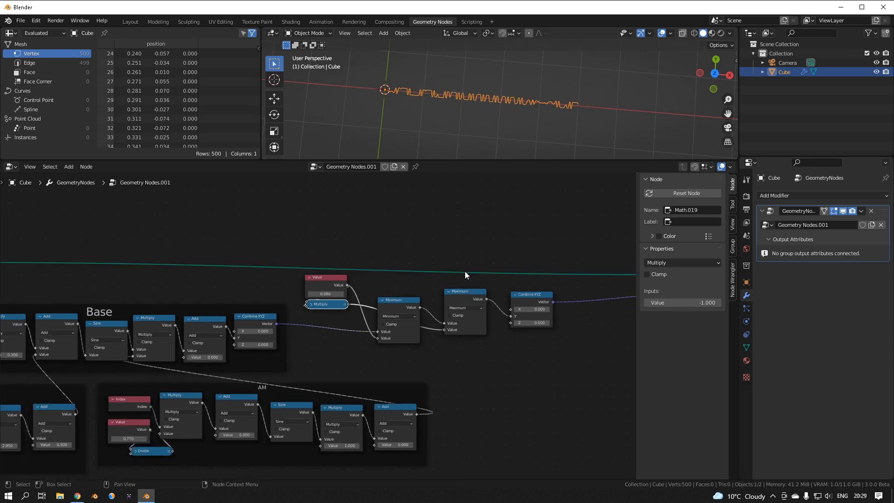
Add a Quadrilateral curve node below Set Position and connect it to Curve to Mesh's Profile Curve input.
middle_click_drag(619, 300, 406, 295)
middle_click_drag(513, 305, 344, 304)
scroll(345, 304, "up", 2)
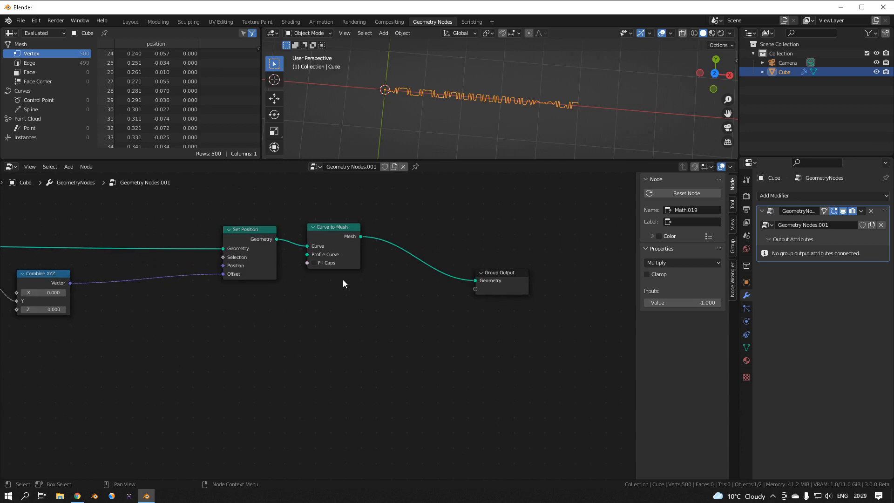
left_click(342, 249)
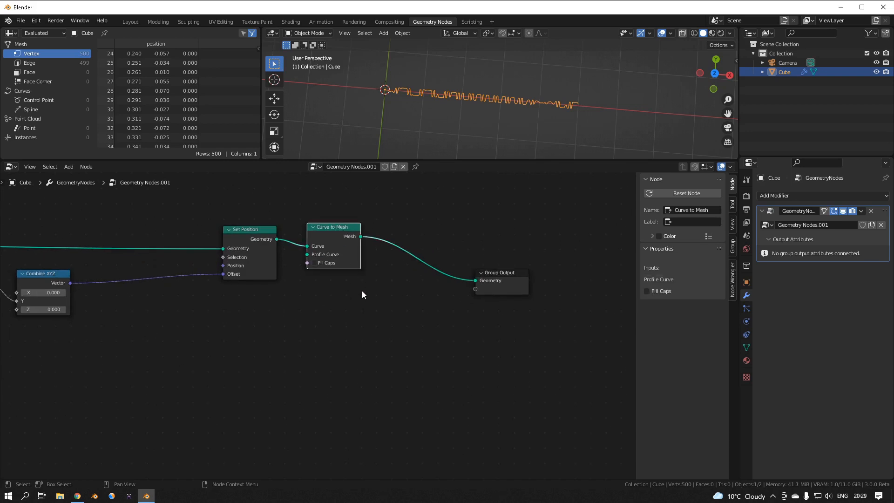
key("shift+a")
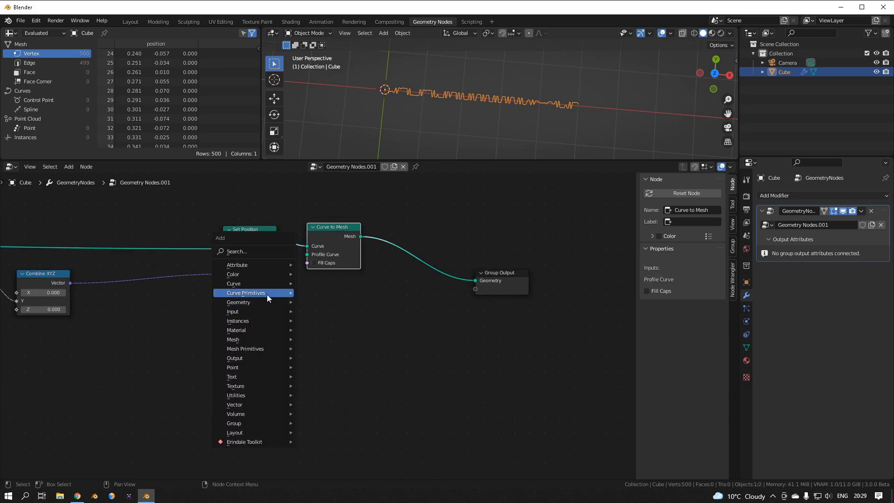
mouse_move(265, 293)
left_click(324, 339)
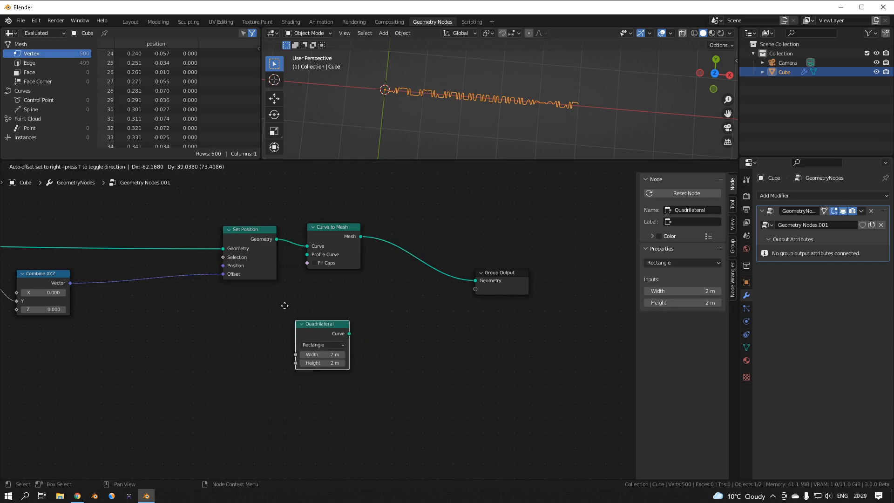
left_click(225, 306)
left_click_drag(279, 319, 306, 254)
Set the Quadrilateral's width to 0.01 m and its height to 2.31 m.
left_click_drag(255, 340, 162, 349)
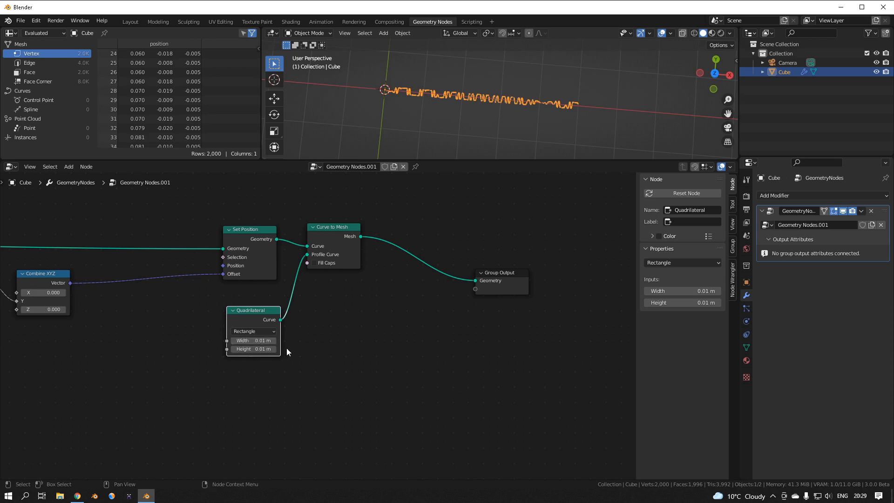
left_click_drag(261, 348, 368, 348)
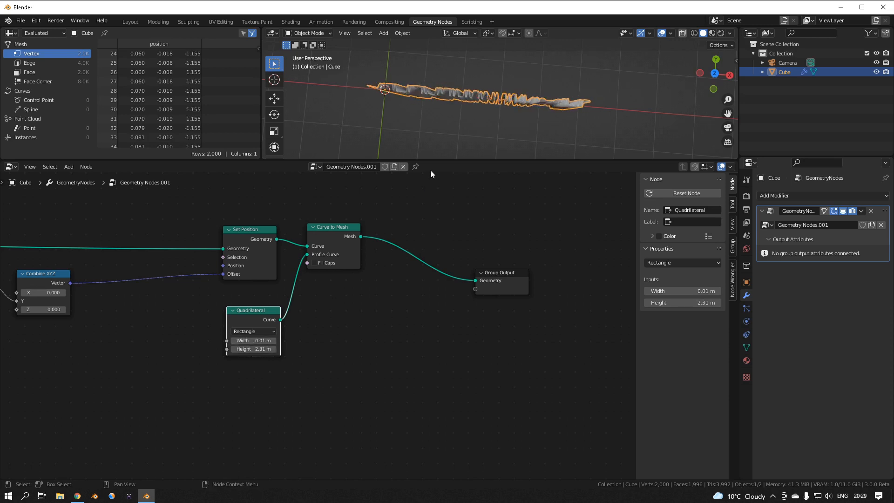
middle_click_drag(431, 135, 474, 100)
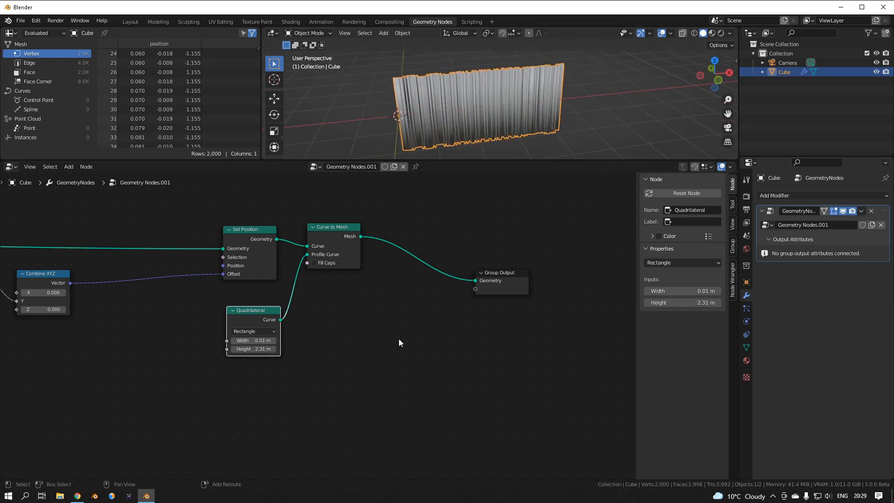
Insert a Set Shade Smooth node between Curve to Mesh and Group Output, and turn off its Shade Smooth option.
key("shift+a")
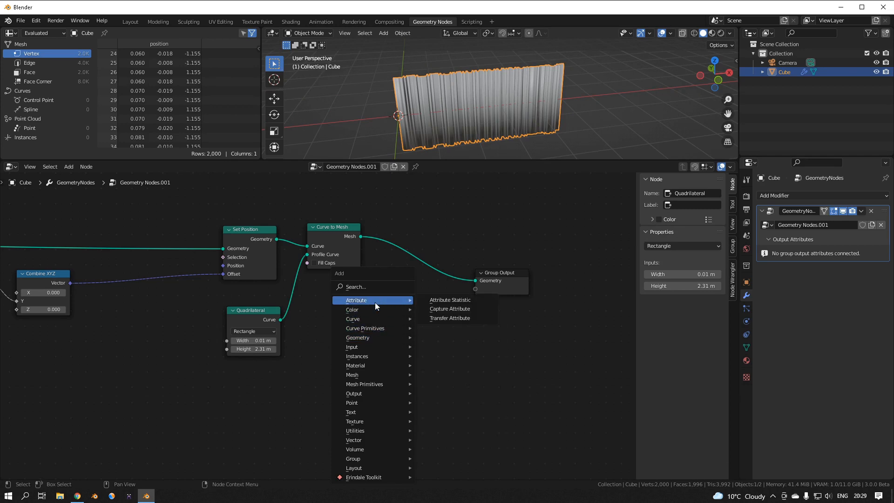
mouse_move(369, 338)
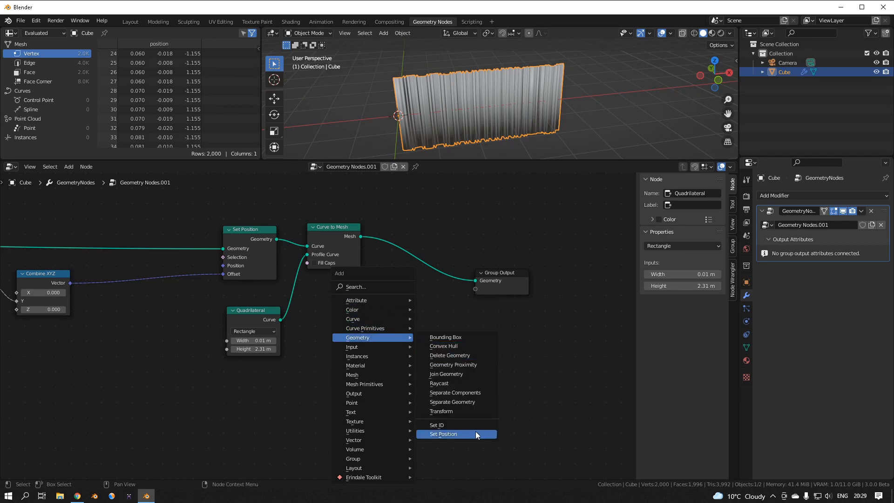
mouse_move(375, 372)
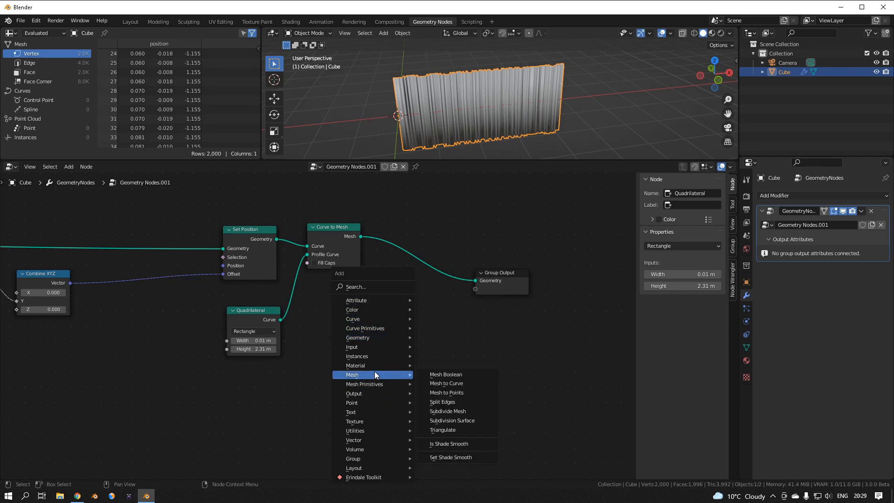
left_click(450, 457)
left_click(404, 280)
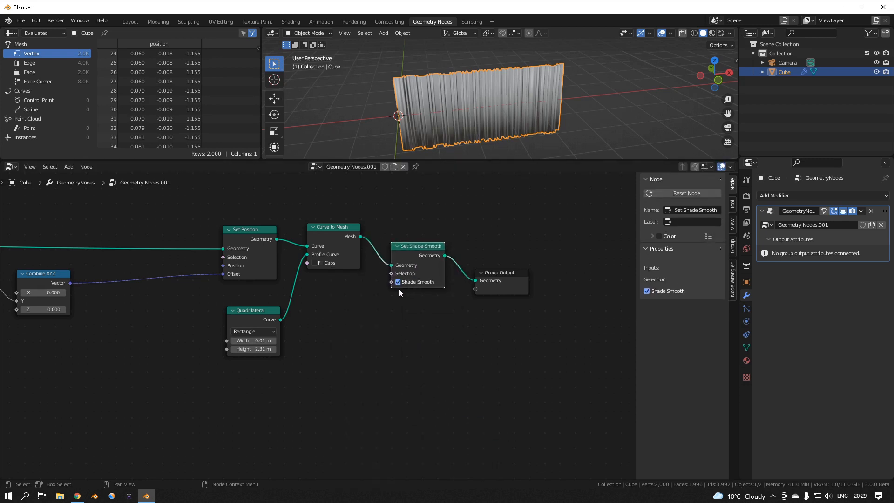
left_click(398, 281)
scroll(463, 139, "up", 3)
mouse_move(463, 139)
middle_mouse_down()
mouse_move(412, 115)
mouse_move(428, 110)
mouse_move(495, 136)
mouse_move(532, 96)
mouse_move(513, 103)
mouse_move(513, 61)
mouse_move(506, 70)
middle_mouse_up()
Set the first Multiply node's value in the Base frame to 0.180.
scroll(315, 297, "down", 8)
middle_click_drag(221, 299, 634, 249)
middle_click_drag(330, 285, 446, 295)
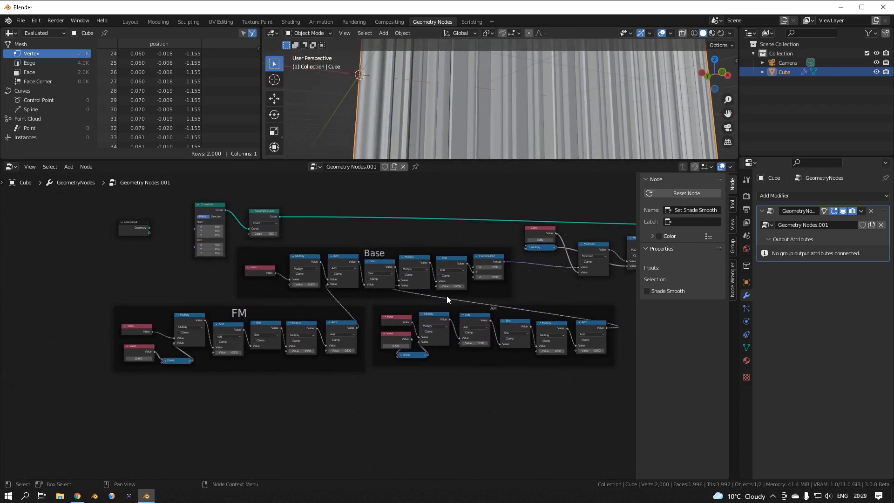
scroll(327, 283, "up", 2)
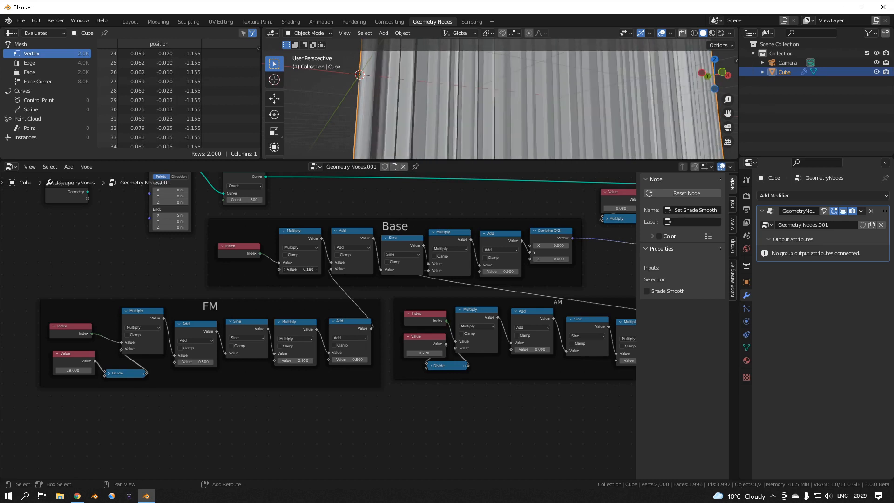
scroll(417, 115, "down", 3)
middle_click_drag(416, 116, 453, 37)
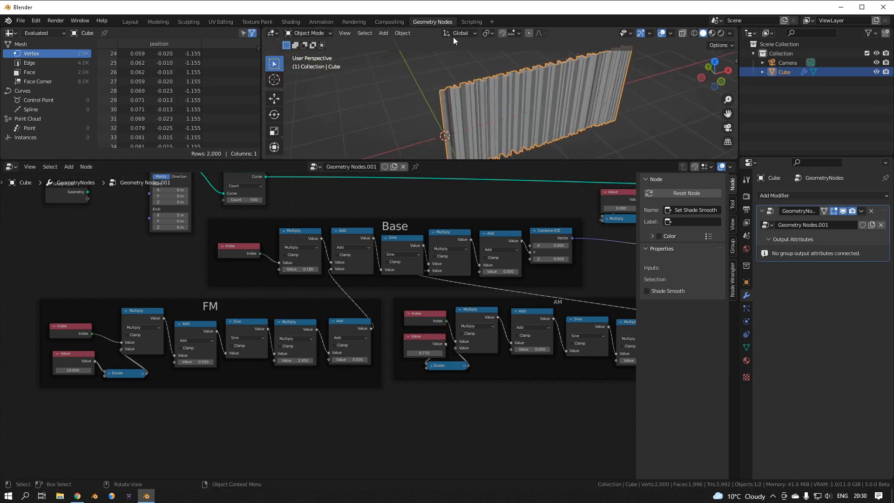
scroll(490, 72, "up", 1)
scroll(82, 408, "up", 1)
middle_click_drag(96, 409, 158, 416)
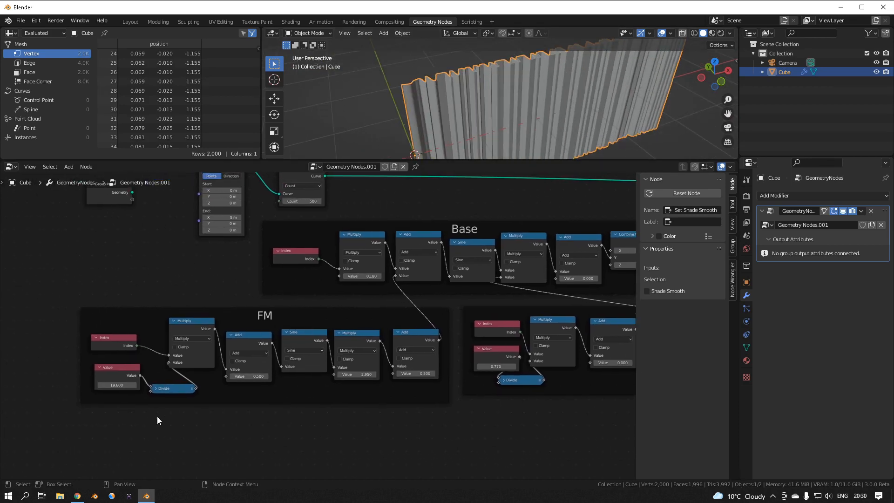
scroll(159, 415, "up", 2)
Reposition the Set Position, Quadrilateral, Curve to Mesh, Set Shade Smooth and Group Output nodes, leaving free space after Combine XYZ.
scroll(280, 371, "down", 9)
middle_click_drag(427, 334, 211, 303)
scroll(557, 298, "down", 4)
middle_click_drag(537, 303, 423, 357)
scroll(424, 358, "up", 2)
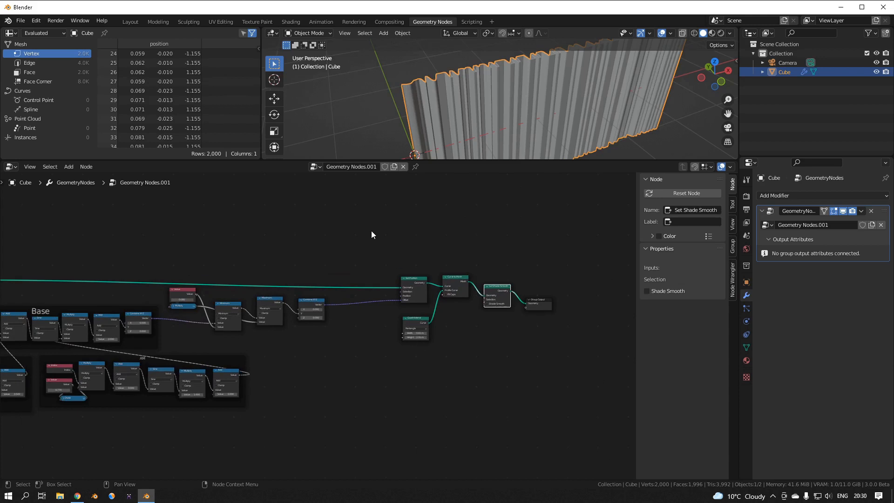
left_click_drag(368, 220, 623, 382)
left_click_drag(549, 303, 497, 298)
scroll(389, 362, "down", 3)
scroll(372, 357, "up", 3)
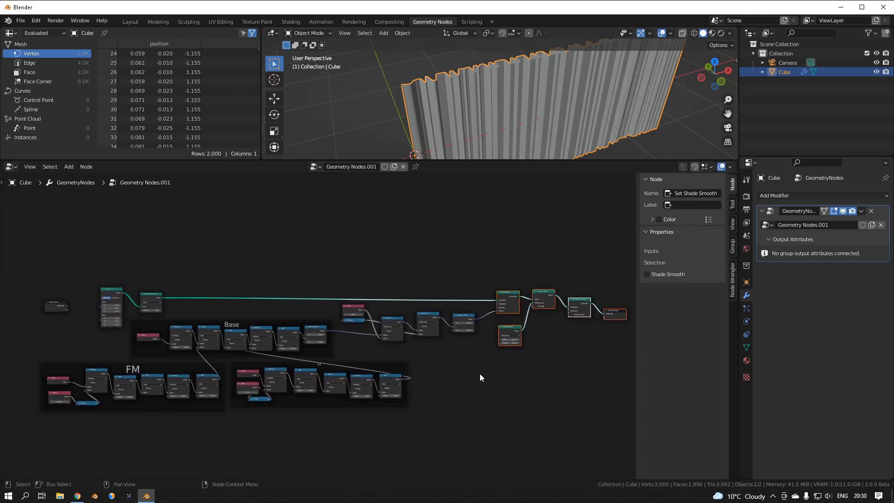
left_click_drag(485, 260, 618, 382)
left_click_drag(506, 292, 556, 286)
Move the Value, Multiply, Minimum, Maximum and Combine XYZ clipping nodes together closer to Set Position.
scroll(386, 309, "up", 3)
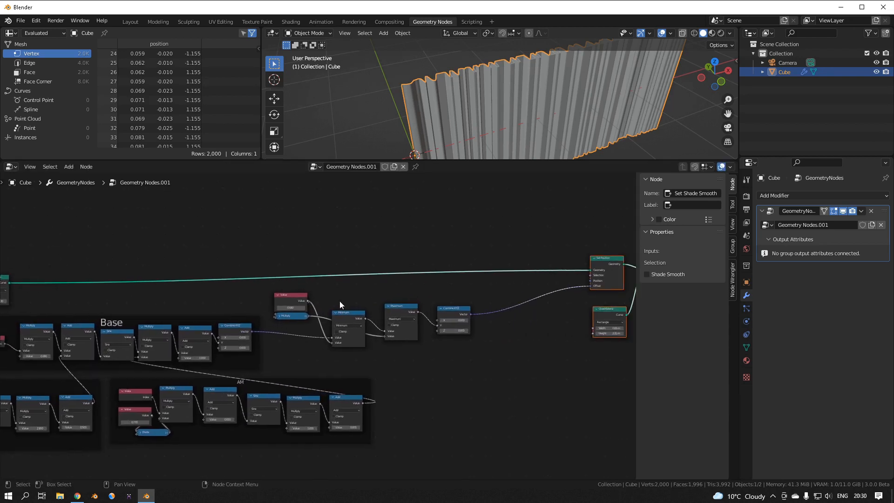
left_click_drag(266, 286, 528, 347)
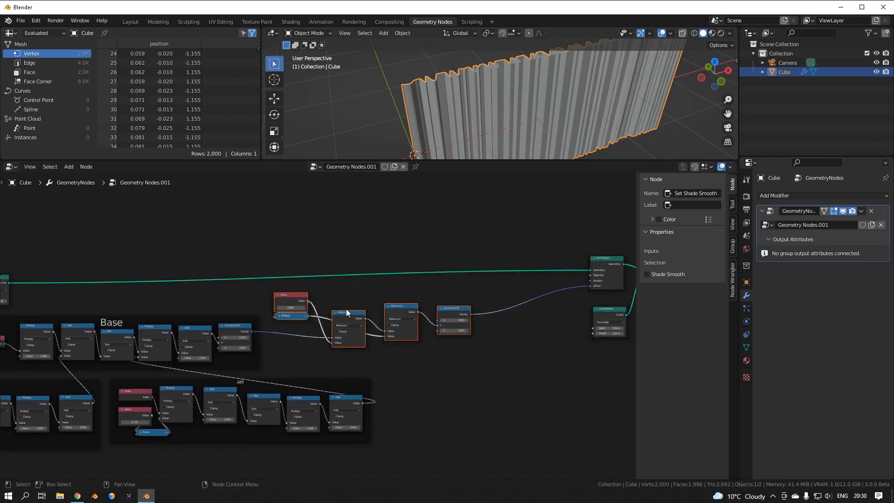
key("g")
left_click(409, 308)
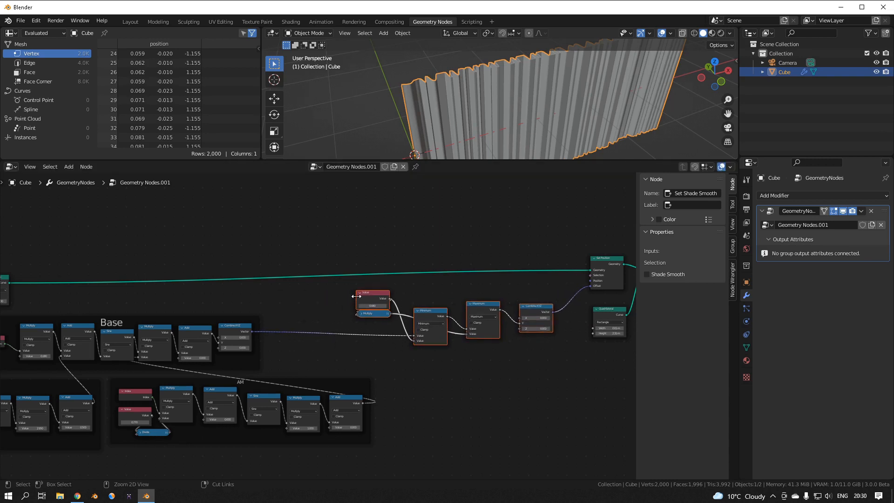
Wrap the selected clipping nodes in a frame labelled "amp" with a label size of 64.
key("ctrl+j")
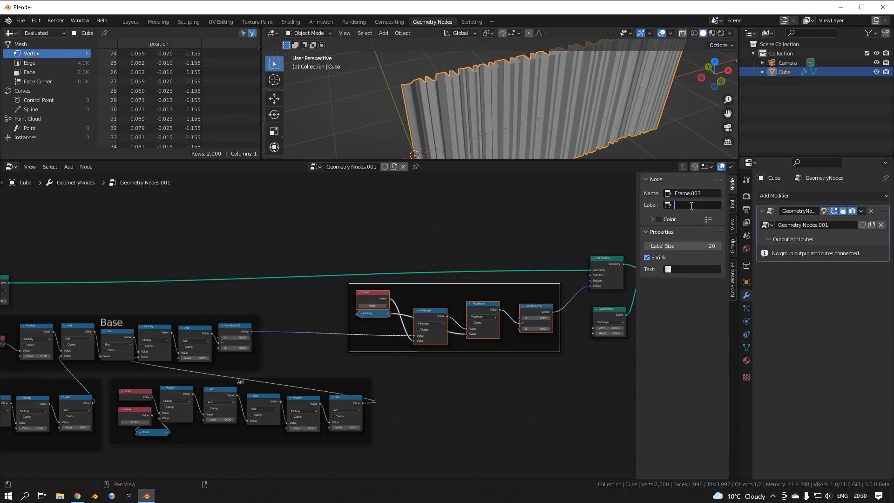
left_click(694, 204)
type("amop")
key("Return")
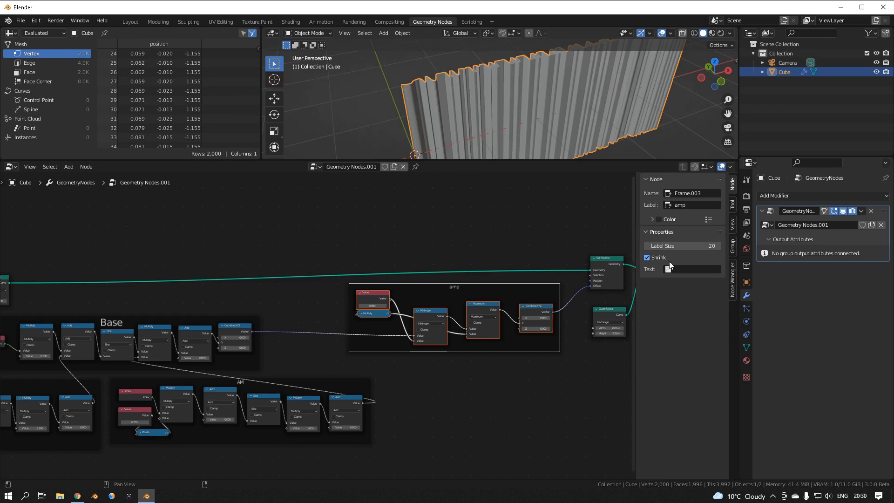
scroll(513, 273, "up", 1)
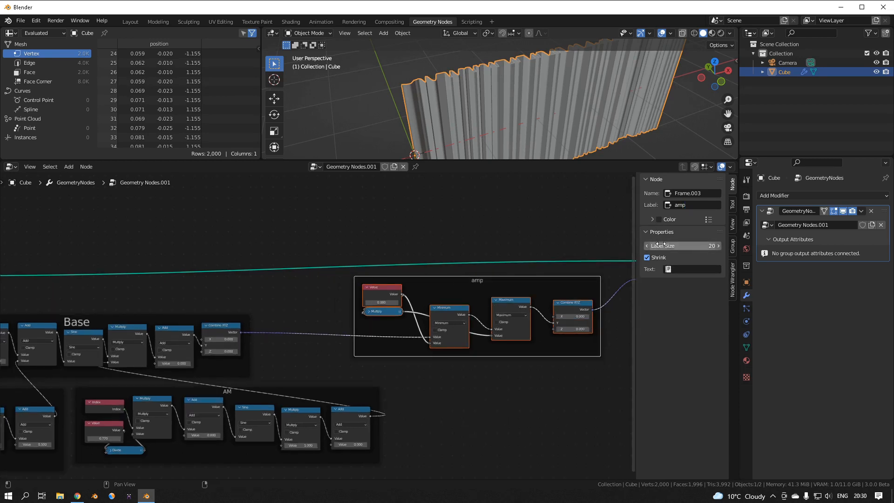
left_click_drag(660, 244, 698, 245)
middle_click_drag(549, 383, 395, 403)
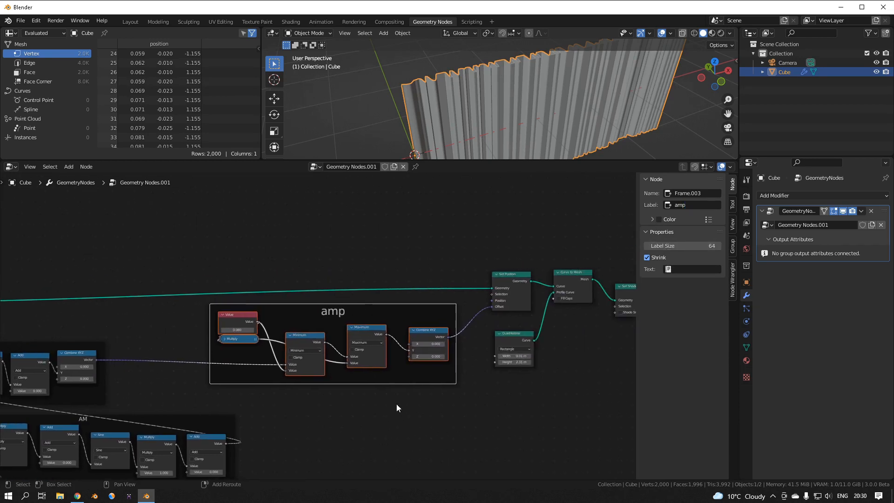
Insert a Math node between Maximum and Combine XYZ in the amp frame, set it to Multiply, and try varying its value.
left_click(390, 312)
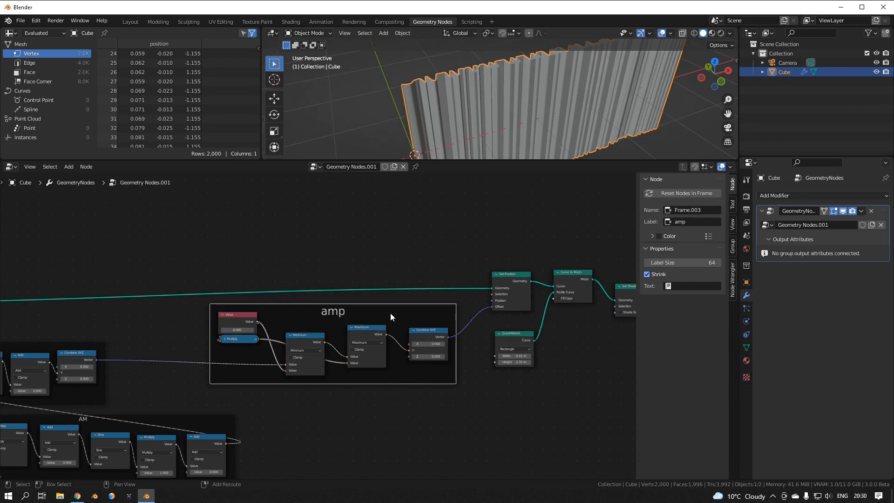
key("shift+a")
mouse_move(354, 368)
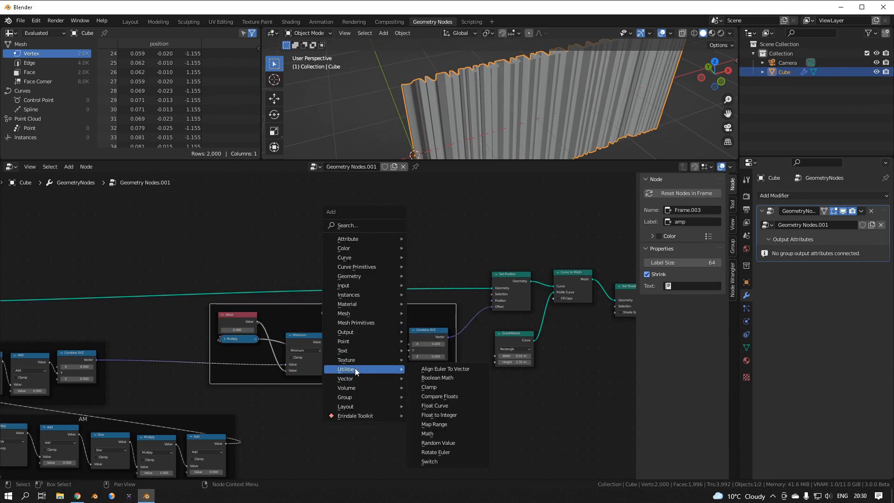
left_click(427, 433)
left_click(379, 318)
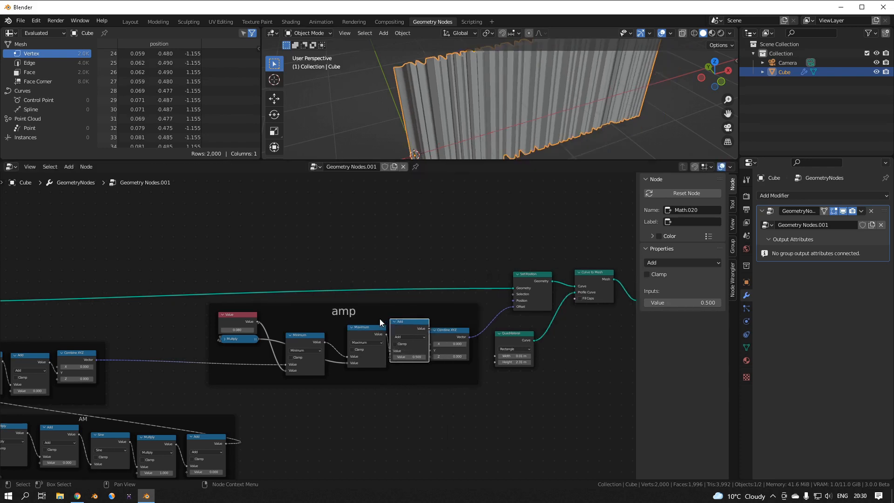
left_click(427, 338)
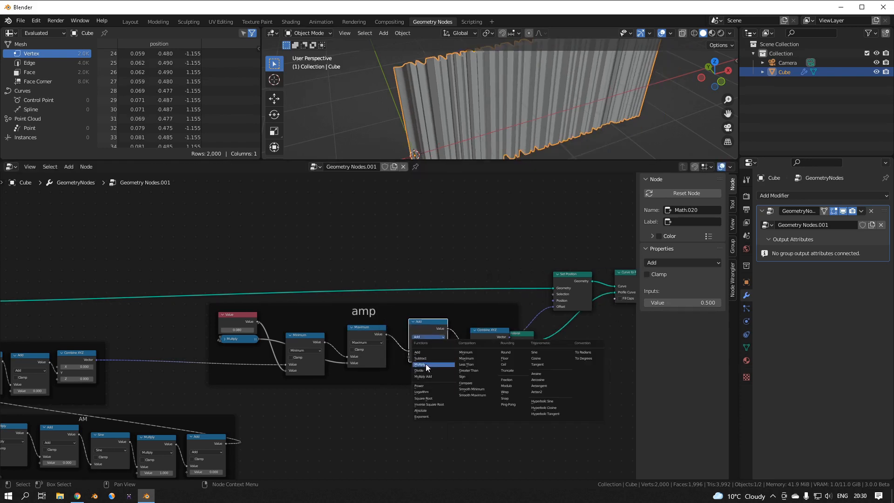
left_click(426, 364)
left_click_drag(428, 356, 558, 357)
key("Escape")
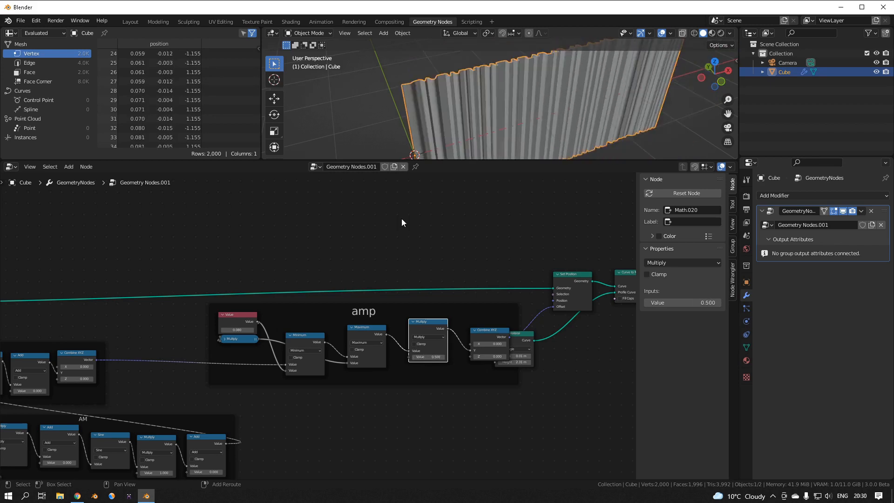
Try raising the Multiply value in the amp frame to 3.580 while viewing the wave from the top.
key("KP_7")
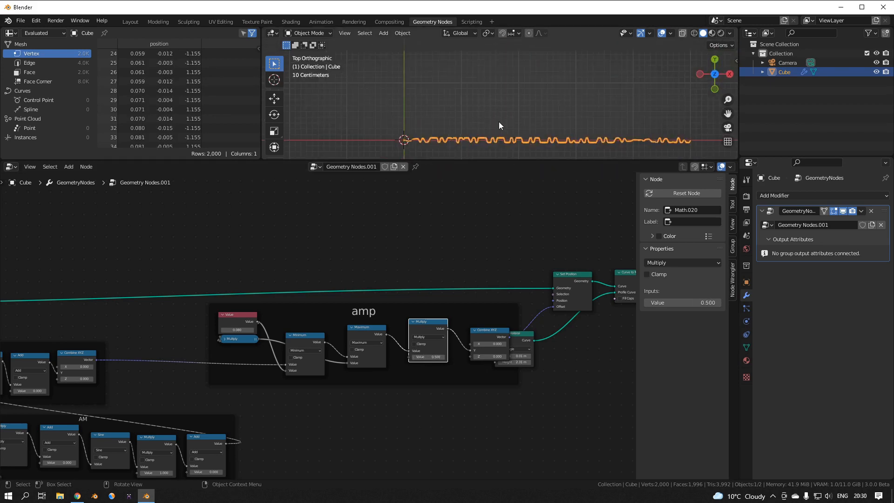
middle_click_drag(520, 132, 455, 95, "shift")
scroll(439, 326, "up", 2)
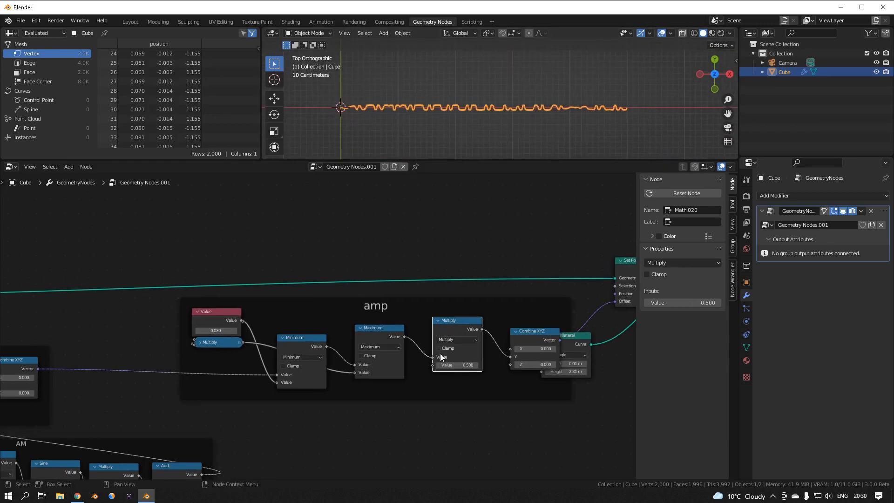
left_click_drag(446, 364, 585, 364)
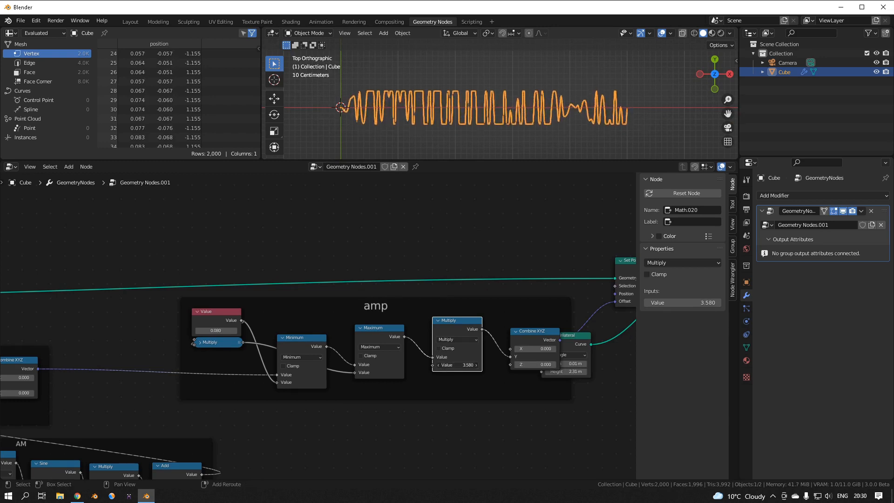
key("Escape")
Separate the overlapping nodes by placing Combine XYZ close to Multiply in the amp frame and Quadrilateral below Set Position.
left_click(541, 334)
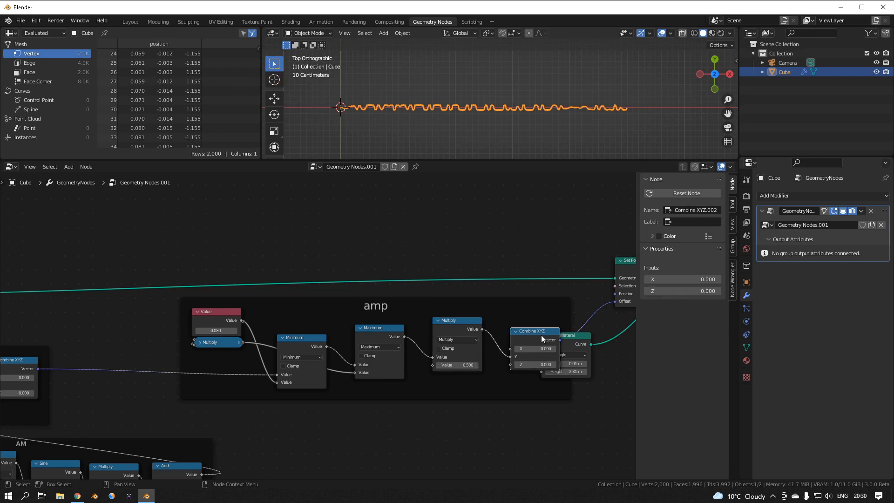
left_click_drag(541, 334, 603, 331)
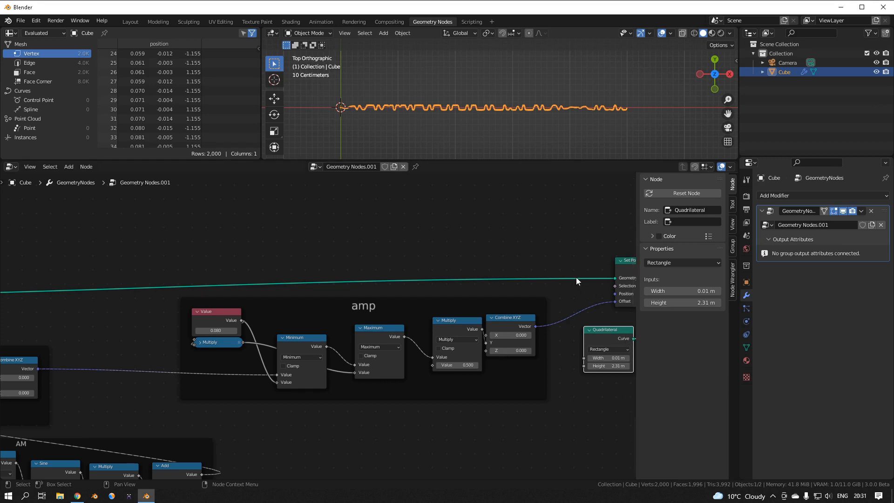
middle_click_drag(577, 277, 537, 250)
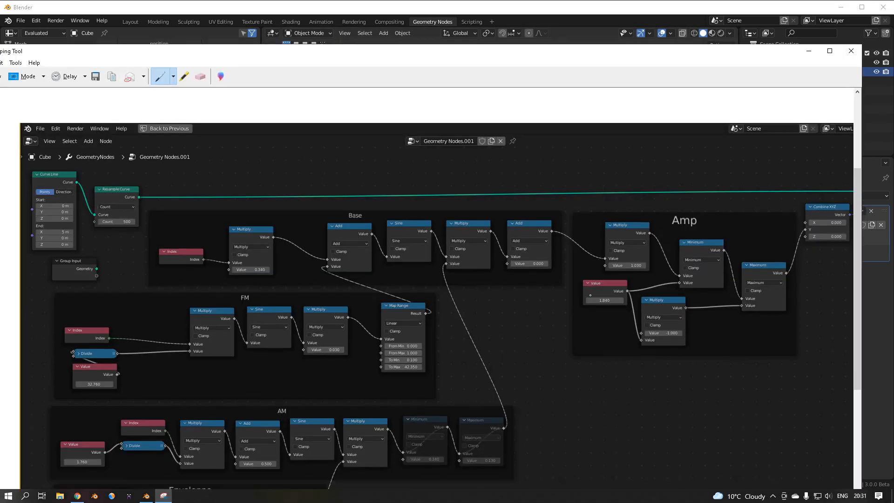
Compare the Base, FM, AM, Enveloppe and Amp frames in the Snipping Tool reference screenshot with the current node tree in Blender.
scroll(590, 294, "down", 5)
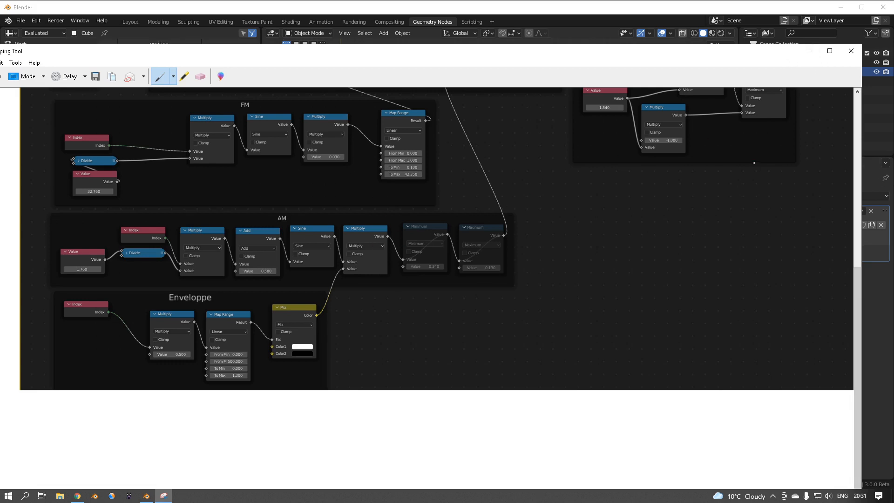
scroll(698, 144, "up", 5)
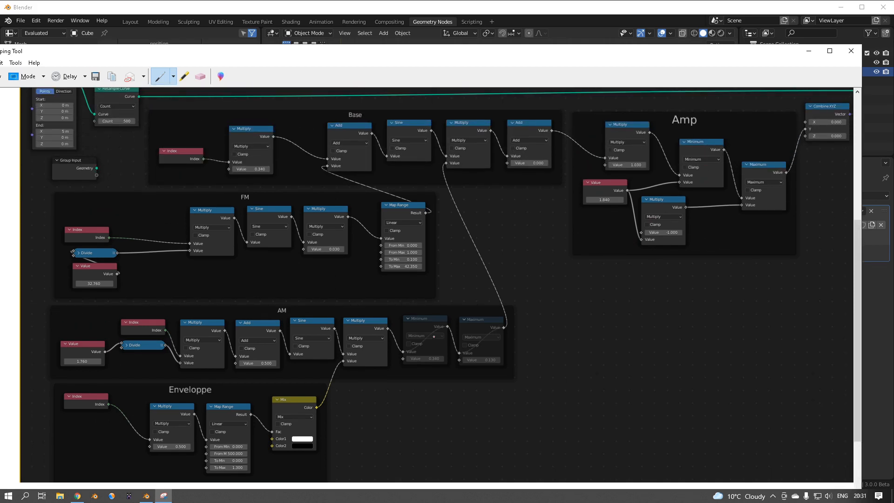
left_click(809, 50)
middle_click_drag(507, 292, 393, 288)
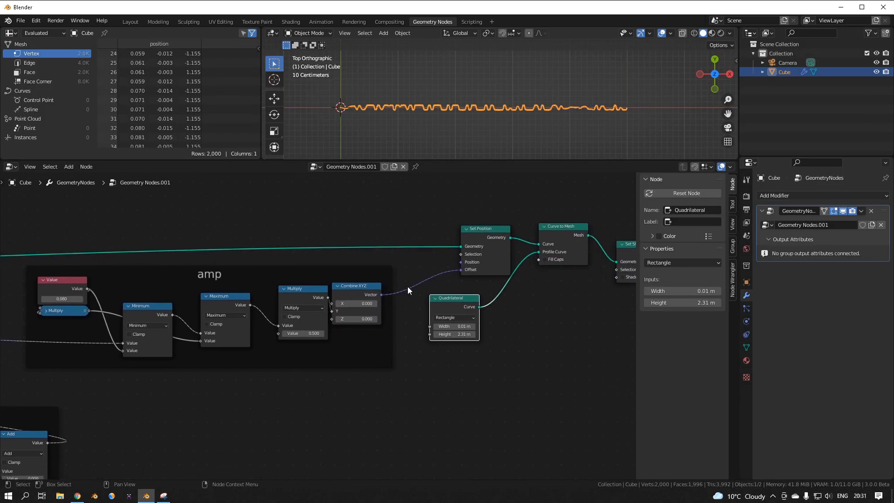
scroll(413, 287, "down", 8)
middle_click_drag(349, 315, 523, 286)
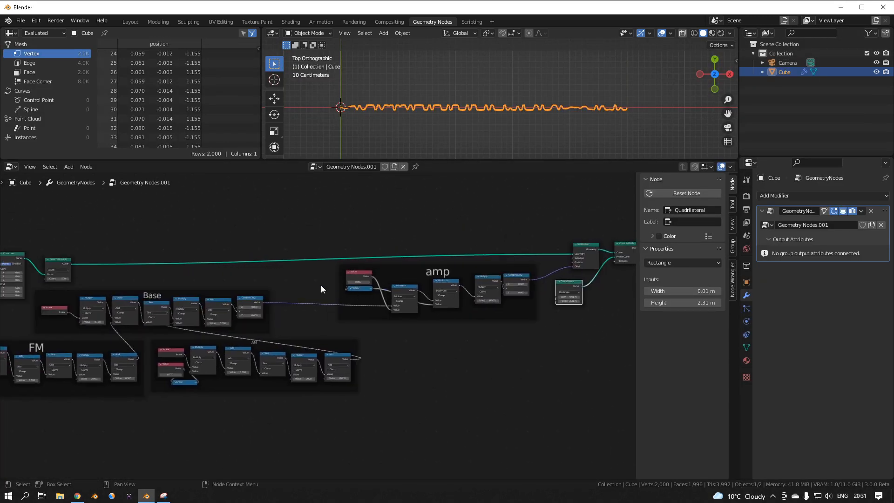
middle_click_drag(321, 285, 485, 275)
scroll(451, 293, "up", 5)
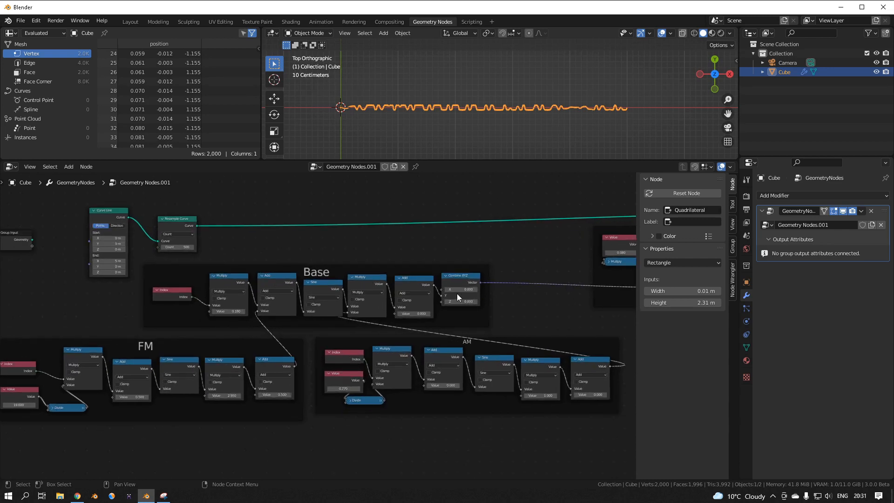
left_click(162, 496)
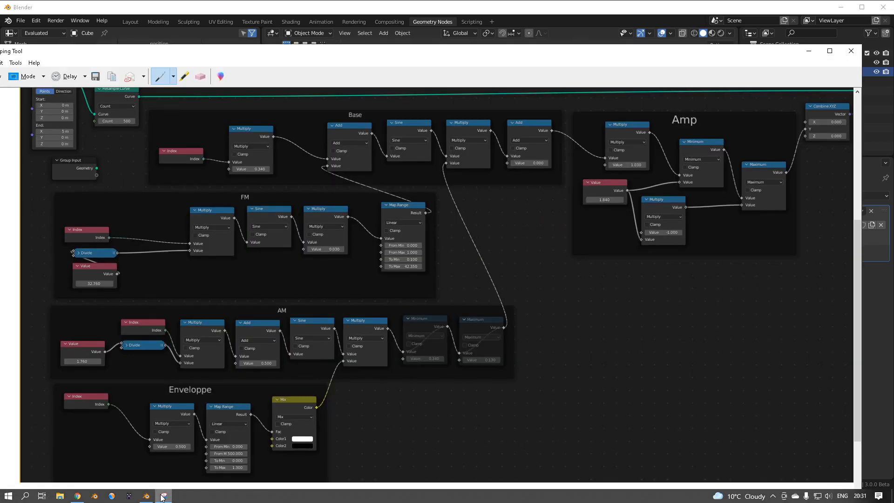
scroll(351, 309, "up", 4)
scroll(364, 291, "down", 3)
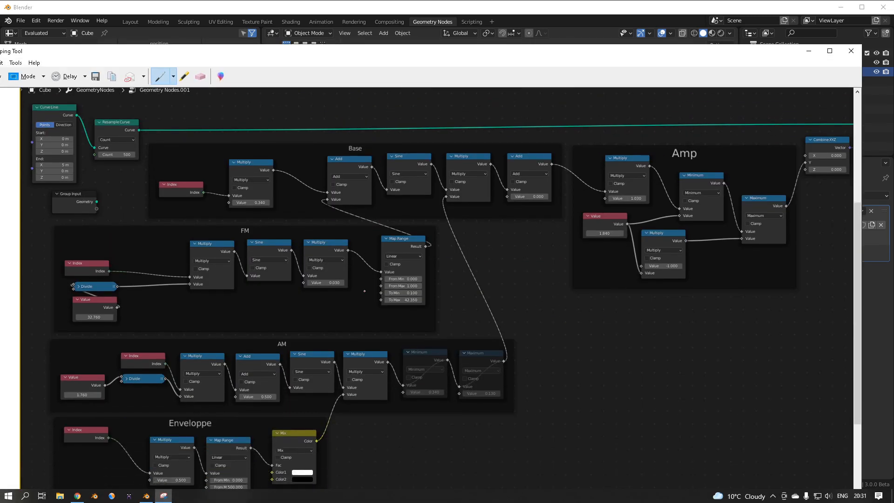
scroll(365, 291, "down", 1)
Preview Wave.PNG enlarged from the Day_16 folder in File Explorer and return to the node tree in Blender.
left_click(60, 496)
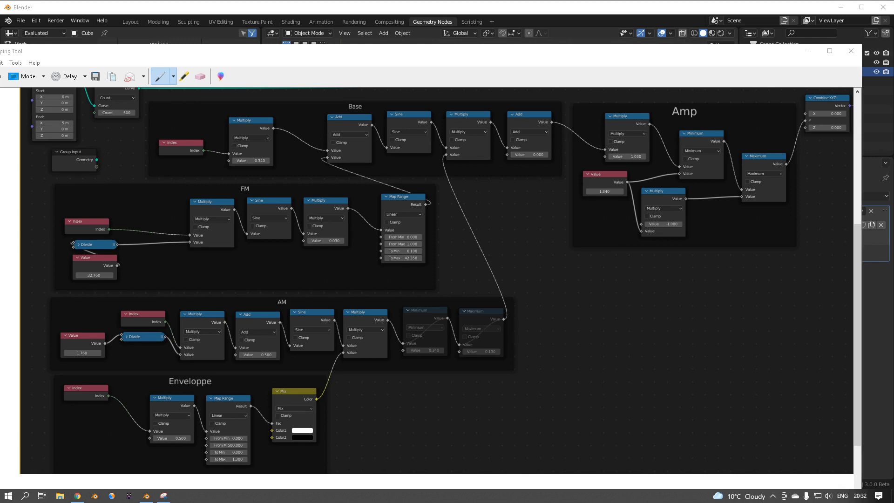
left_click_drag(0, 114, 457, 105)
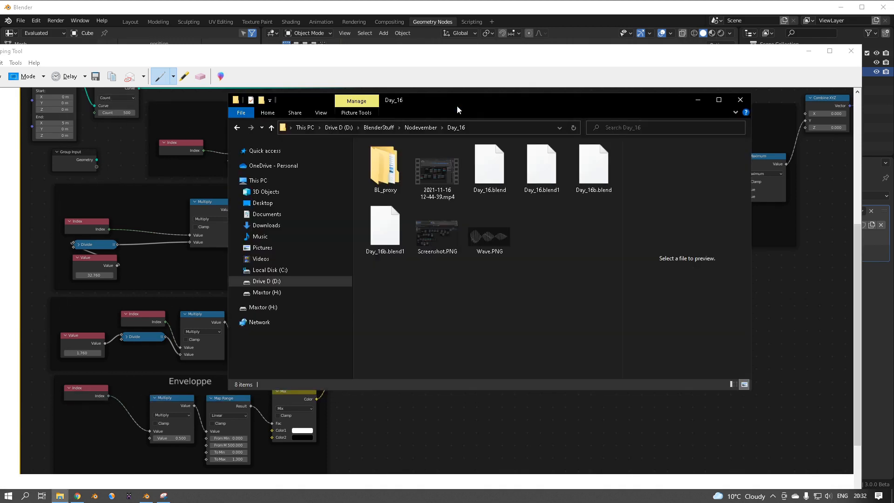
left_click(490, 244)
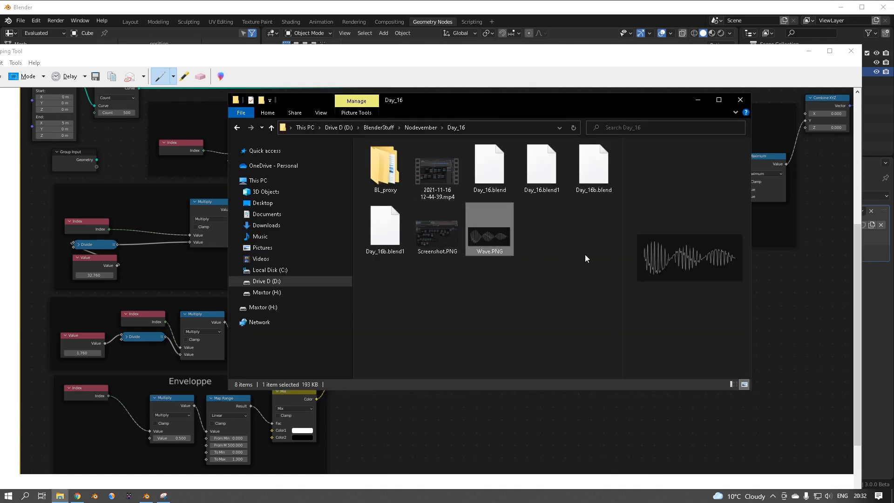
left_click_drag(622, 256, 509, 278)
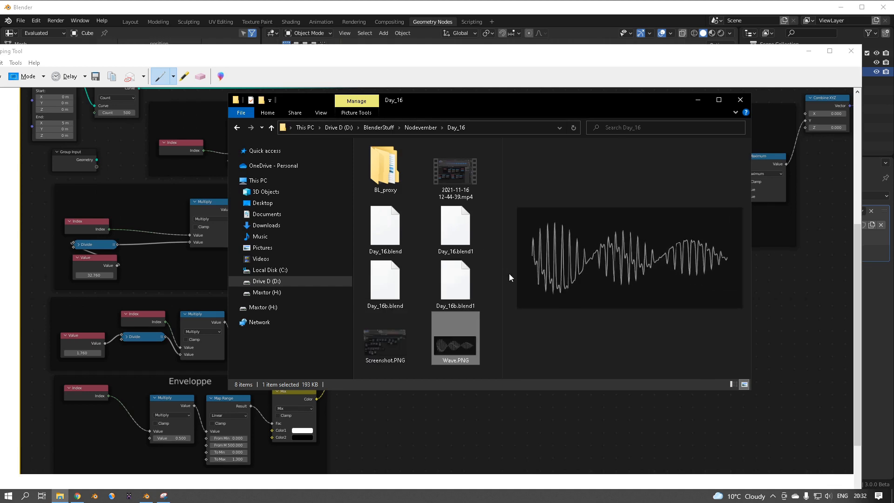
left_click(696, 100)
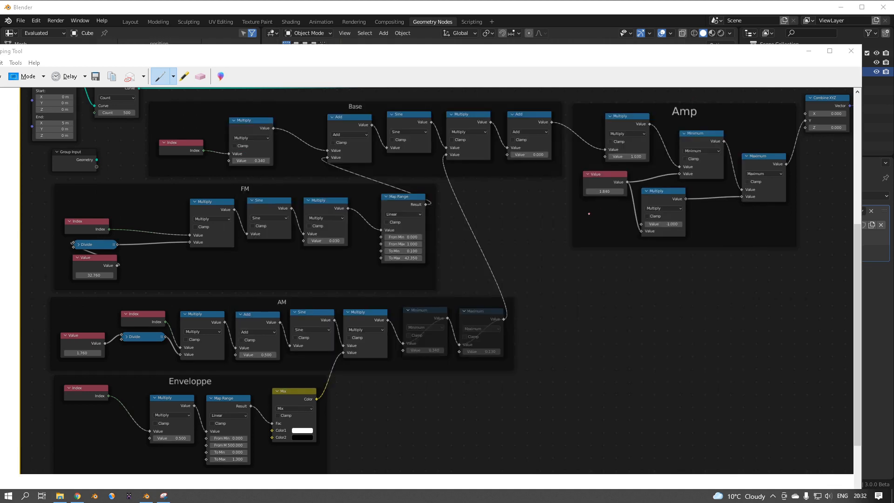
left_click(810, 52)
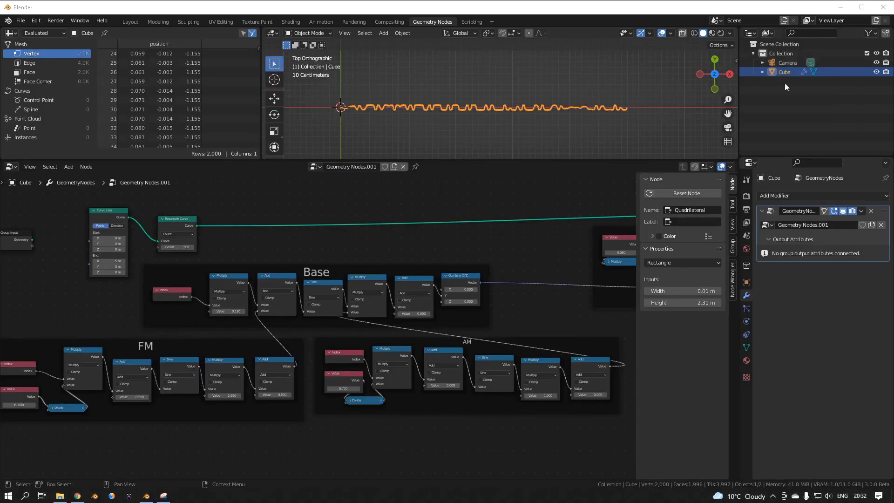